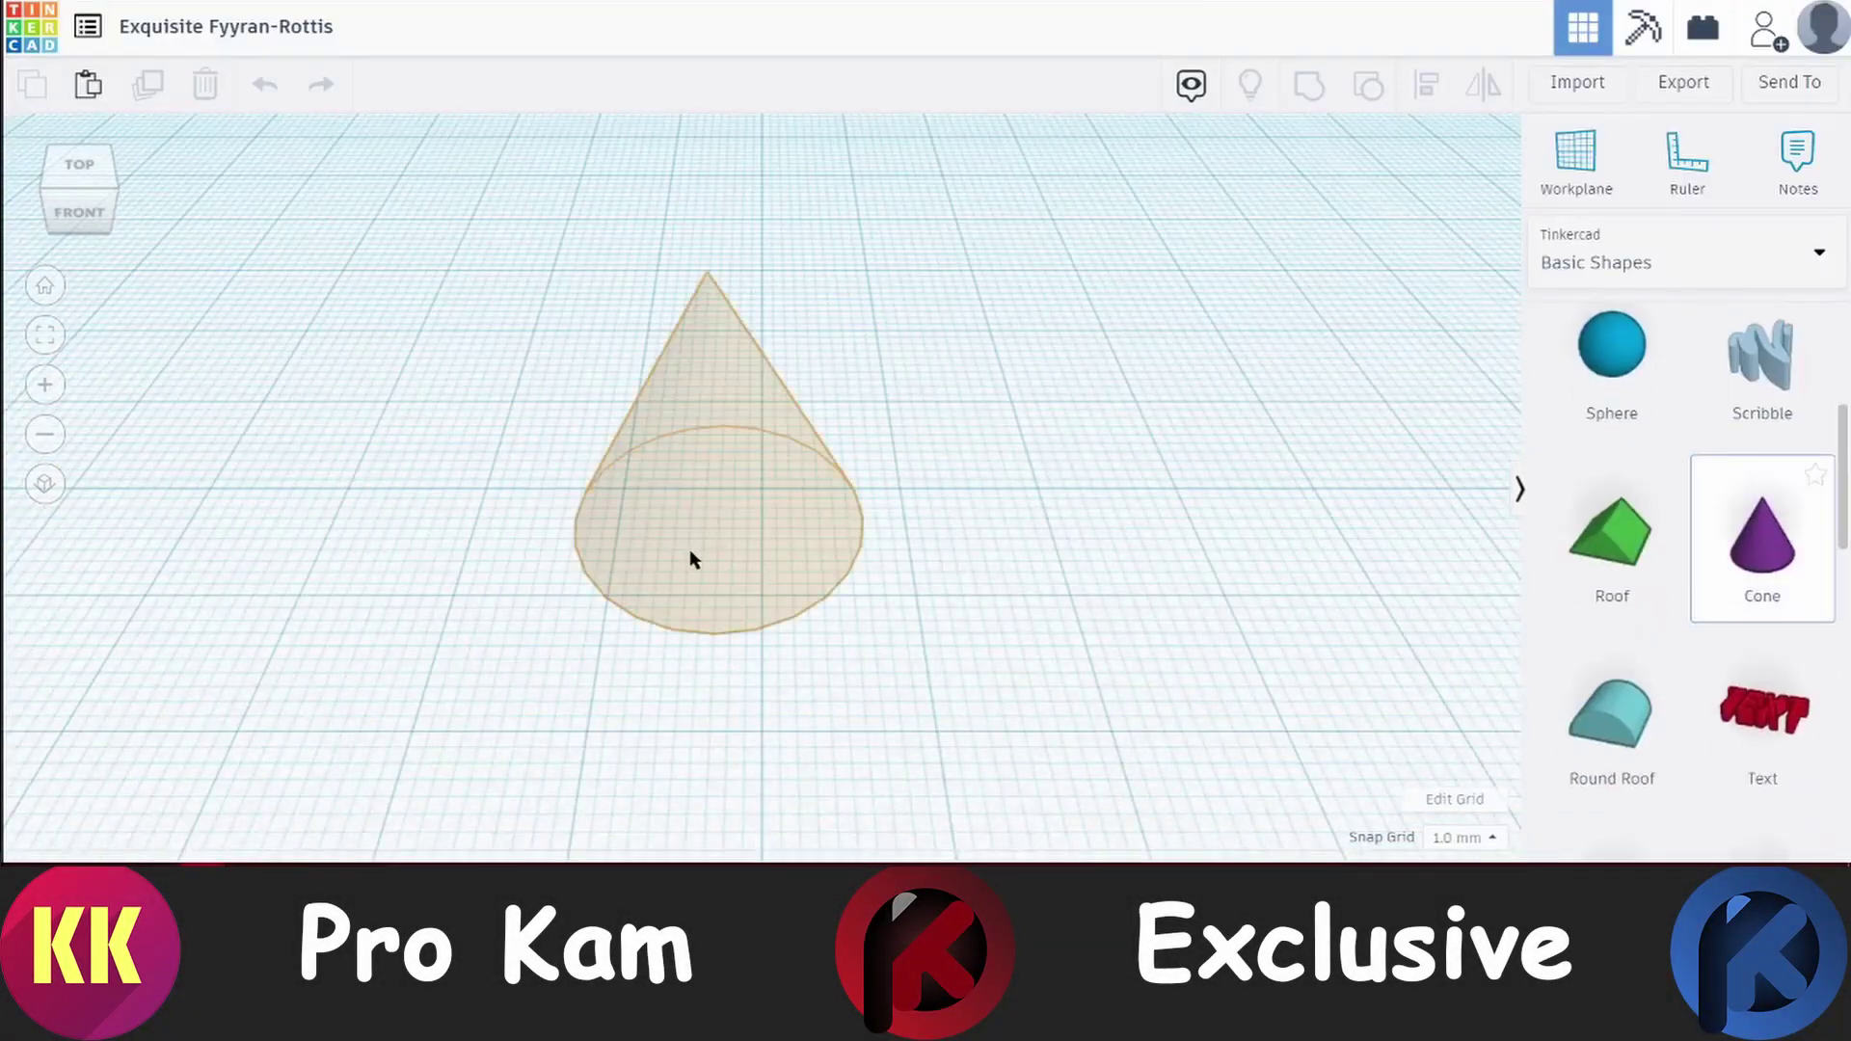
# Rename the design to 'SpaceX Falcon rocket'
pyautogui.write('et')
pyautogui.press('Home')
pyautogui.write('Space')
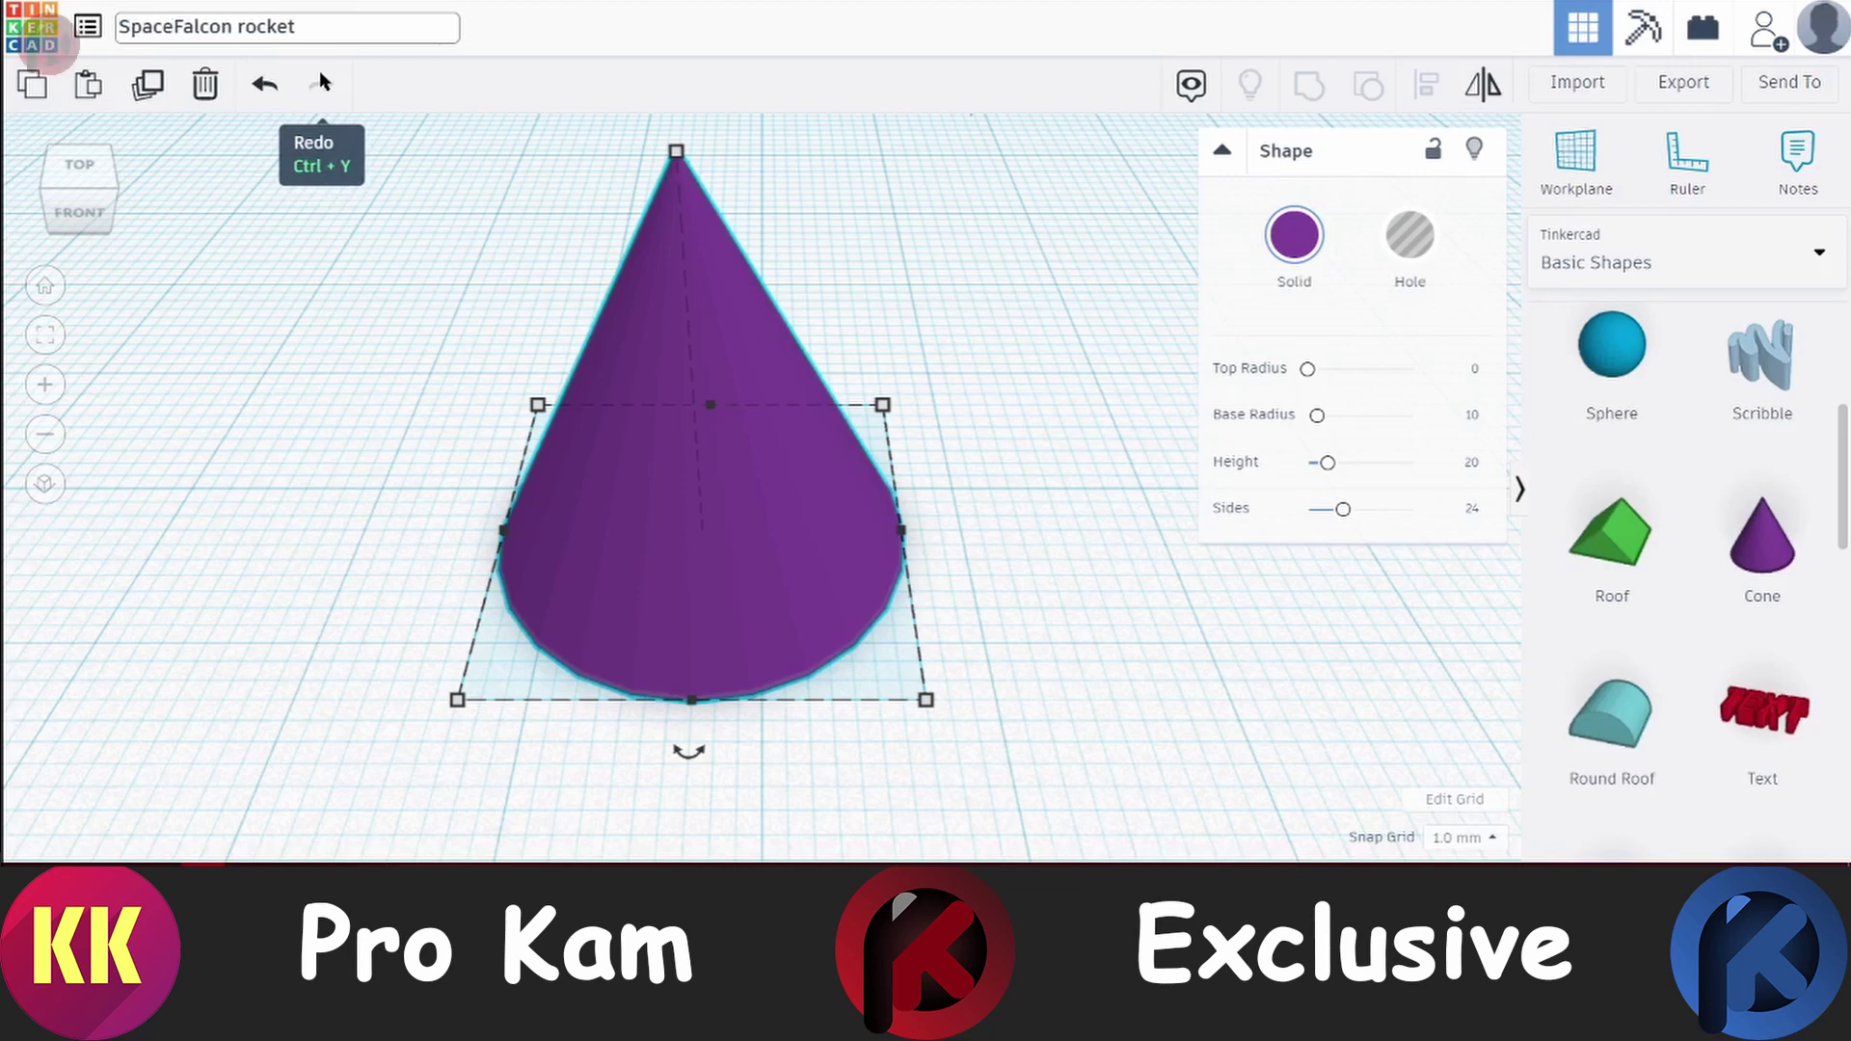
pyautogui.write('X')
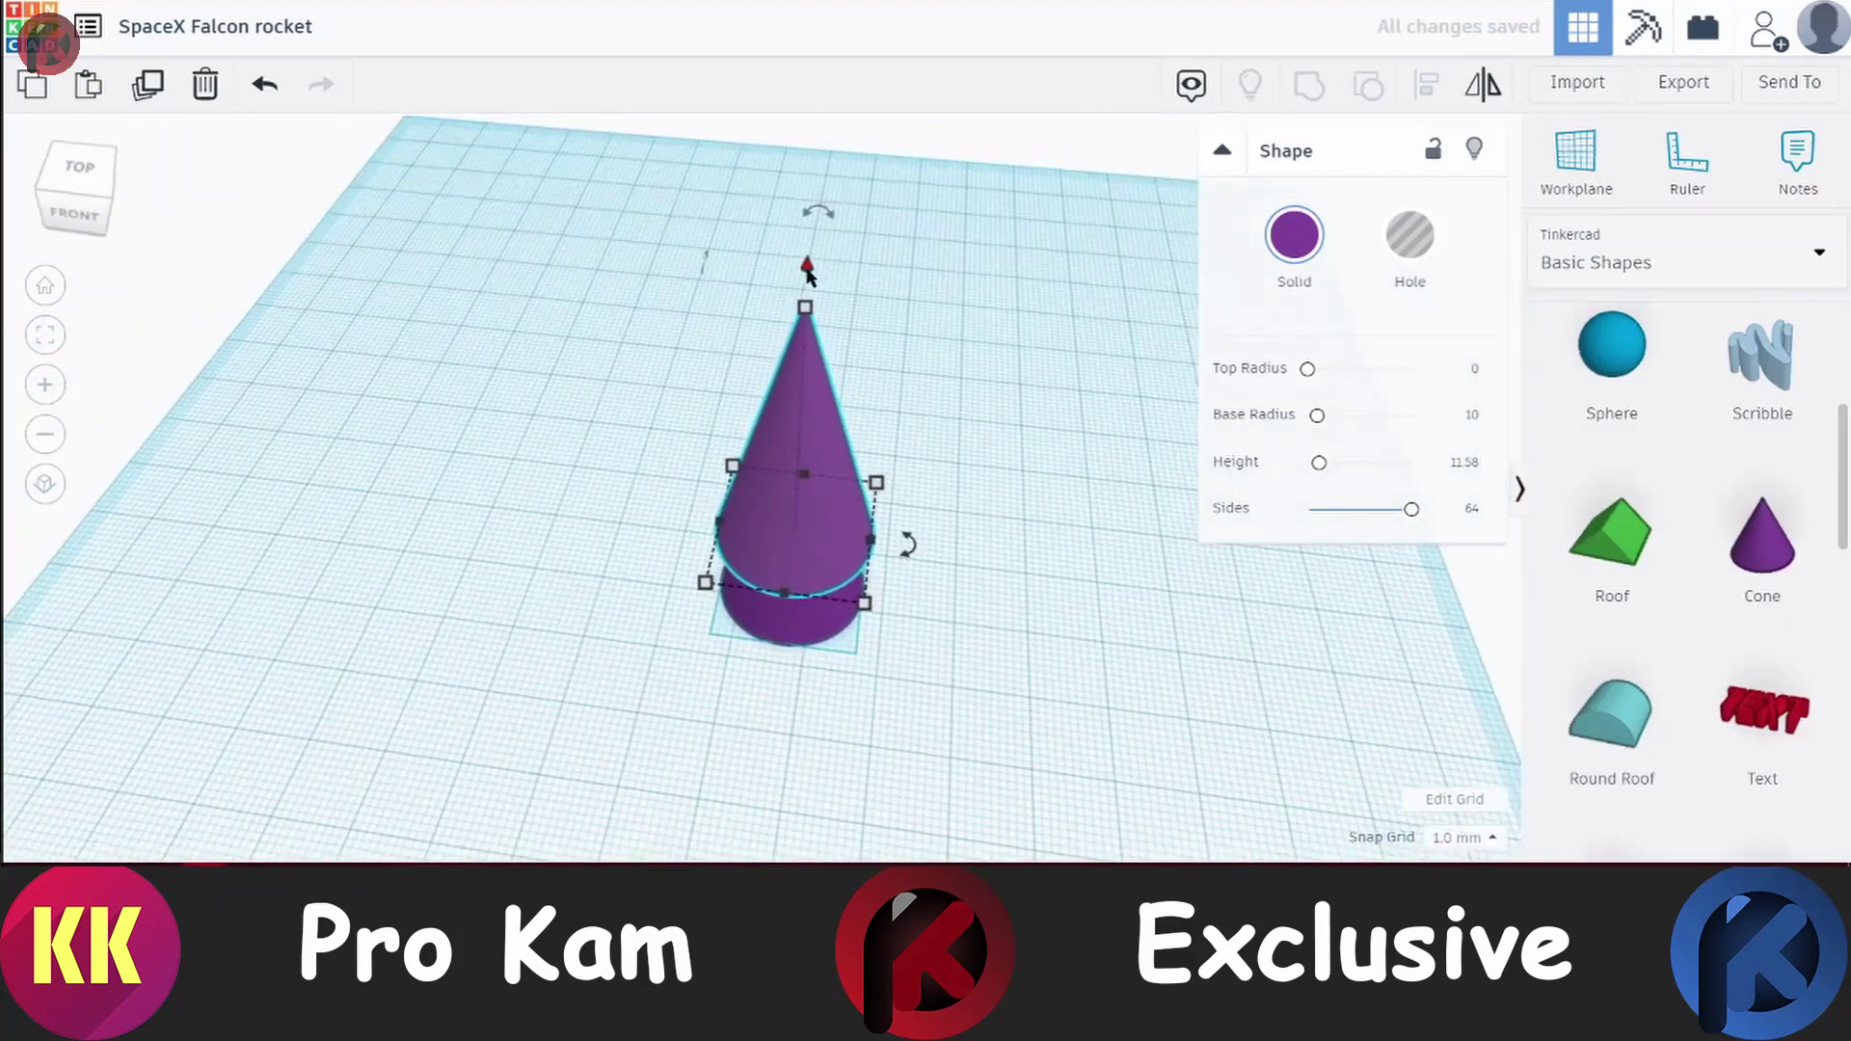
# Make the tall cone a hole and group it with the base into a truncated cone
pyautogui.moveTo(808, 361); pyautogui.dragTo(805, 617, button='right')
pyautogui.press('h')
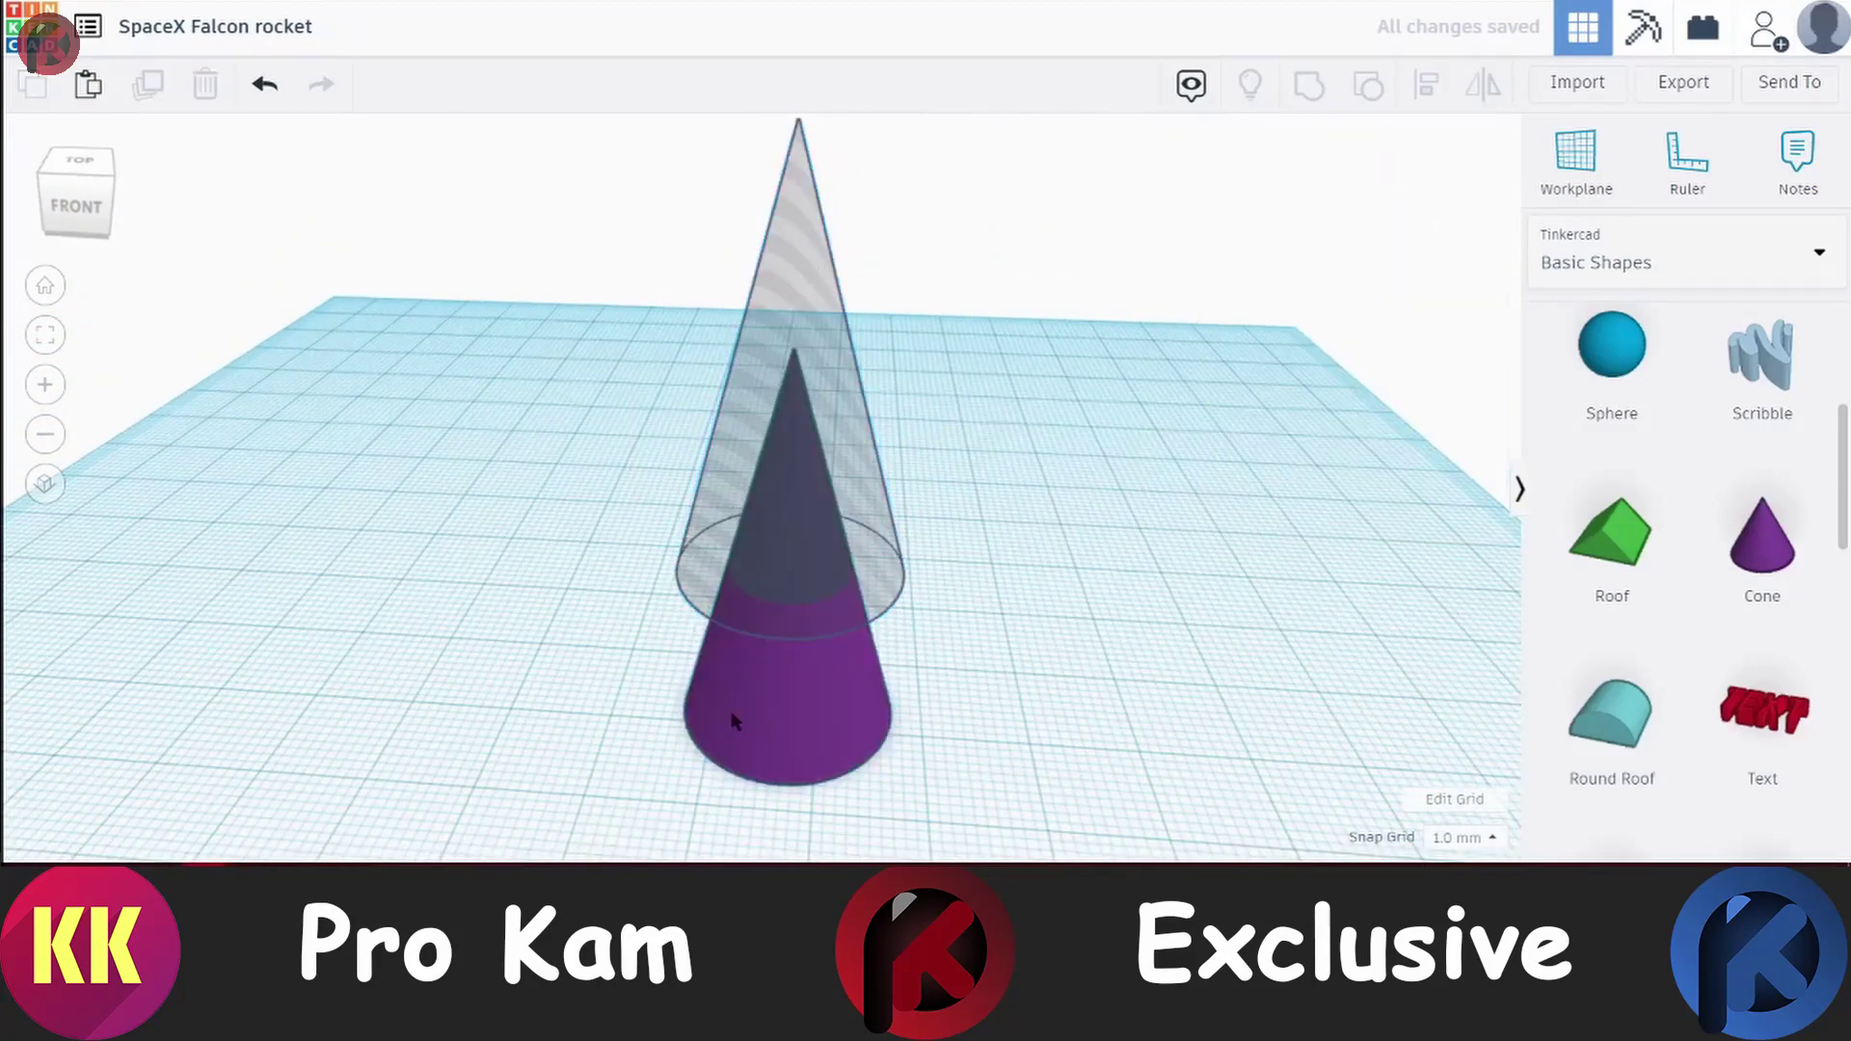
pyautogui.hotkey('ctrl', 'g')
pyautogui.scroll(-5, 1706, 675)
pyautogui.scroll(2, 1725, 636)
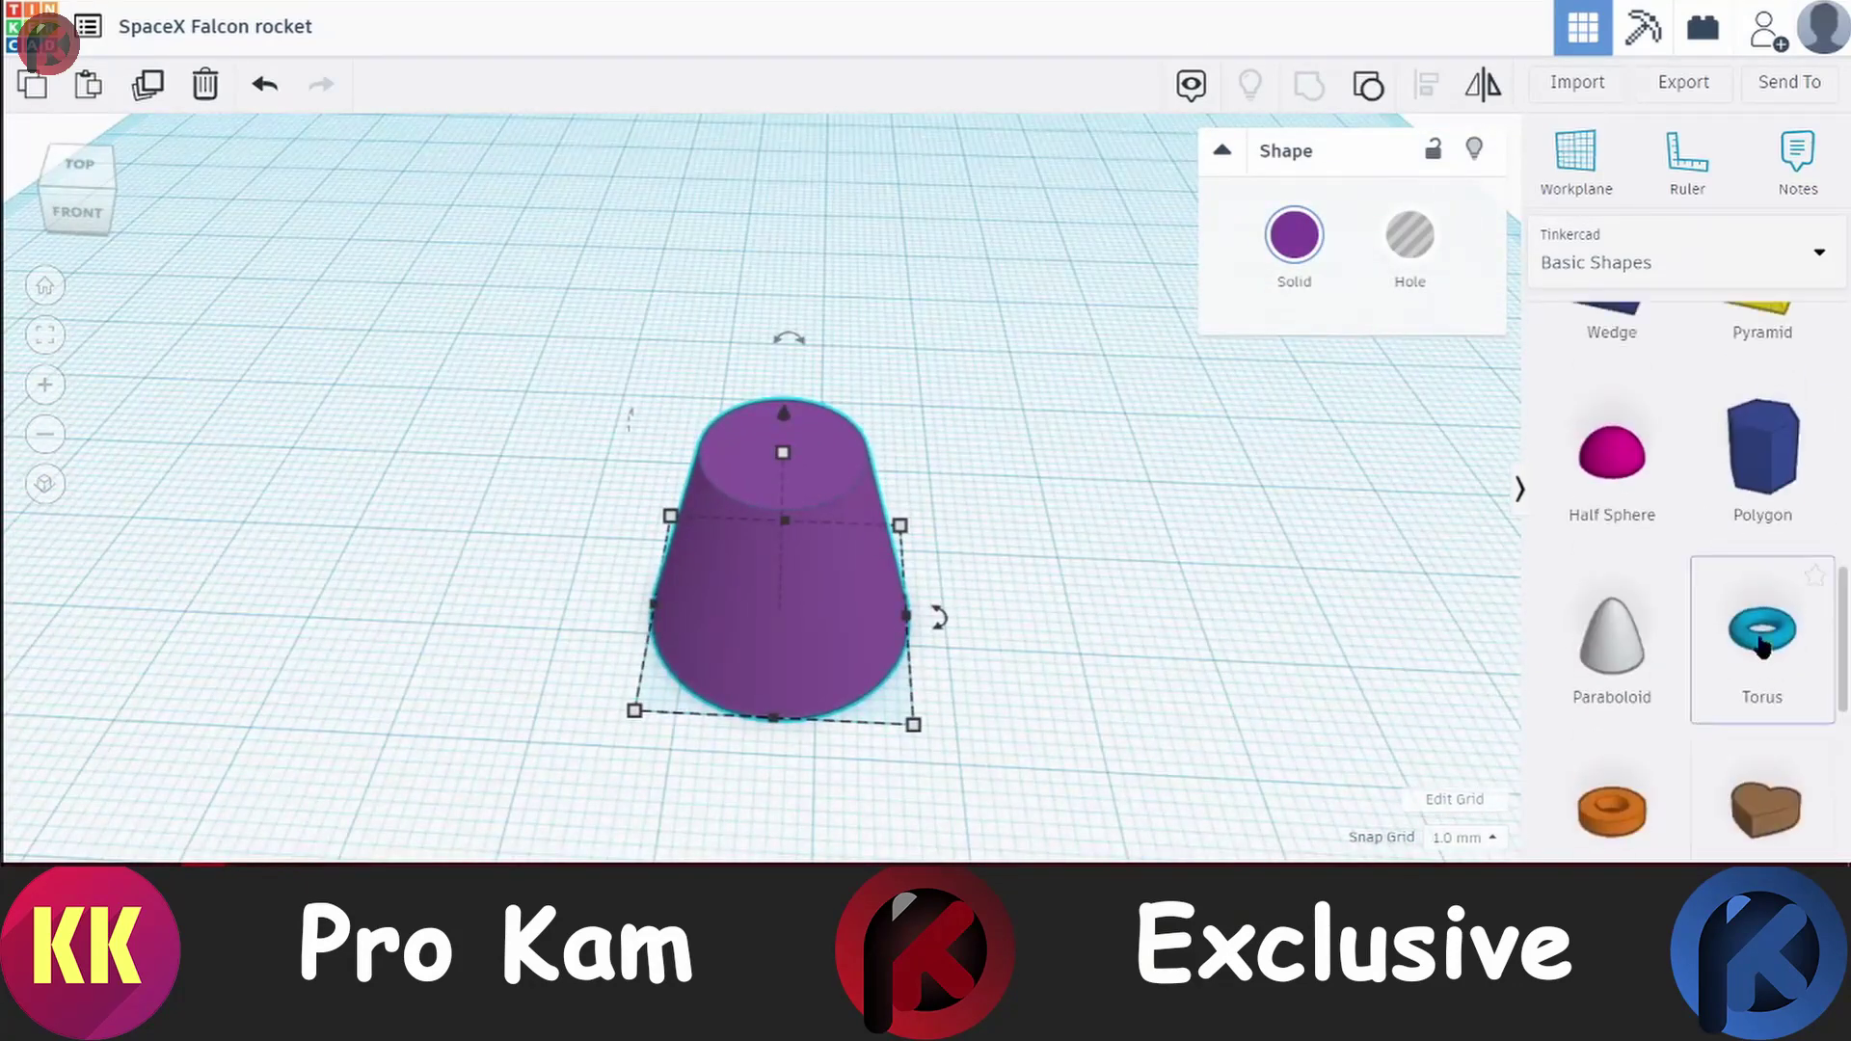
# Fit a torus as a ring around the truncated cone
pyautogui.moveTo(1757, 627); pyautogui.dragTo(1184, 758)
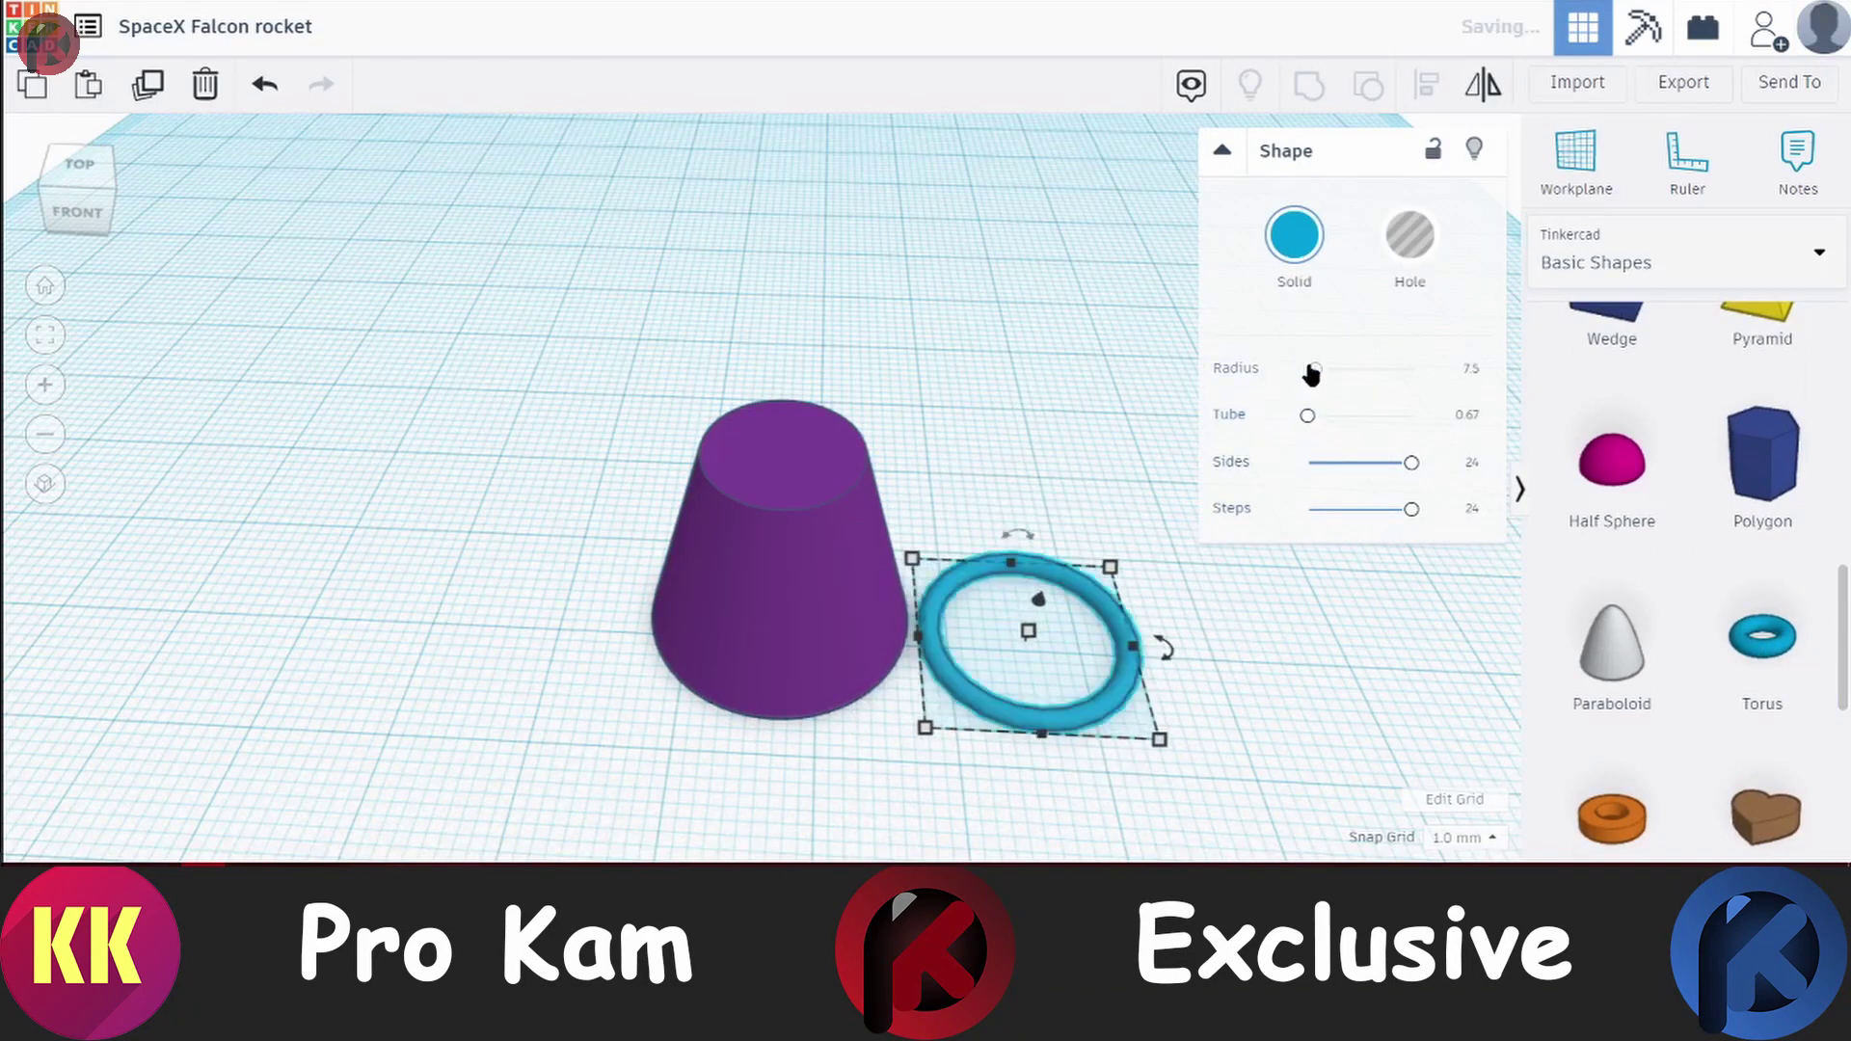
pyautogui.moveTo(1114, 578)
pyautogui.mouseDown()
pyautogui.moveTo(849, 675)
pyautogui.moveTo(540, 478)
pyautogui.mouseUp()
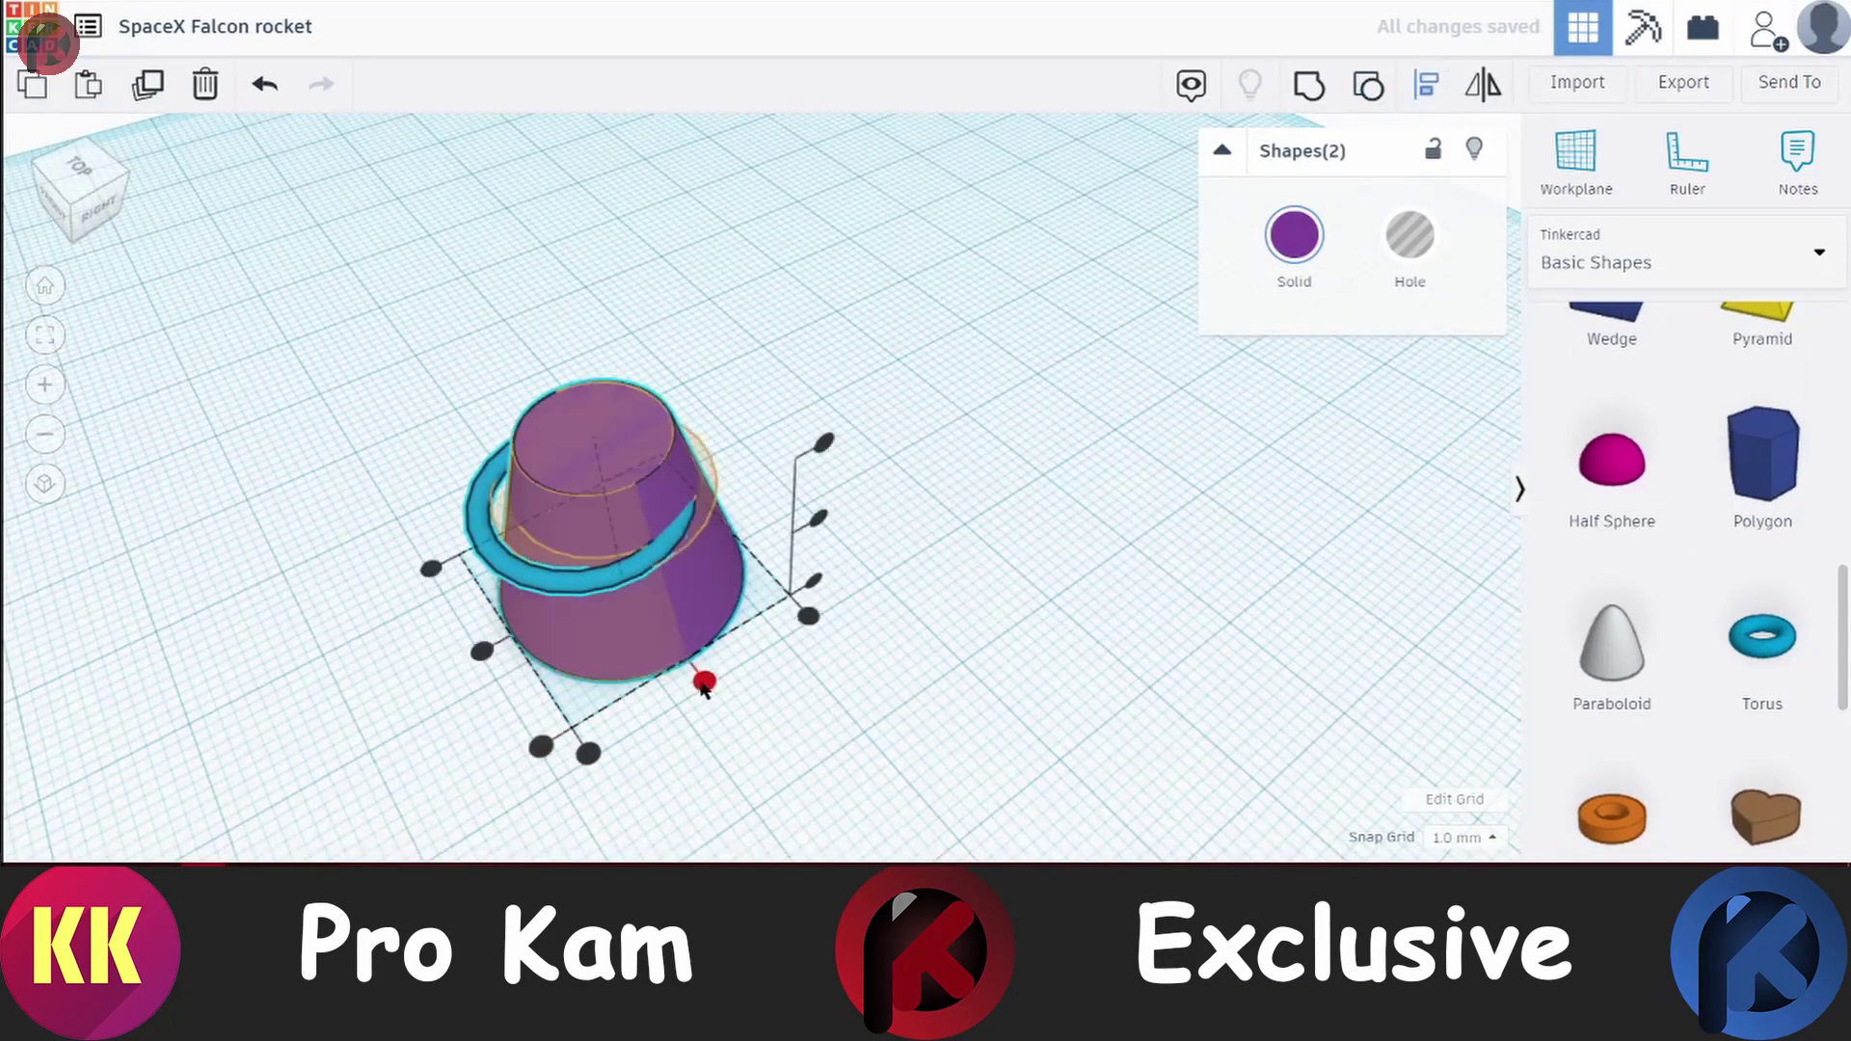
pyautogui.click(1020, 576)
pyautogui.click(868, 482)
pyautogui.moveTo(917, 612)
pyautogui.mouseDown(button='right')
pyautogui.moveTo(981, 475)
pyautogui.moveTo(839, 552)
pyautogui.mouseUp(button='right')
# Group the three shapes, thin a new torus tube to 0.1, and place a paraboloid beside the body
pyautogui.hotkey('ctrl', 'a')
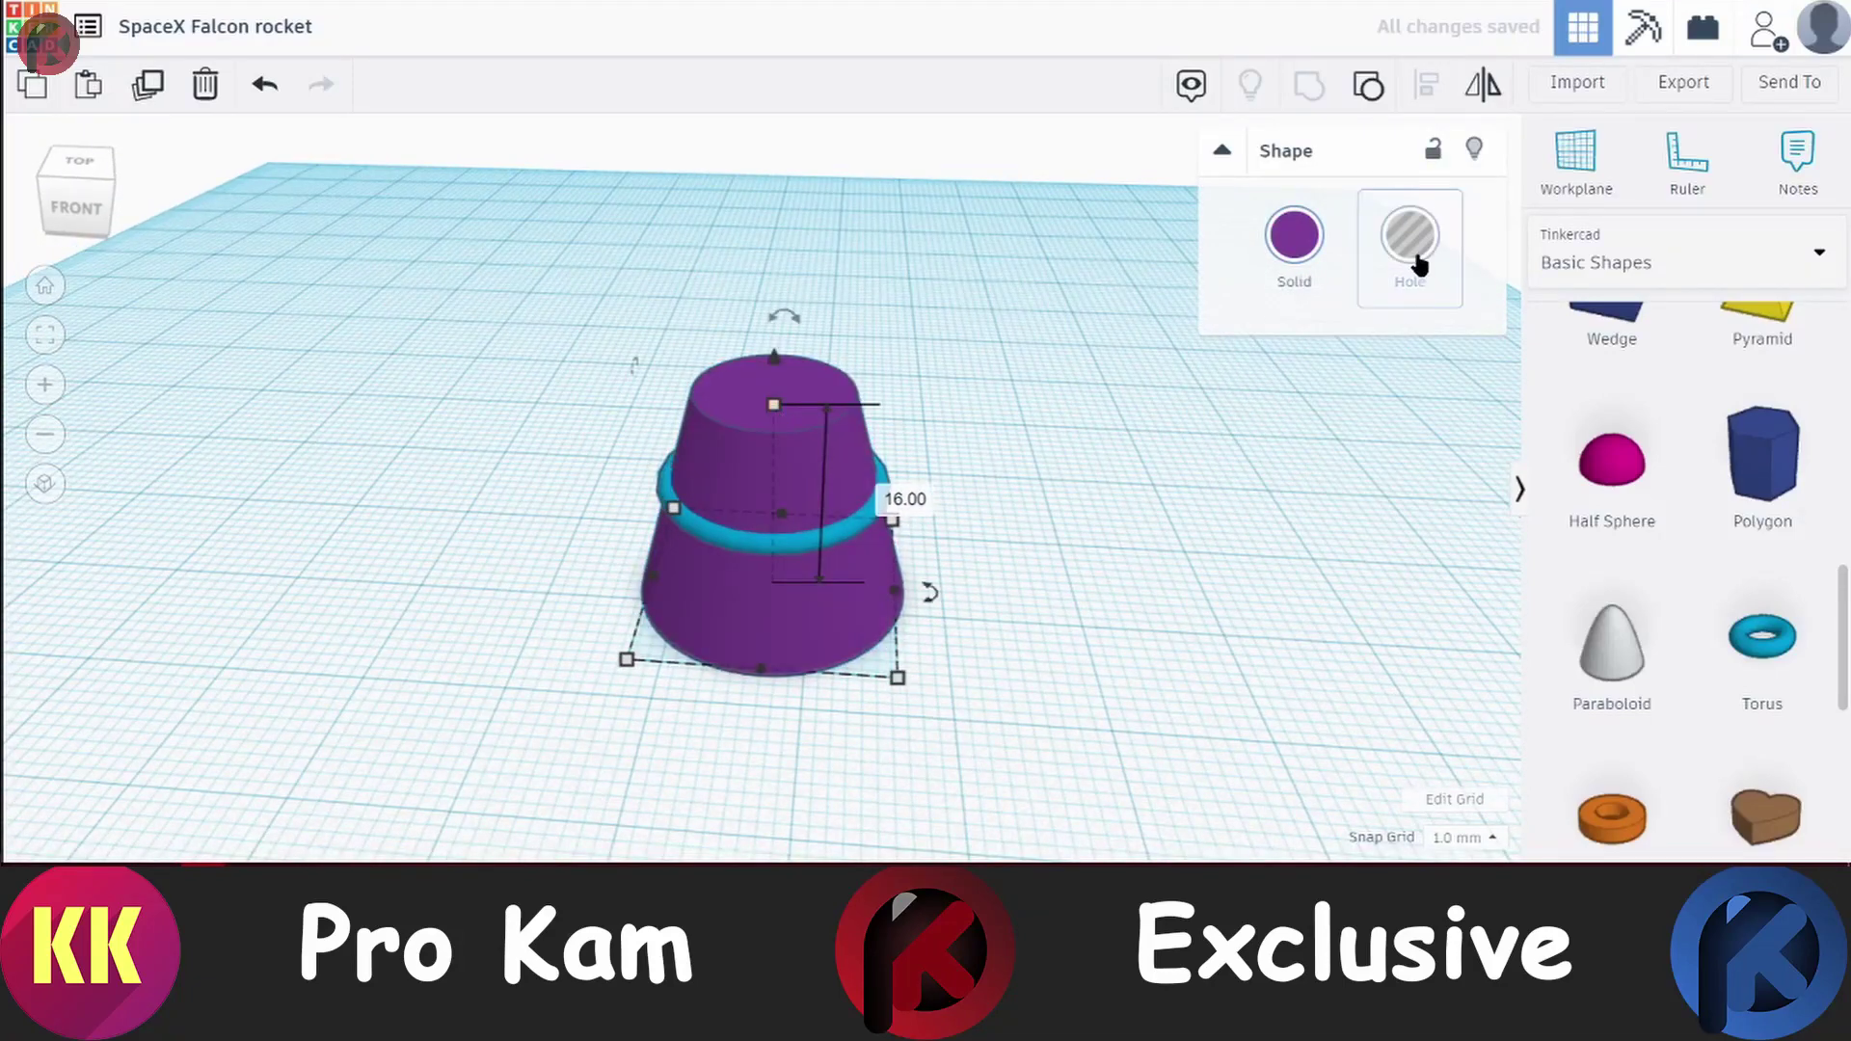
pyautogui.click(1311, 93)
pyautogui.moveTo(992, 598)
pyautogui.mouseDown(button='right')
pyautogui.moveTo(1005, 717)
pyautogui.moveTo(951, 330)
pyautogui.mouseUp(button='right')
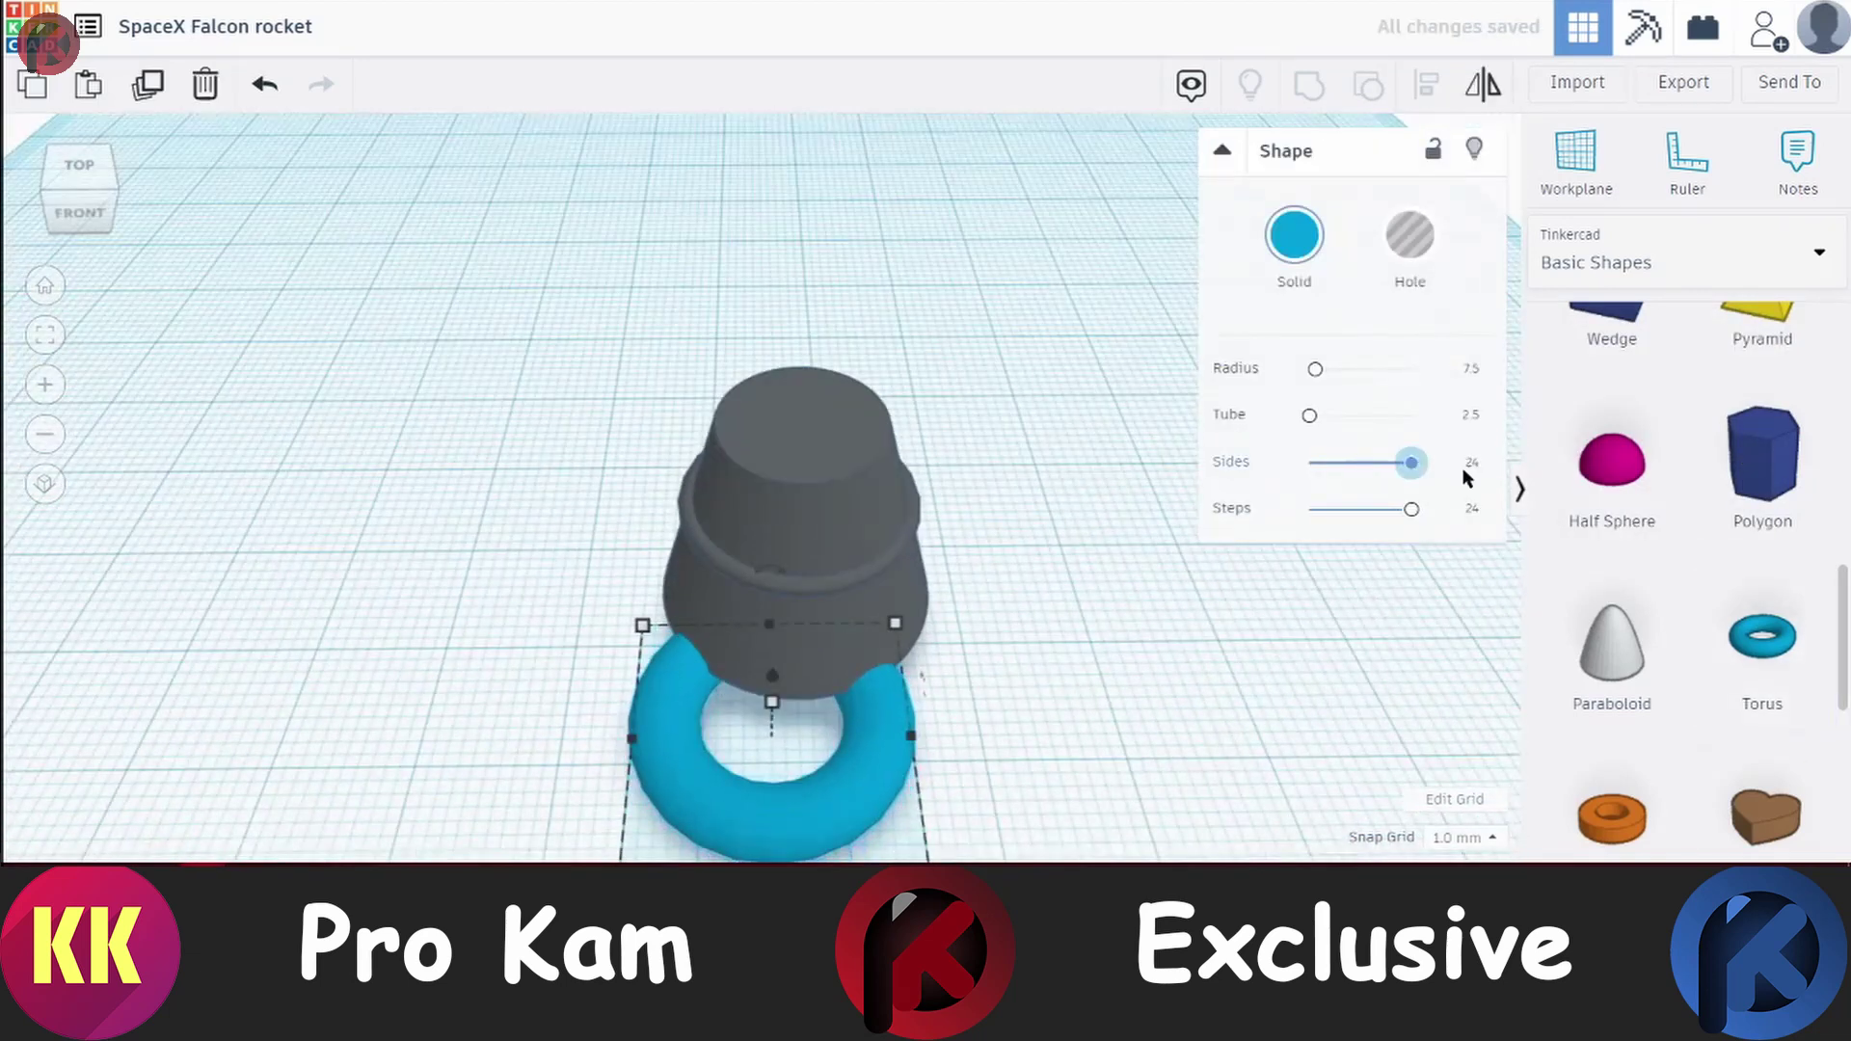
pyautogui.moveTo(1317, 416); pyautogui.dragTo(1307, 415)
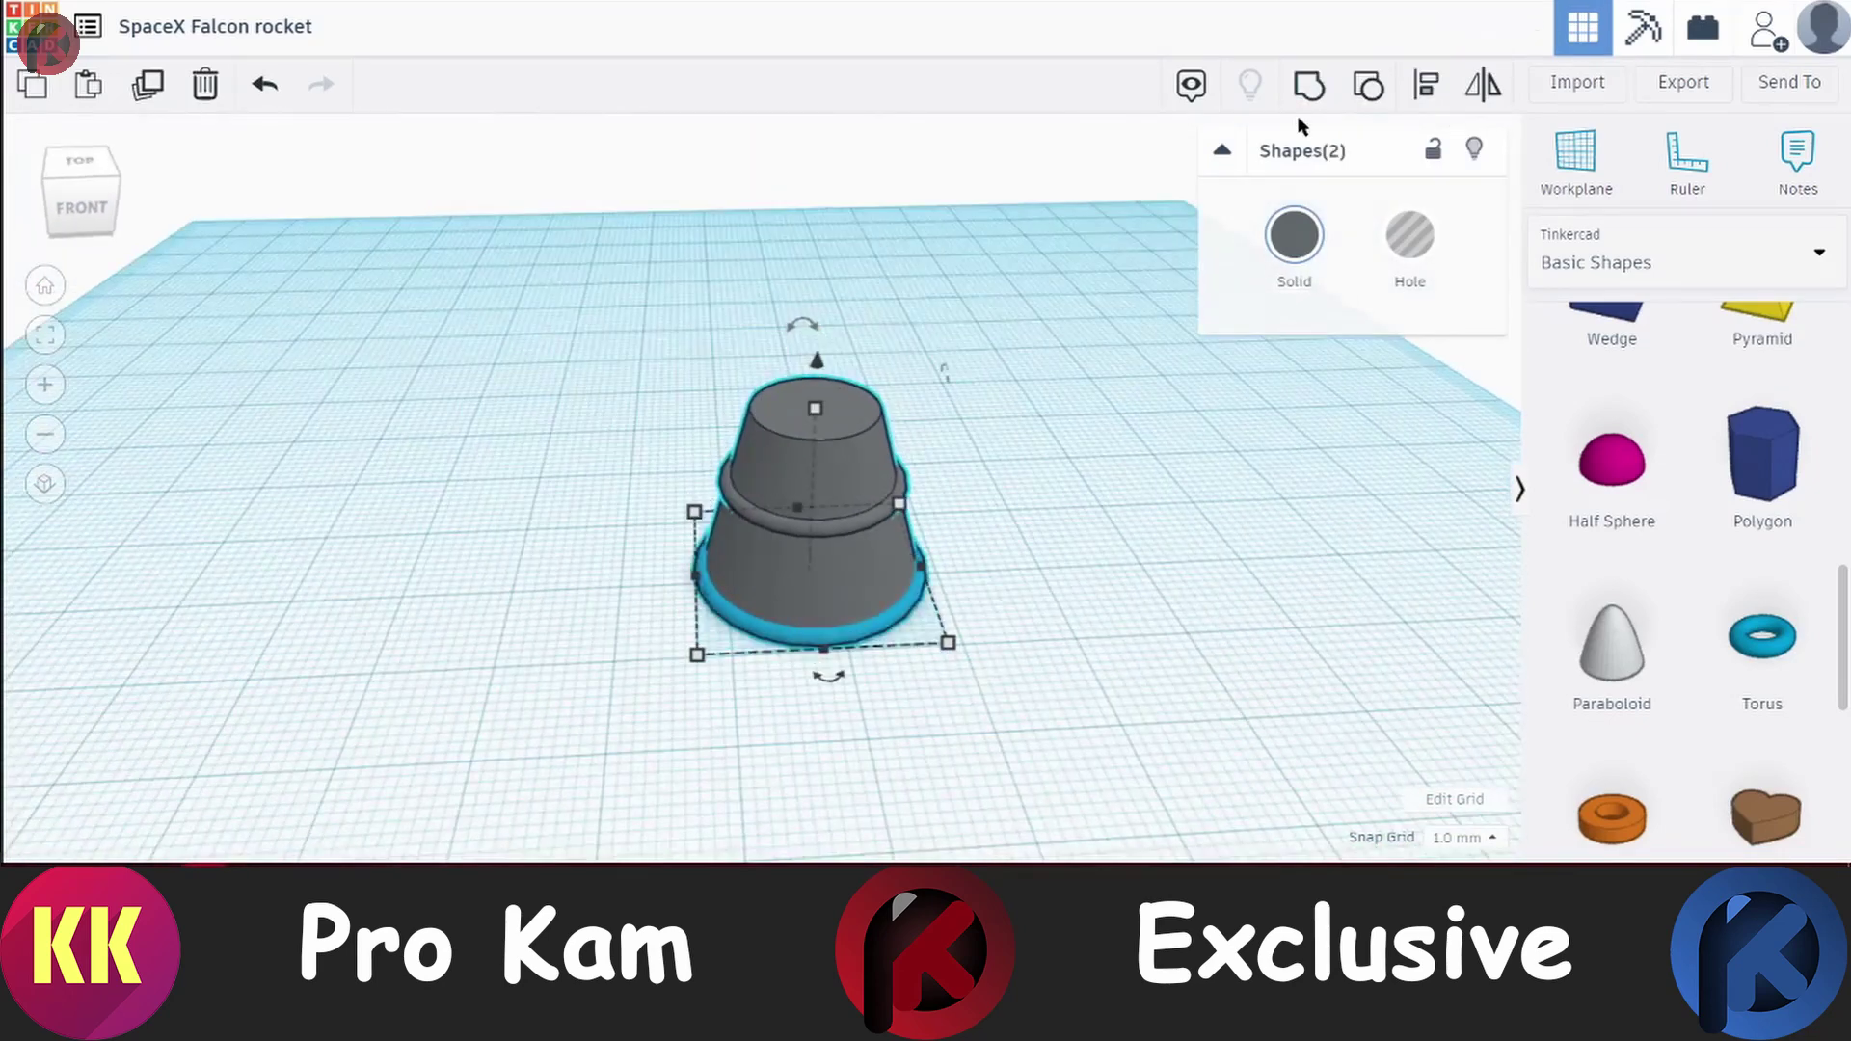
pyautogui.moveTo(1612, 641); pyautogui.dragTo(1054, 586)
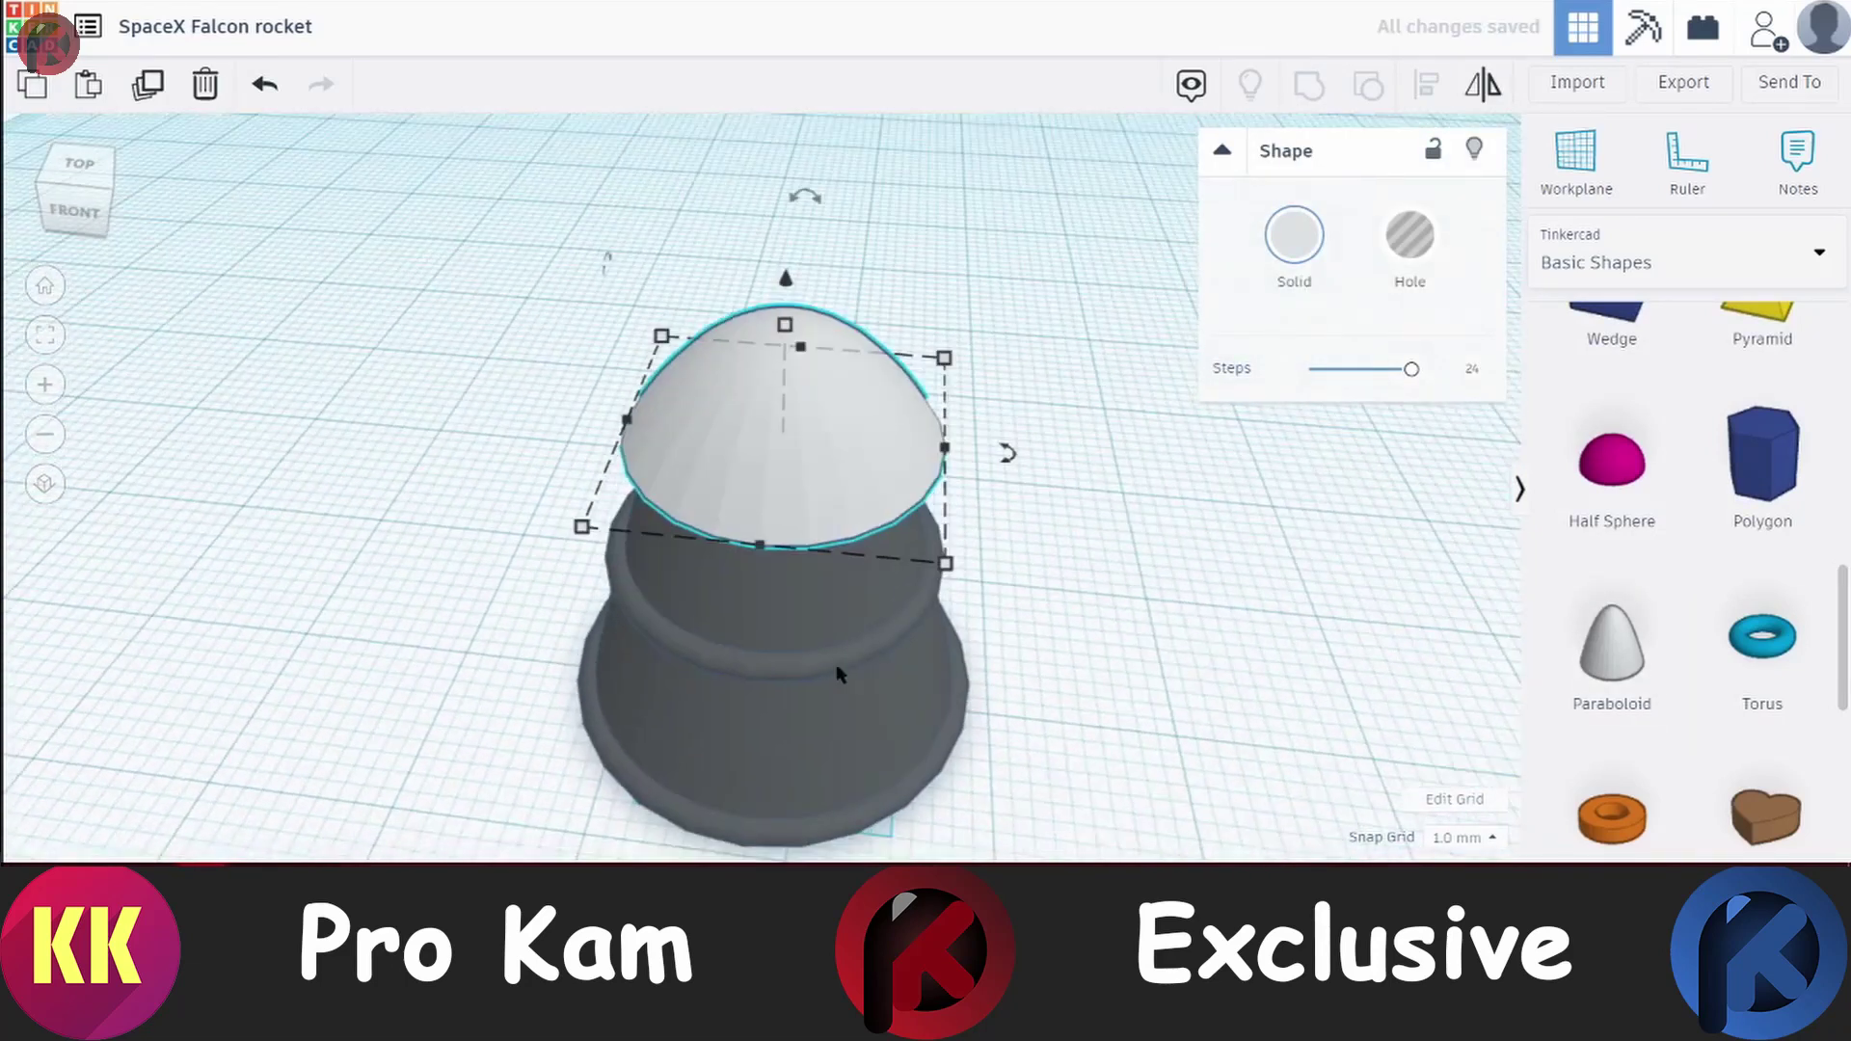
# Colour the paraboloid nose dark grey and move the whole rocket far left
pyautogui.click(798, 253)
pyautogui.click(810, 318)
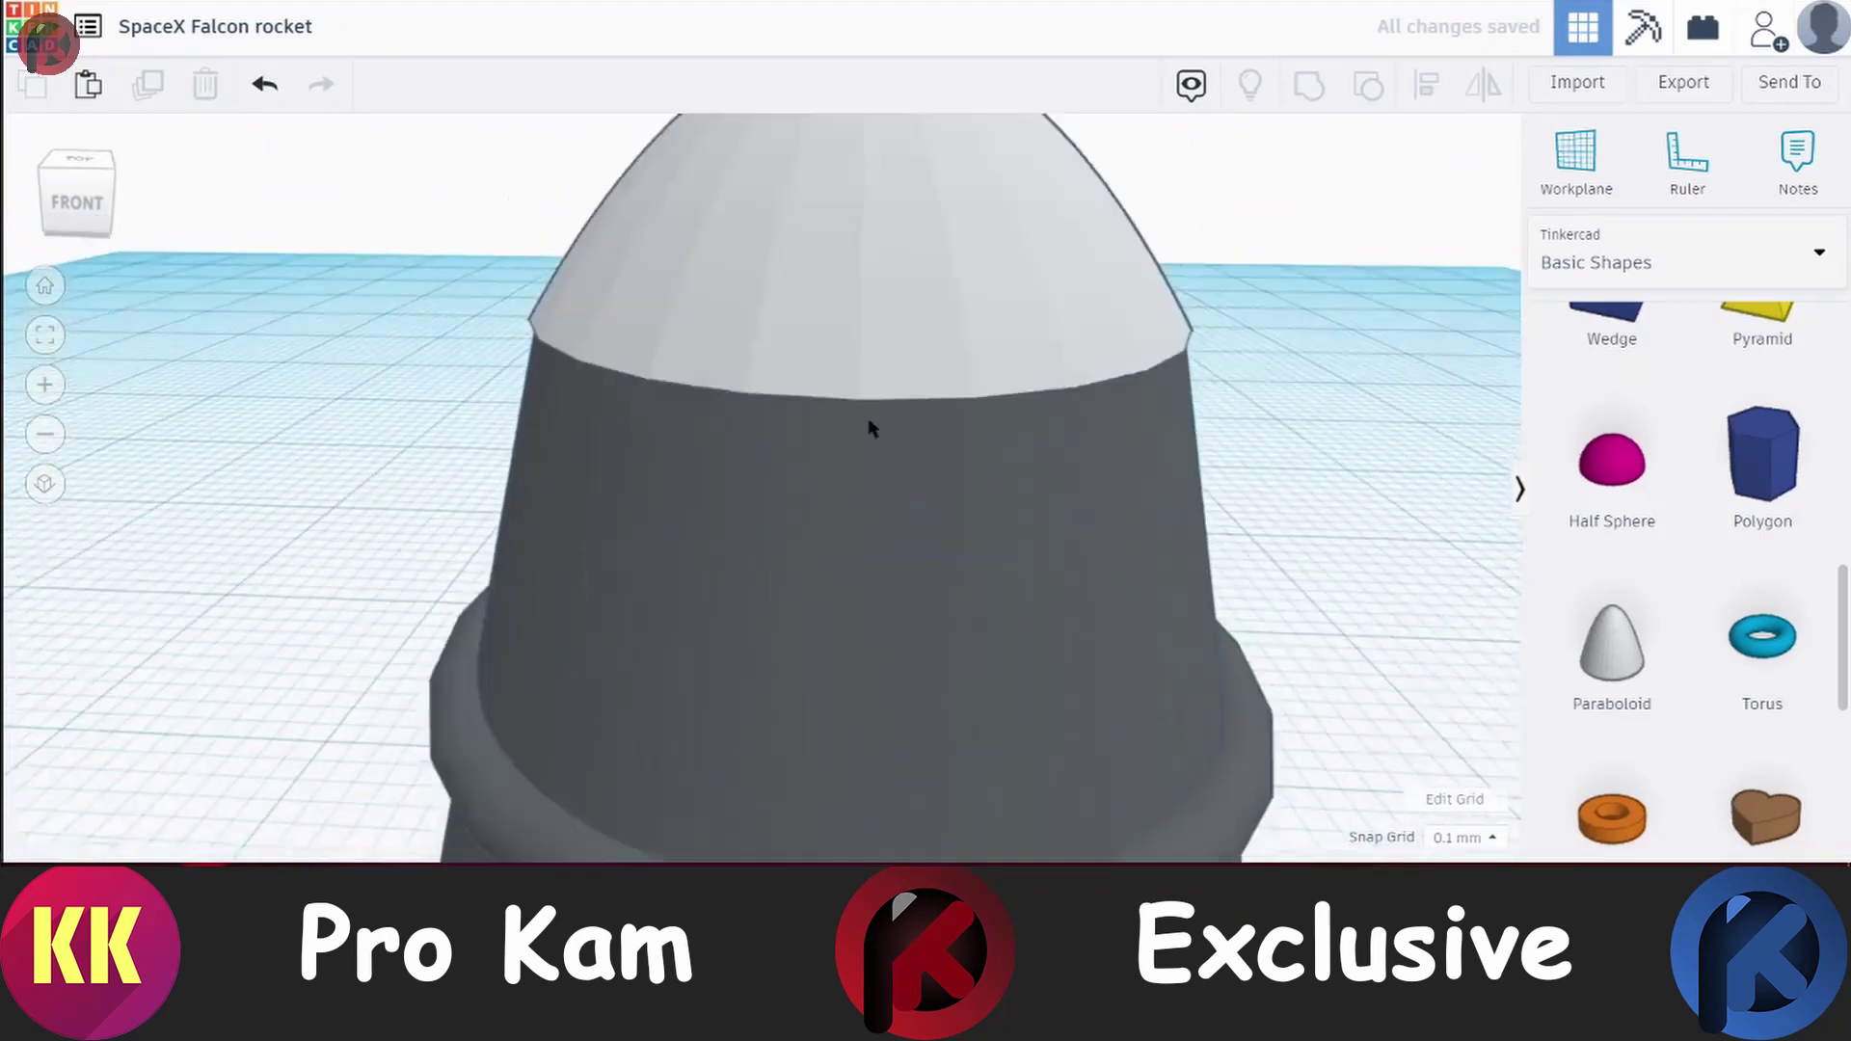
pyautogui.click(1293, 235)
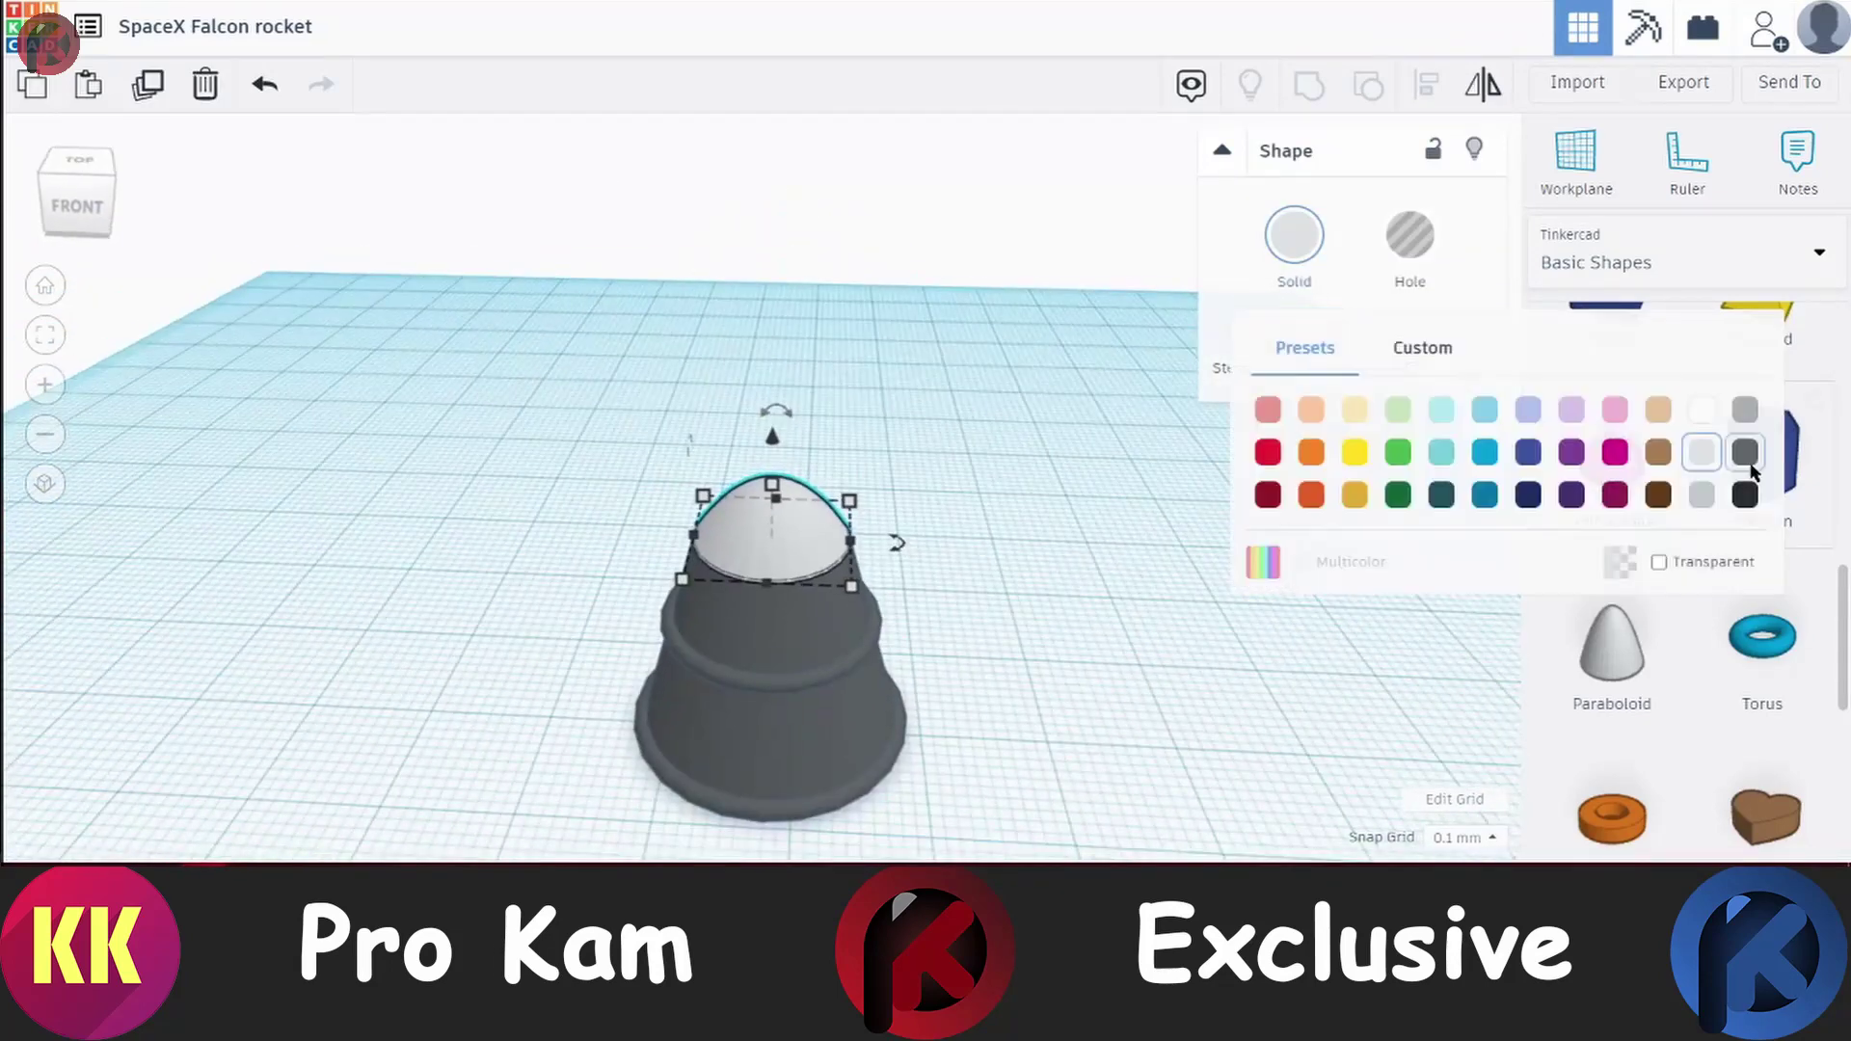
pyautogui.click(1741, 482)
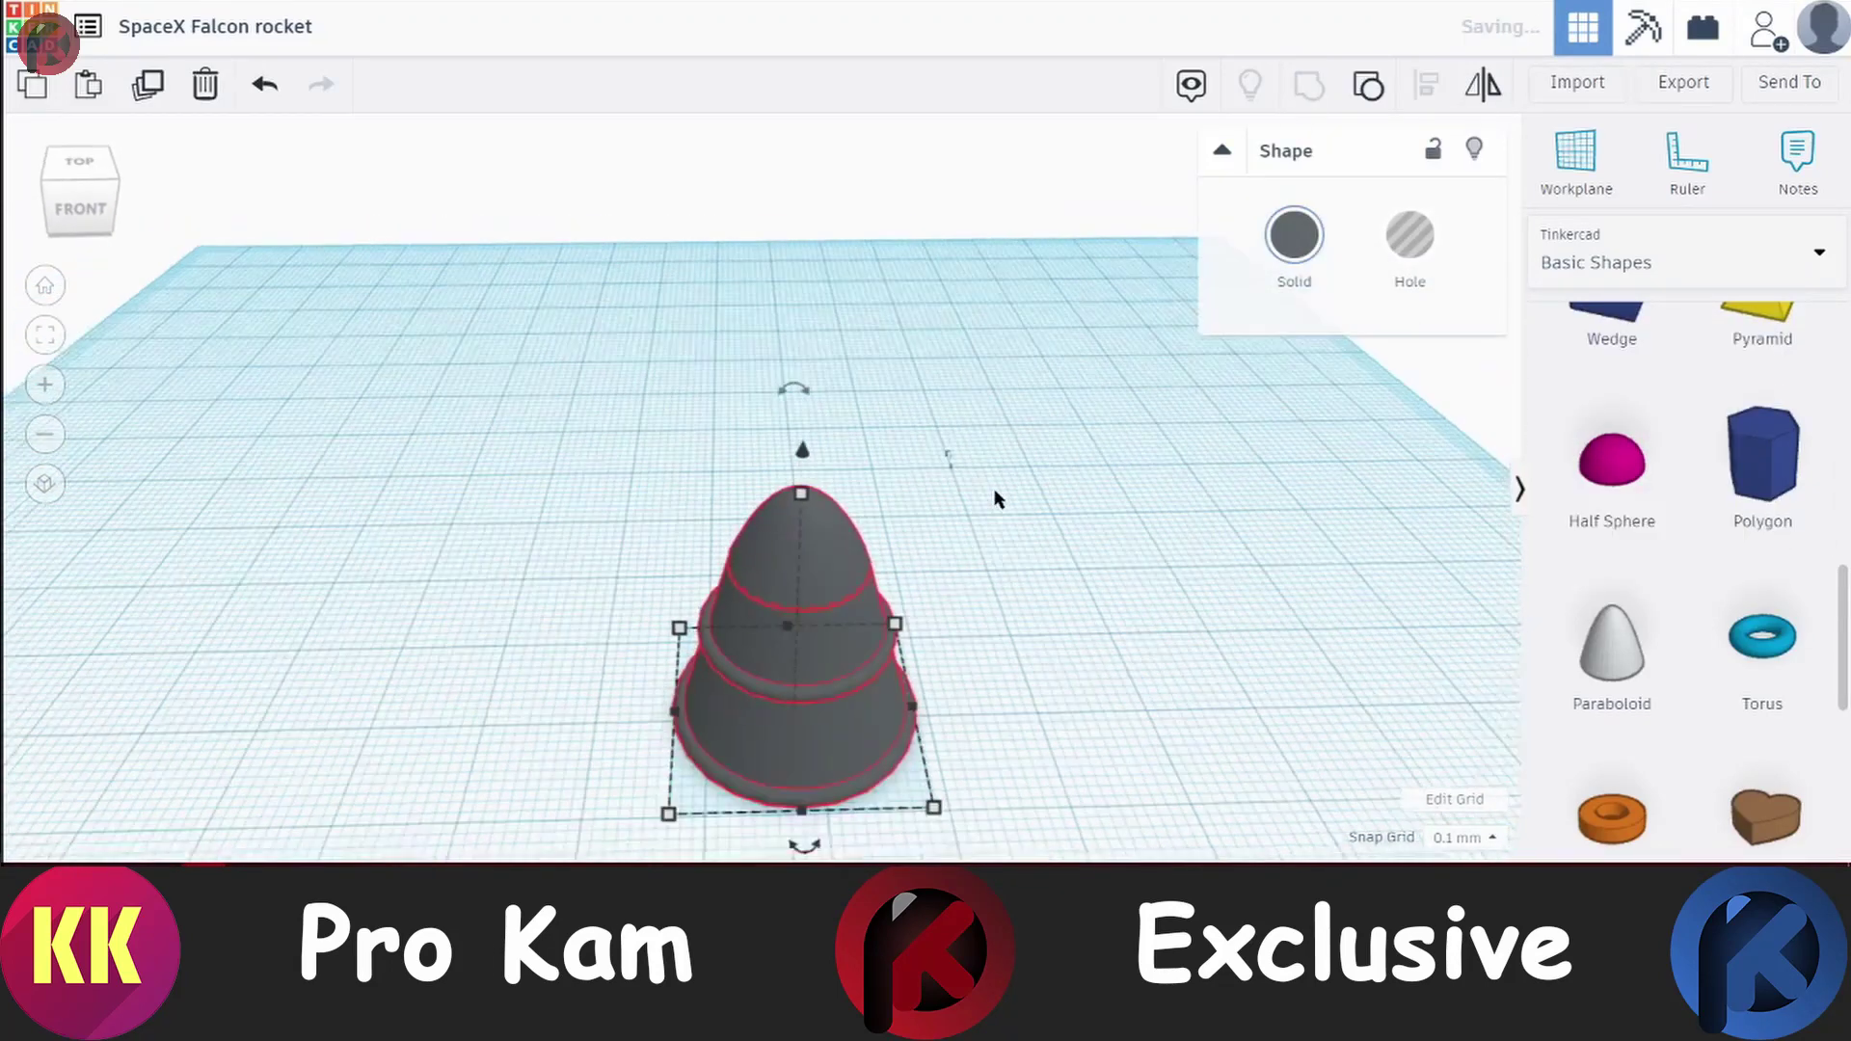
pyautogui.moveTo(790, 579); pyautogui.dragTo(67, 520)
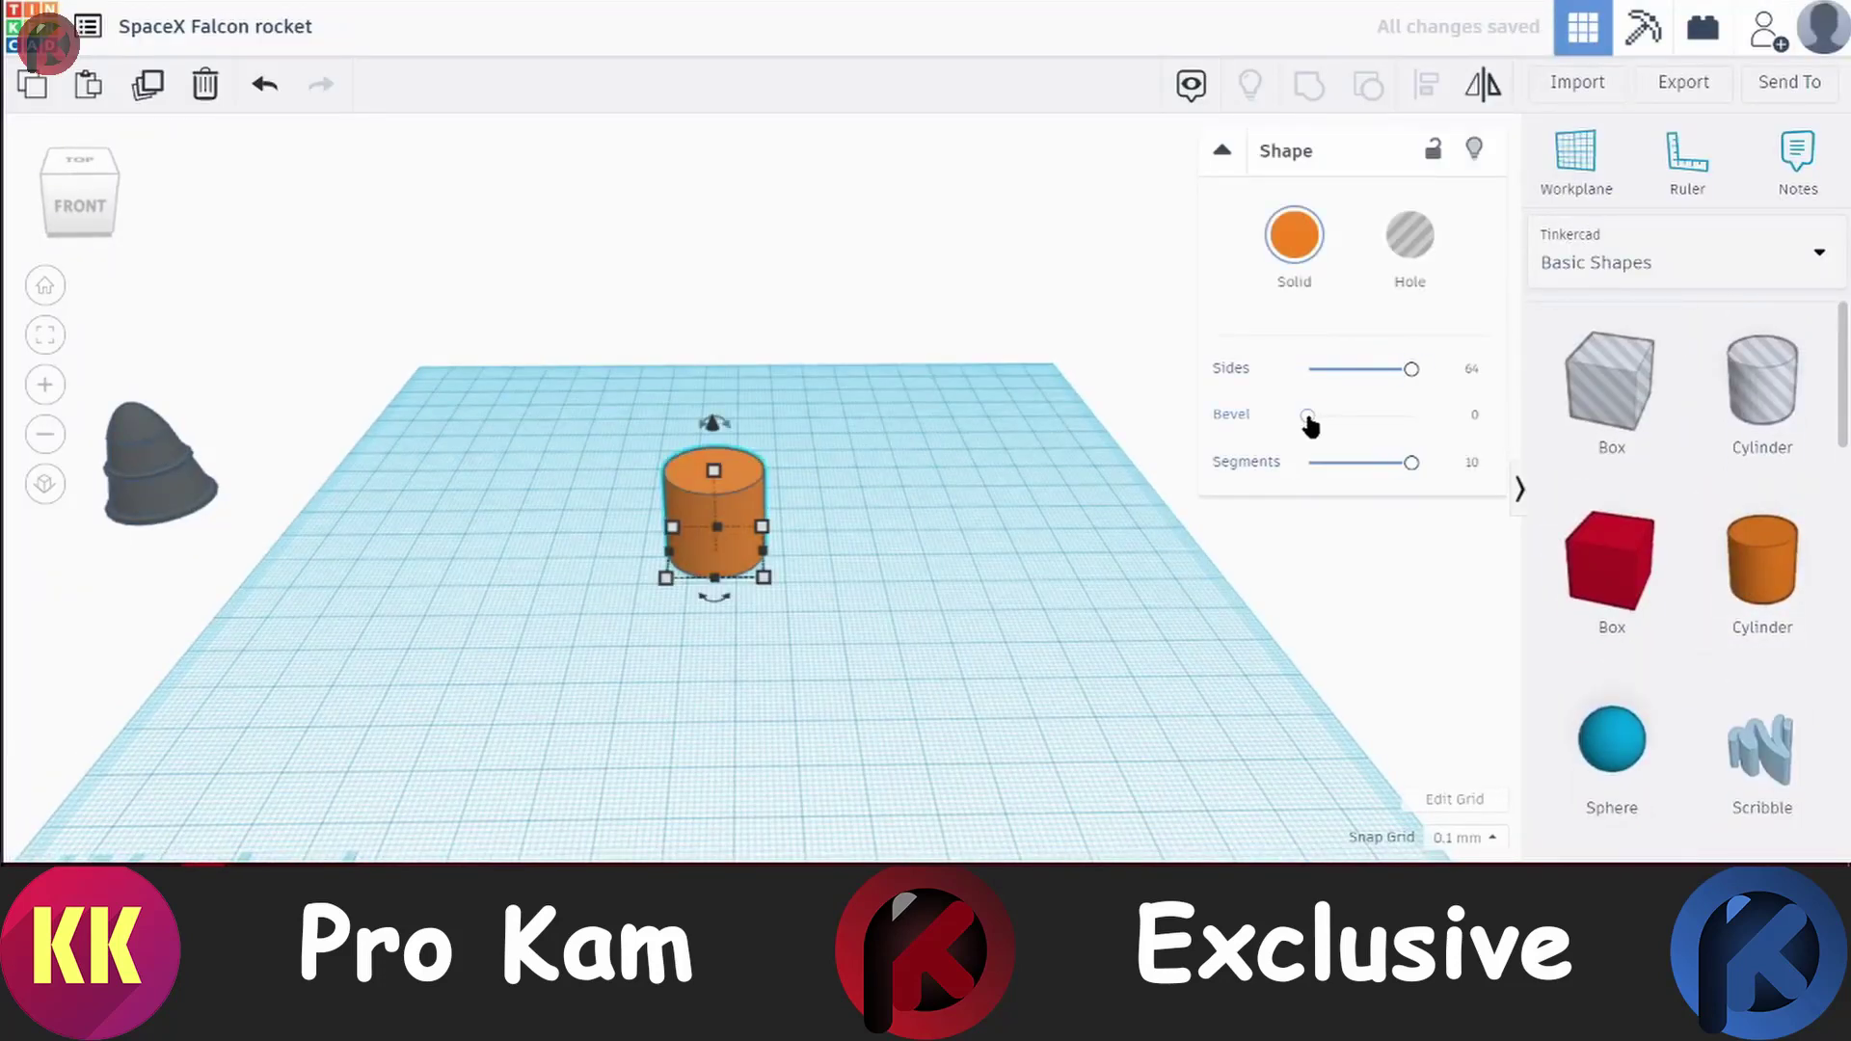
# Raise the orange cylinder's segment count to 7
pyautogui.scroll(3, 655, 474)
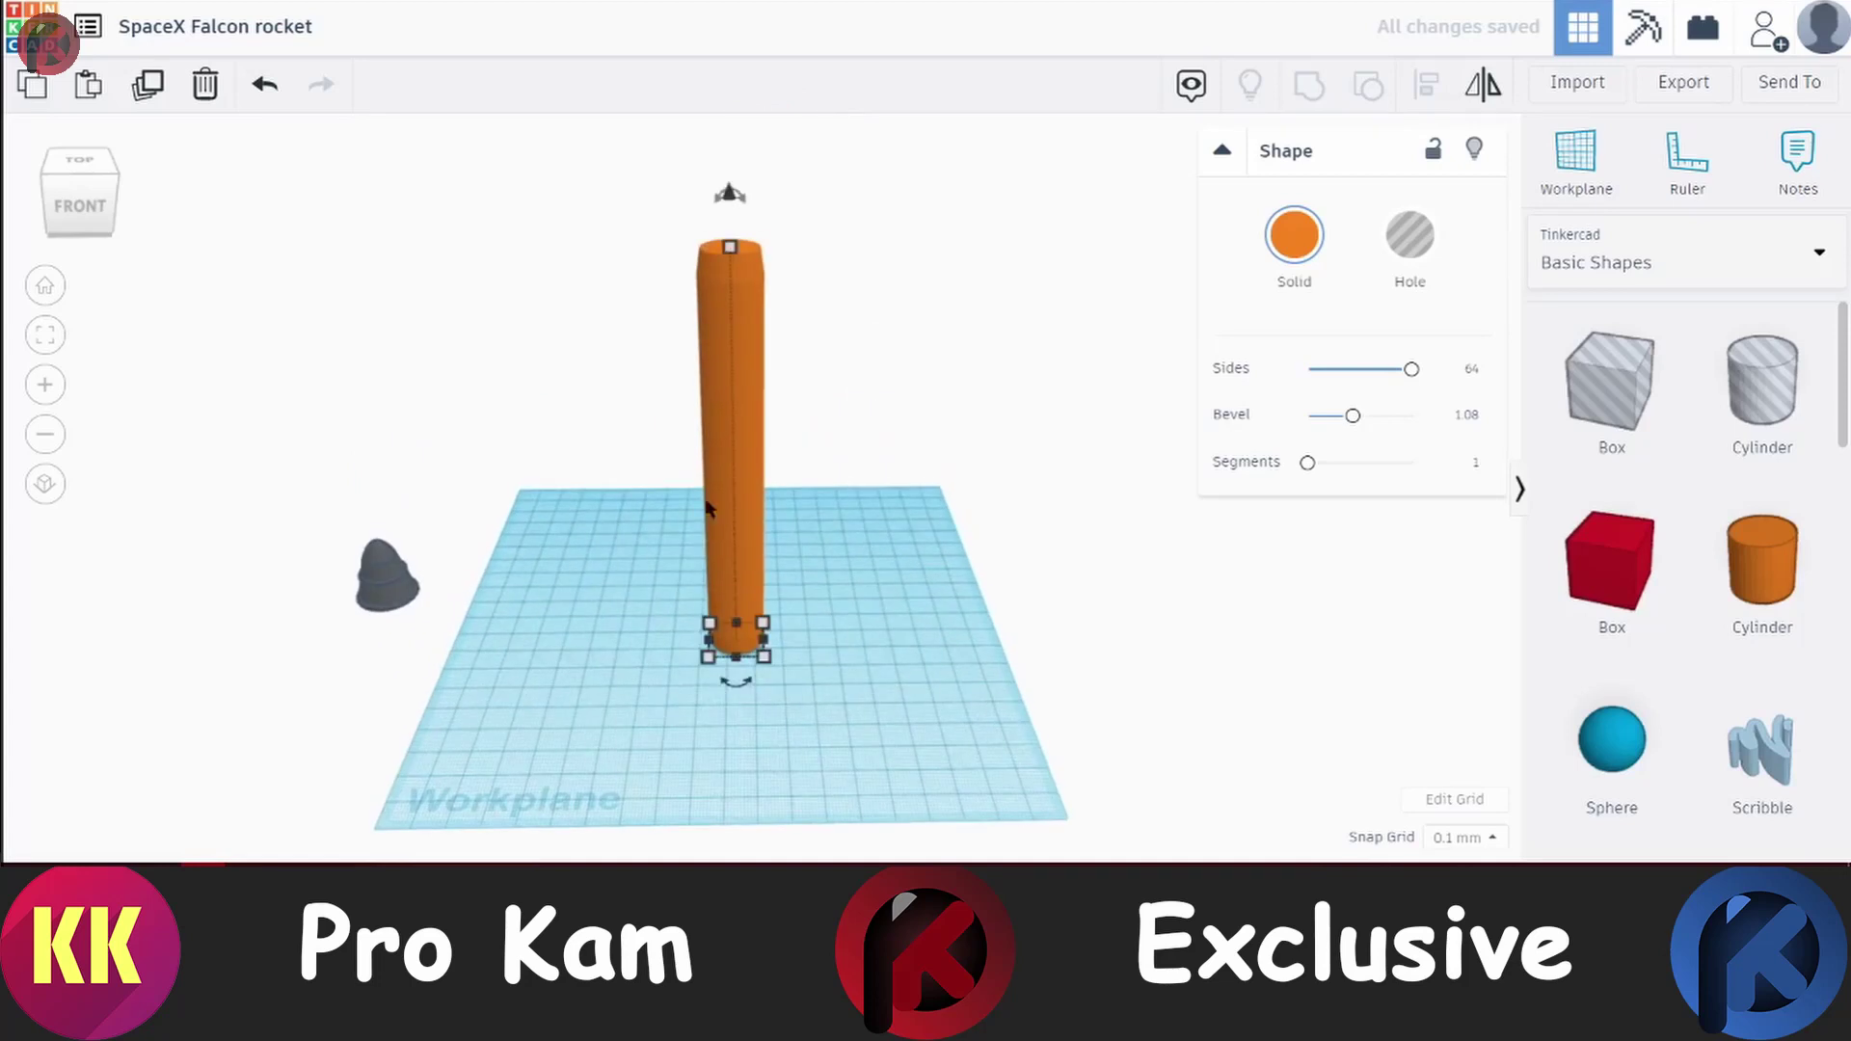
pyautogui.moveTo(1308, 463); pyautogui.dragTo(1374, 465)
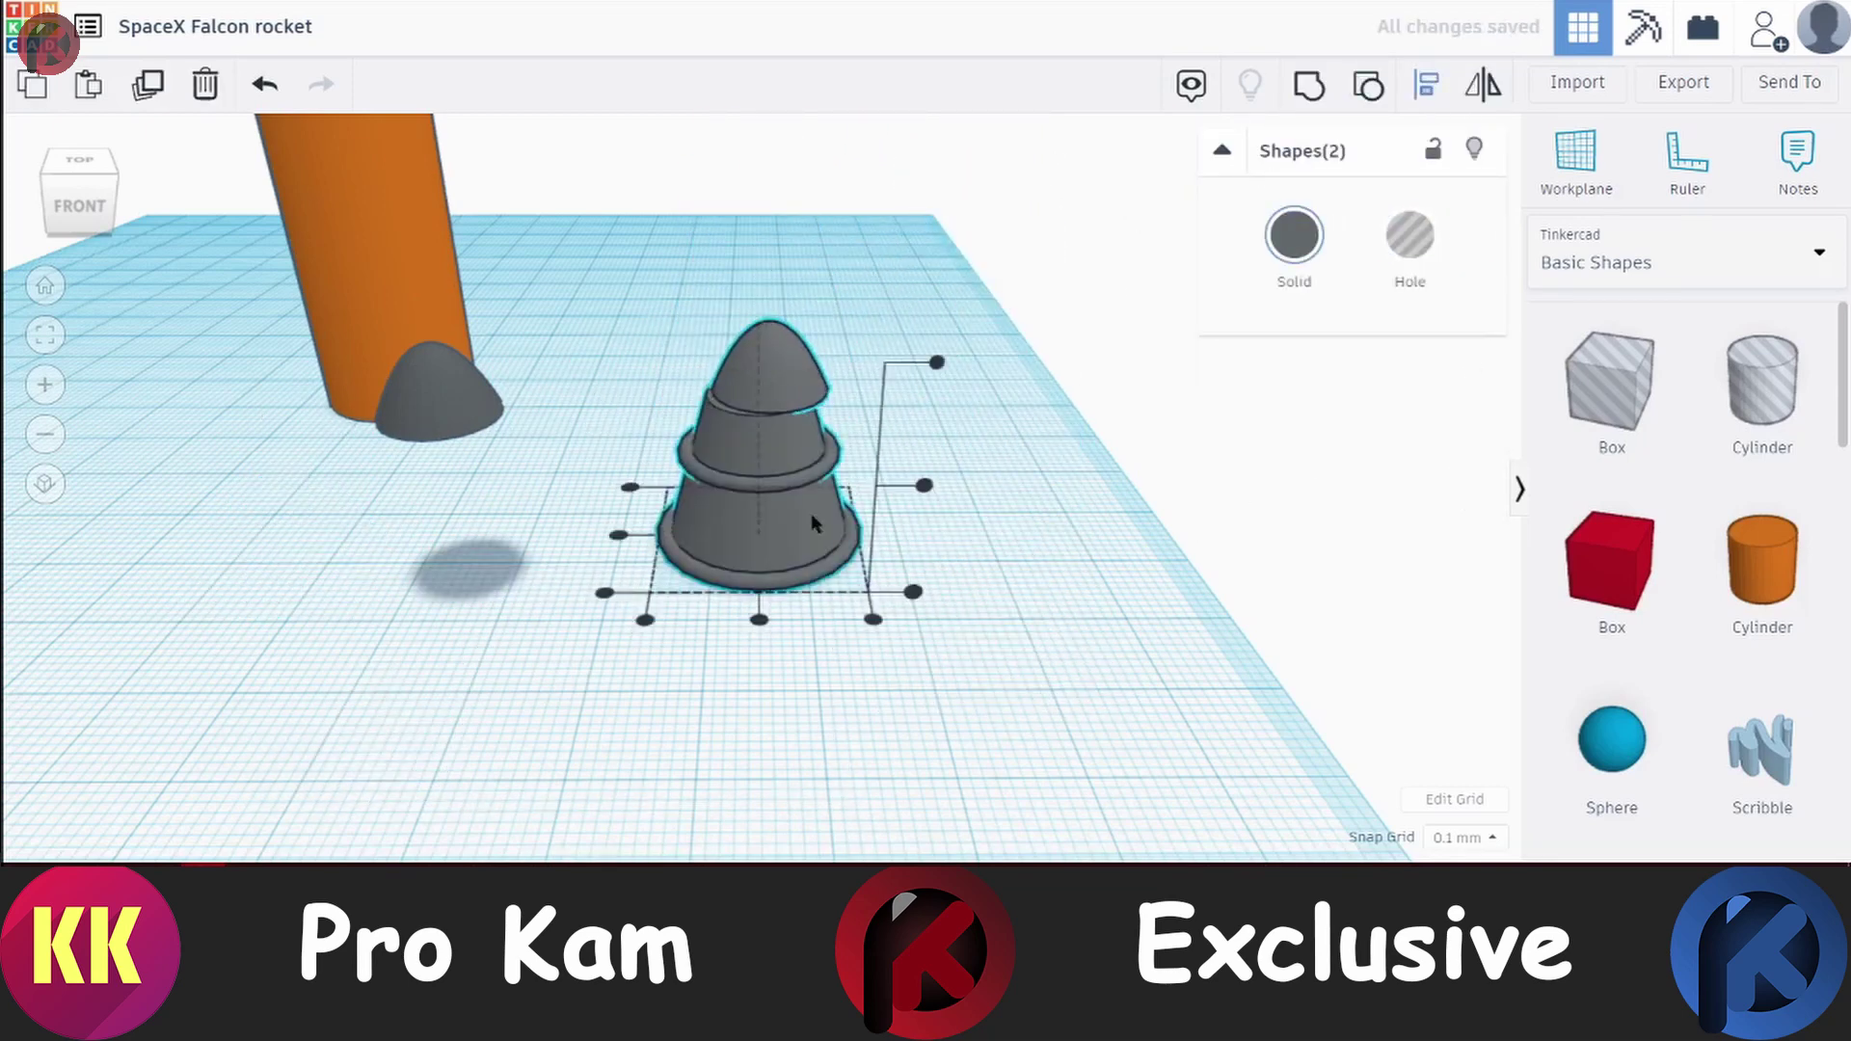
# Zoom onto the top dome, keep the hole cone hidden, and begin entering a custom colour
pyautogui.scroll(3, 777, 525)
pyautogui.scroll(2, 1013, 598)
pyautogui.scroll(-2, 867, 508)
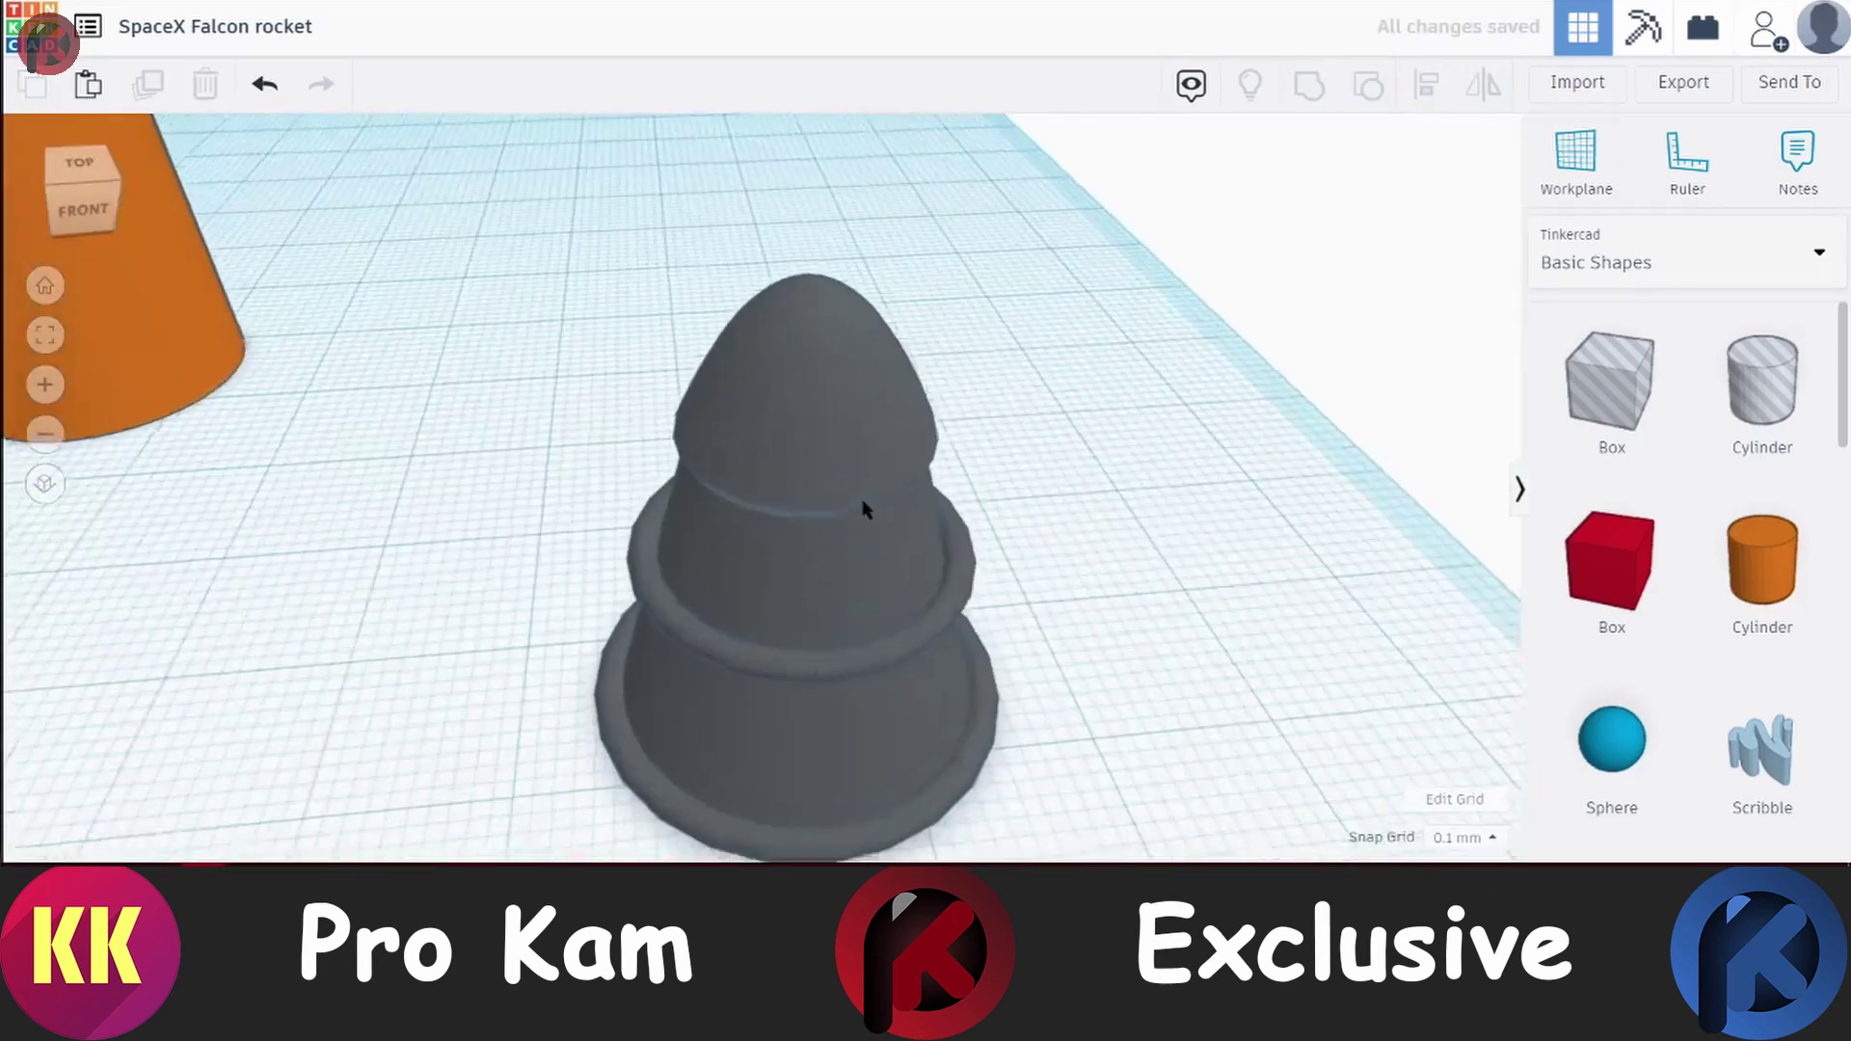
pyautogui.click(708, 275)
pyautogui.press('f')
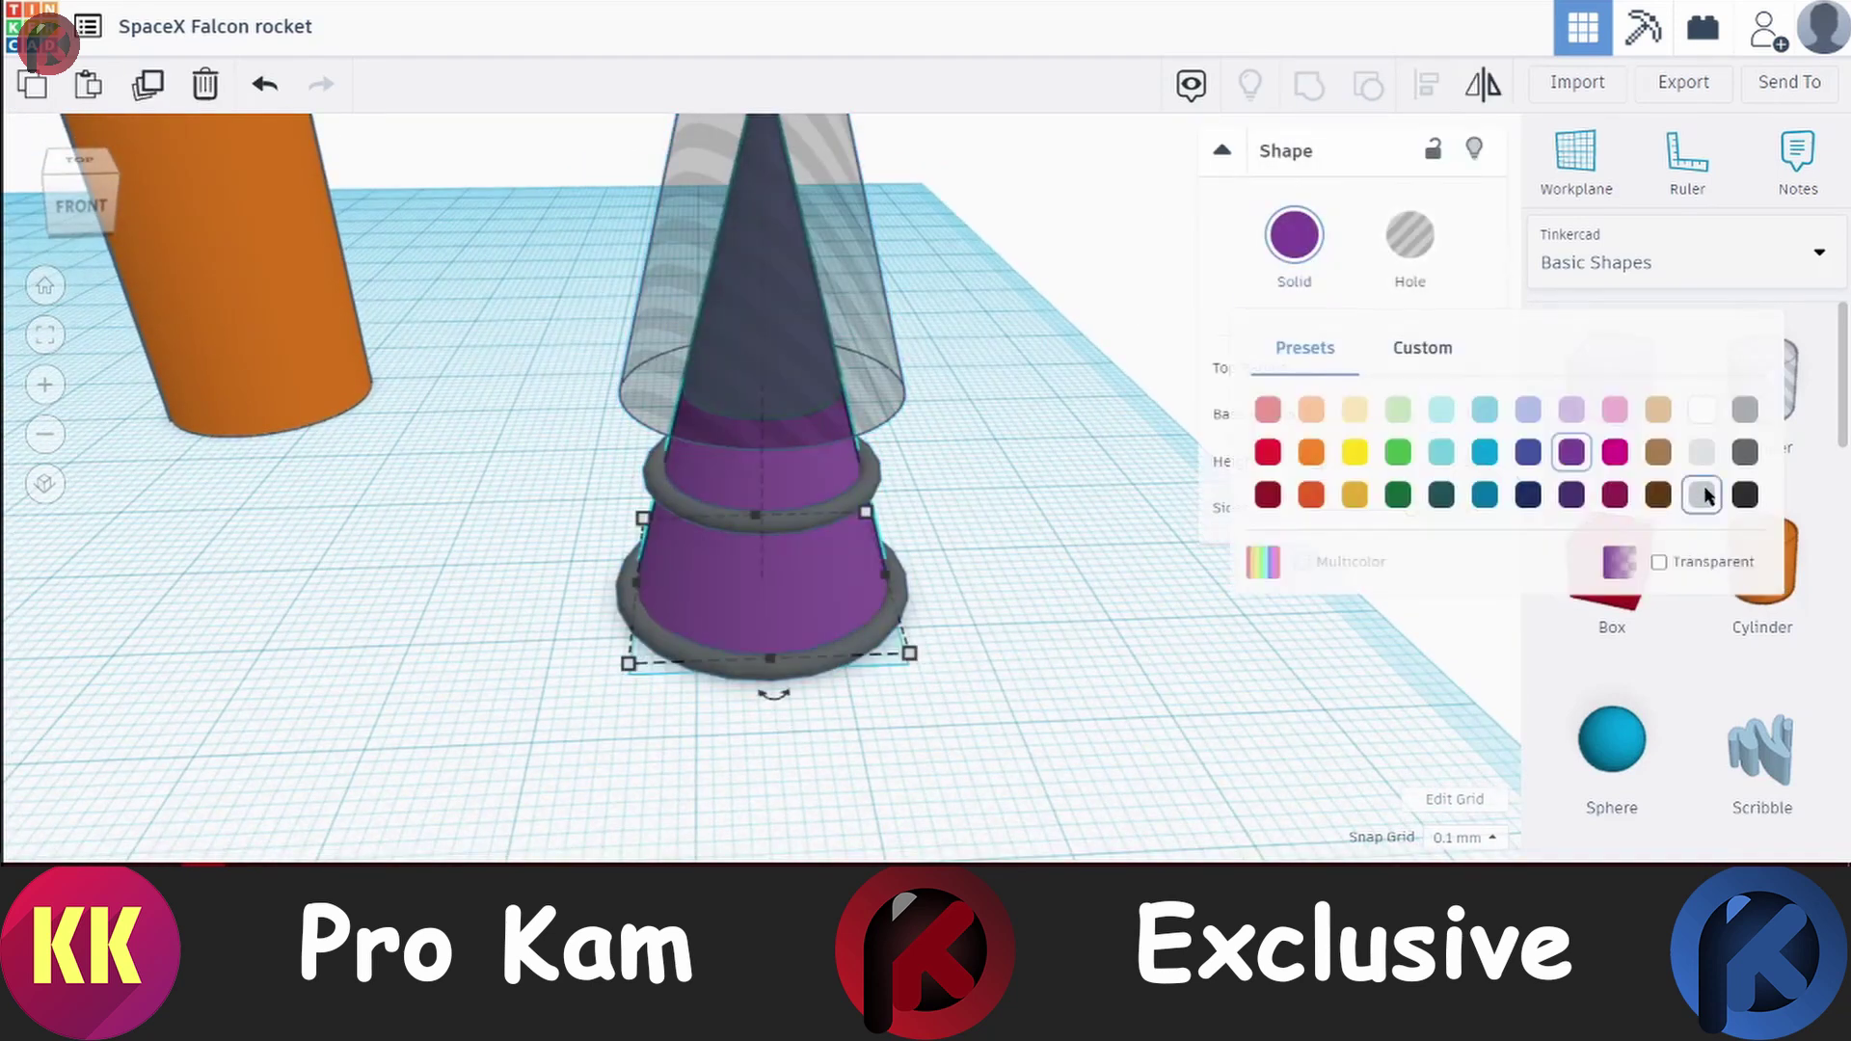
pyautogui.click(1476, 150)
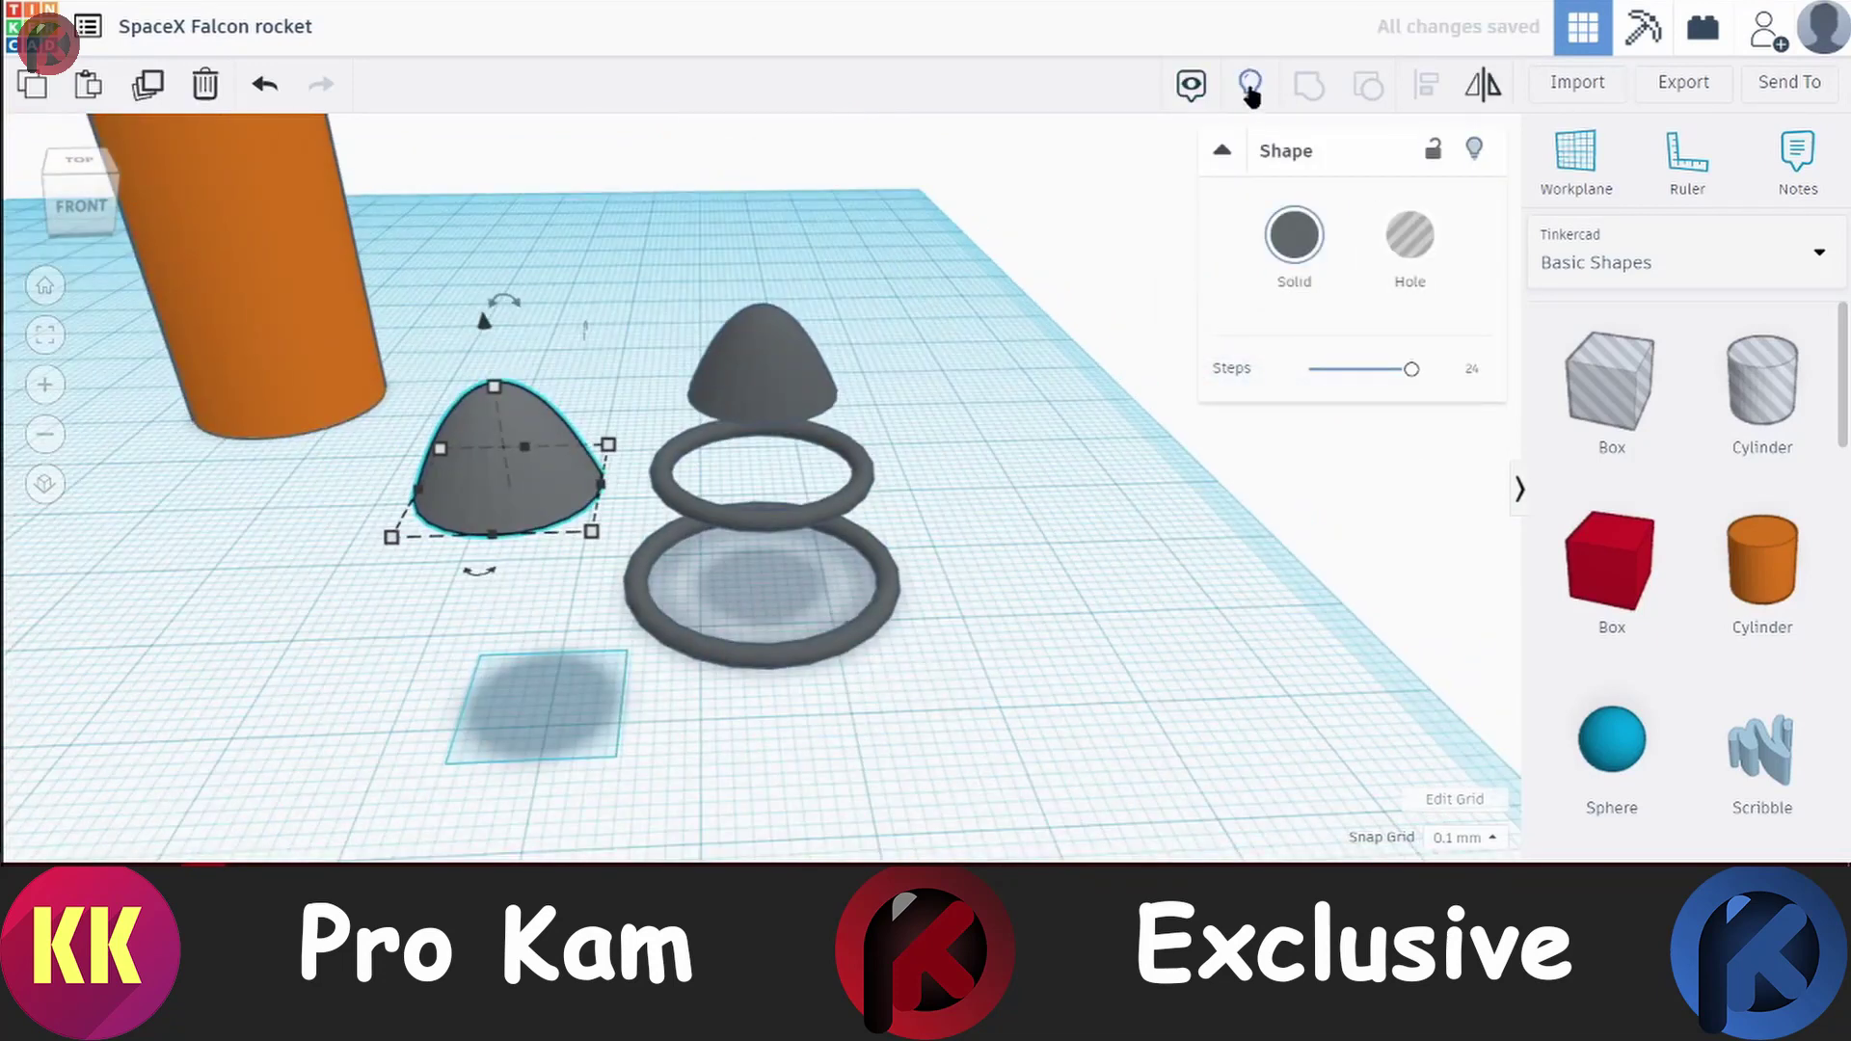
pyautogui.click(1250, 87)
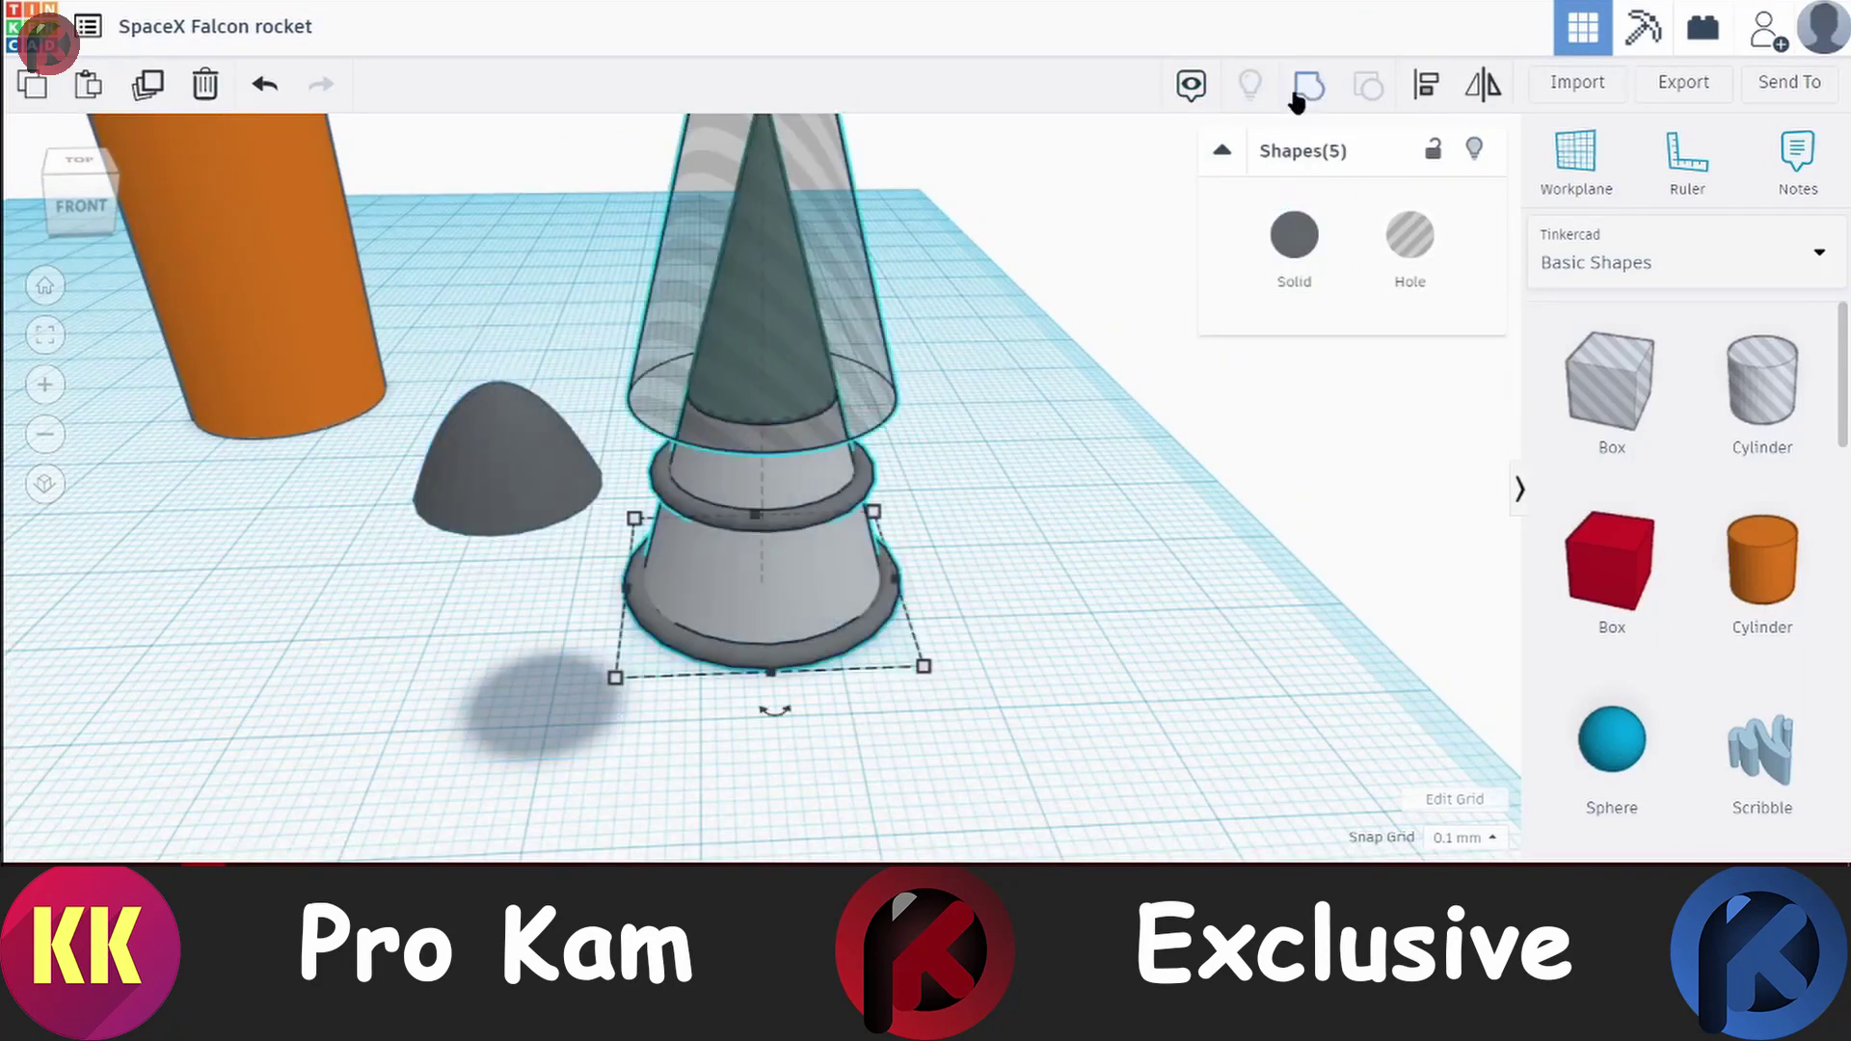
pyautogui.hotkey('ctrl', 'z')
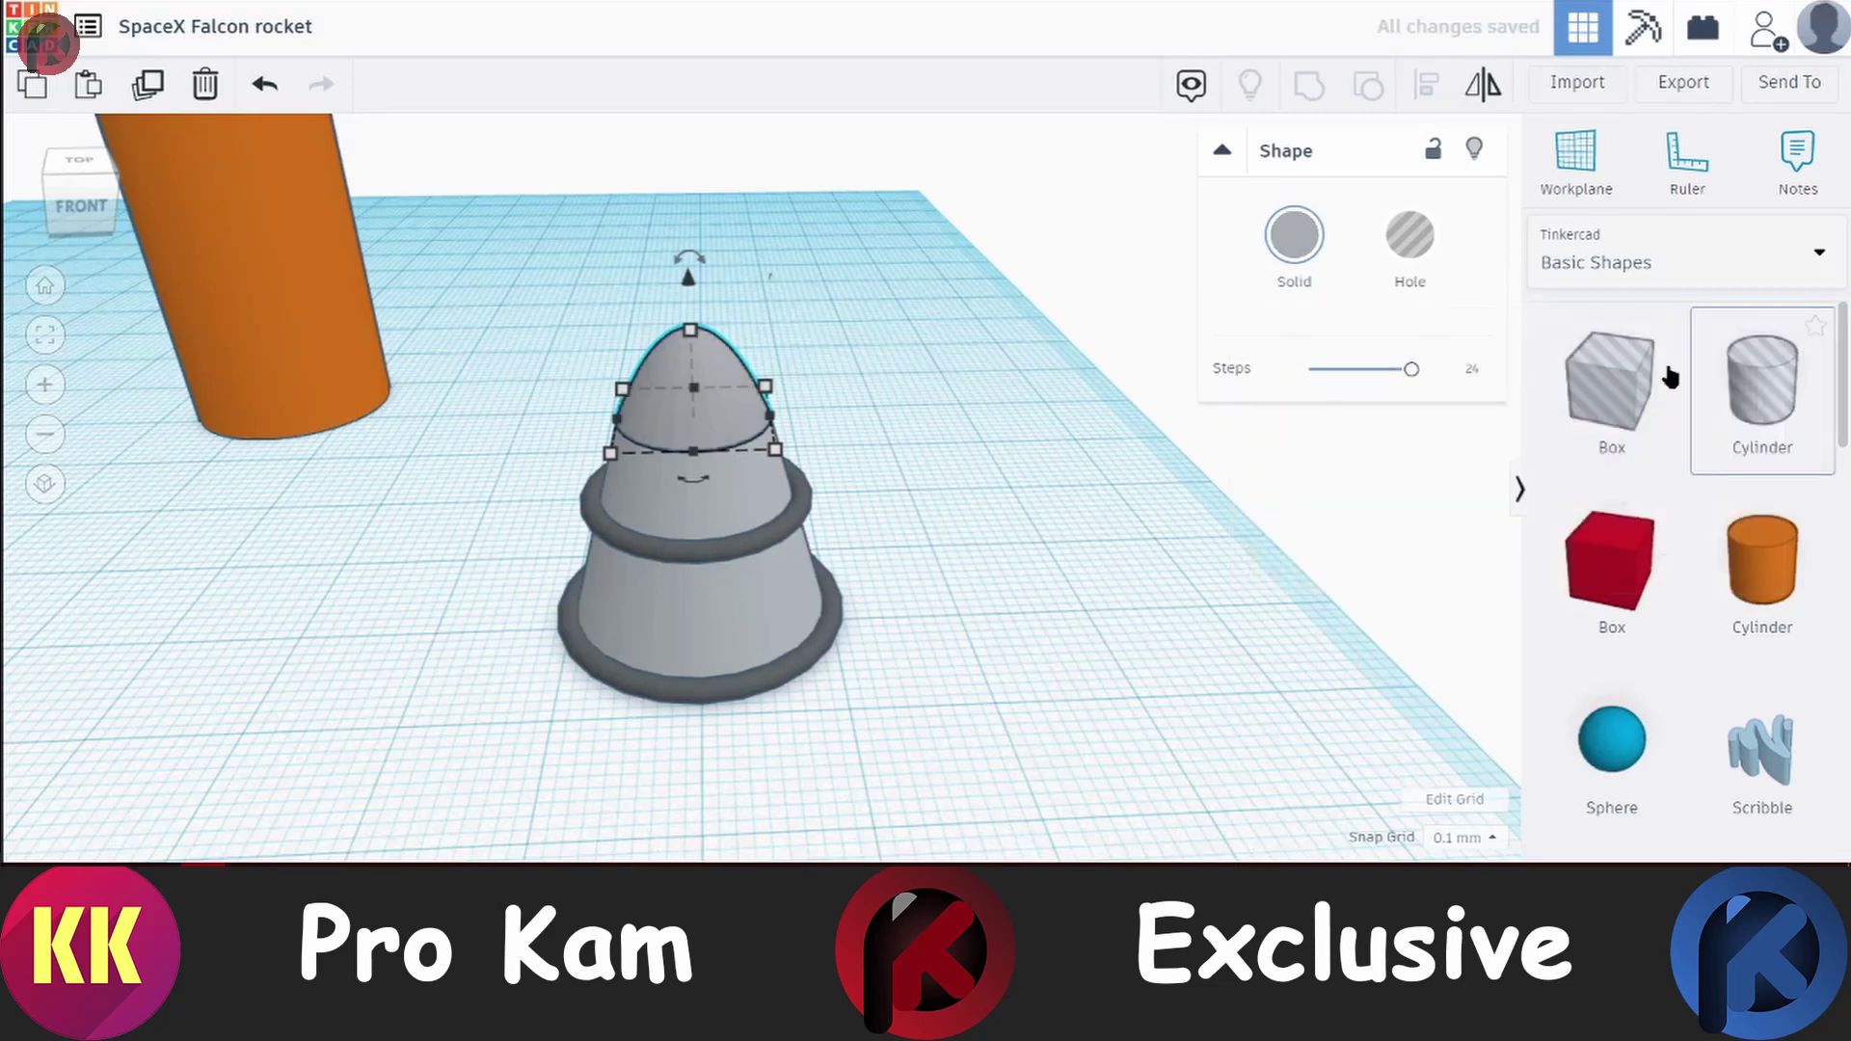
pyautogui.click(1422, 347)
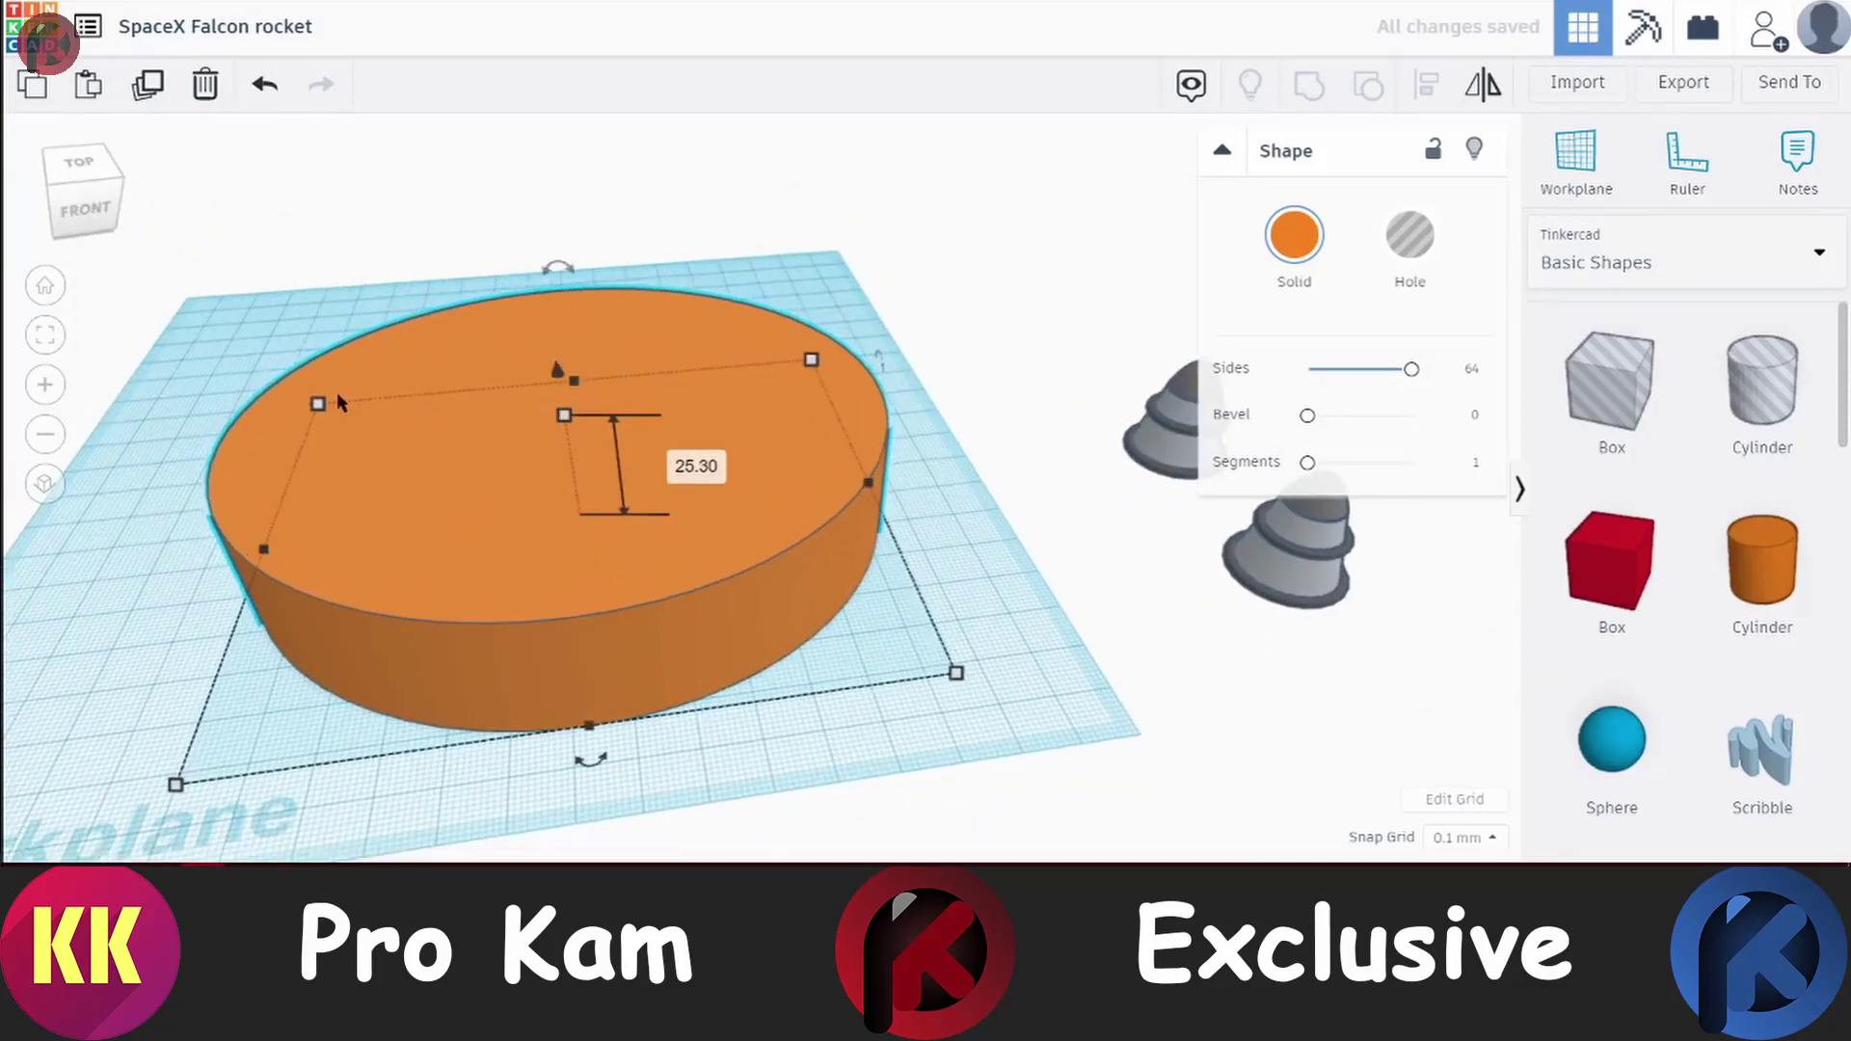
# Shrink the orange cylinder to 85.30 x 76.46, set the cone depth to 70, and select a second shape
pyautogui.moveTo(337, 397); pyautogui.dragTo(469, 504)
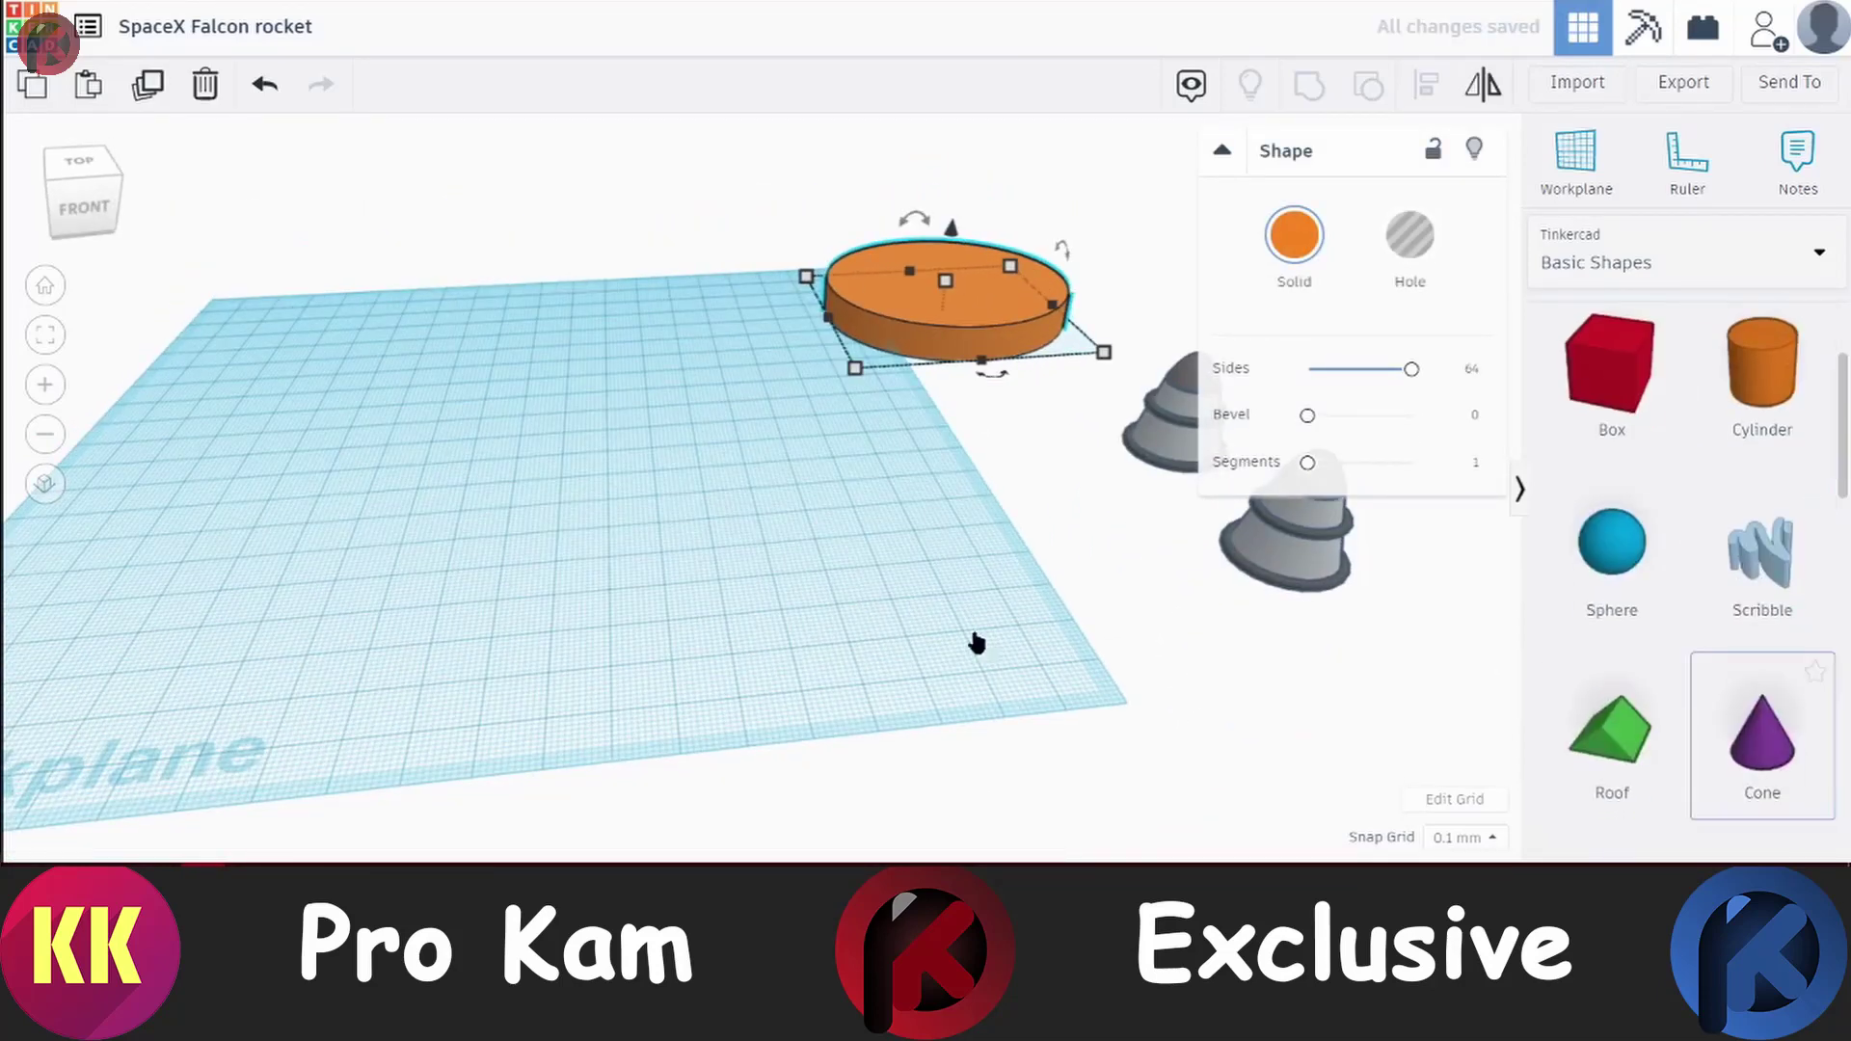
pyautogui.press('Return')
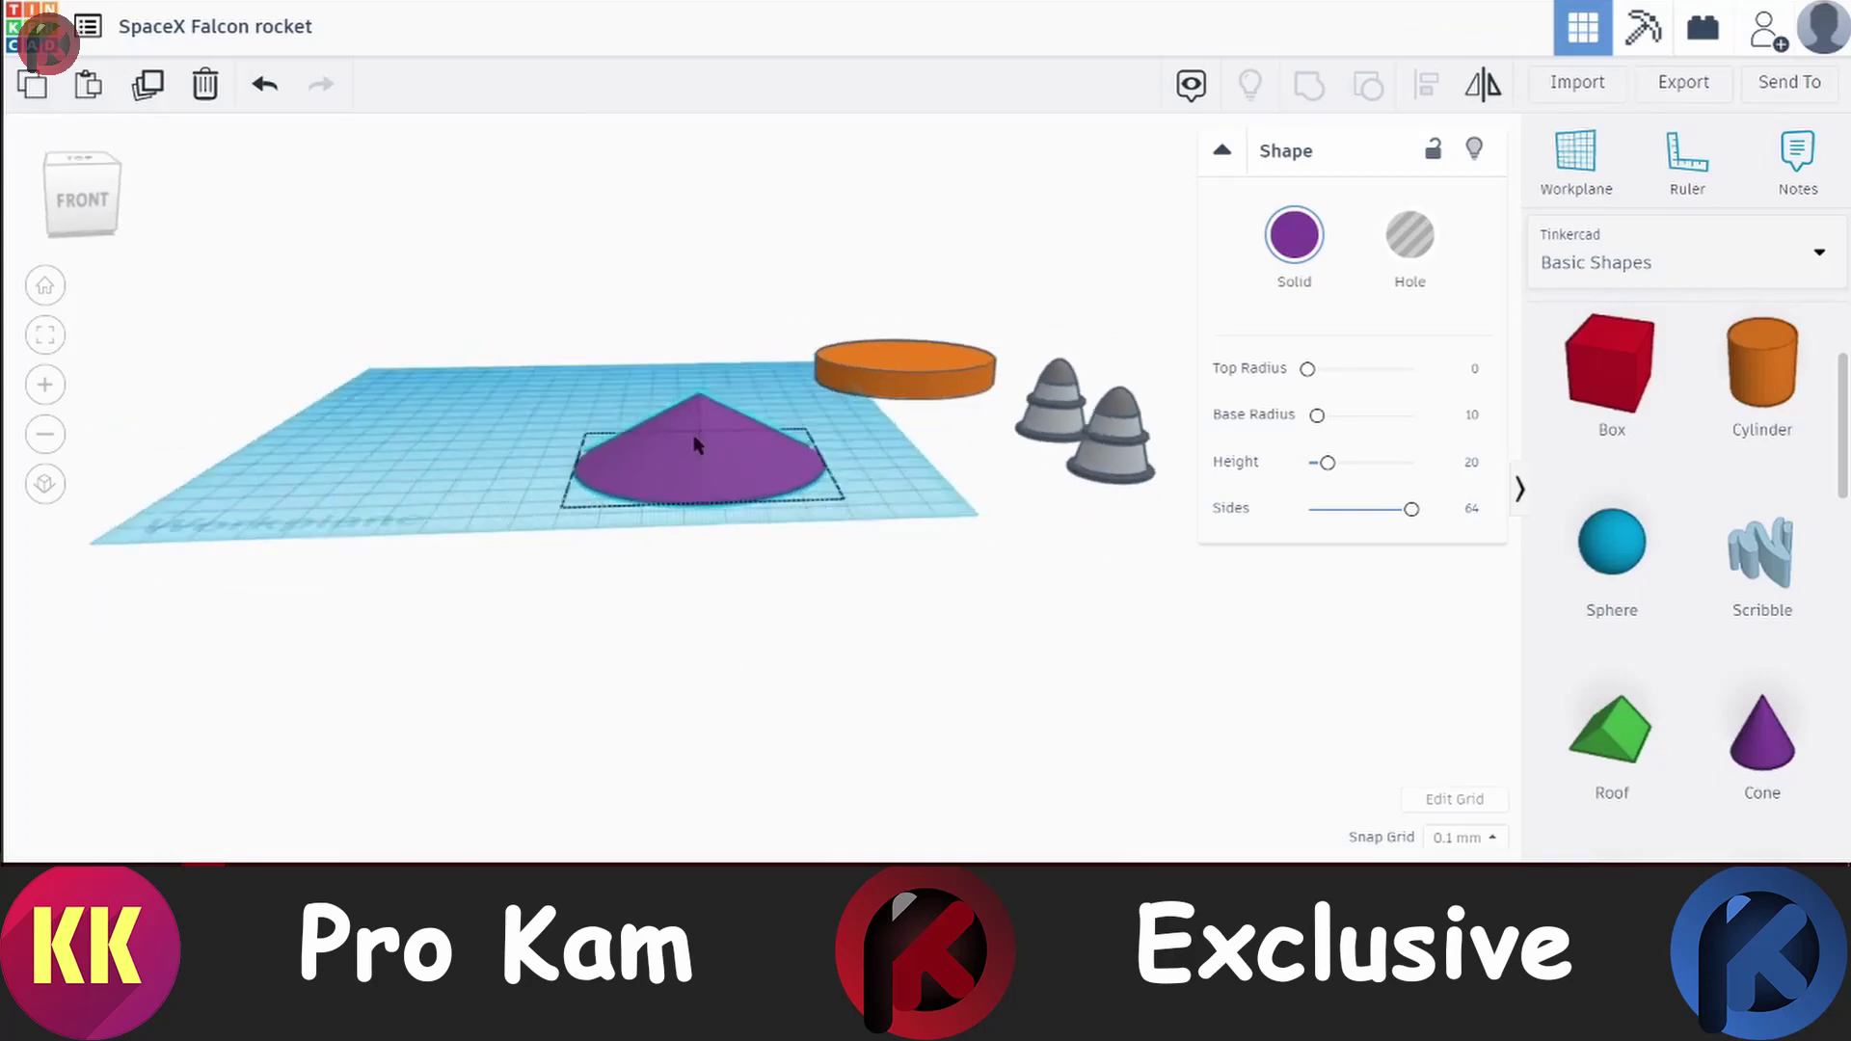
pyautogui.keyDown('shift'); pyautogui.click(702, 459); pyautogui.keyUp('shift')
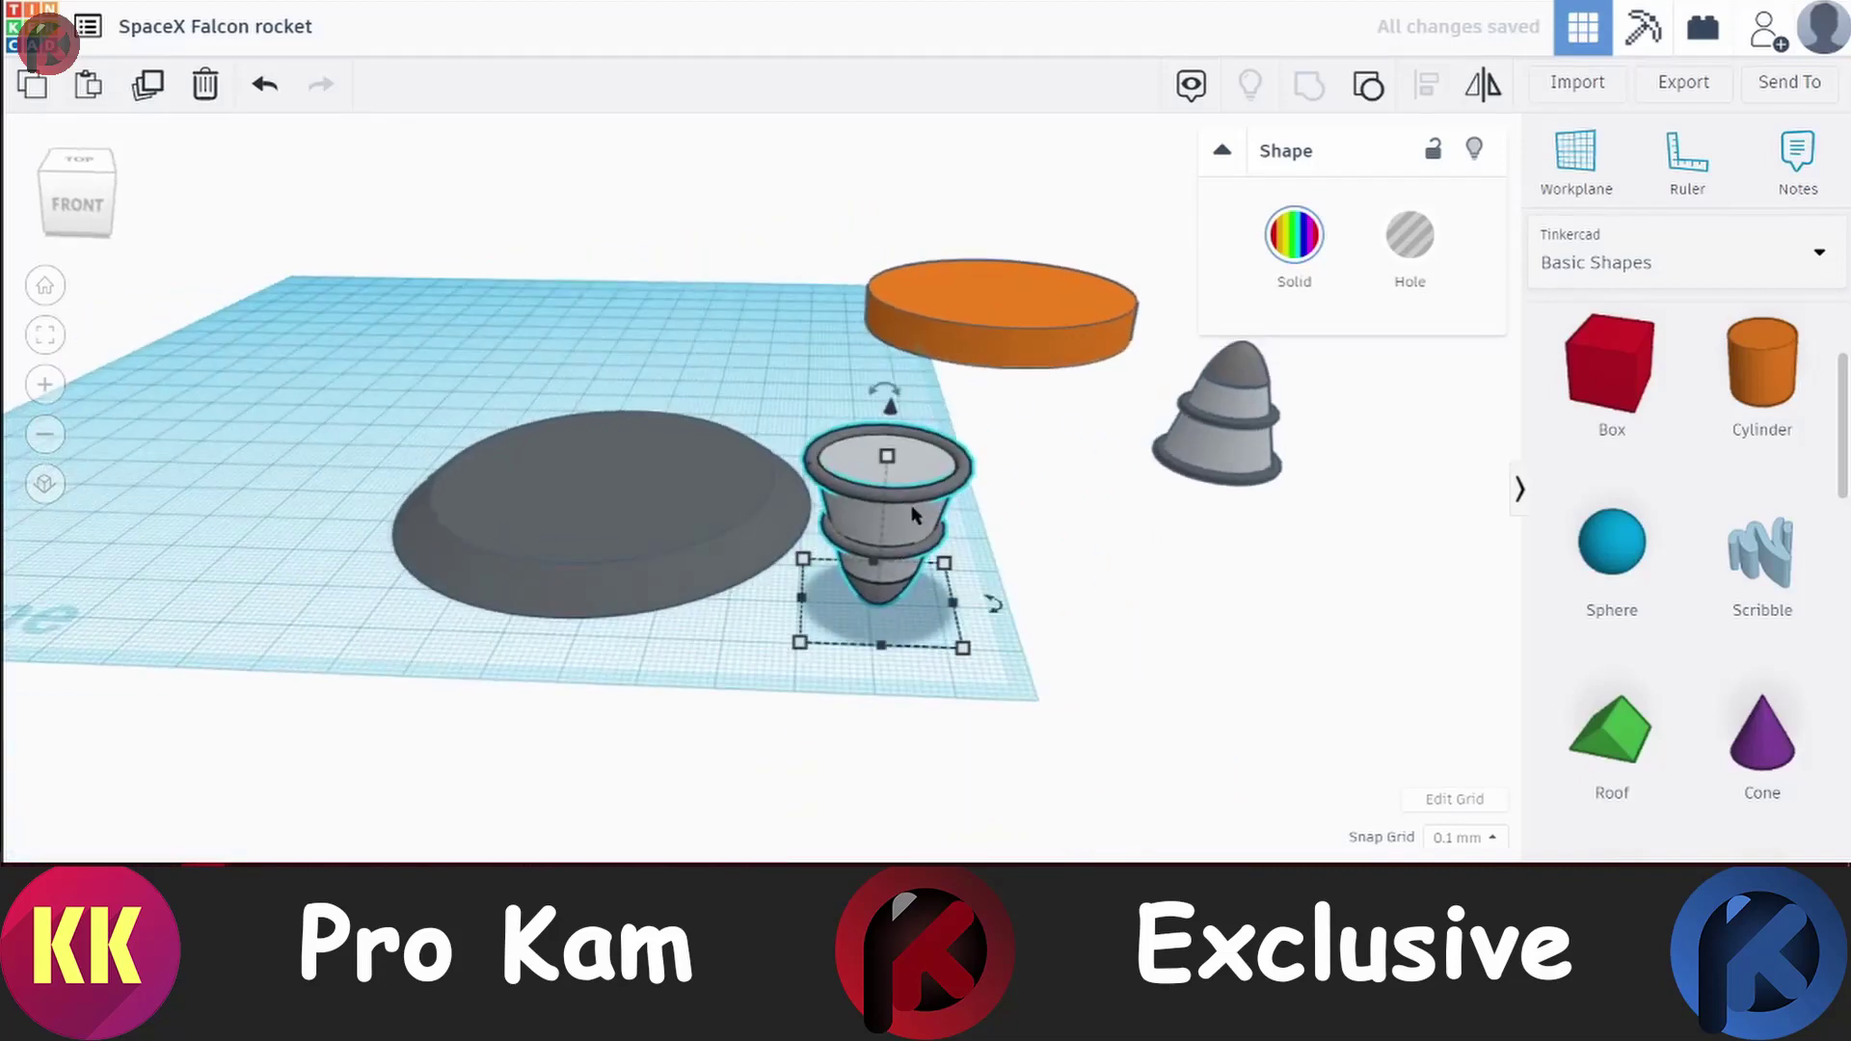
# Turn the cone stack into a hole, lift it 4.20, and position it on the grey disc
pyautogui.click(1409, 235)
pyautogui.moveTo(888, 432); pyautogui.dragTo(890, 410)
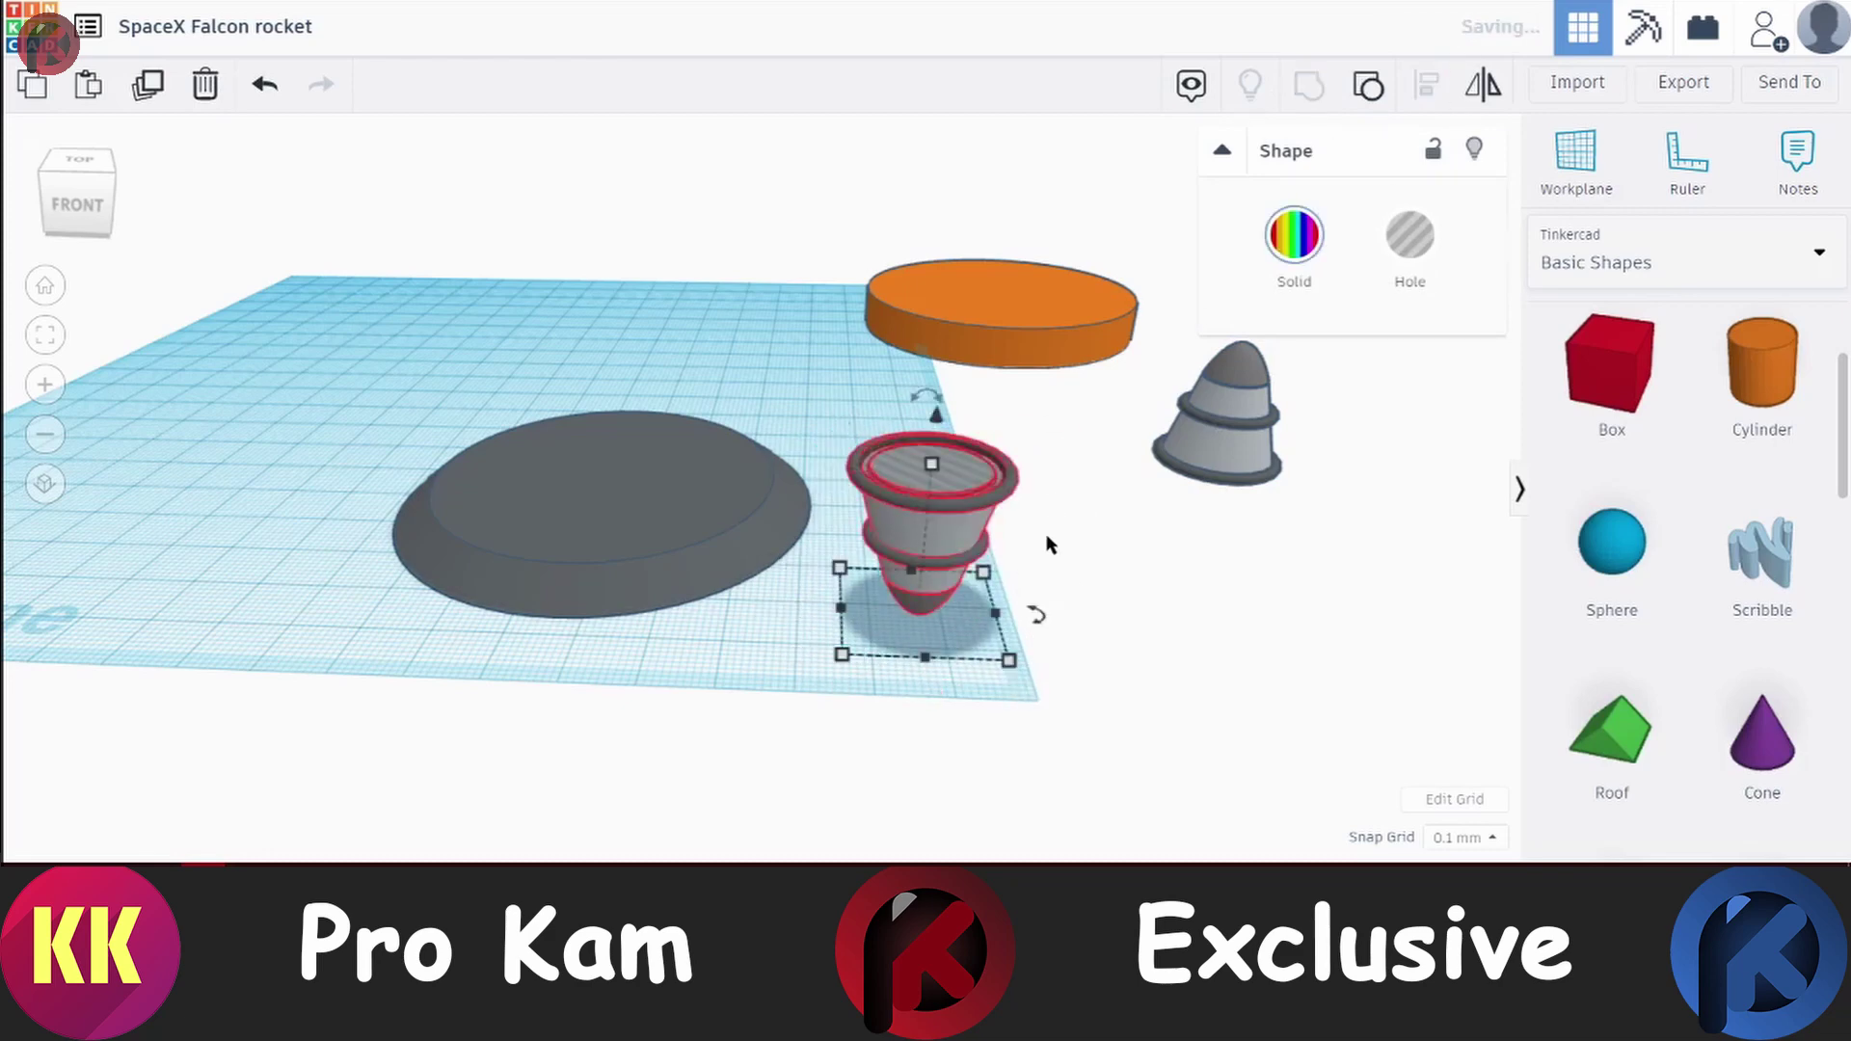
pyautogui.moveTo(873, 525); pyautogui.dragTo(576, 634)
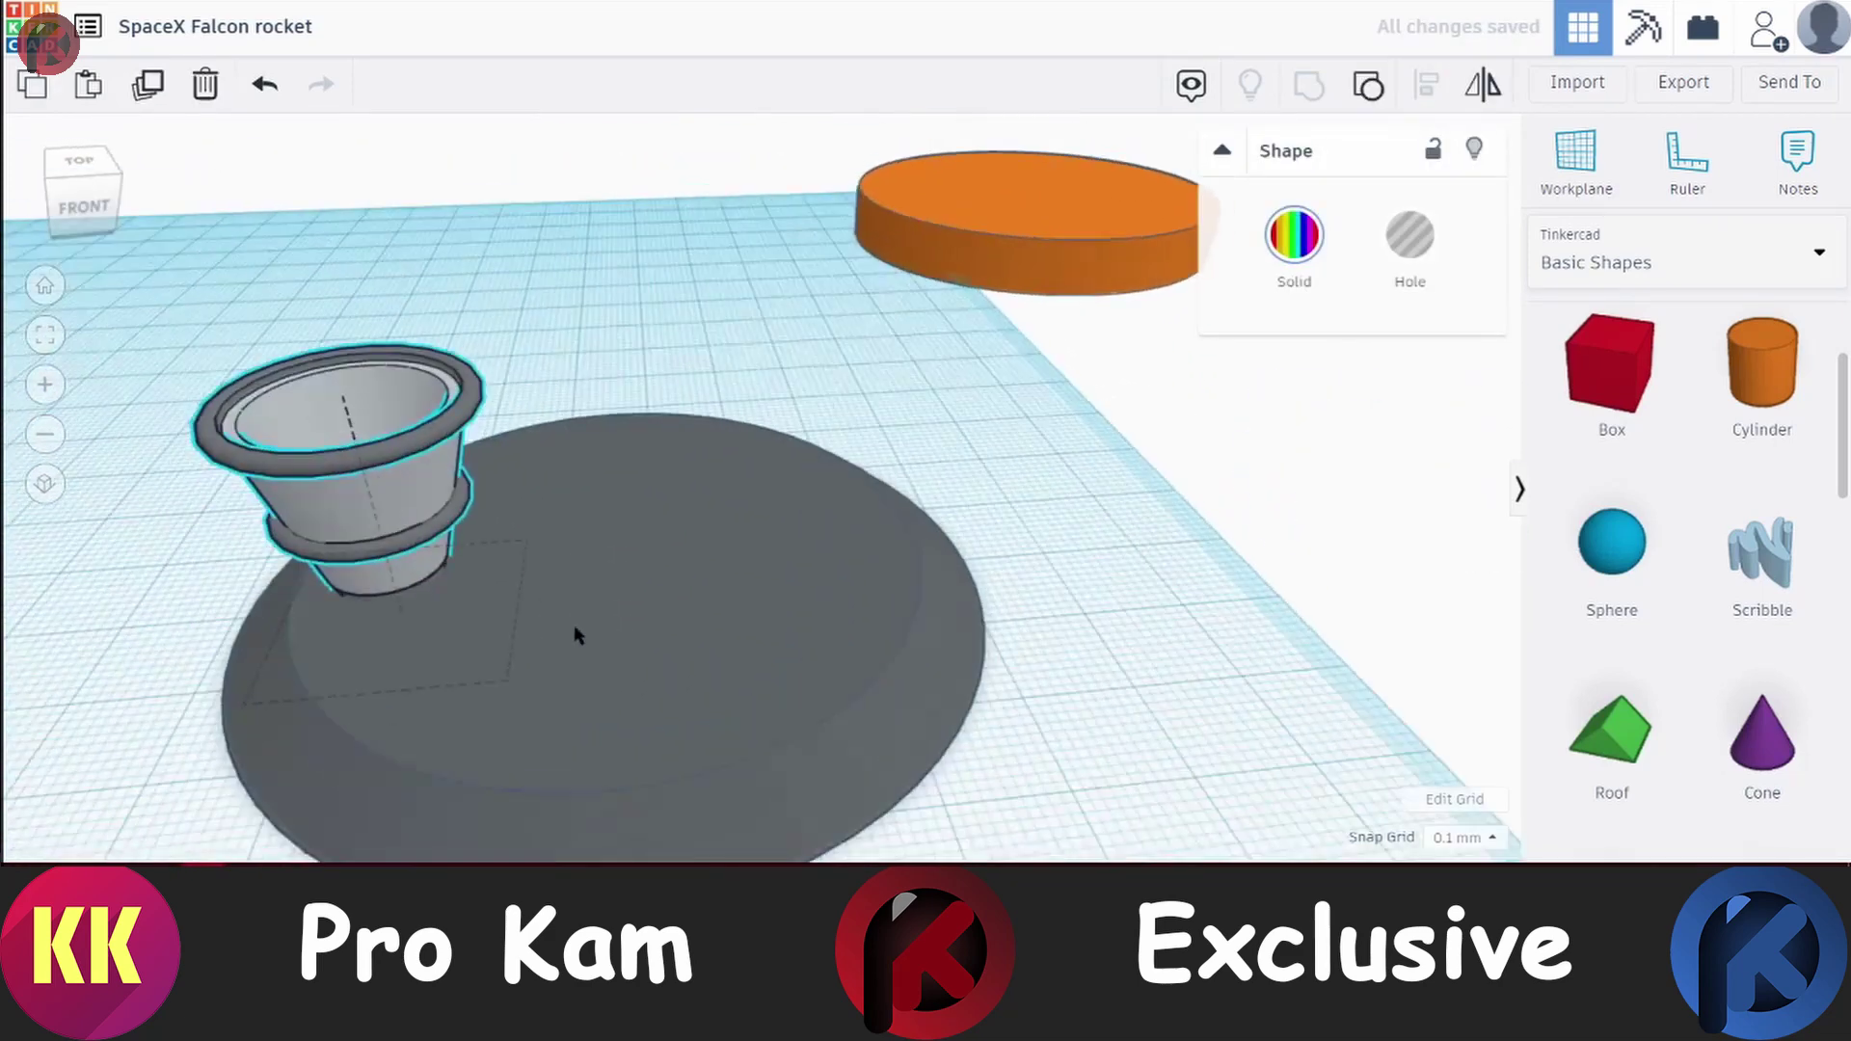
pyautogui.moveTo(496, 537); pyautogui.dragTo(466, 282)
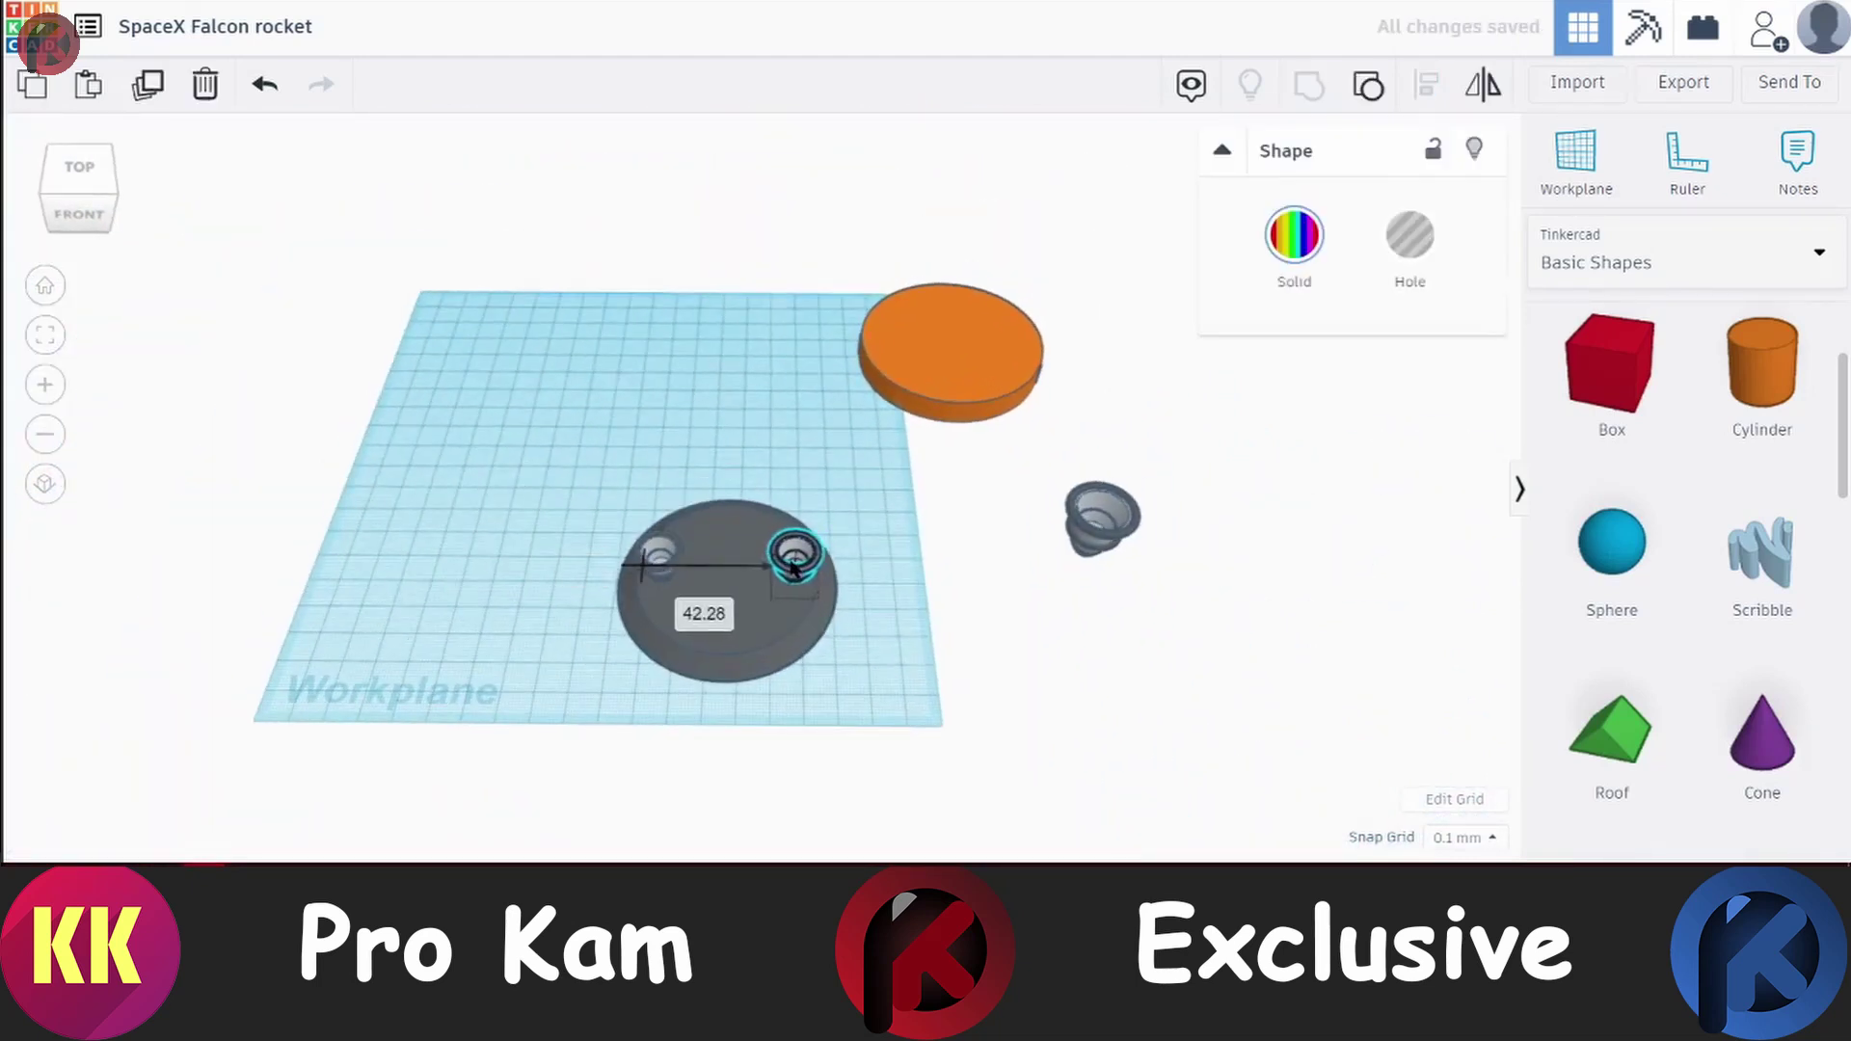
pyautogui.moveTo(793, 567); pyautogui.dragTo(798, 579)
# Rotate the cone pair around the disc centre and repeat the copy to complete the engine ring
pyautogui.scroll(5, 732, 521)
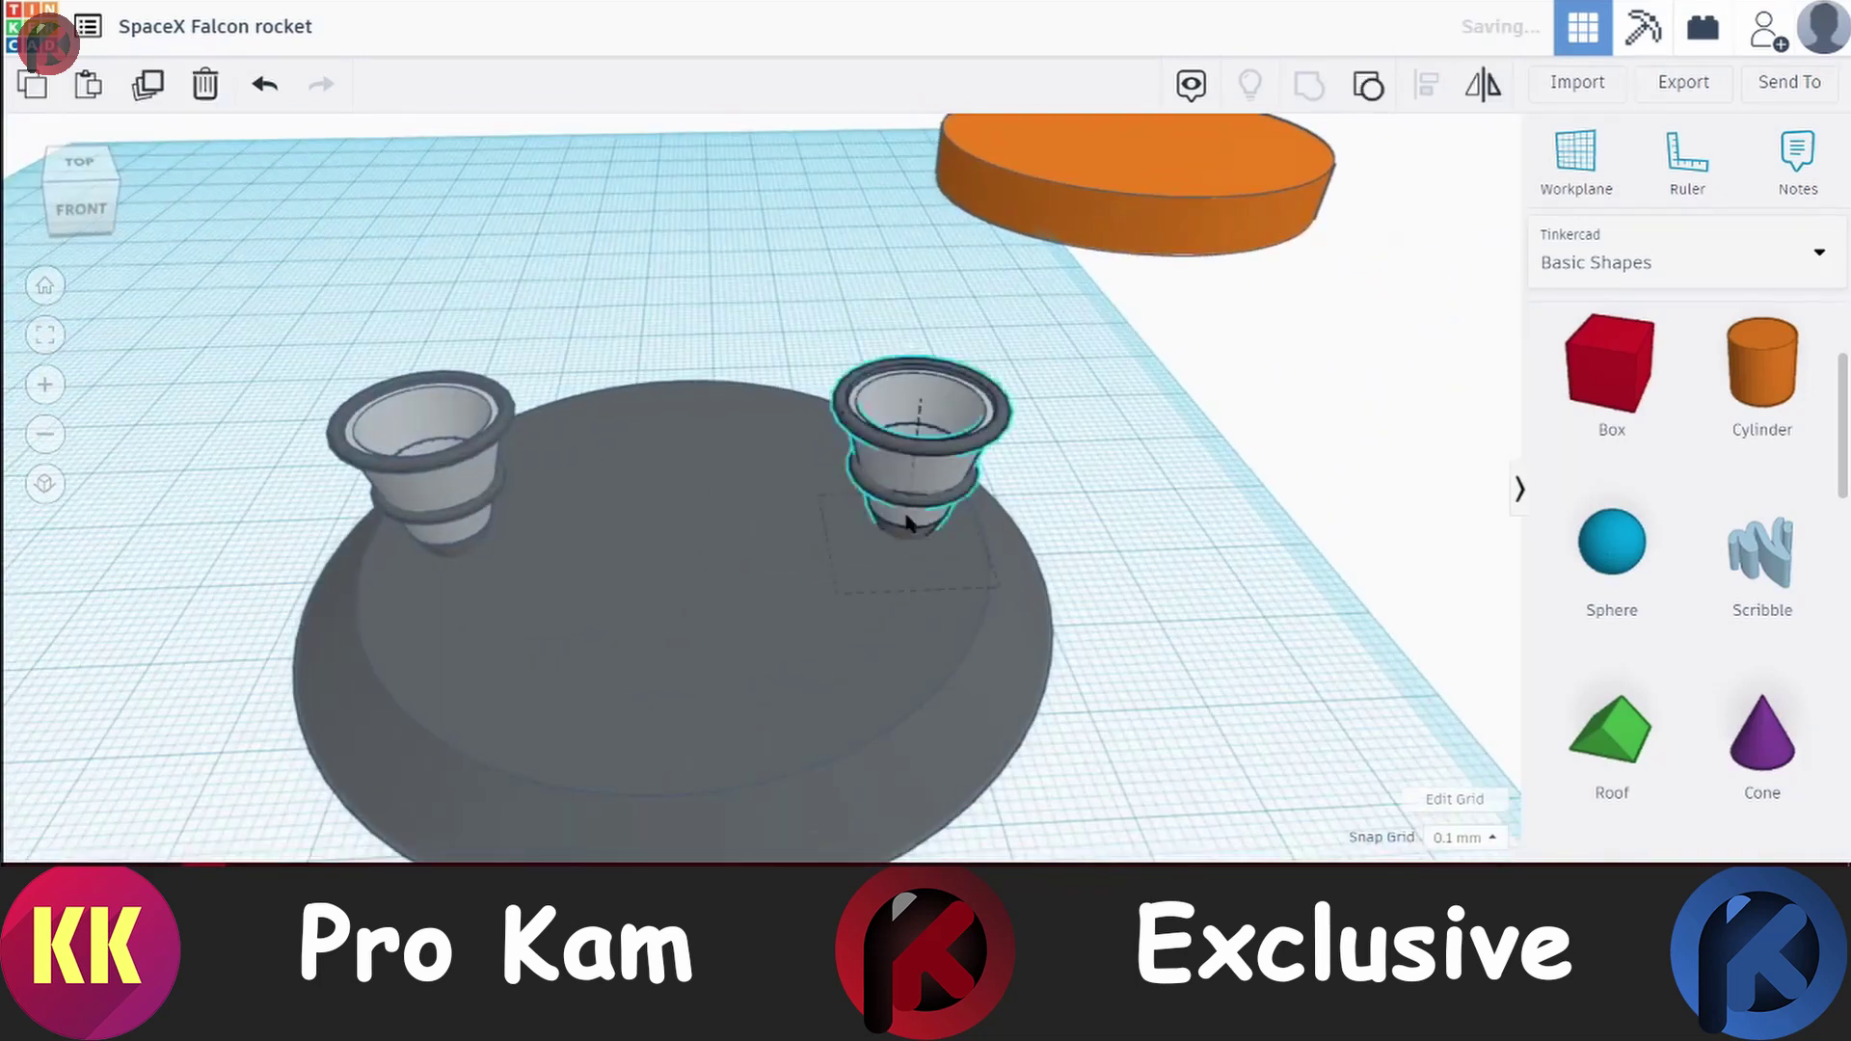
pyautogui.moveTo(667, 629); pyautogui.dragTo(984, 736)
pyautogui.hotkey('ctrl', 'd')
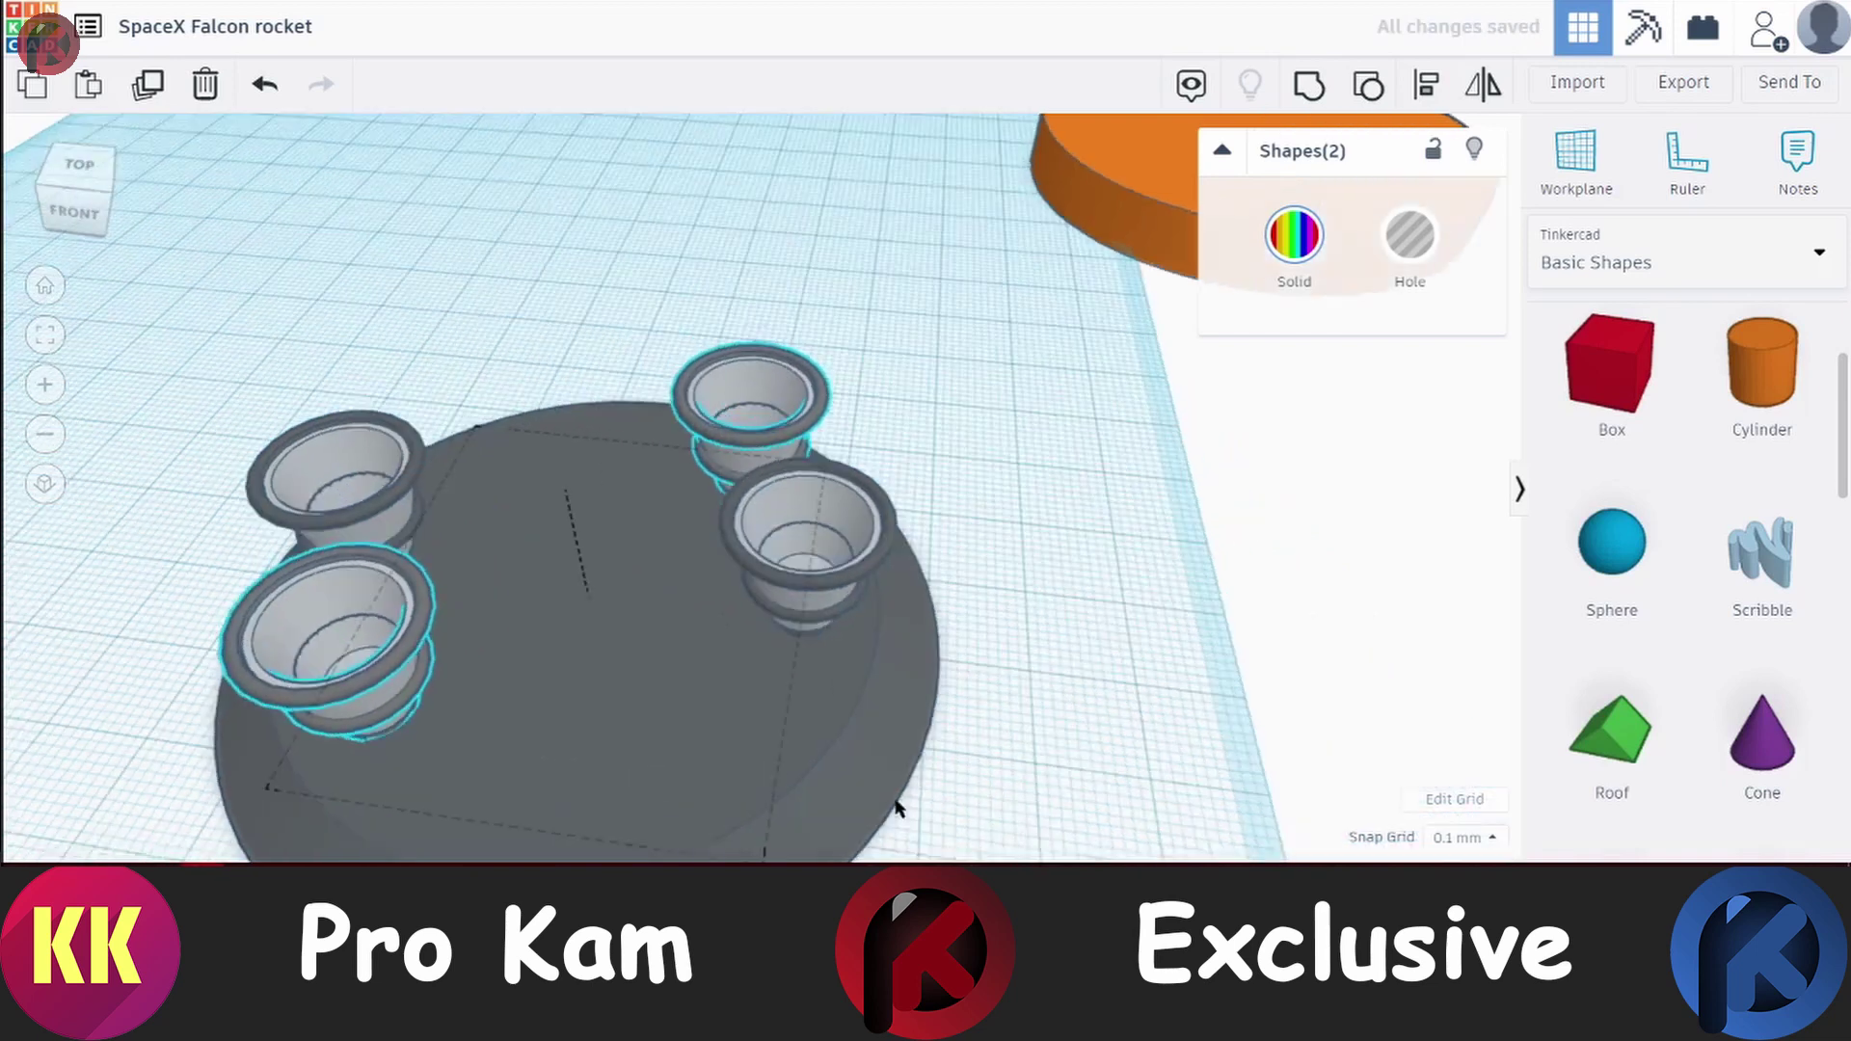
pyautogui.hotkey('ctrl', 'd')
pyautogui.hotkey('ctrl', 'd')
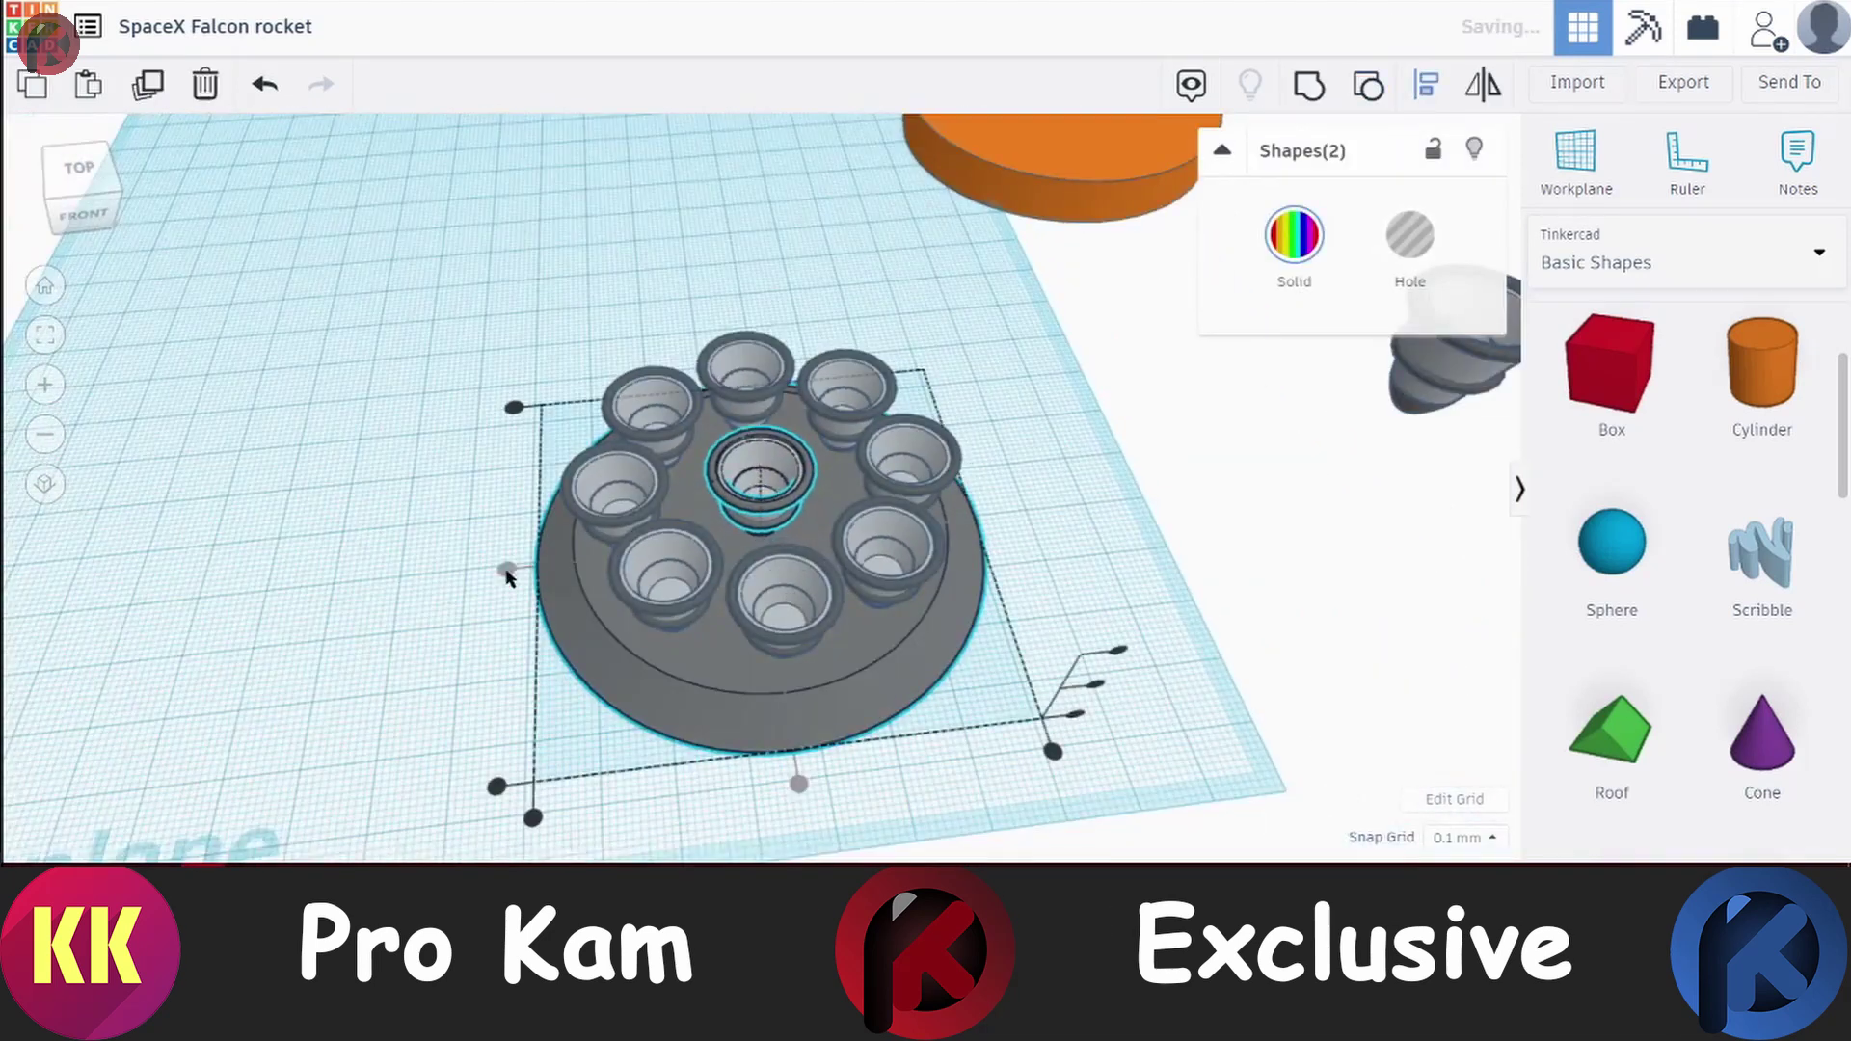
# Select the engine cones, disc and centre cone together
pyautogui.click(846, 385)
pyautogui.keyDown('shift'); pyautogui.click(906, 453); pyautogui.keyUp('shift')
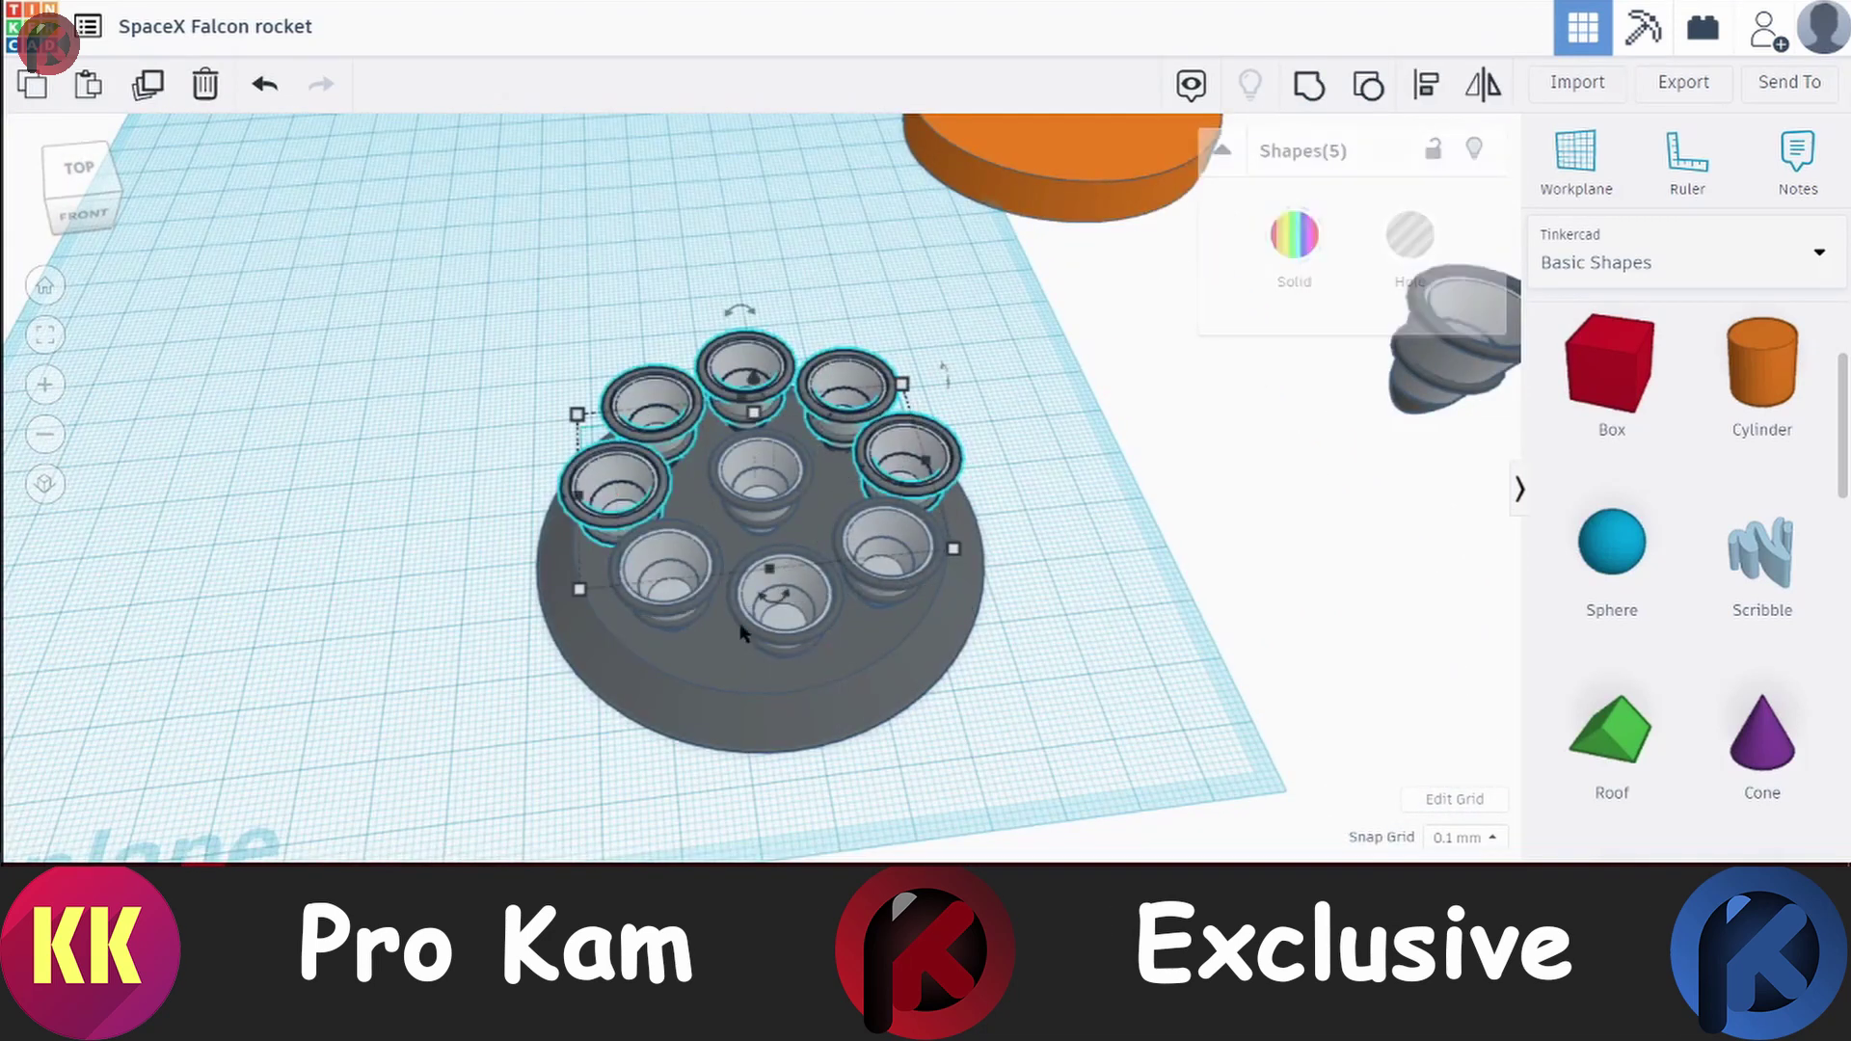
pyautogui.keyDown('shift'); pyautogui.click(872, 730); pyautogui.keyUp('shift')
pyautogui.click(509, 352)
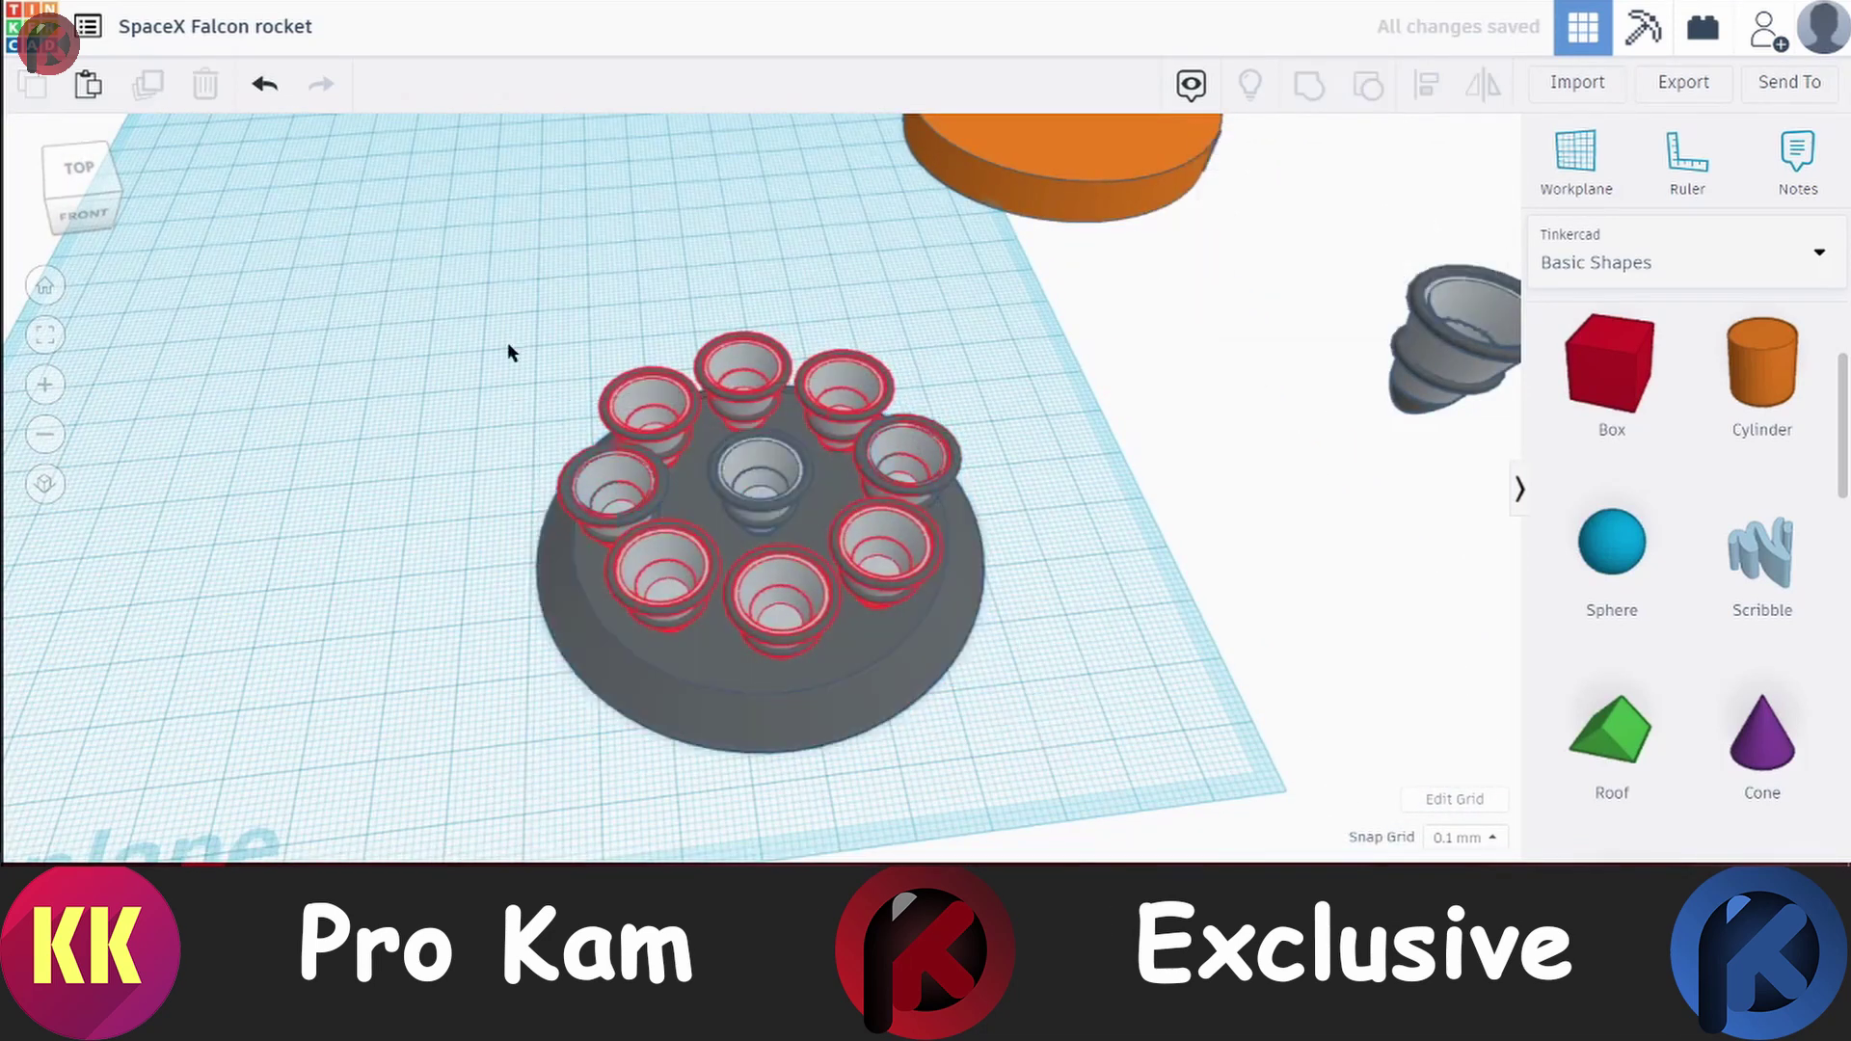
pyautogui.click(850, 472)
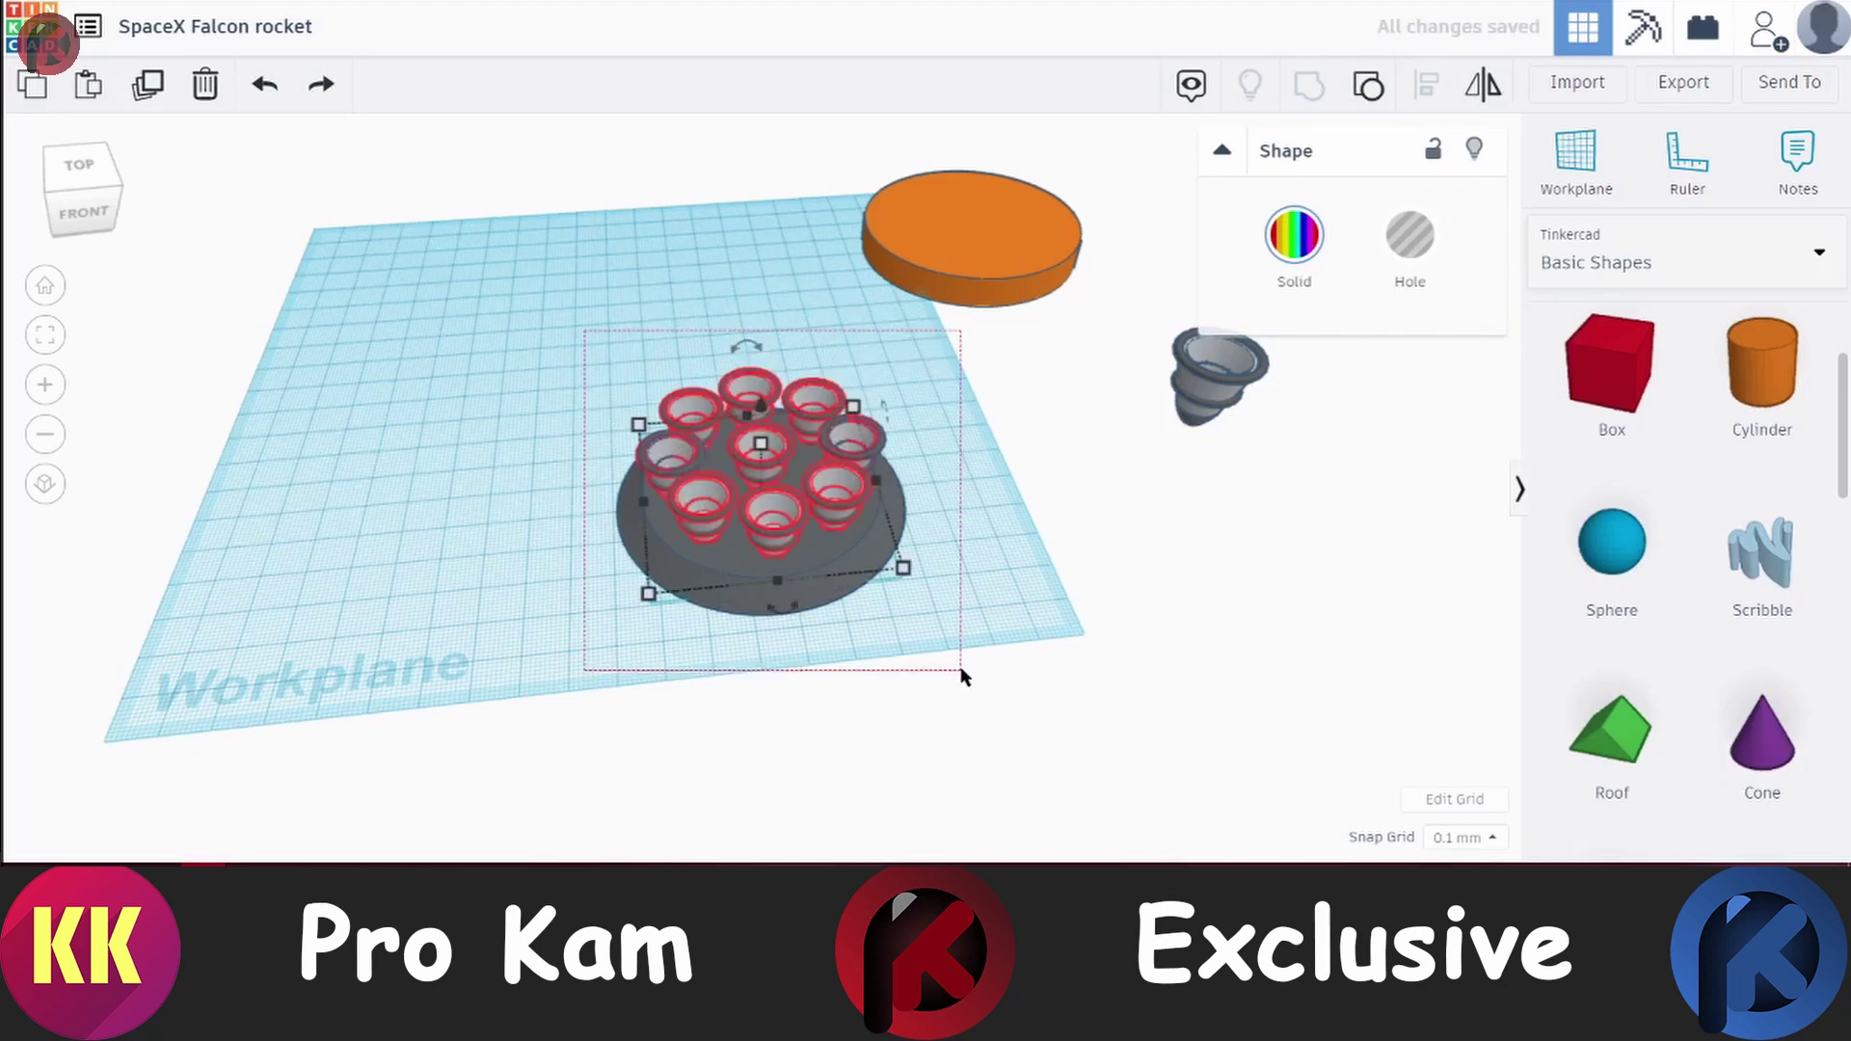
# Select the disc with all engine cones and orbit to inspect the engine base
pyautogui.moveTo(961, 675); pyautogui.dragTo(962, 676)
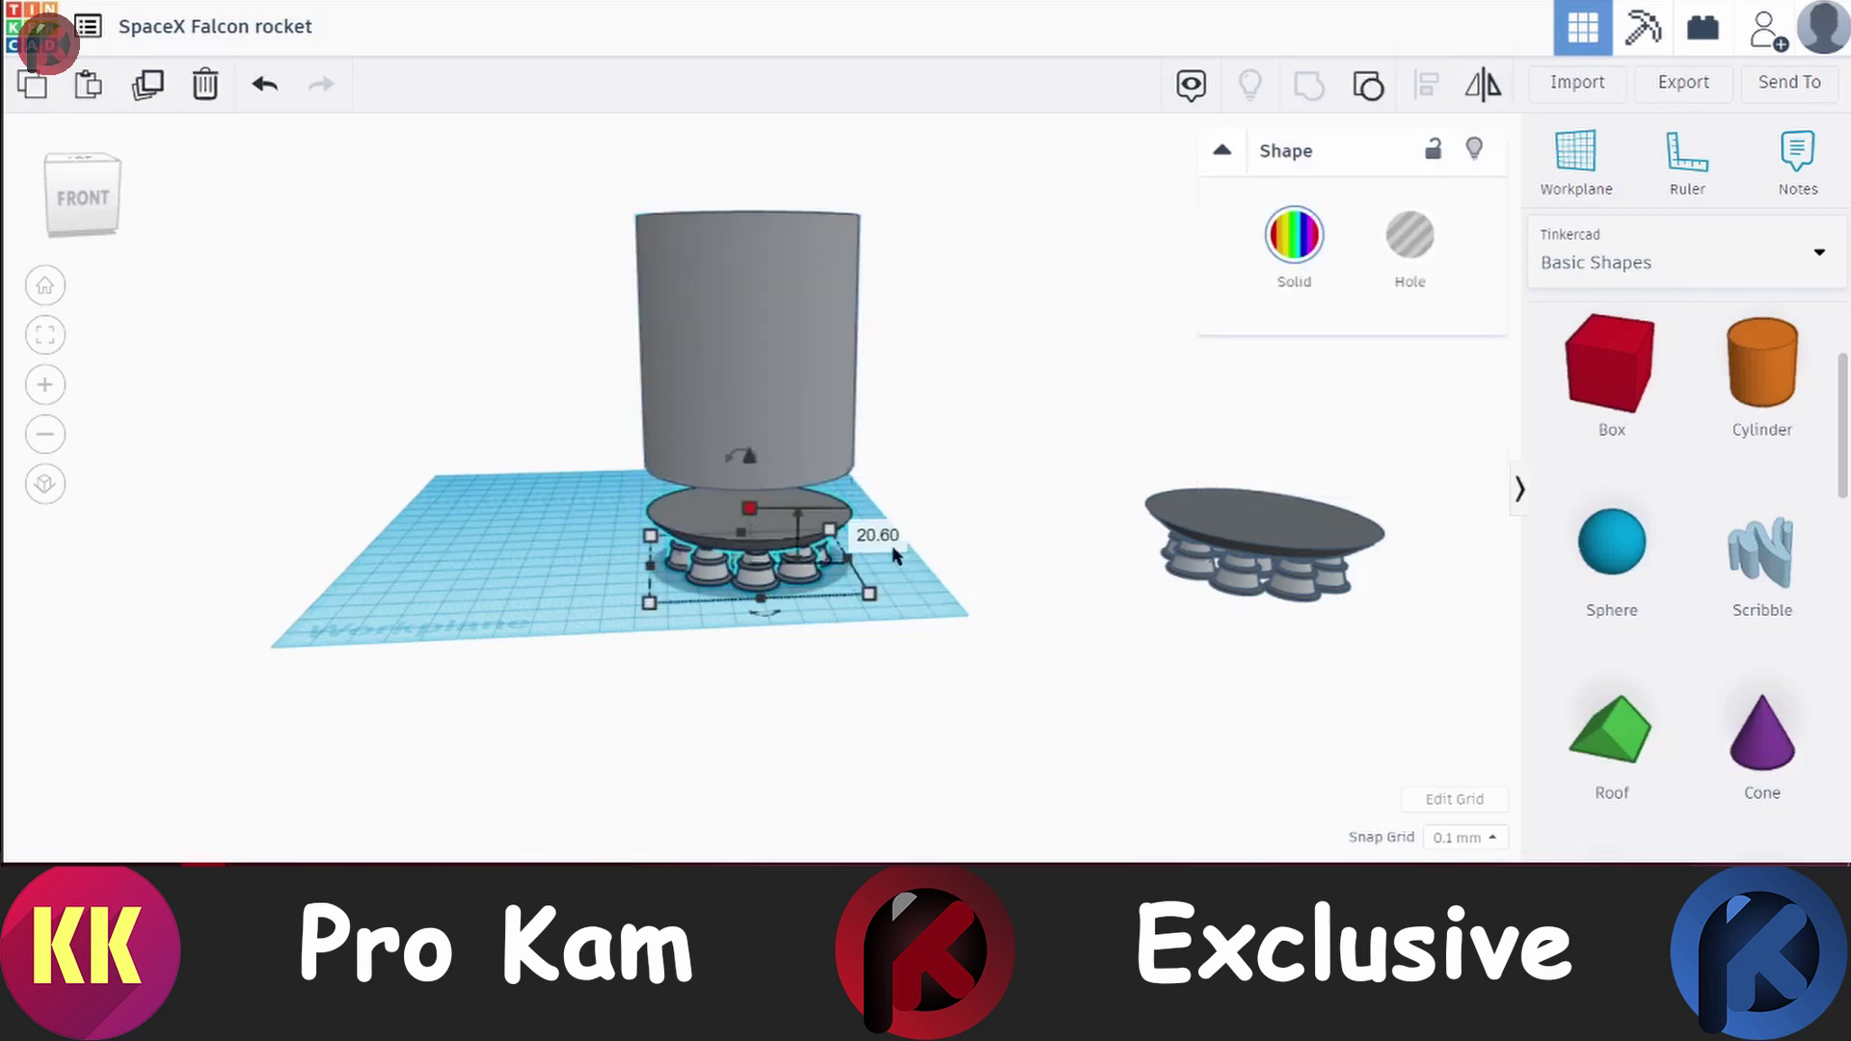
pyautogui.moveTo(799, 662); pyautogui.dragTo(748, 615, button='right')
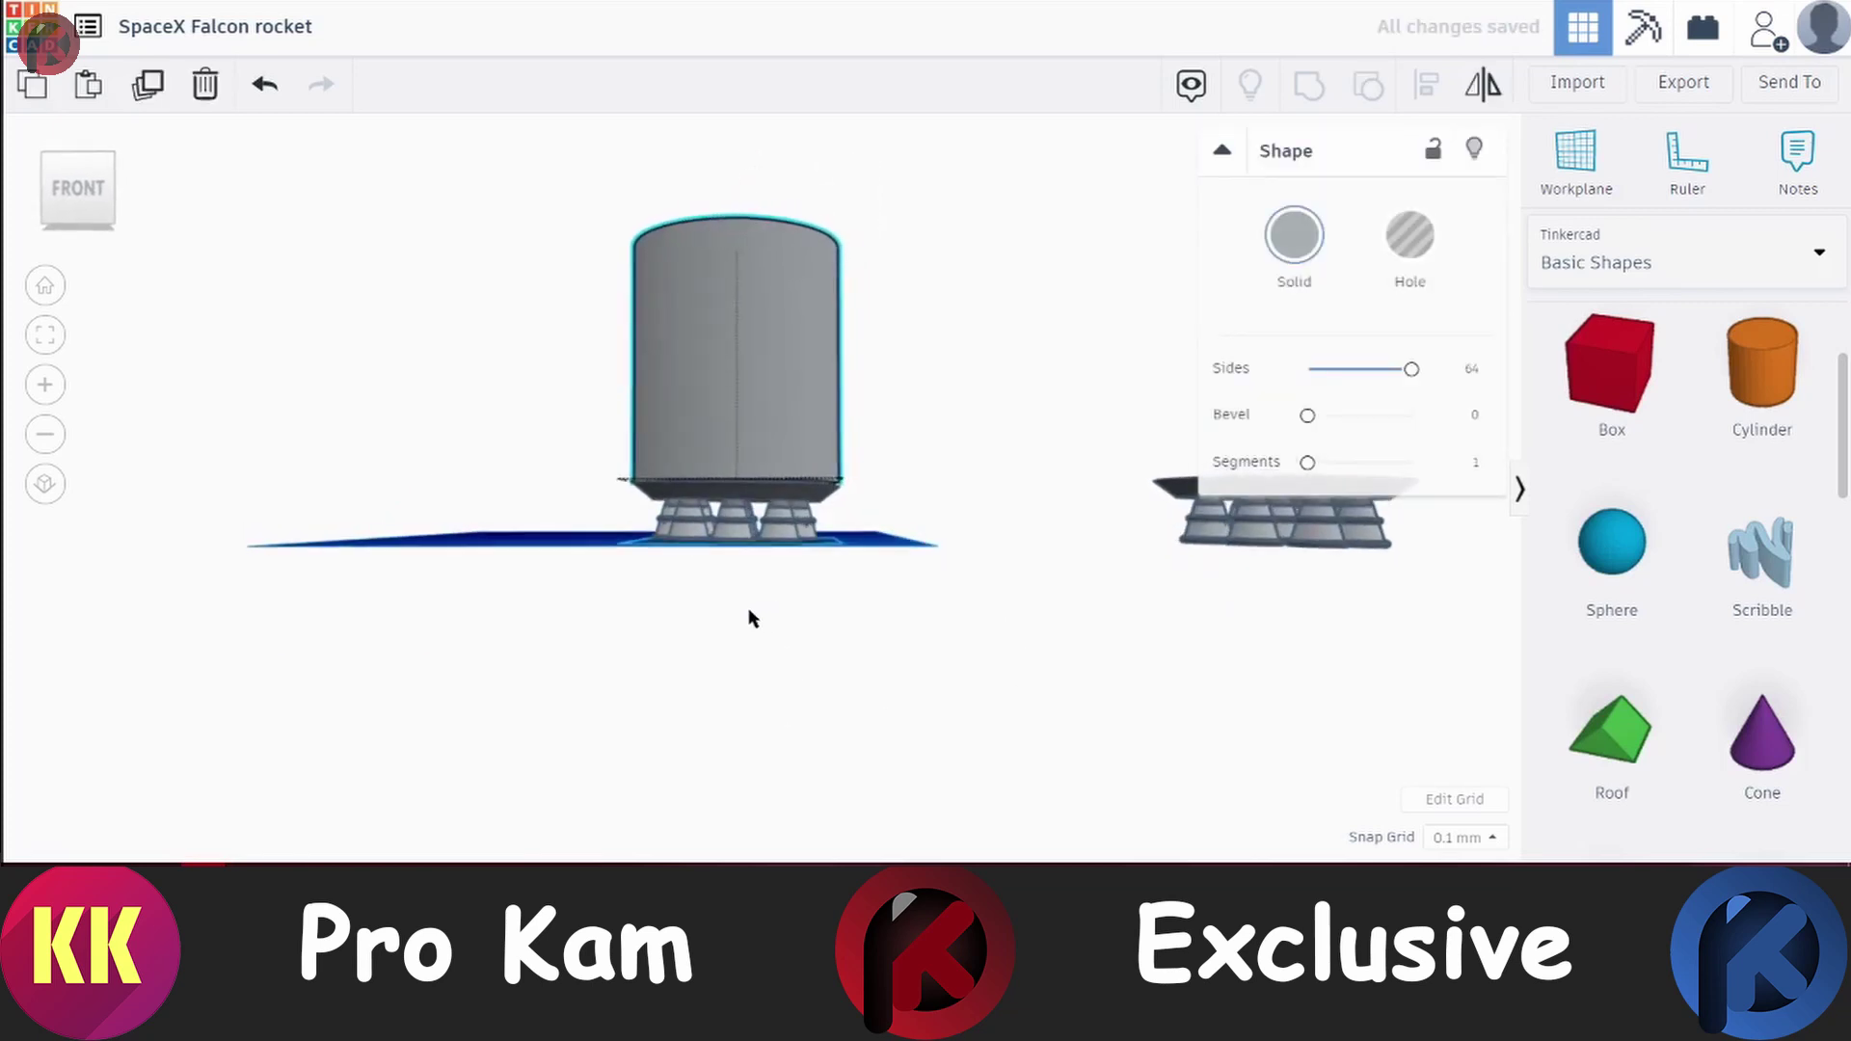
pyautogui.scroll(3, 768, 769)
pyautogui.moveTo(768, 768)
pyautogui.mouseDown(button='right')
pyautogui.moveTo(804, 719)
pyautogui.moveTo(794, 703)
pyautogui.mouseUp(button='right')
pyautogui.moveTo(709, 455); pyautogui.dragTo(707, 451)
pyautogui.scroll(-5, 708, 292)
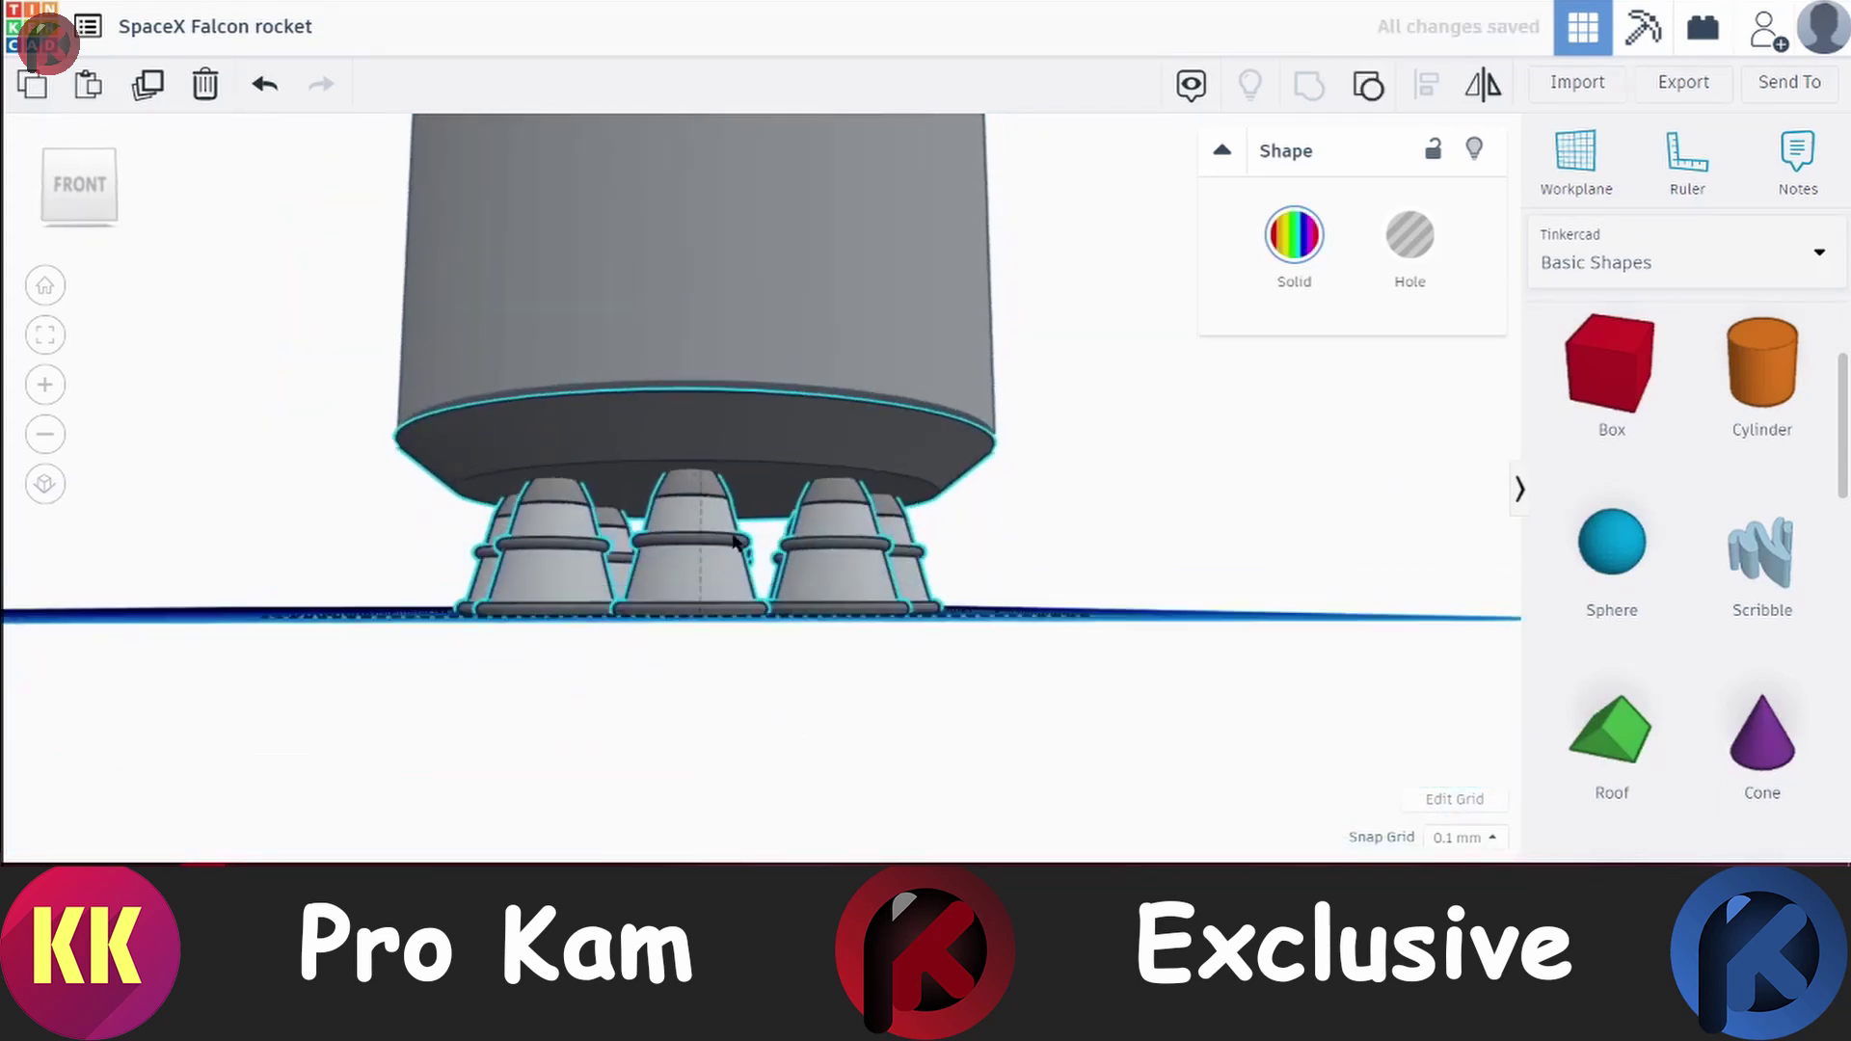
pyautogui.moveTo(670, 806); pyautogui.dragTo(774, 713, button='right')
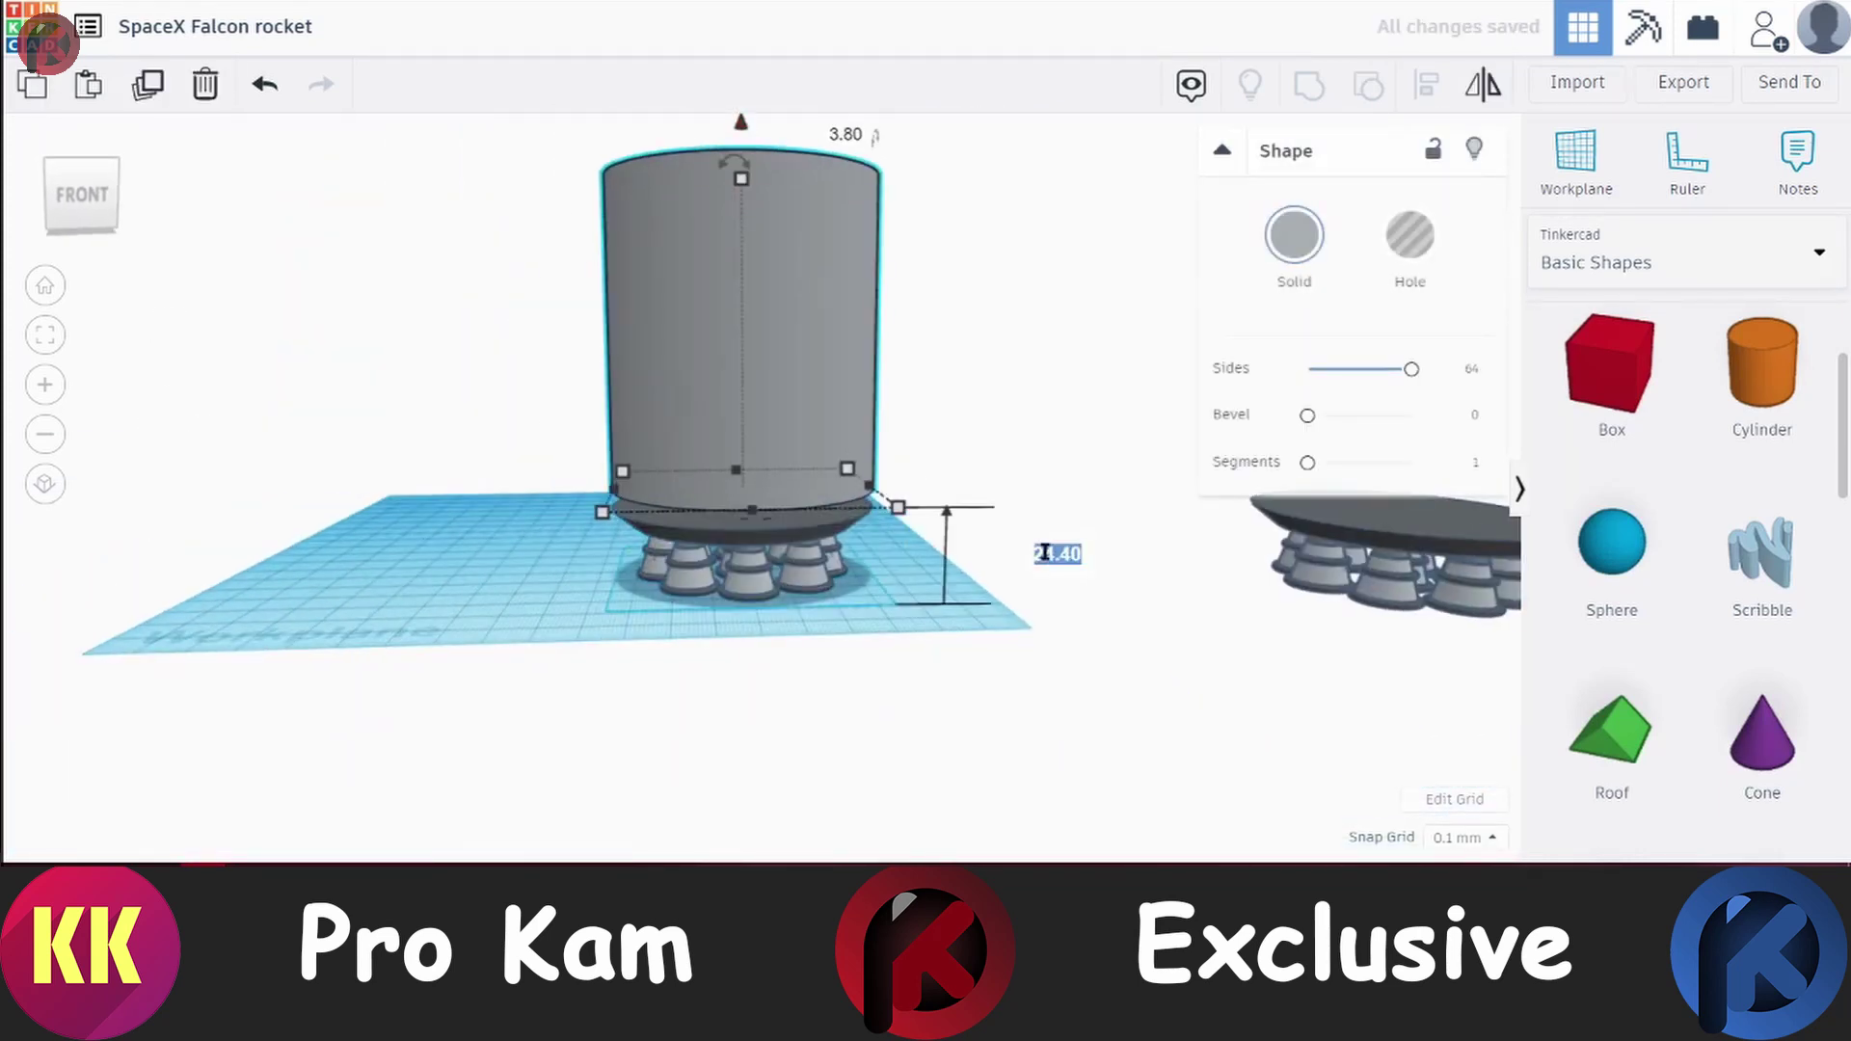
# Stretch the cylinder body much taller over the engines, then deselect it
pyautogui.scroll(5, 715, 457)
pyautogui.scroll(-10, 733, 501)
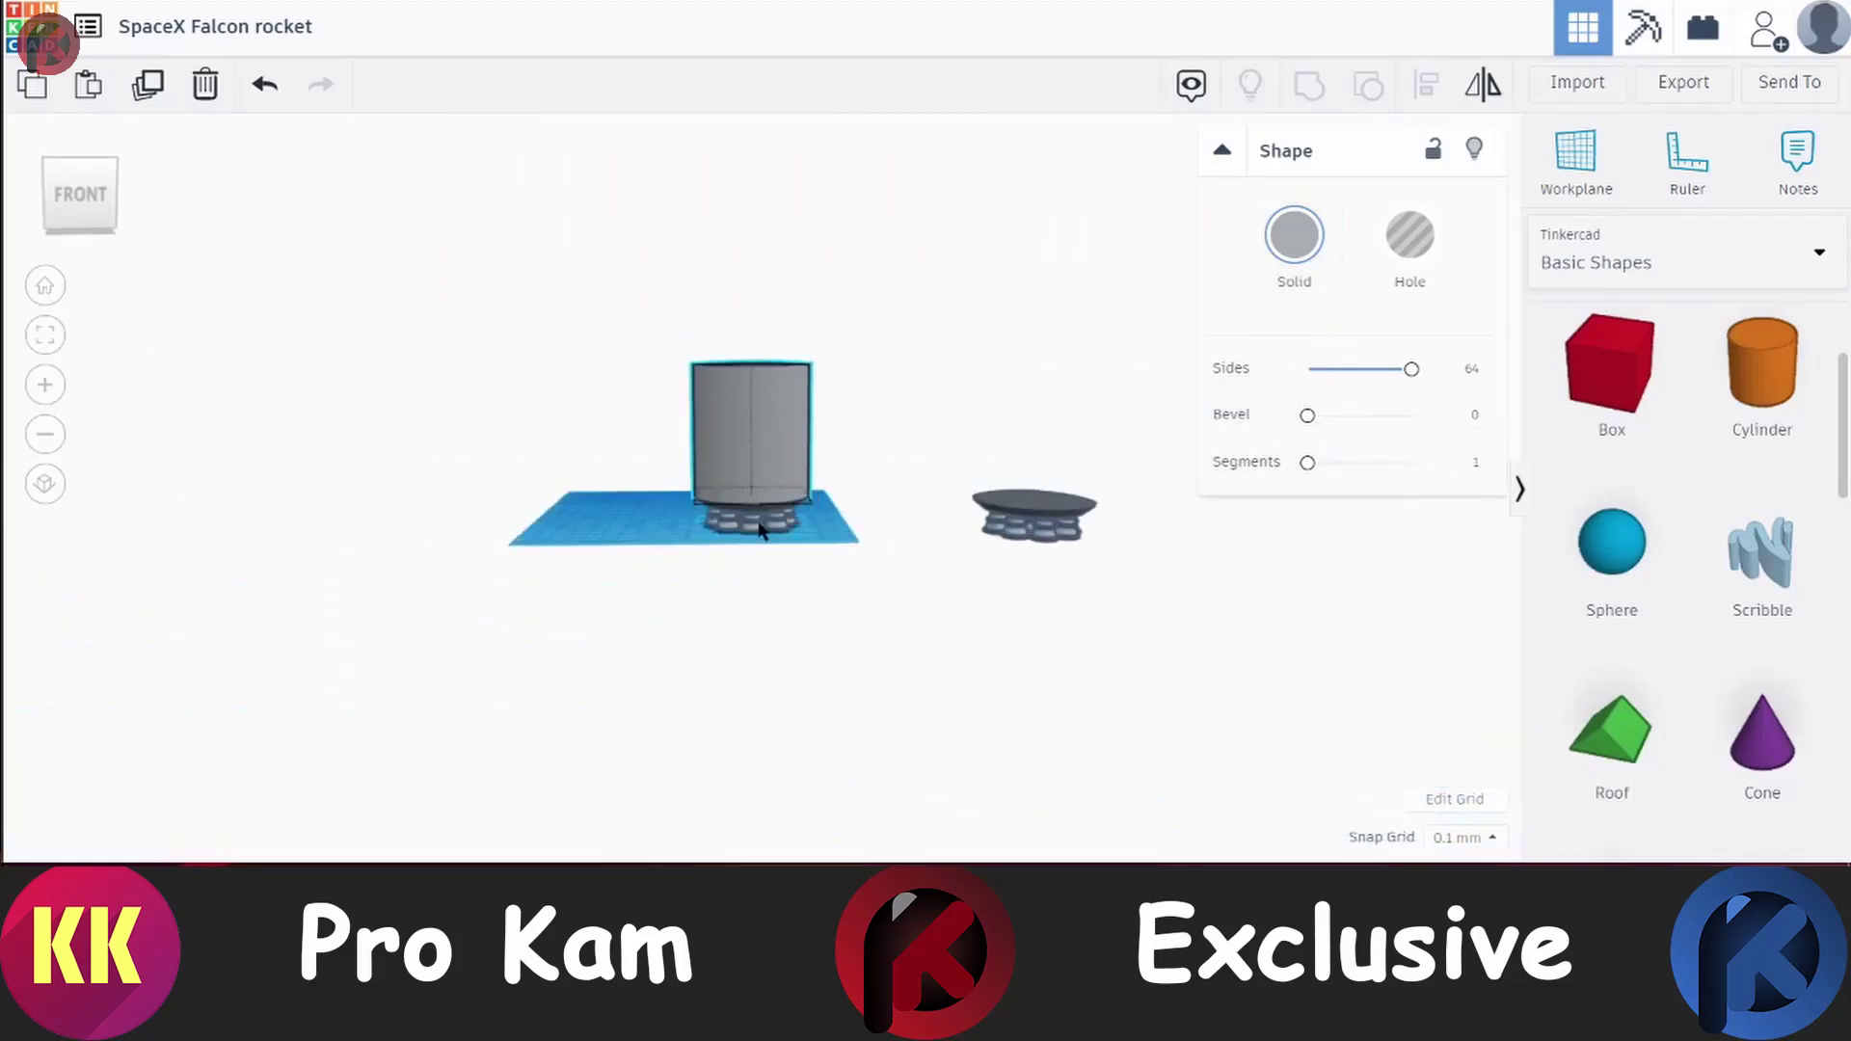
pyautogui.scroll(5, 667, 403)
pyautogui.moveTo(748, 397); pyautogui.dragTo(772, 261, button='right')
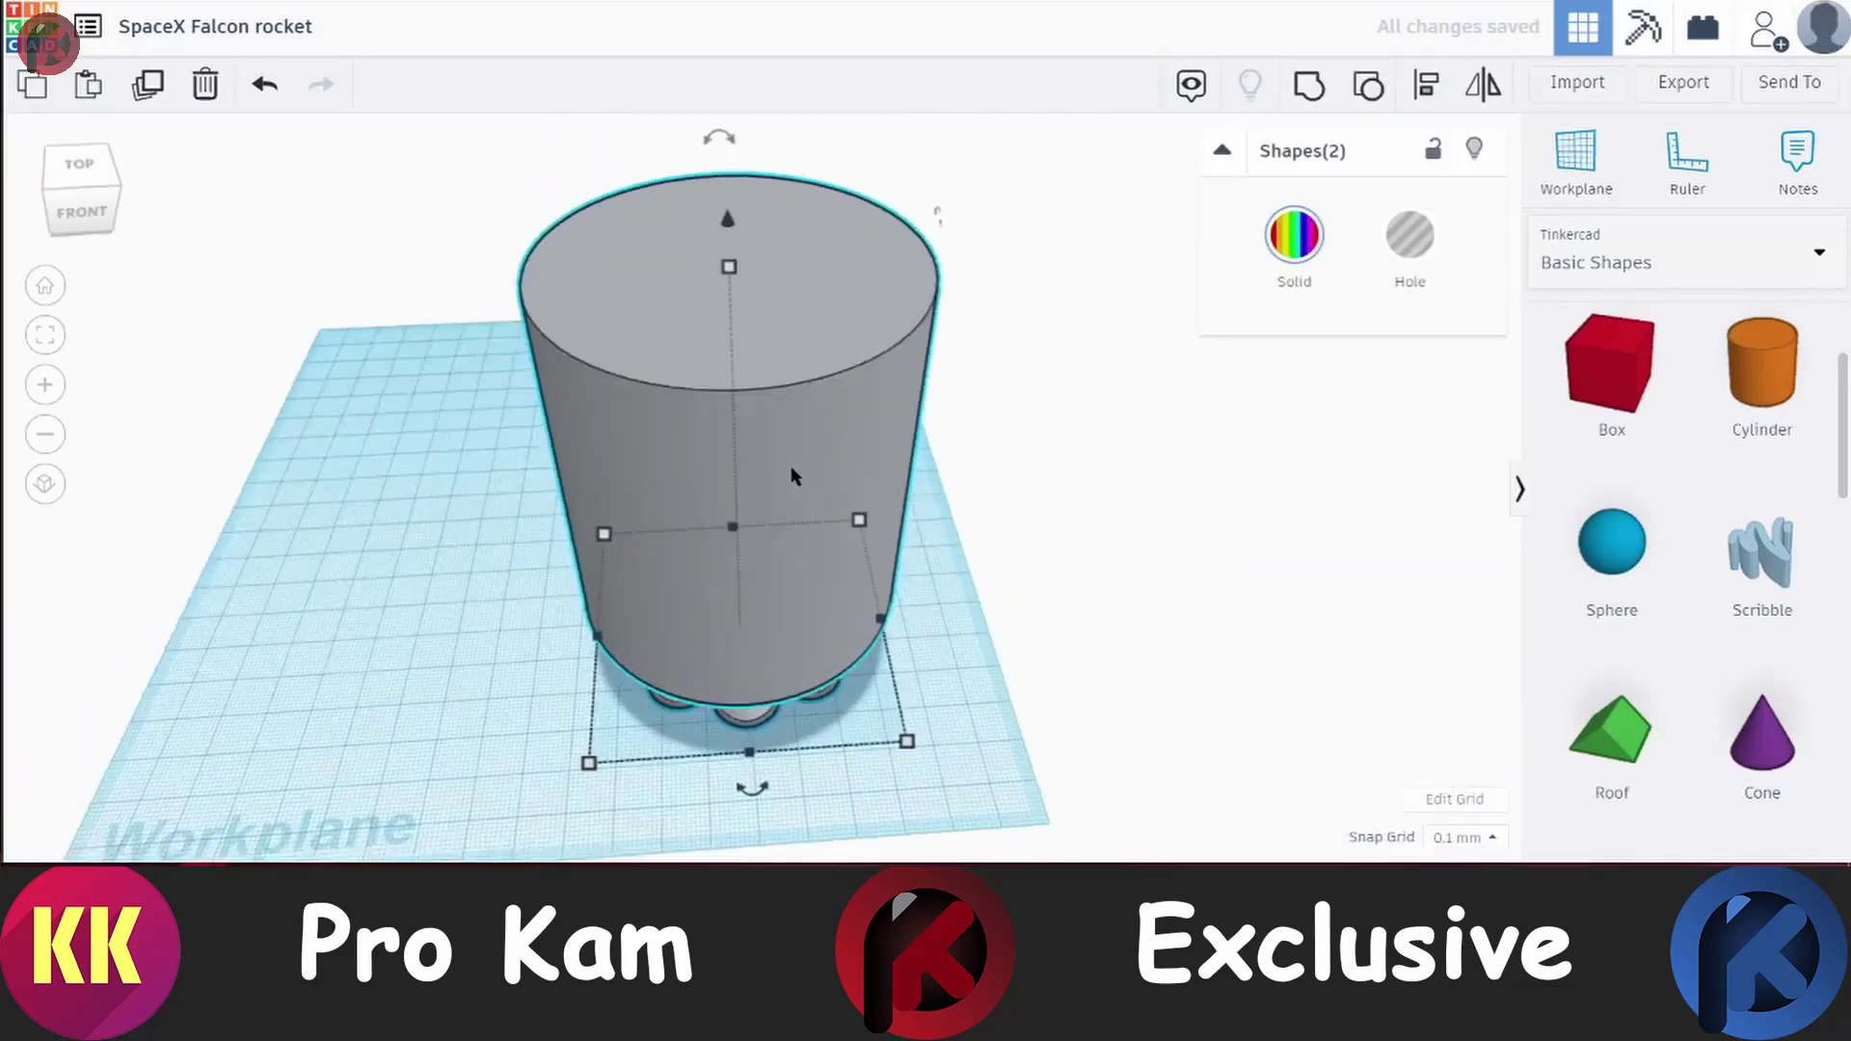
pyautogui.moveTo(744, 231); pyautogui.dragTo(752, 181)
pyautogui.moveTo(752, 181); pyautogui.dragTo(754, 521, button='right')
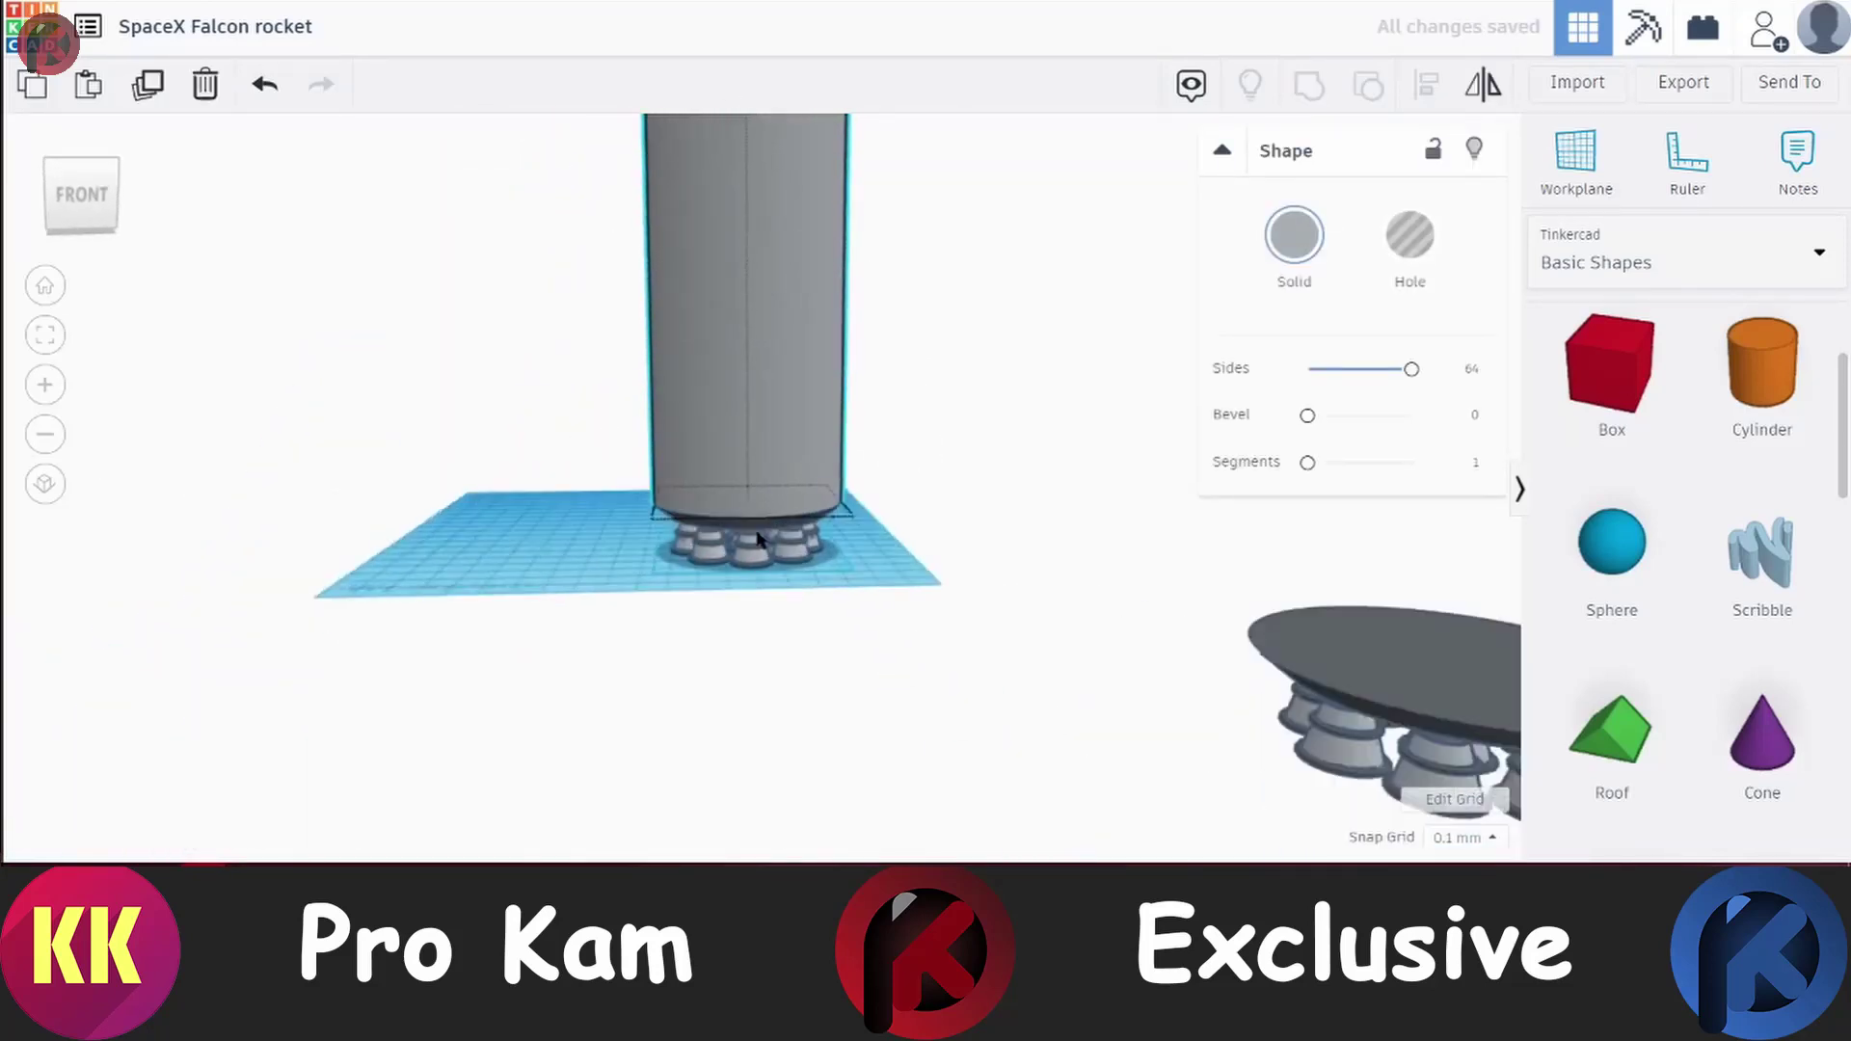
pyautogui.scroll(-5, 754, 531)
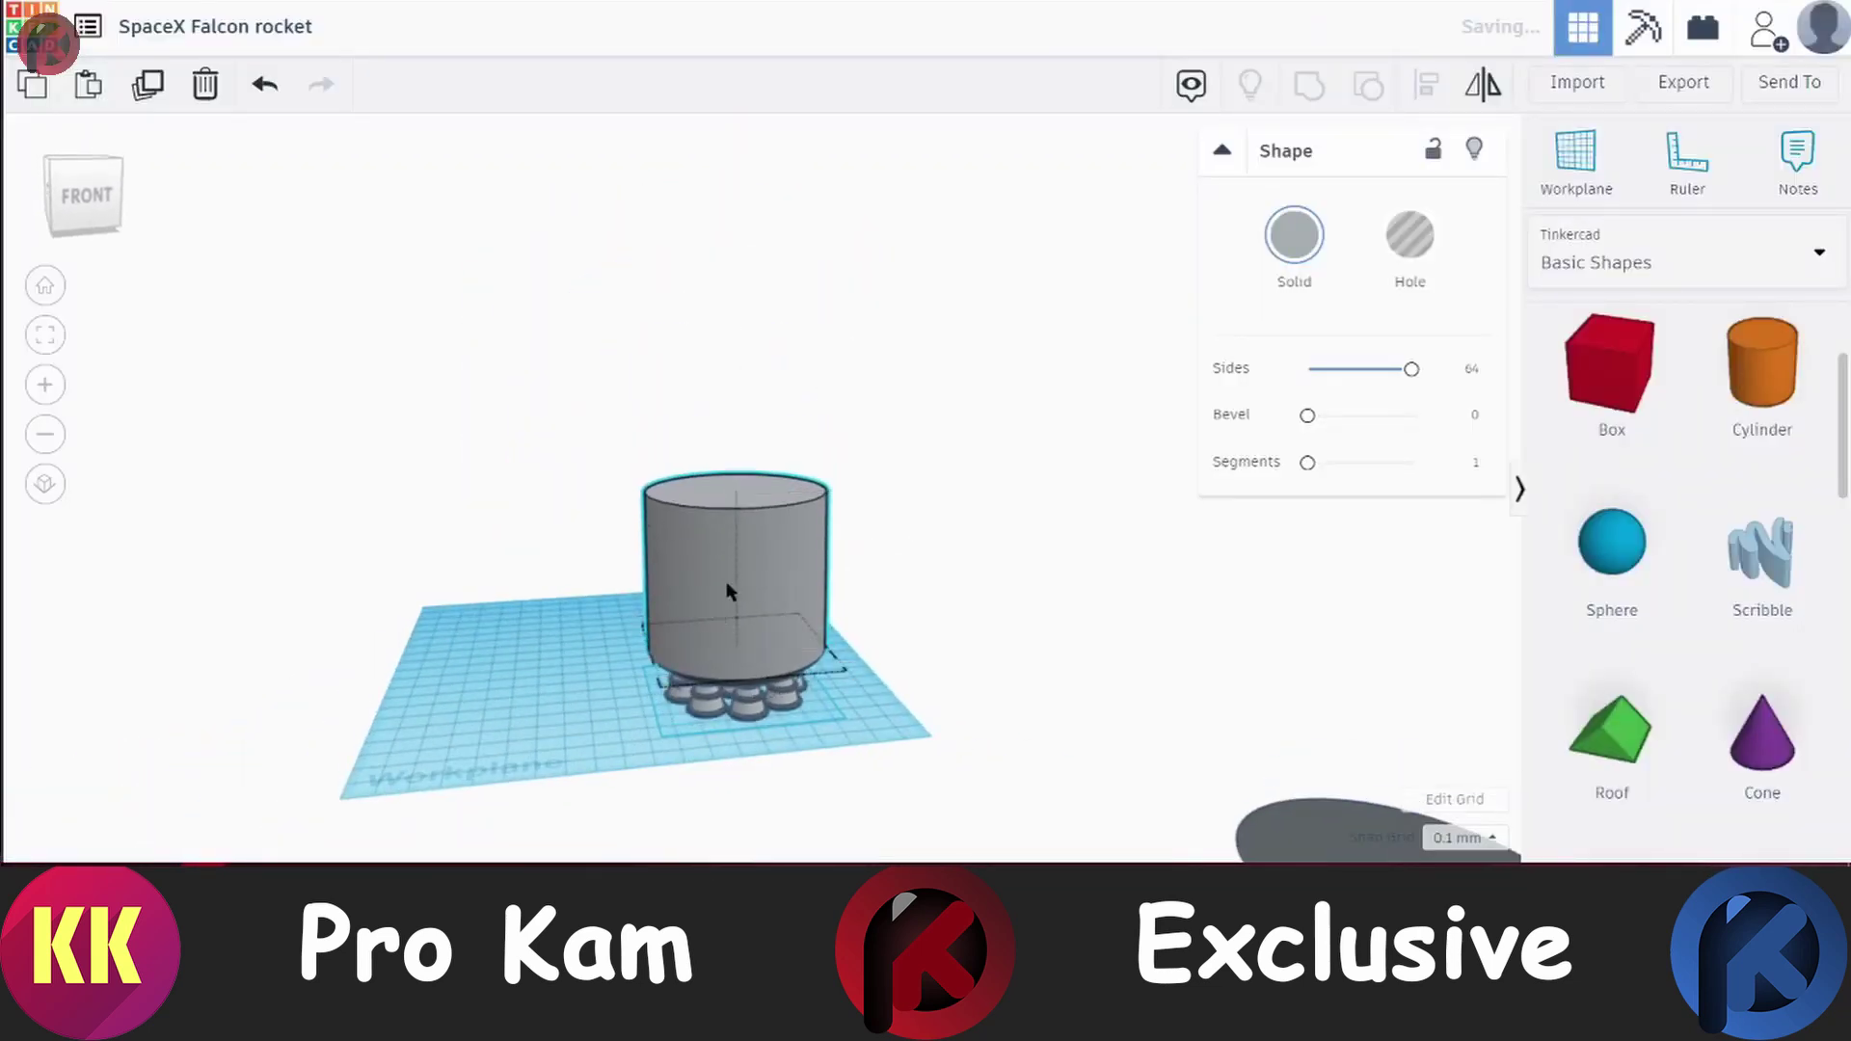
pyautogui.click(826, 645)
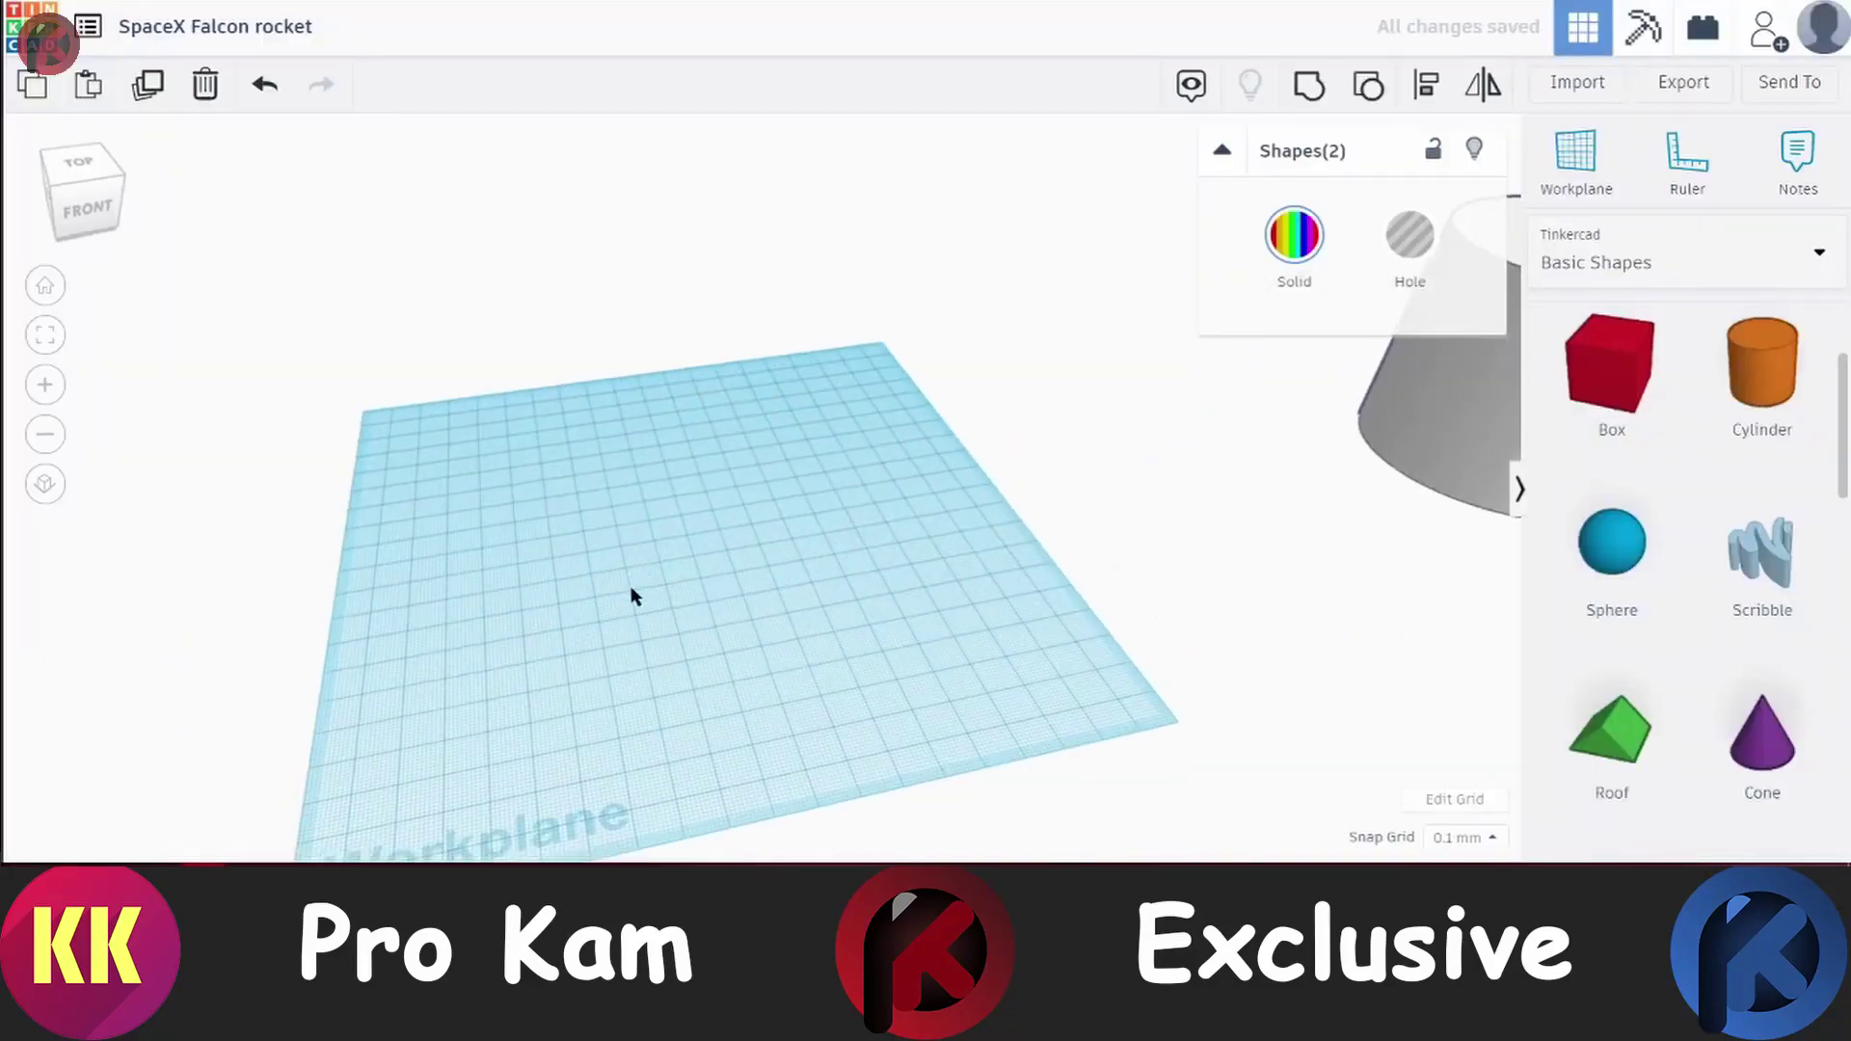
# Add a yellow pyramid and stretch it to 84.90 long into a narrow bar
pyautogui.scroll(-3, 1716, 569)
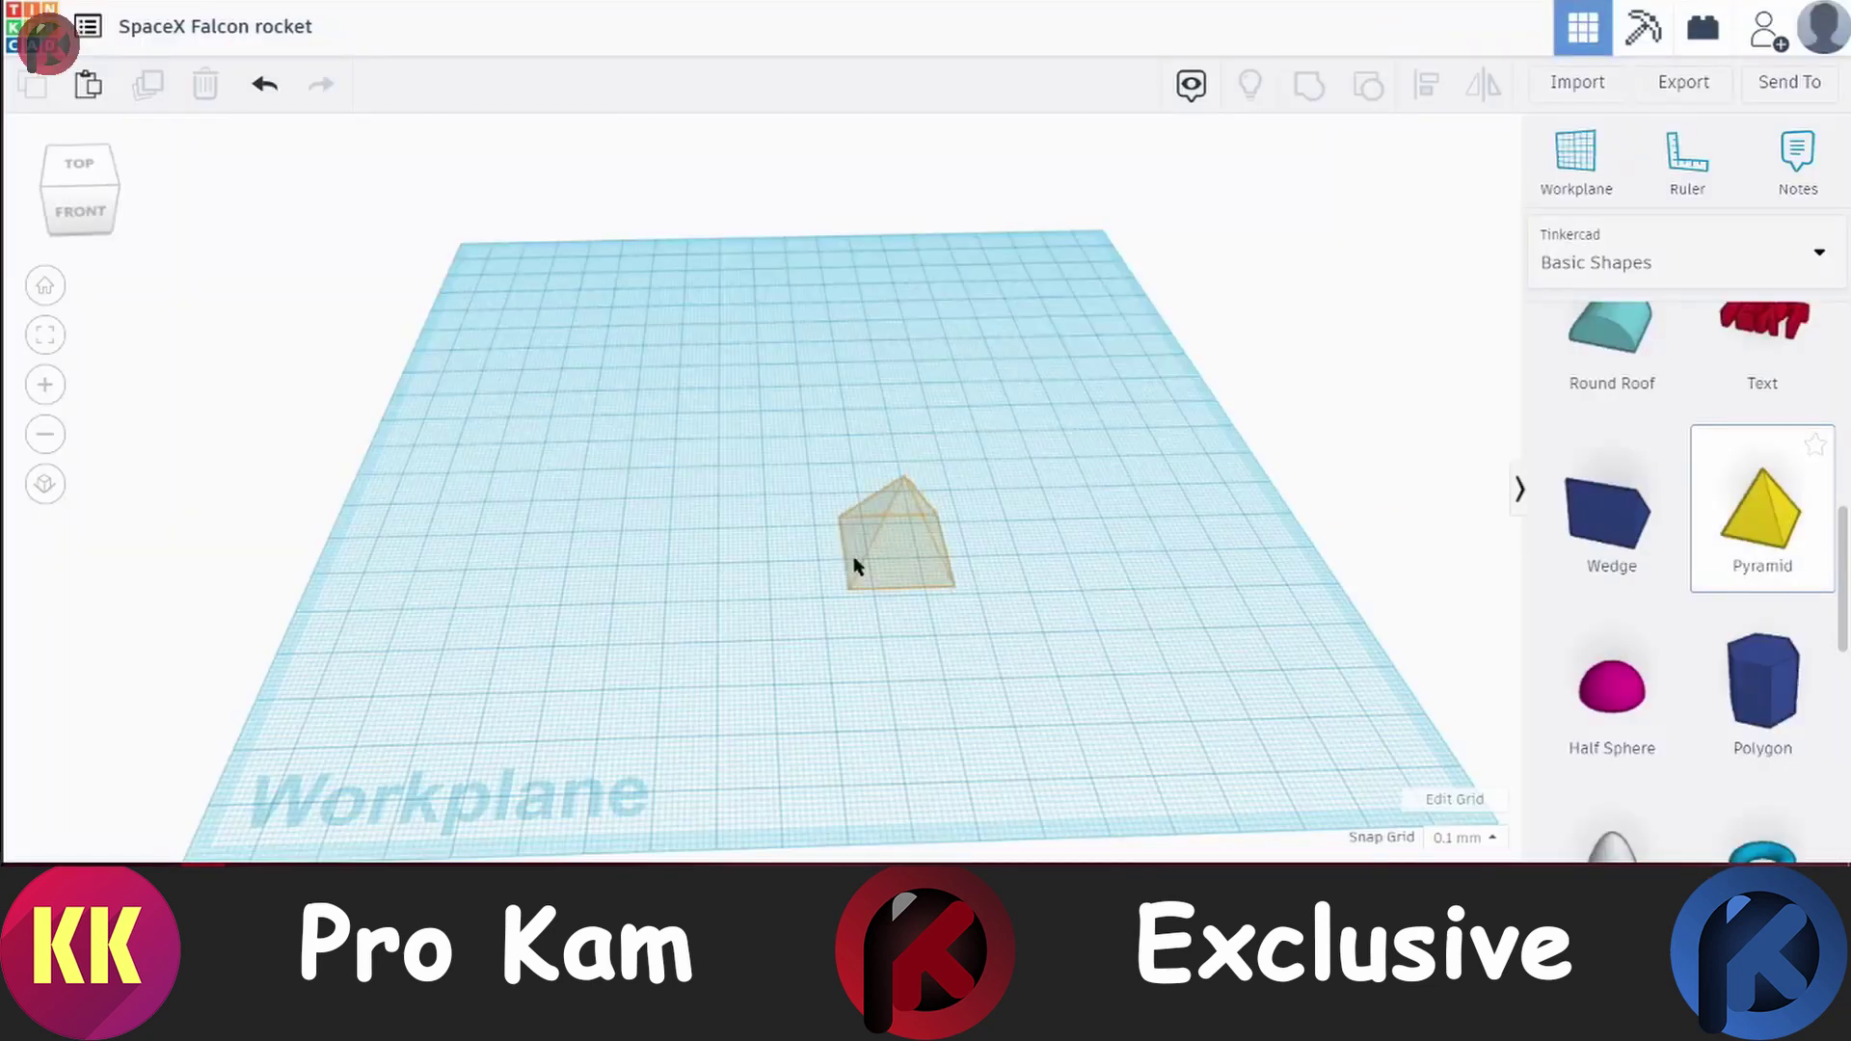
pyautogui.moveTo(855, 567)
pyautogui.mouseDown()
pyautogui.moveTo(814, 530)
pyautogui.moveTo(848, 627)
pyautogui.mouseUp()
pyautogui.scroll(-3, 818, 252)
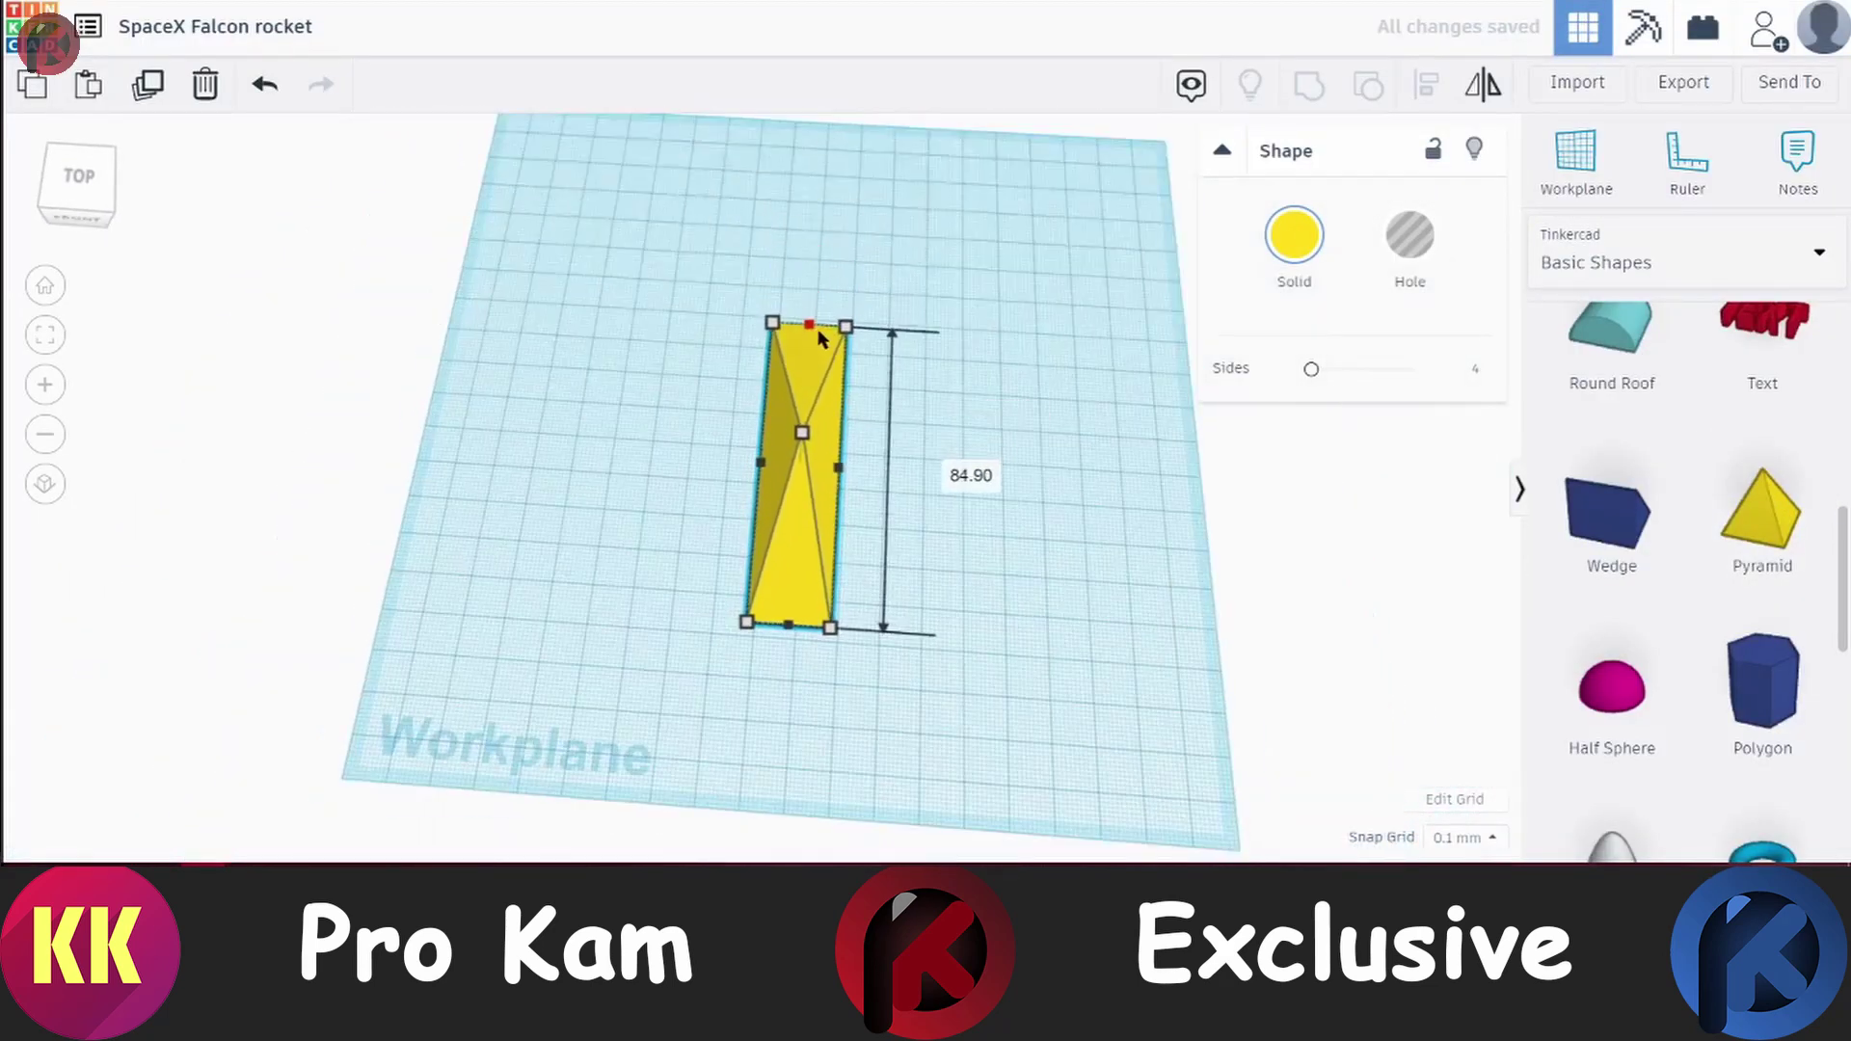
pyautogui.scroll(3, 723, 454)
pyautogui.moveTo(723, 454)
pyautogui.mouseDown(button='right')
pyautogui.moveTo(703, 392)
pyautogui.moveTo(945, 602)
pyautogui.moveTo(1263, 589)
pyautogui.mouseUp(button='right')
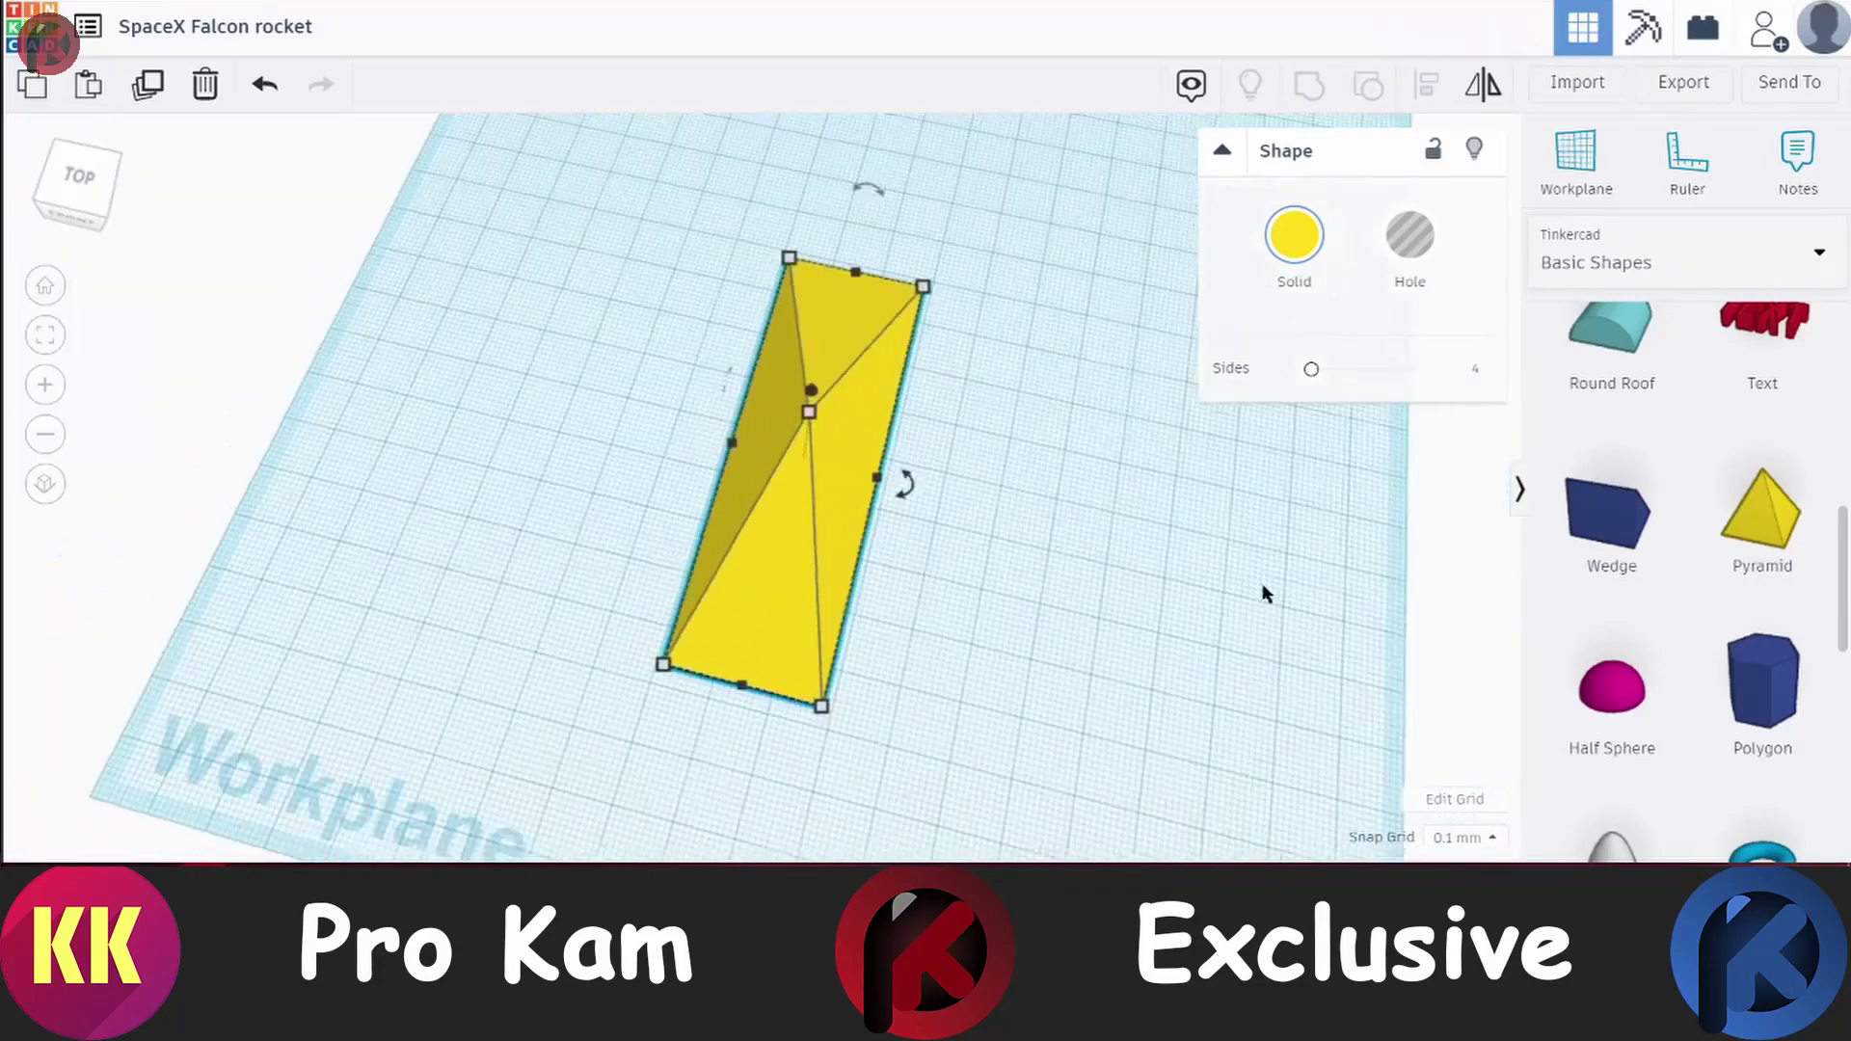
# Place a hole box against the yellow pyramid's side
pyautogui.scroll(3, 1714, 547)
pyautogui.scroll(2, 1661, 505)
pyautogui.moveTo(1606, 385); pyautogui.dragTo(917, 516)
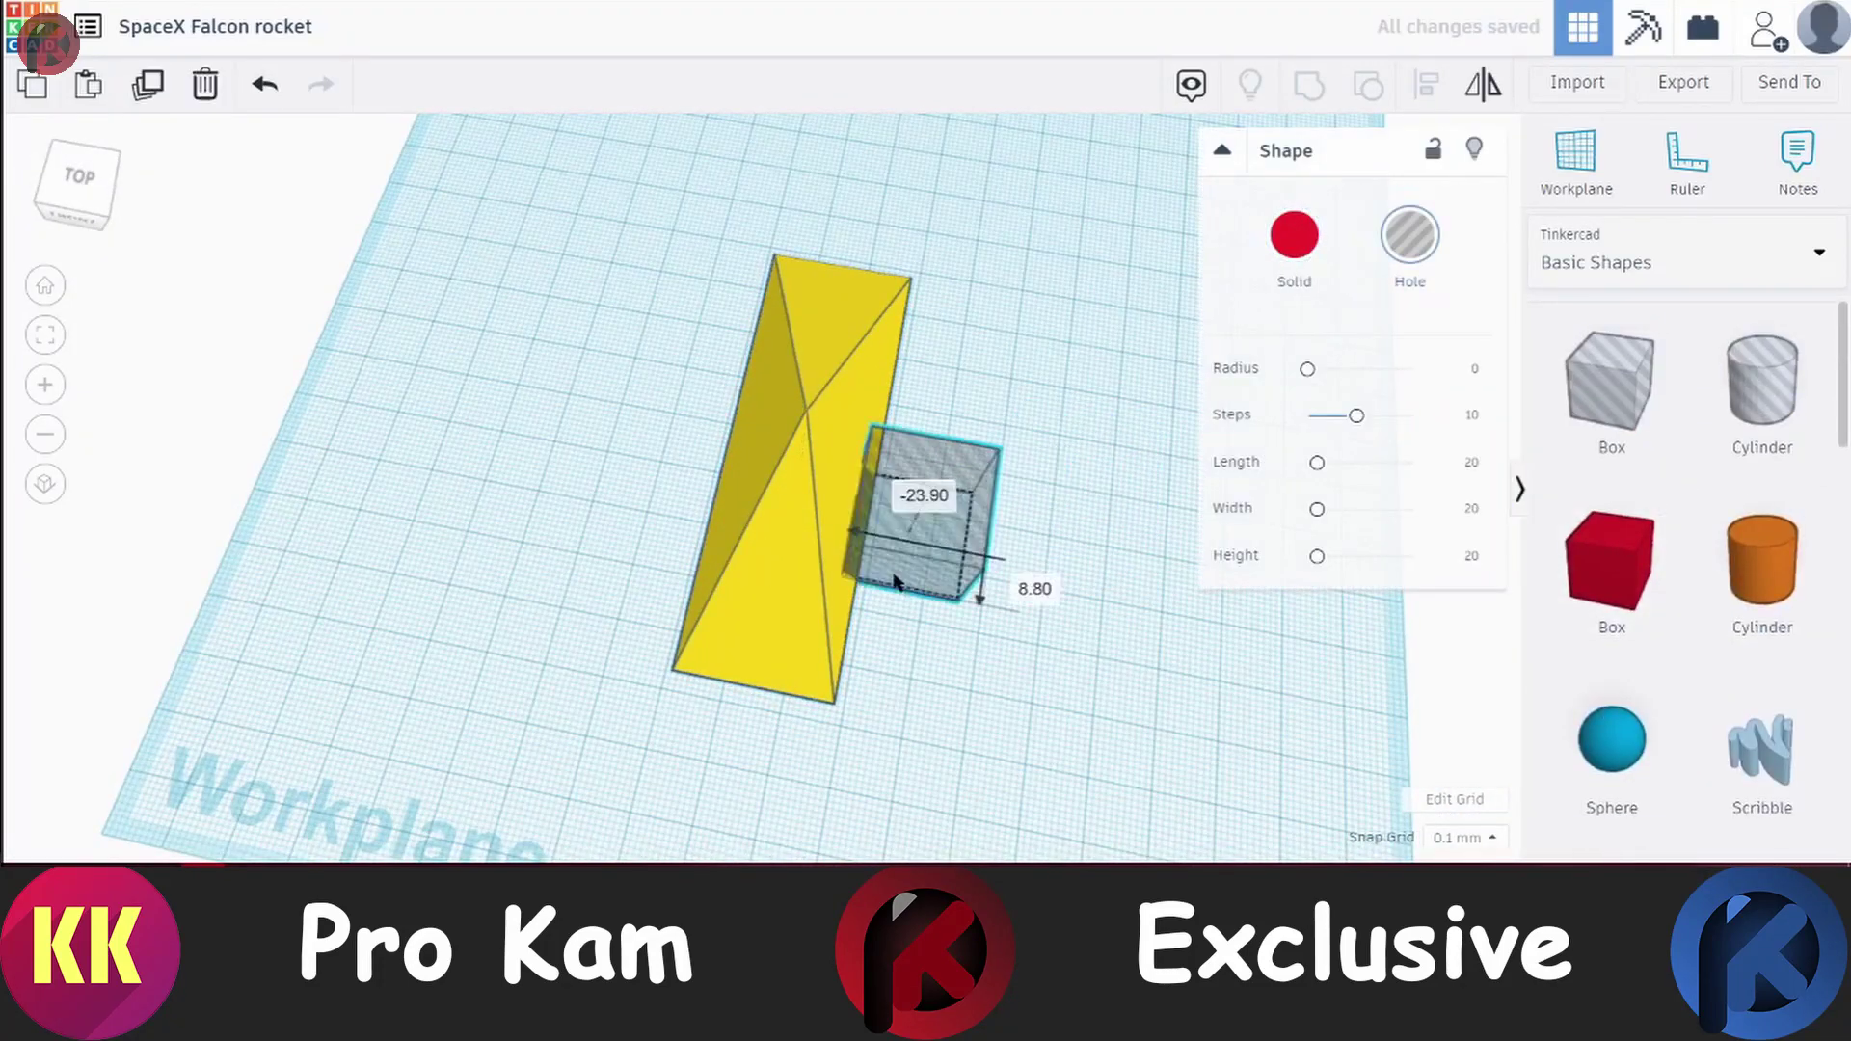
pyautogui.moveTo(917, 517); pyautogui.dragTo(755, 582, button='right')
pyautogui.moveTo(923, 707); pyautogui.dragTo(848, 343, button='right')
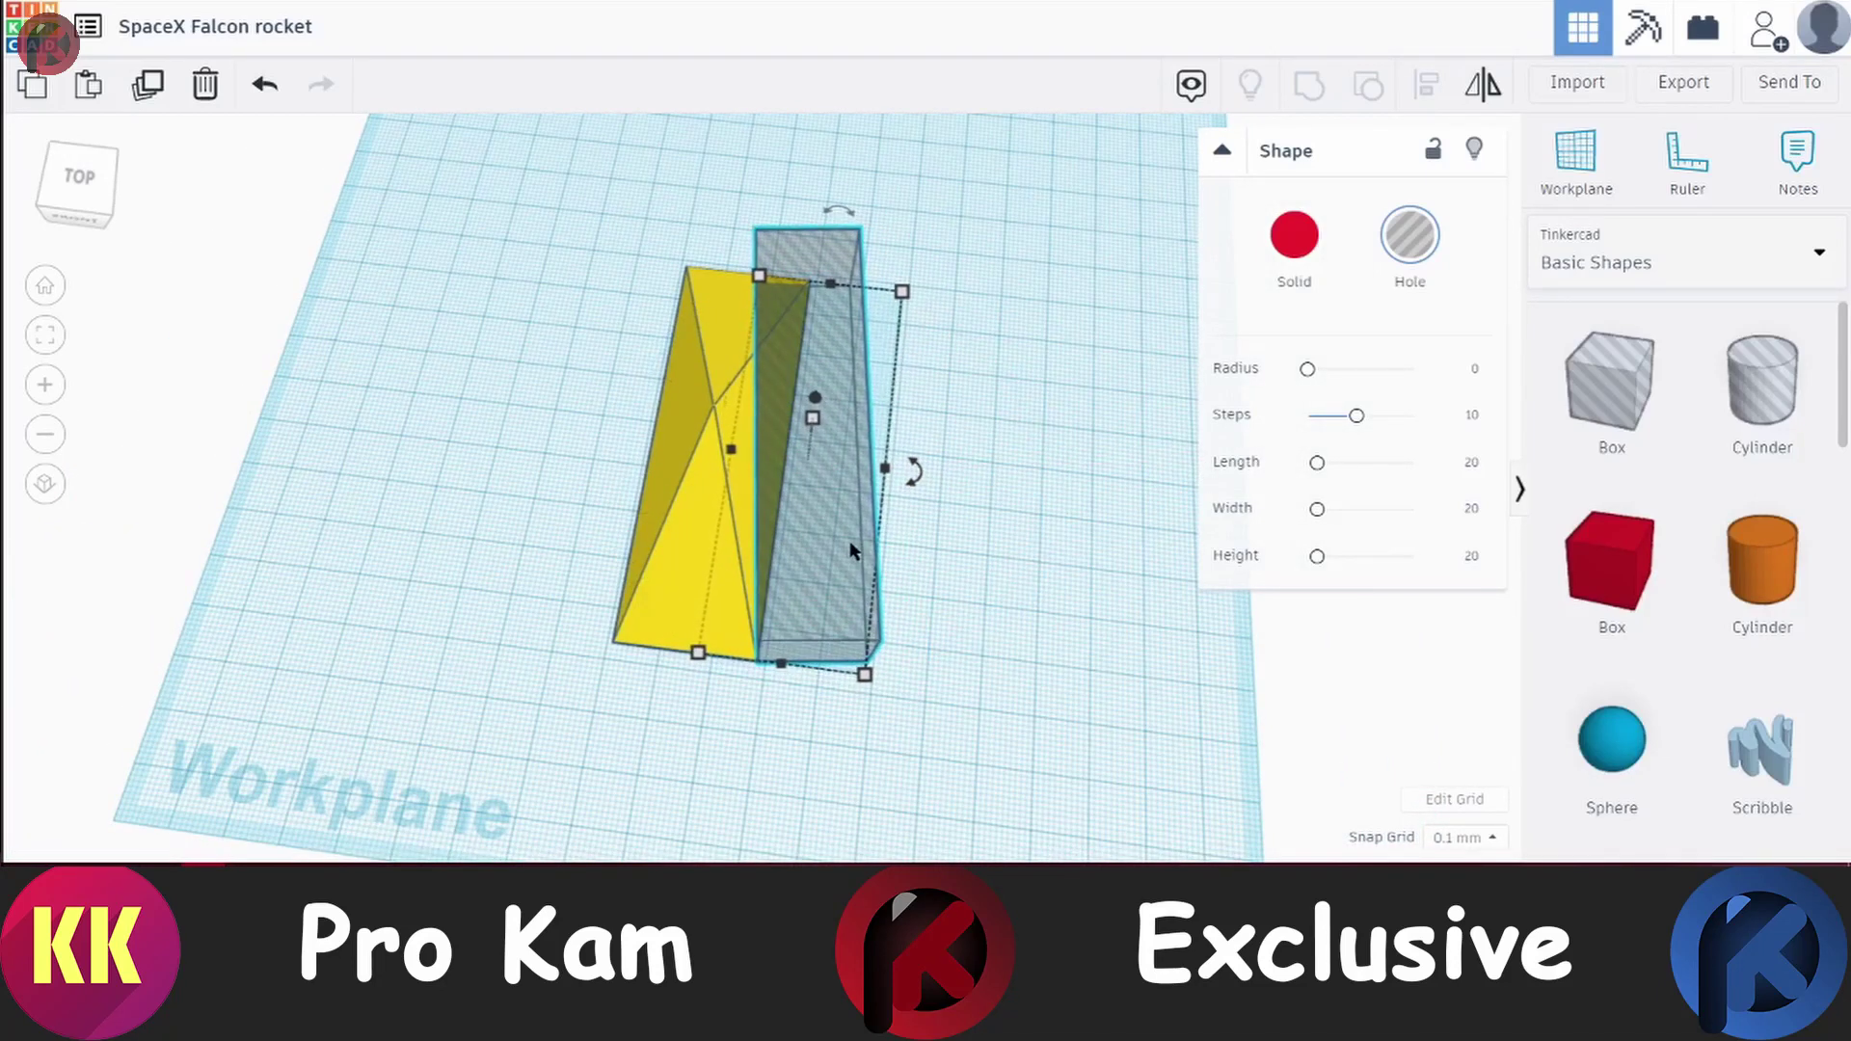
# Copy the hole box to the pyramid's left side, group all into a fin, and tilt a hole box
pyautogui.hotkey('ctrl', 'd')
pyautogui.moveTo(850, 550); pyautogui.dragTo(638, 550)
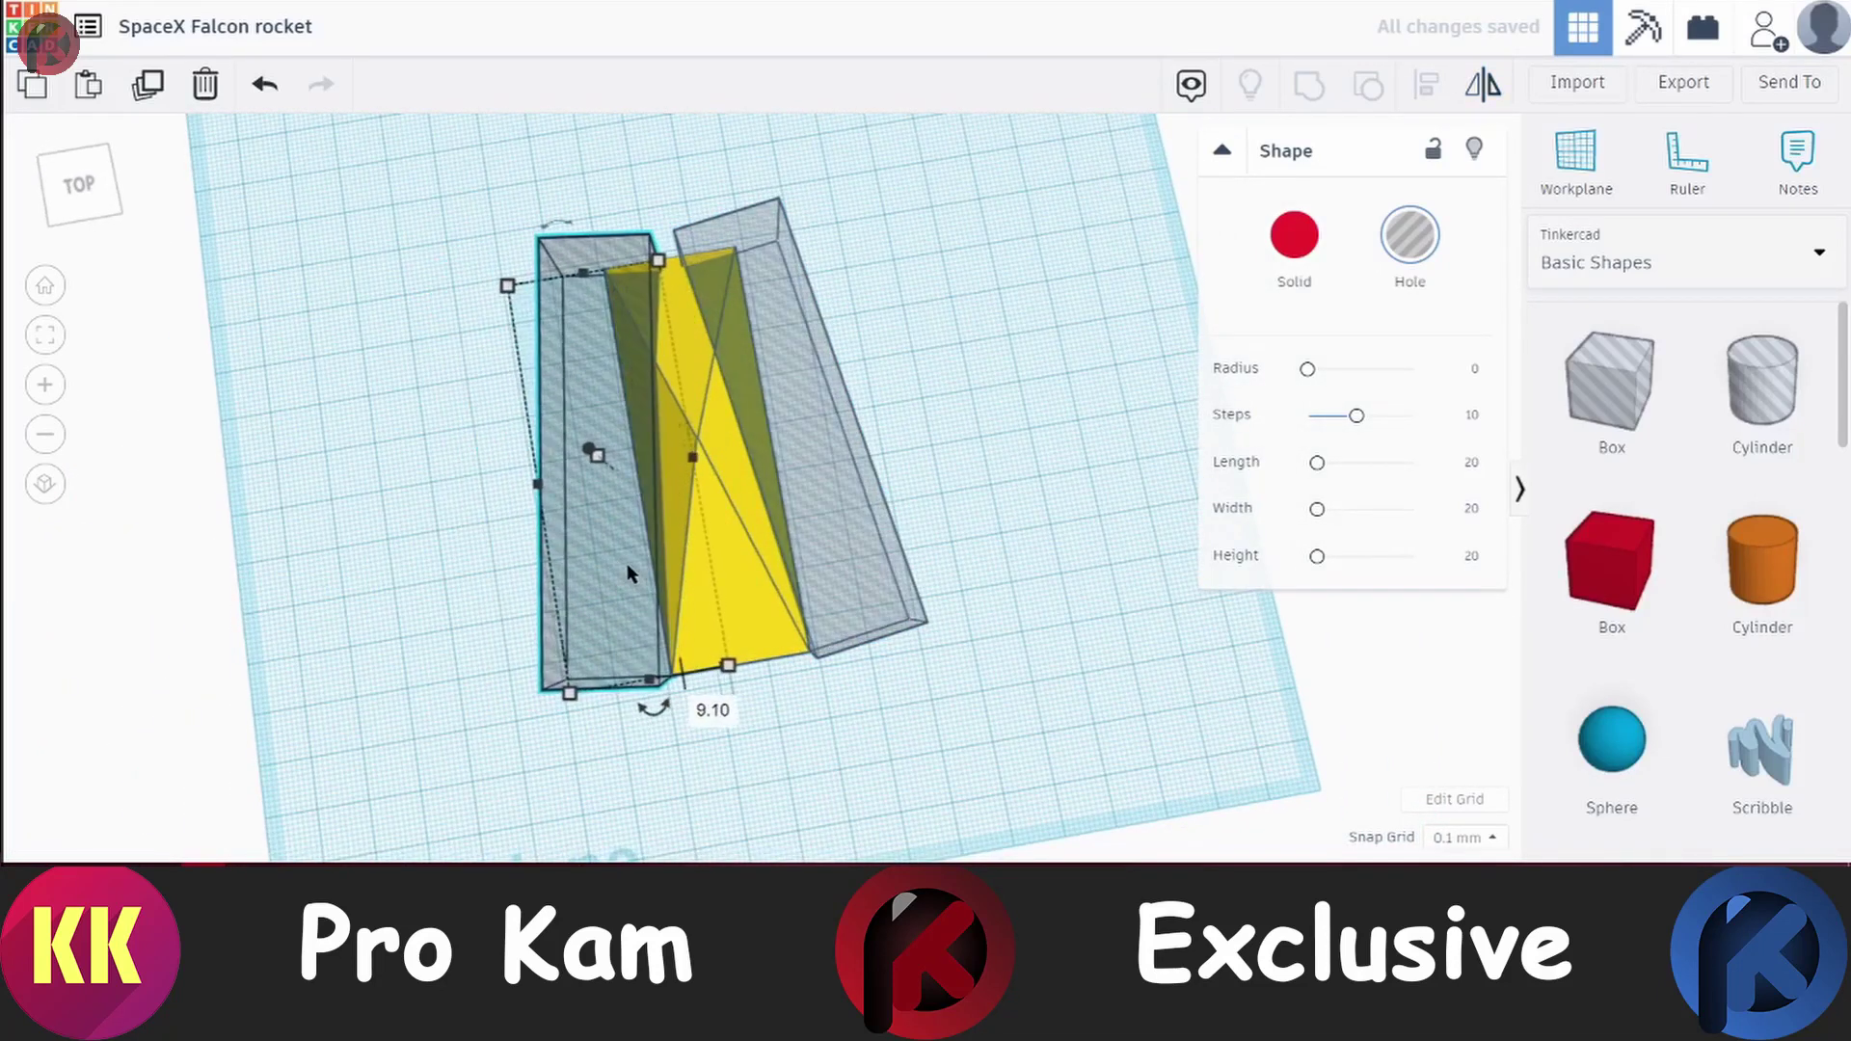
pyautogui.moveTo(627, 569); pyautogui.dragTo(675, 433, button='right')
pyautogui.hotkey('ctrl', 'a')
pyautogui.hotkey('ctrl', 'g')
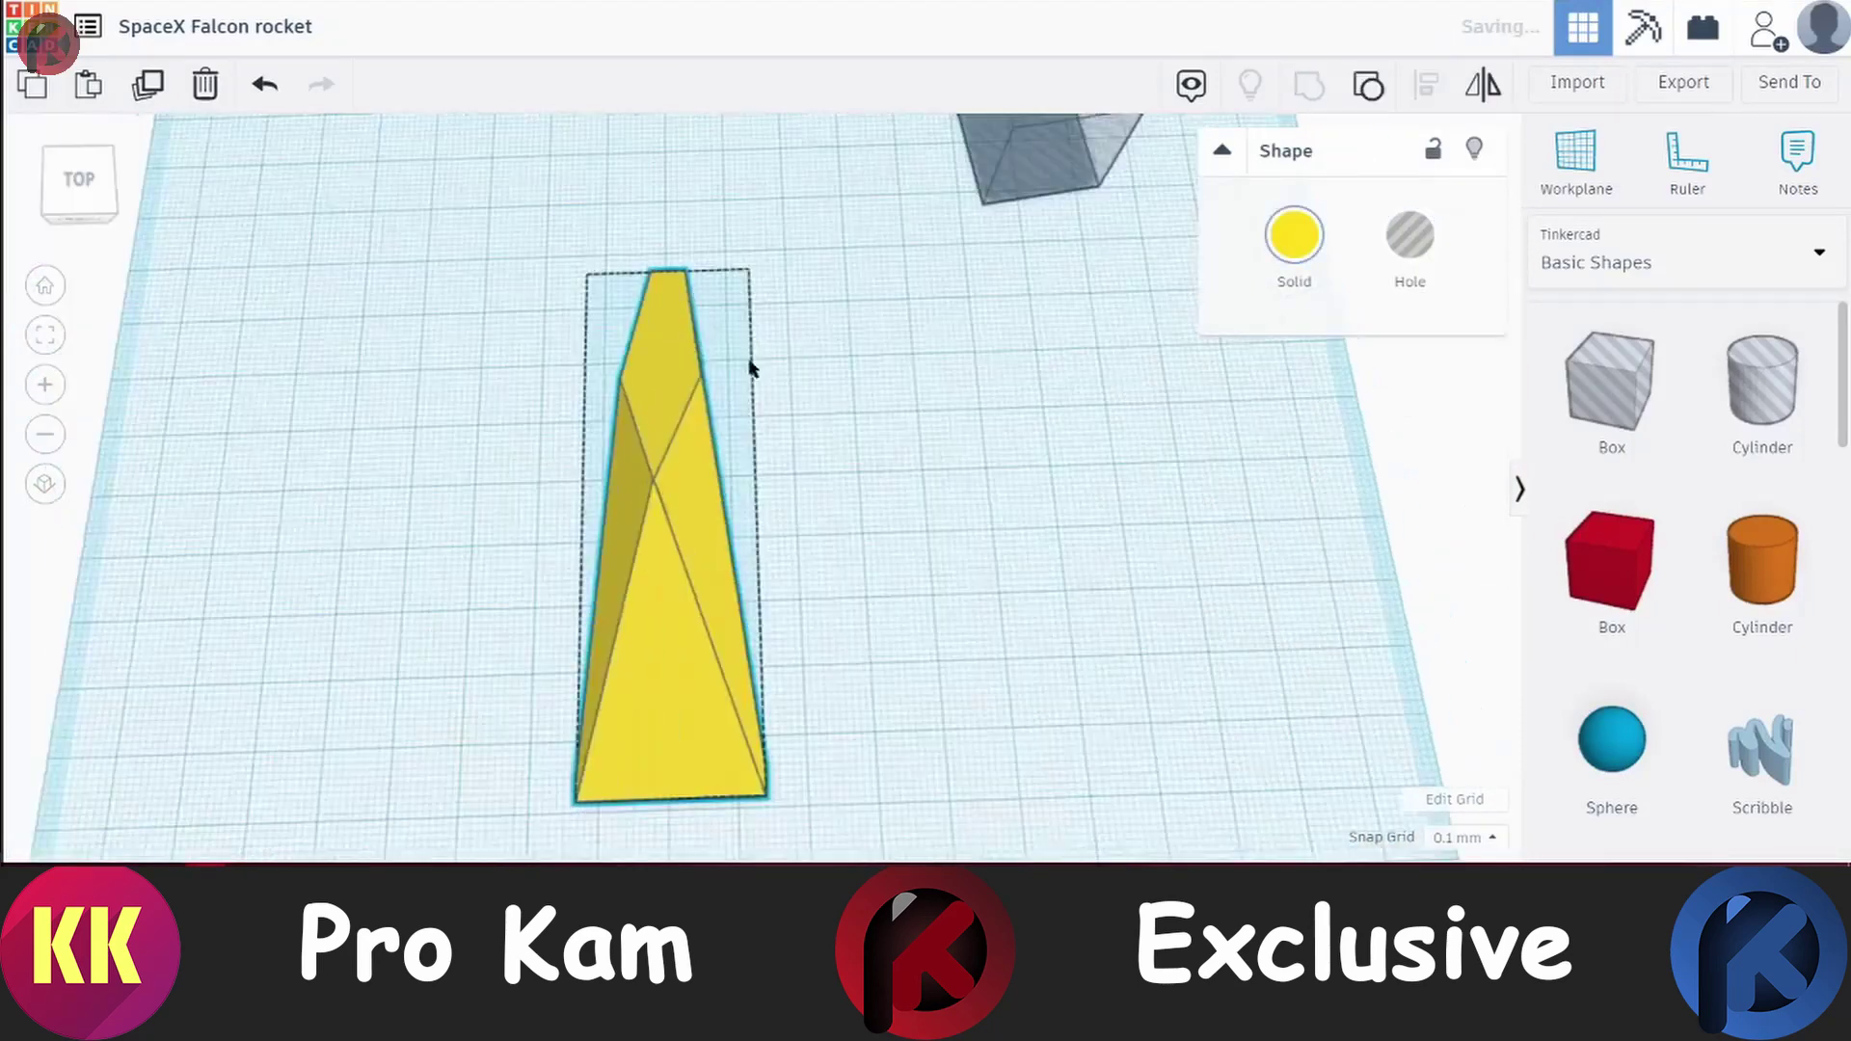
pyautogui.moveTo(613, 359); pyautogui.dragTo(815, 475)
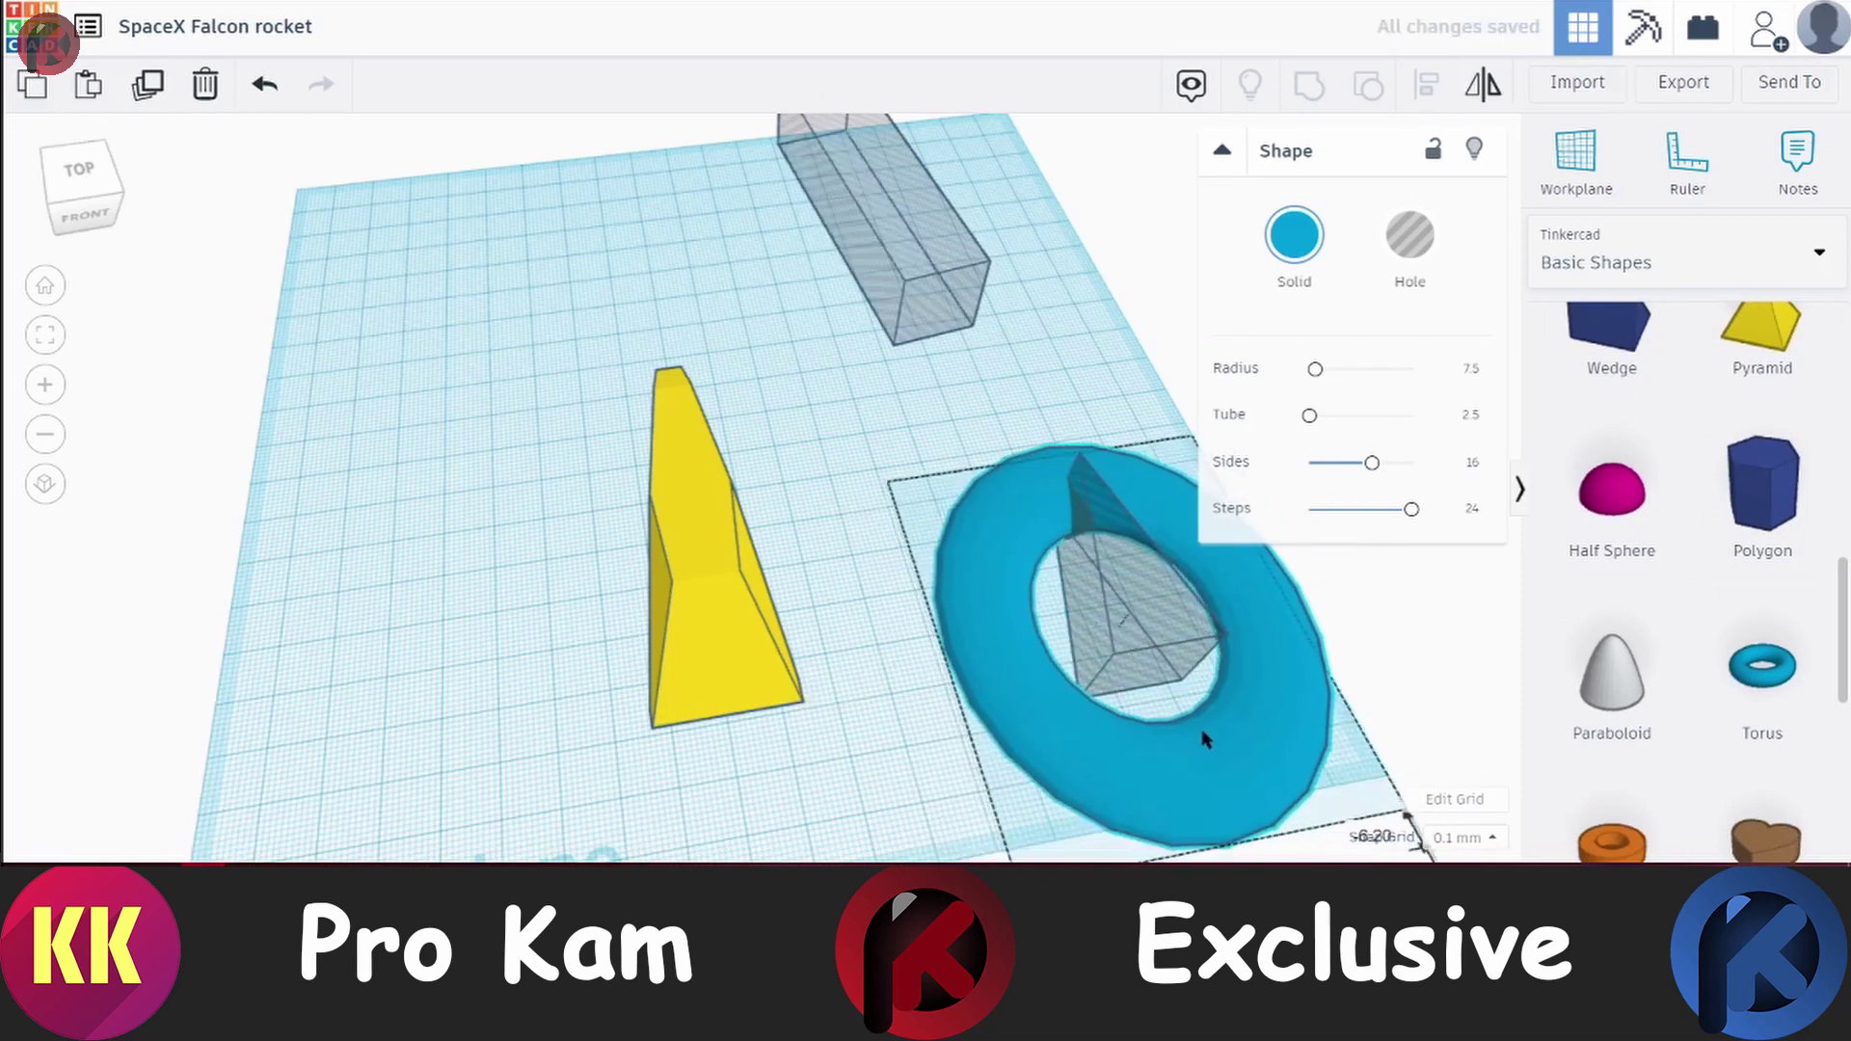
# Orbit around the torus and green pyramid and add the pyramid to the selection
pyautogui.moveTo(1204, 740)
pyautogui.mouseDown(button='right')
pyautogui.moveTo(961, 742)
pyautogui.moveTo(1043, 557)
pyautogui.mouseUp(button='right')
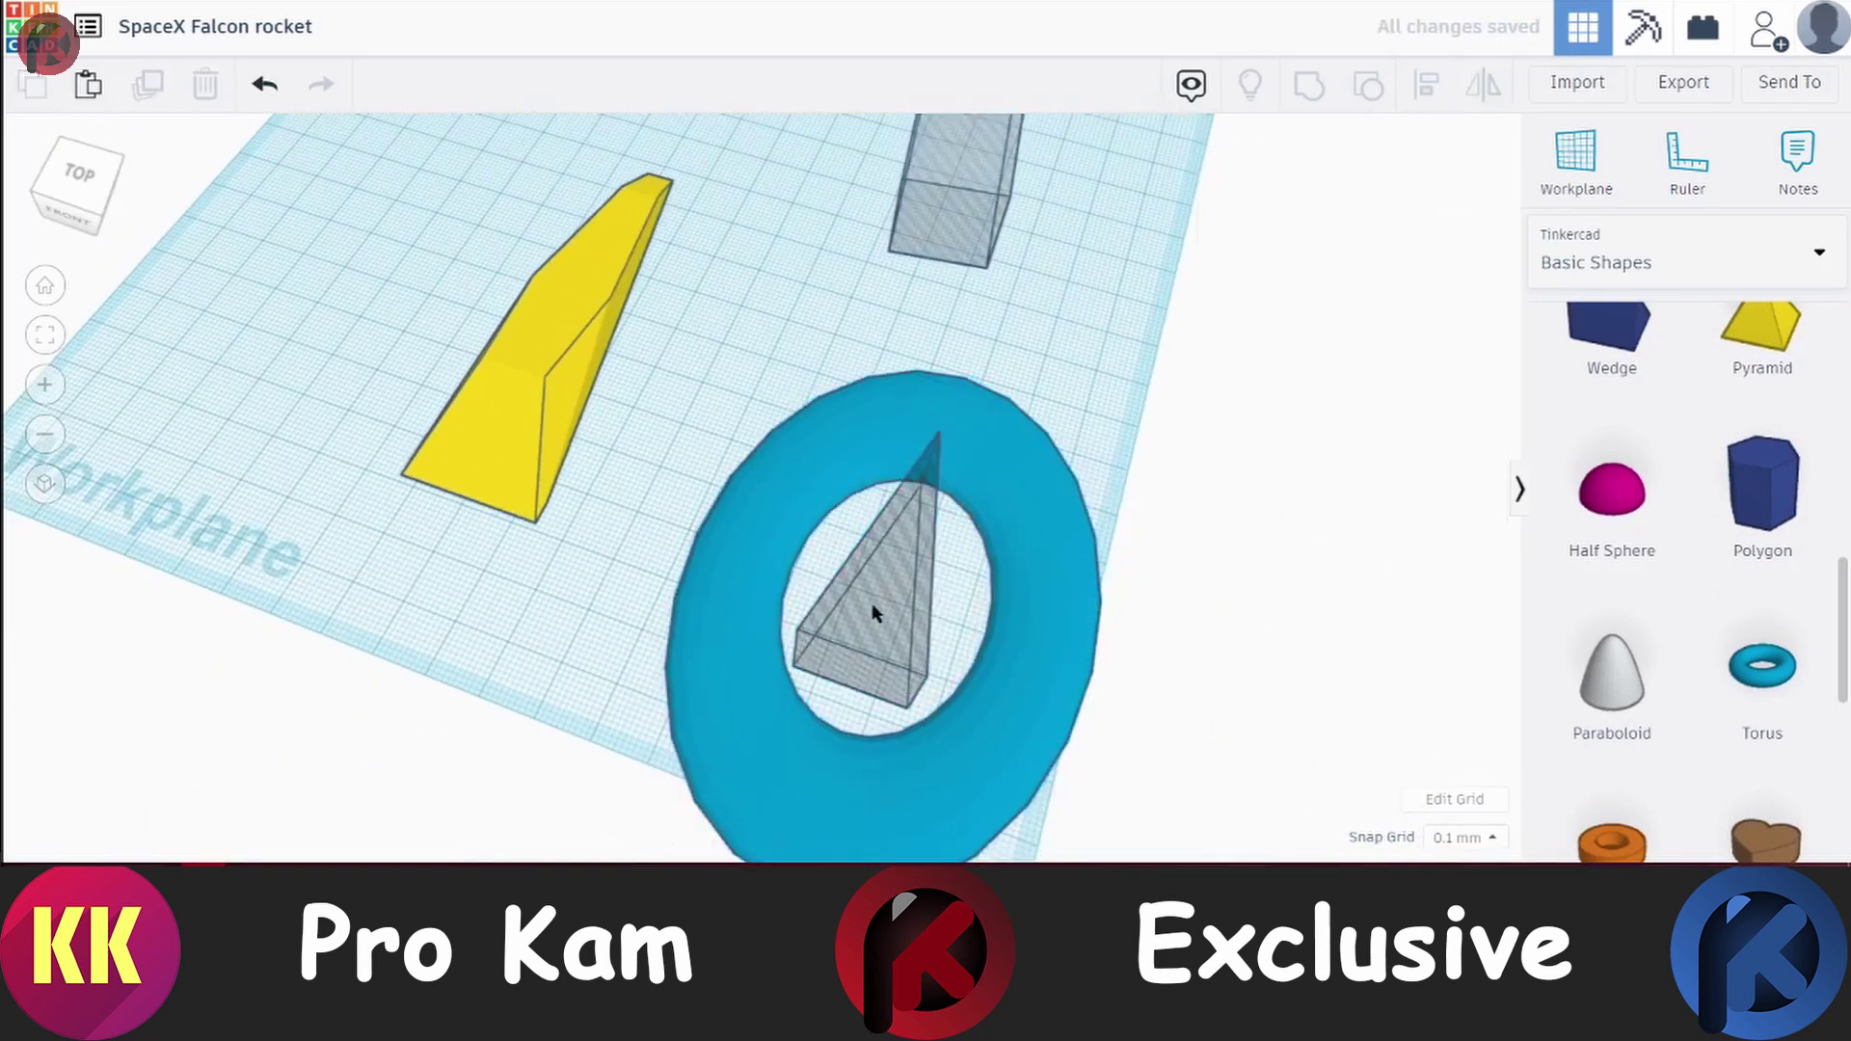
pyautogui.moveTo(918, 418); pyautogui.dragTo(921, 607, button='right')
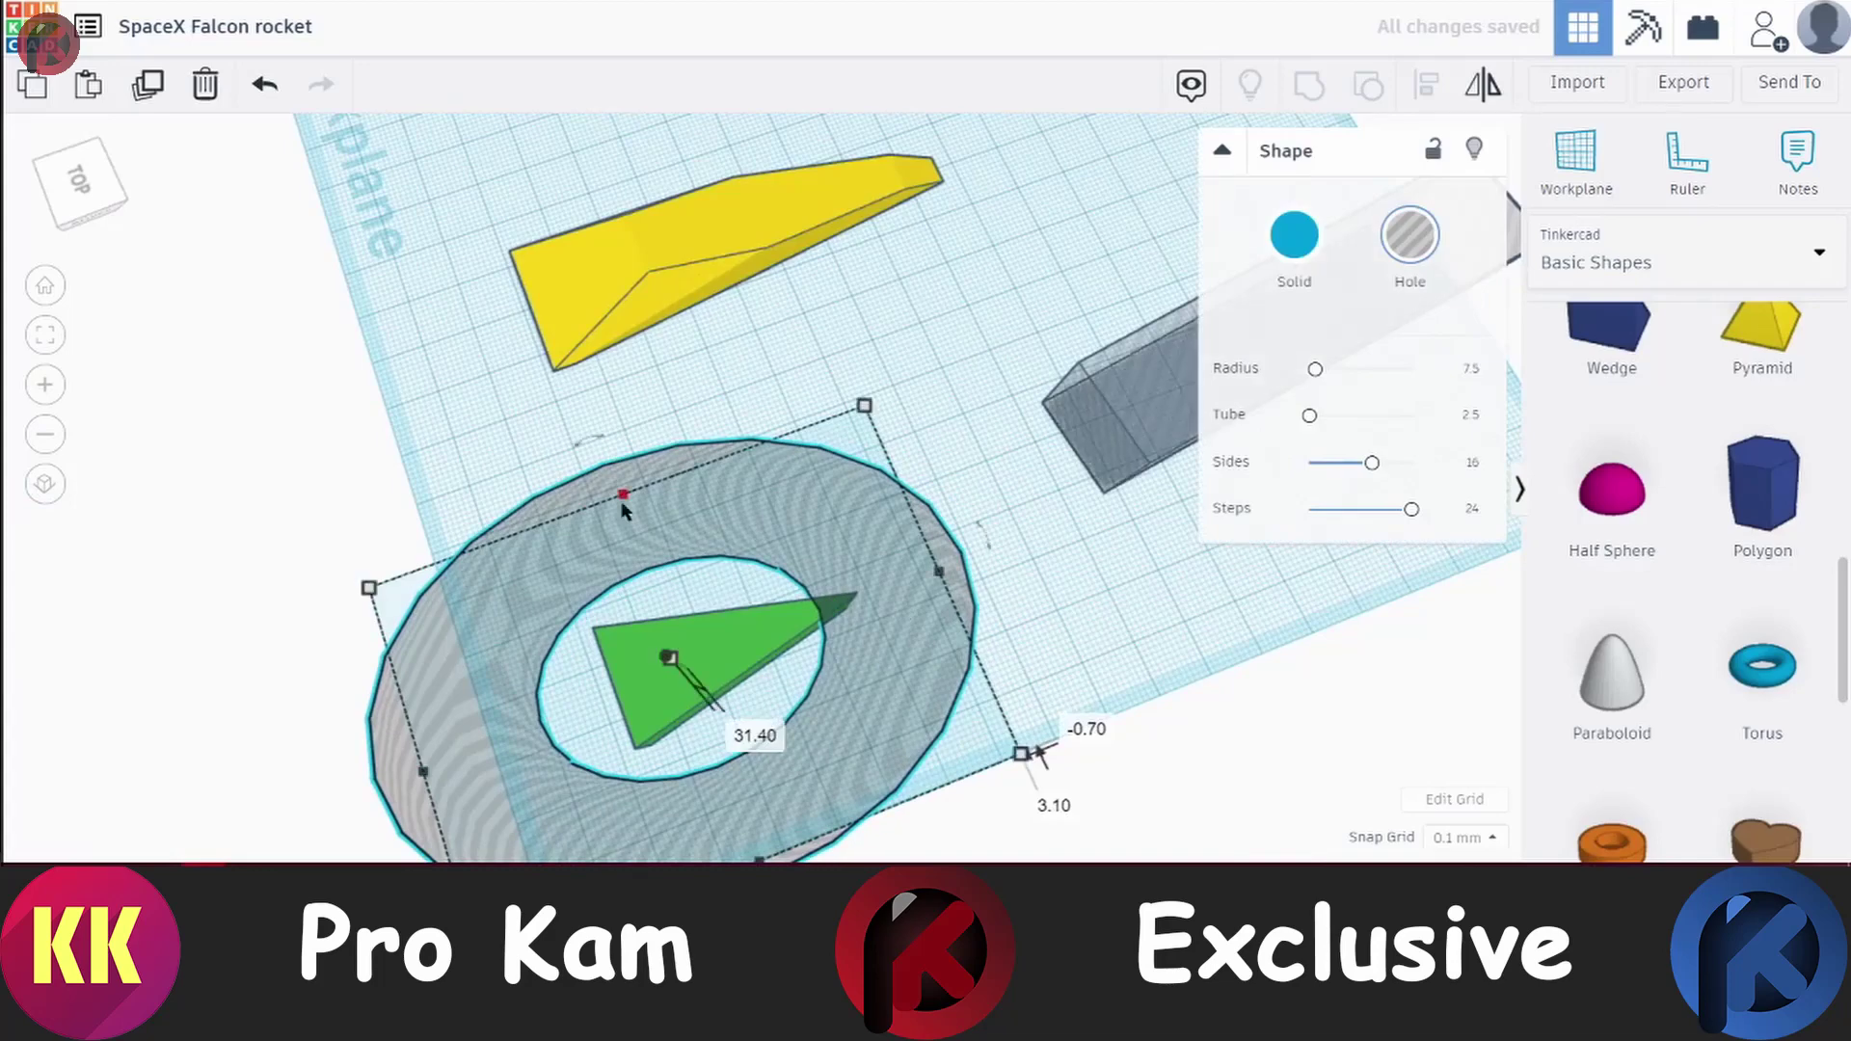
pyautogui.moveTo(624, 511)
pyautogui.mouseDown(button='right')
pyautogui.moveTo(779, 719)
pyautogui.moveTo(861, 595)
pyautogui.mouseUp(button='right')
pyautogui.keyDown('shift'); pyautogui.click(694, 603); pyautogui.keyUp('shift')
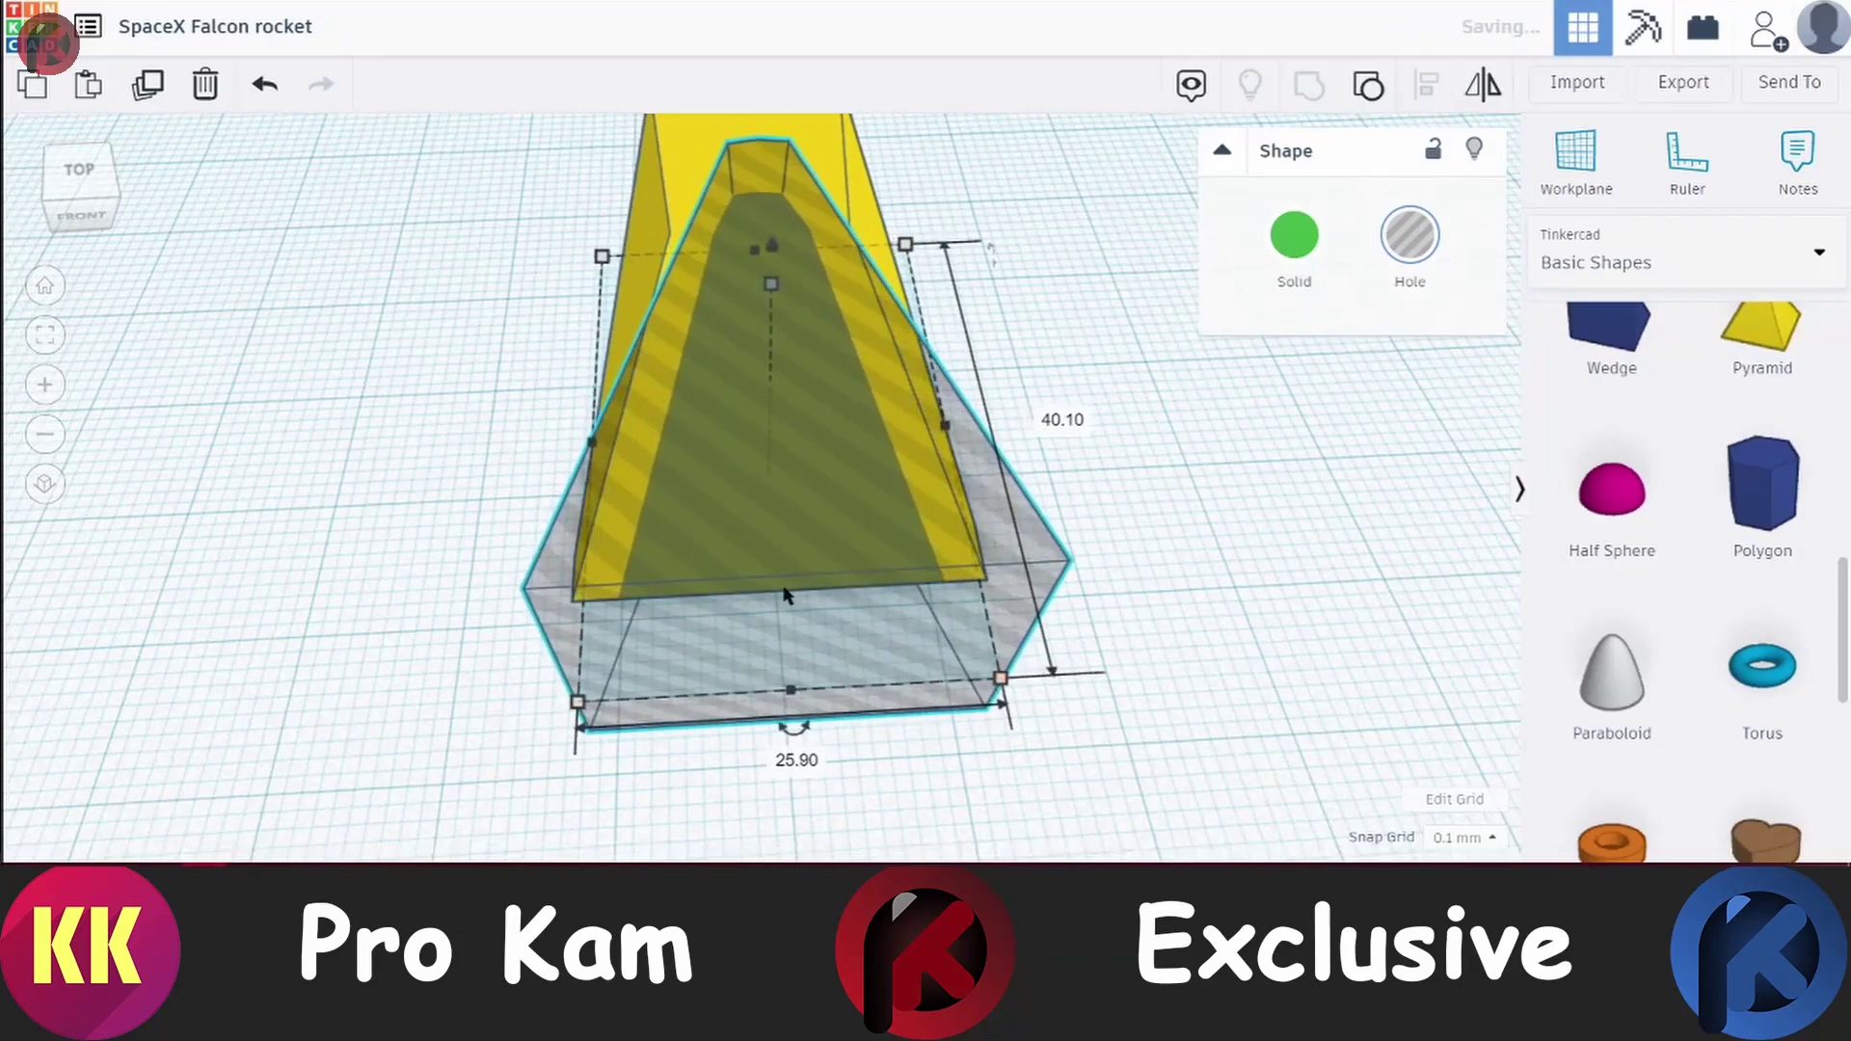
# Zoom out over the 3.60 x 3.60 orange cylinder beside the yellow fin
pyautogui.scroll(-5, 786, 596)
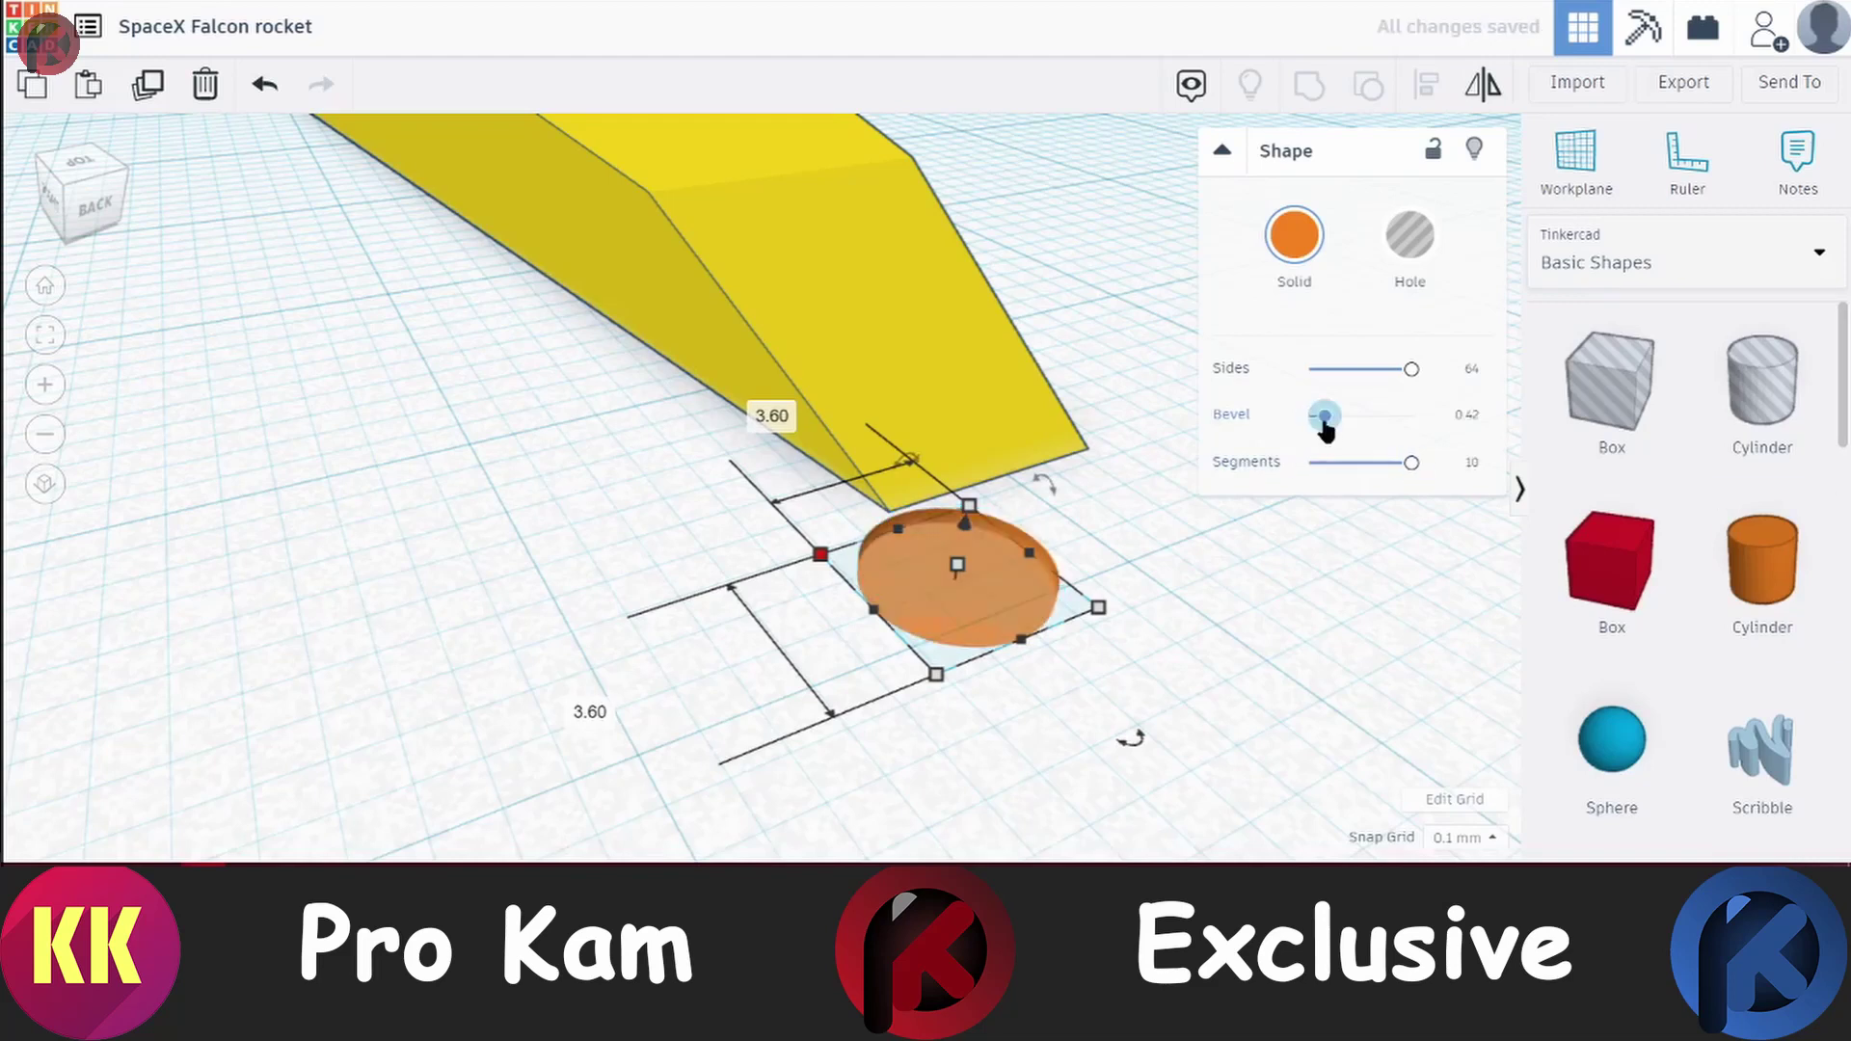
# Colour the small disc dark grey and tilt it flat against the fin's tip
pyautogui.click(1746, 457)
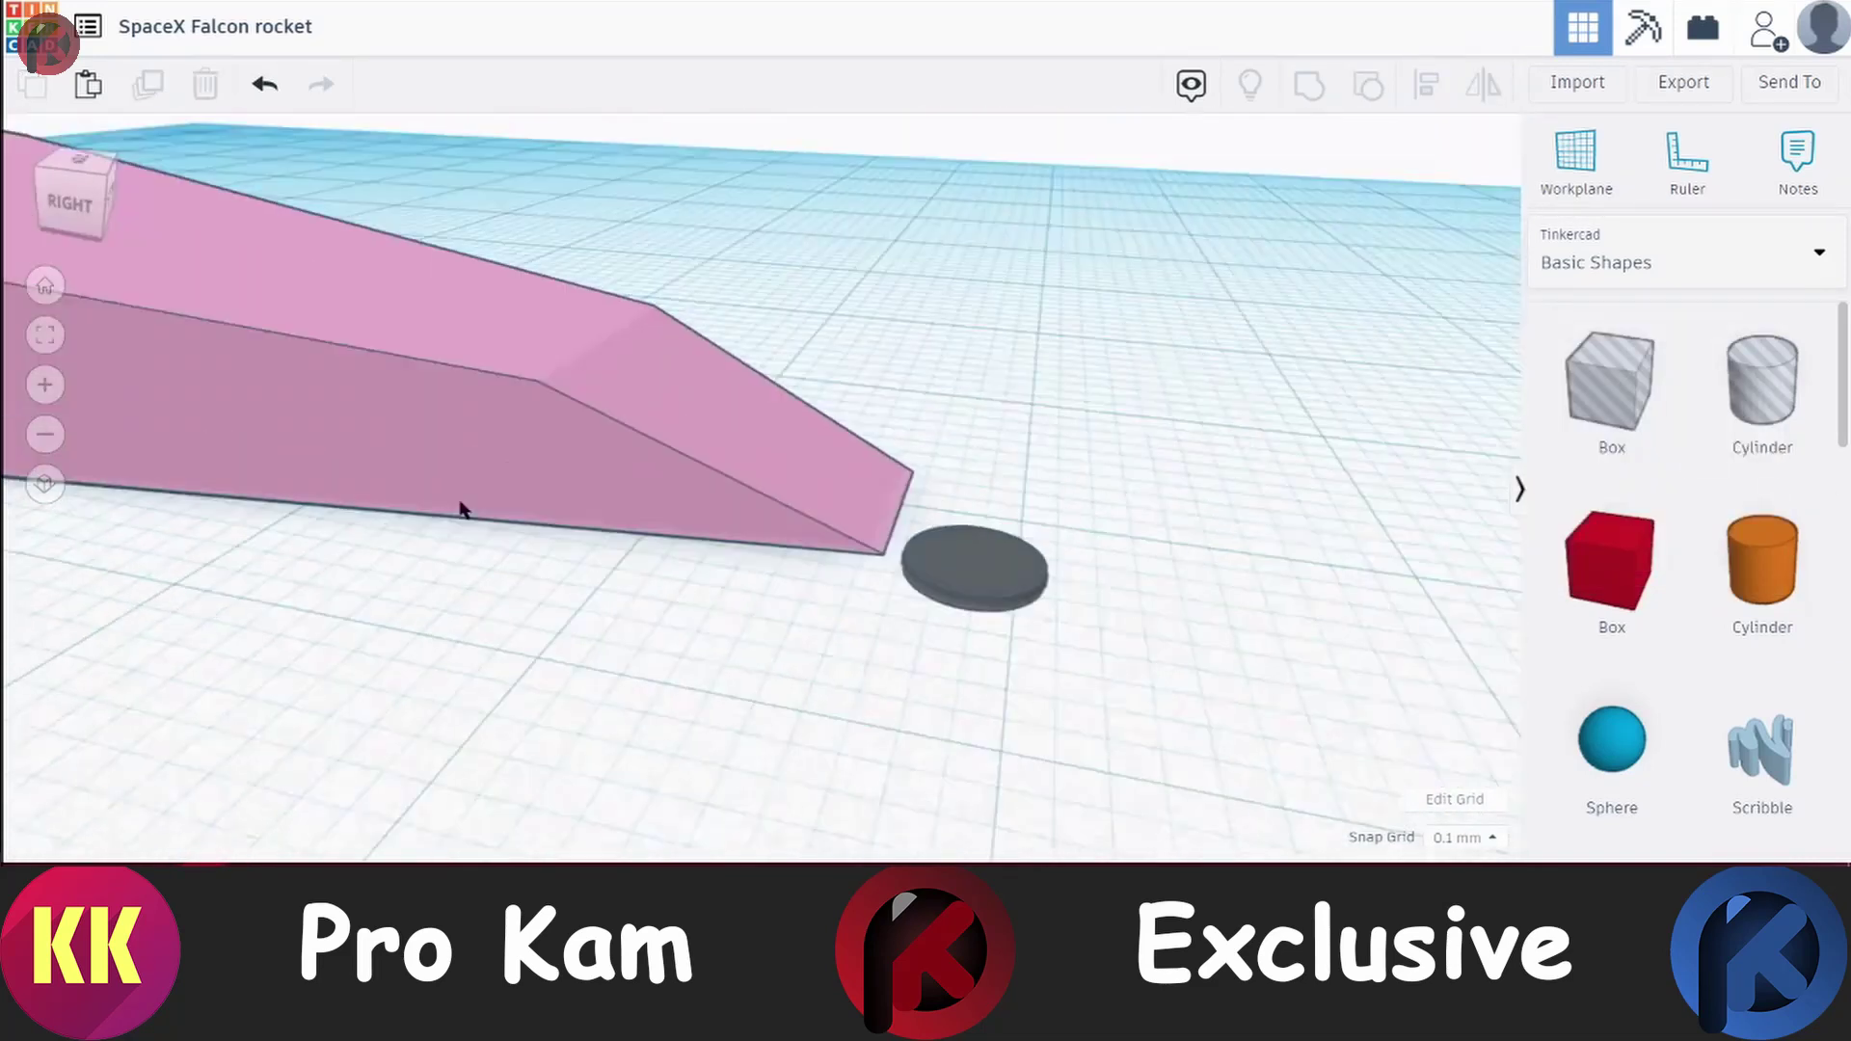
pyautogui.moveTo(1002, 424); pyautogui.dragTo(1053, 386)
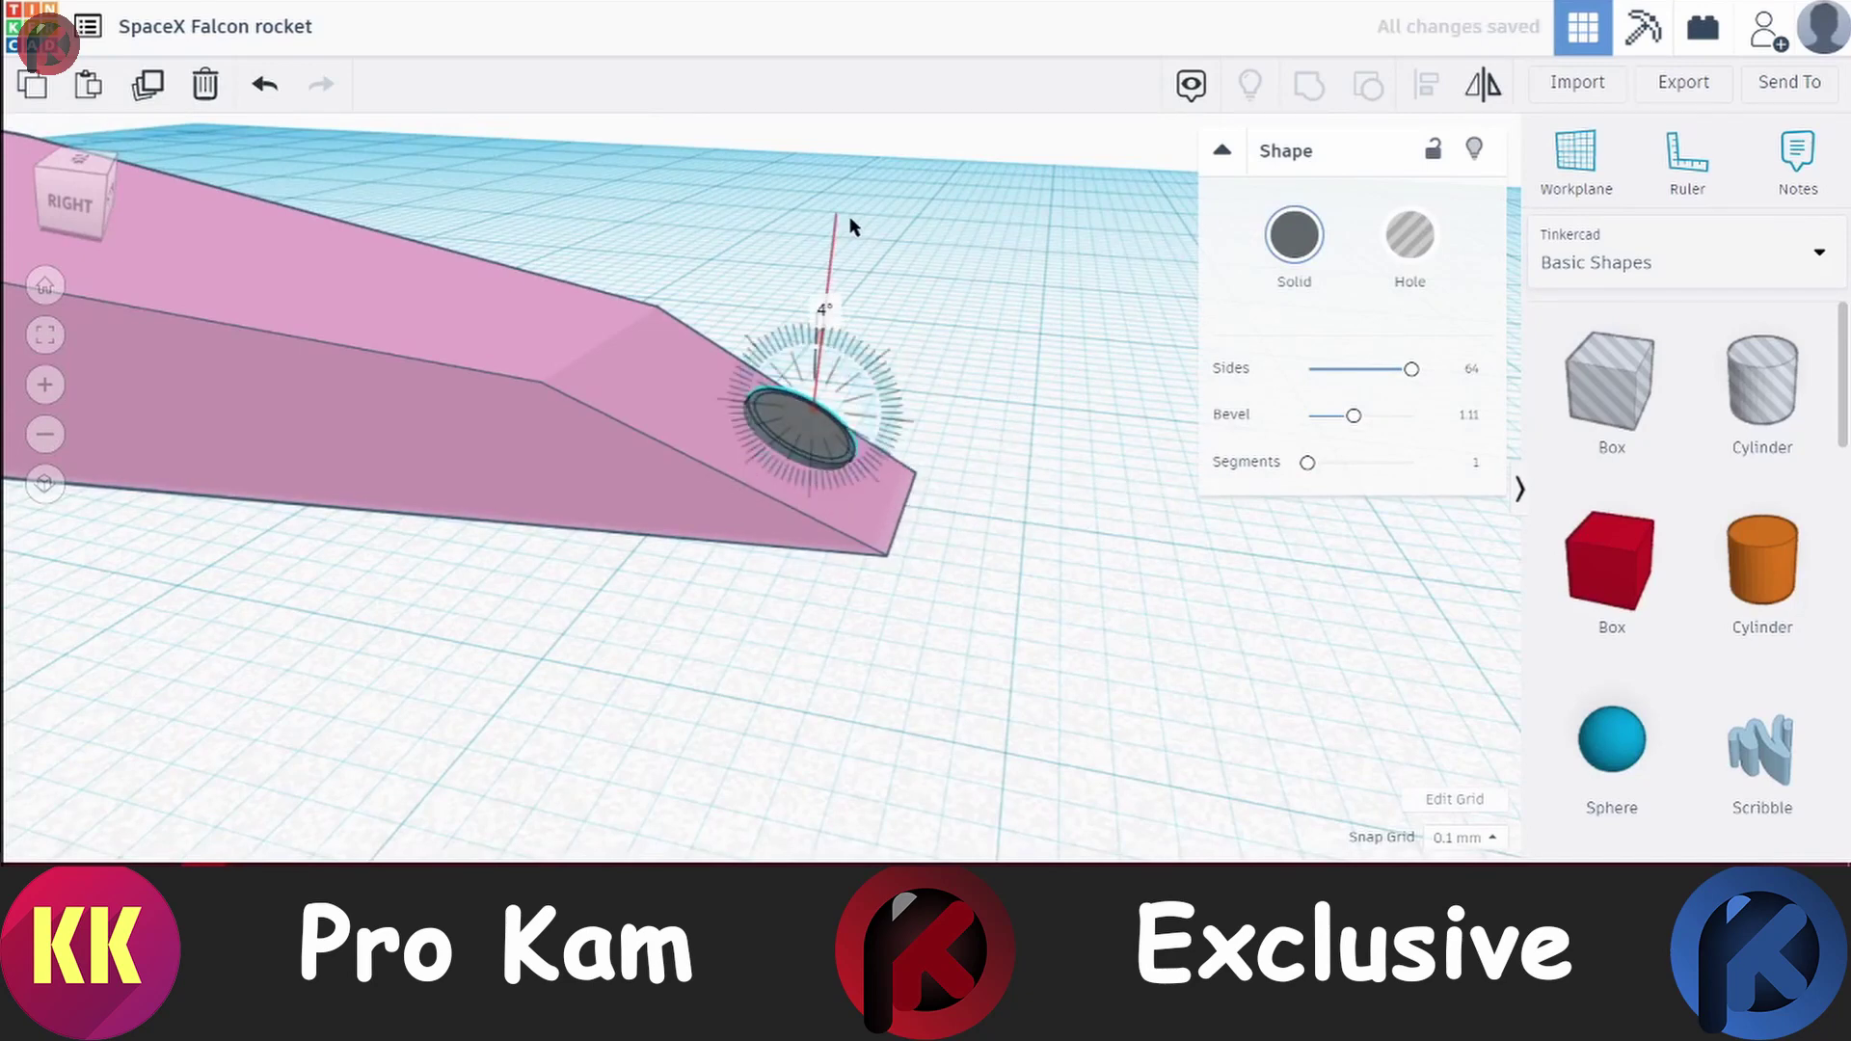
pyautogui.moveTo(852, 227)
pyautogui.mouseDown(button='right')
pyautogui.moveTo(918, 417)
pyautogui.moveTo(784, 401)
pyautogui.moveTo(831, 359)
pyautogui.moveTo(906, 631)
pyautogui.mouseUp(button='right')
pyautogui.click(906, 631)
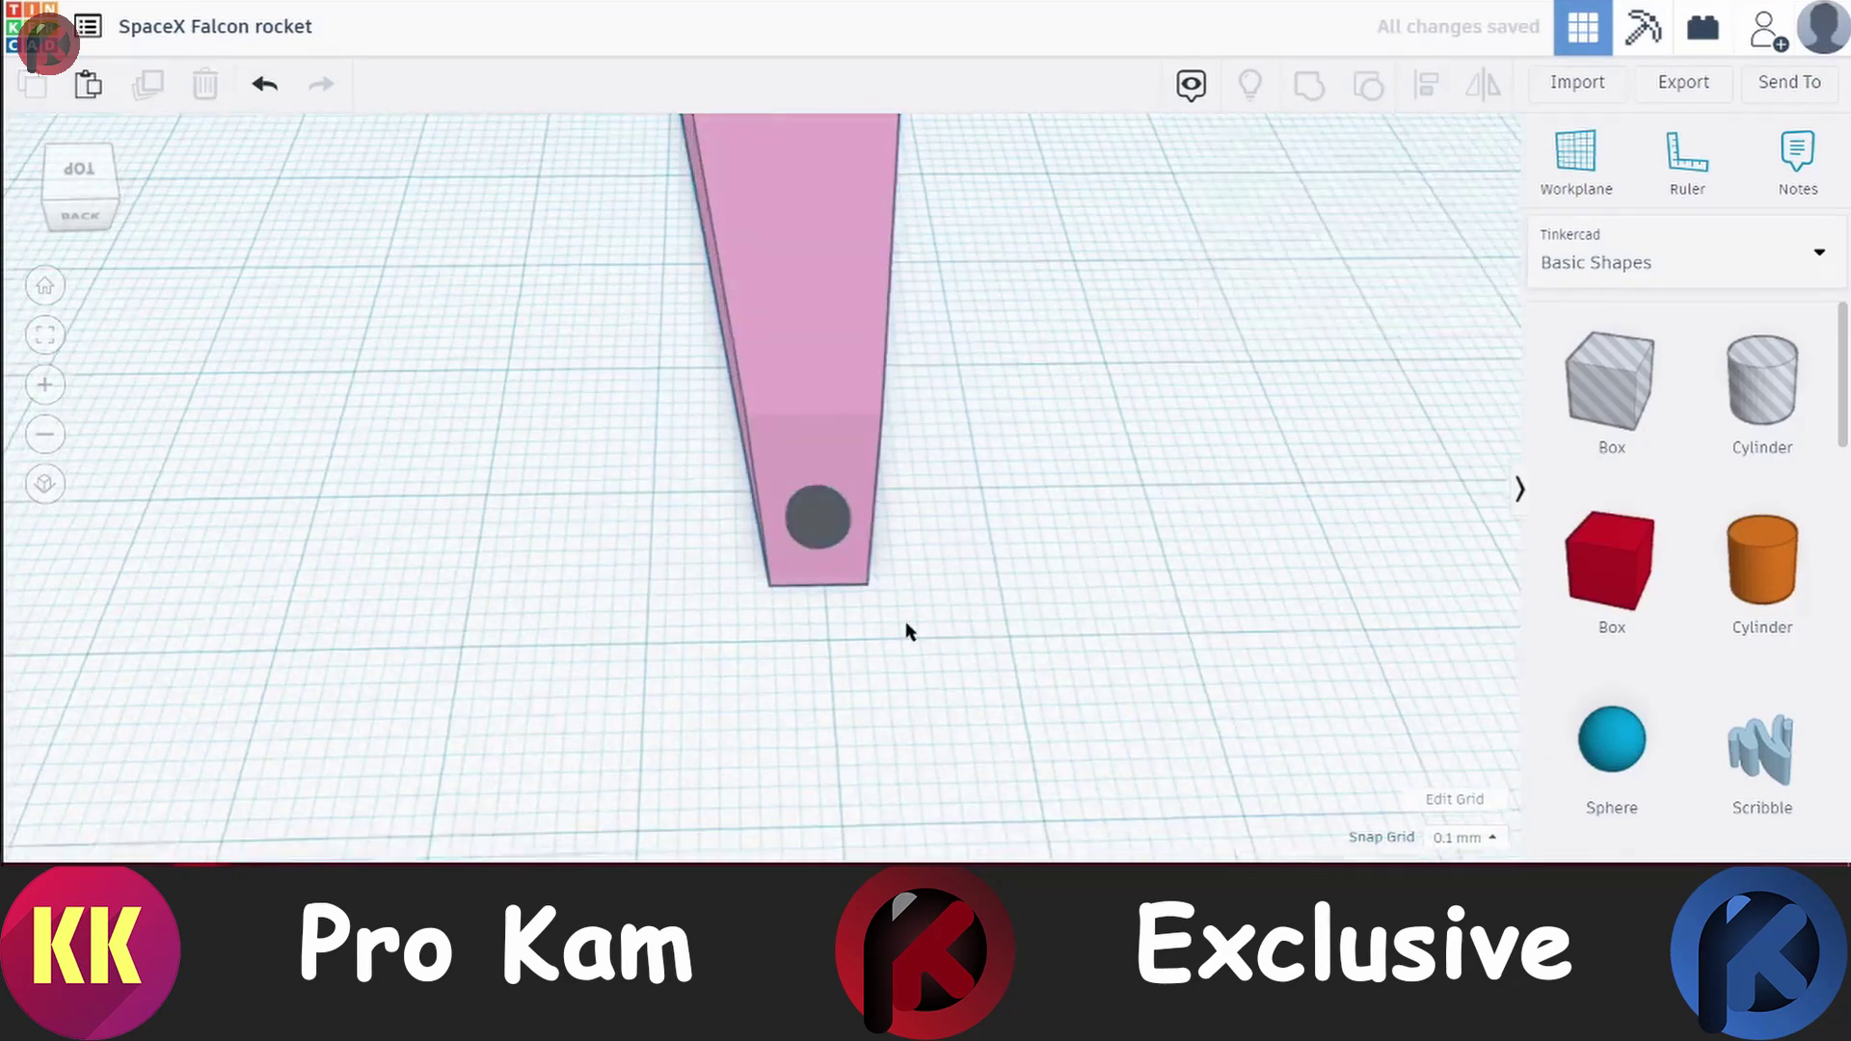
pyautogui.click(818, 518)
pyautogui.scroll(5, 849, 468)
pyautogui.moveTo(849, 468)
pyautogui.mouseDown(button='right')
pyautogui.moveTo(926, 459)
pyautogui.moveTo(1037, 237)
pyautogui.moveTo(917, 499)
pyautogui.mouseUp(button='right')
pyautogui.scroll(2, 917, 500)
pyautogui.moveTo(906, 424)
pyautogui.mouseDown(button='right')
pyautogui.moveTo(889, 339)
pyautogui.moveTo(901, 628)
pyautogui.mouseUp(button='right')
# Group the fin and disc with Ctrl+G into one dark fin piece
pyautogui.keyDown('shift'); pyautogui.click(772, 359); pyautogui.keyUp('shift')
pyautogui.hotkey('ctrl', 'g')
pyautogui.scroll(-3, 1020, 504)
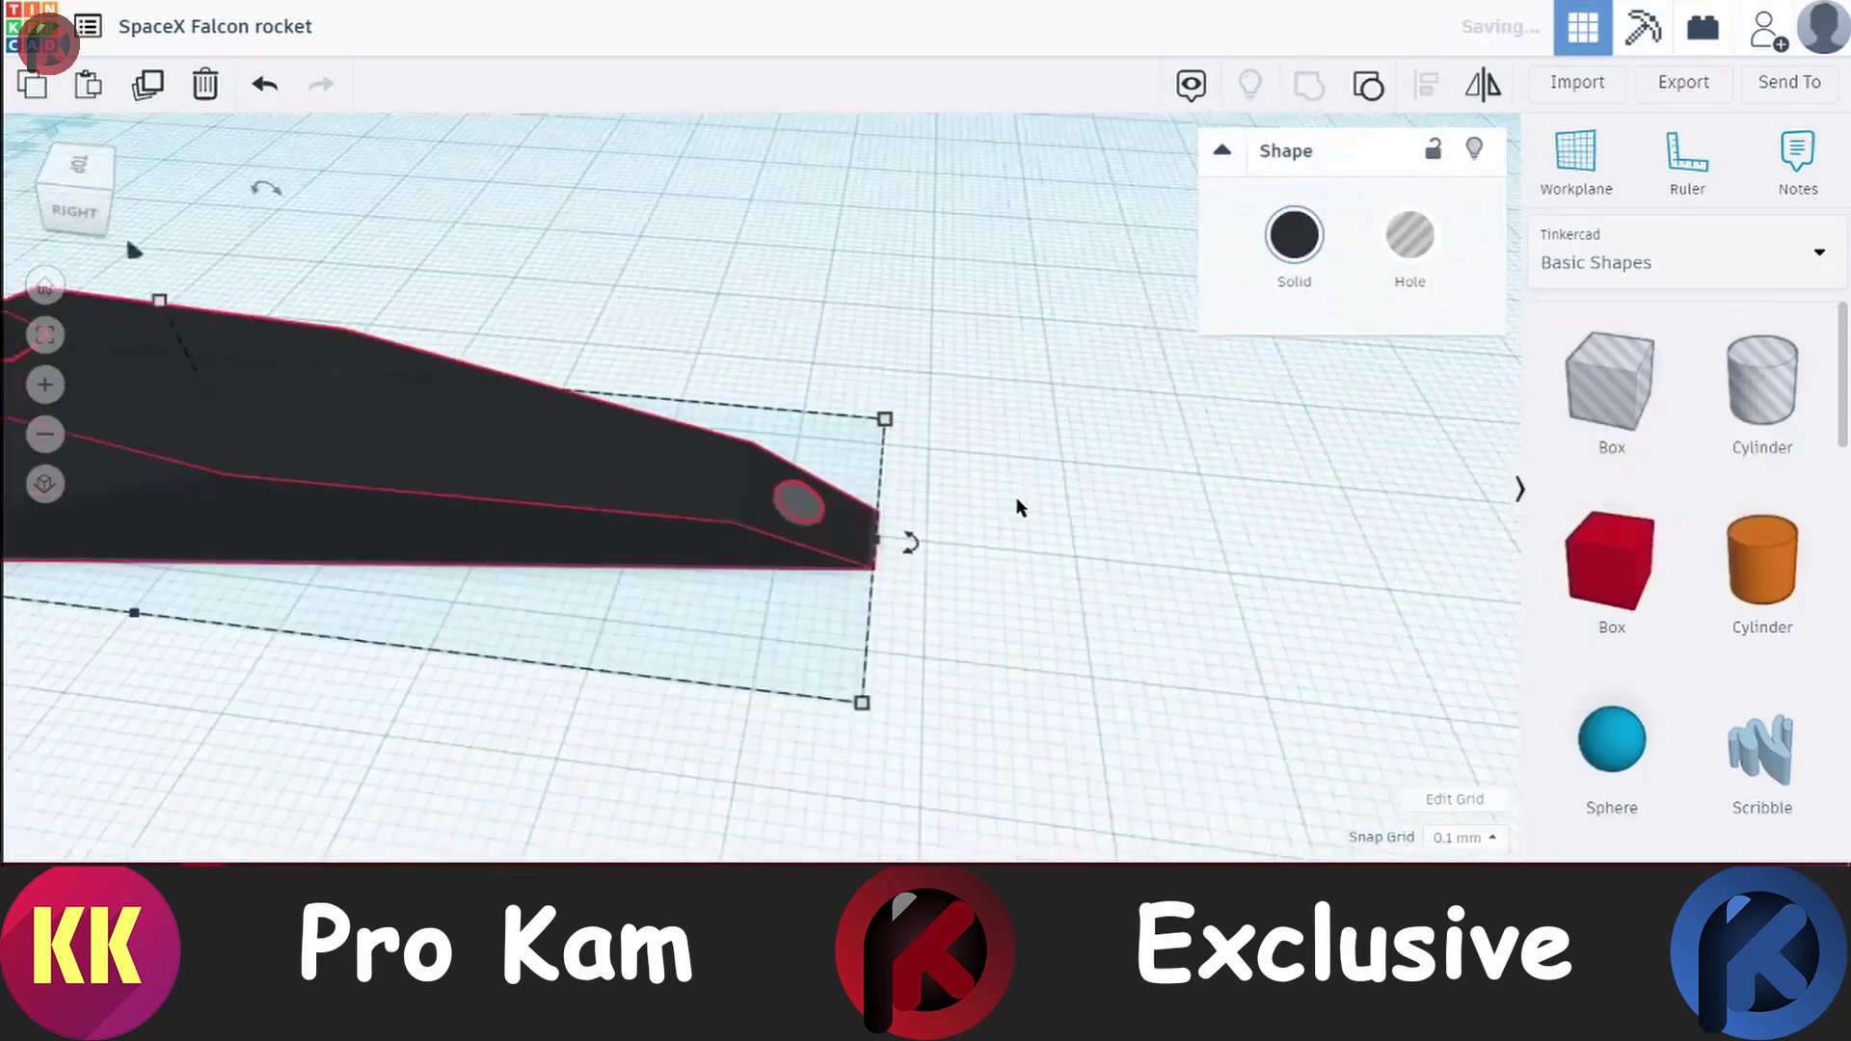
pyautogui.moveTo(1020, 504); pyautogui.dragTo(1352, 672, button='right')
pyautogui.click(822, 744)
pyautogui.scroll(-3, 822, 743)
pyautogui.click(719, 616)
pyautogui.moveTo(720, 640)
pyautogui.mouseDown(button='right')
pyautogui.moveTo(1426, 433)
pyautogui.moveTo(675, 404)
pyautogui.mouseUp(button='right')
# Bring the white cylinder into the selection with the fin, undoing one stray change
pyautogui.scroll(3, 756, 512)
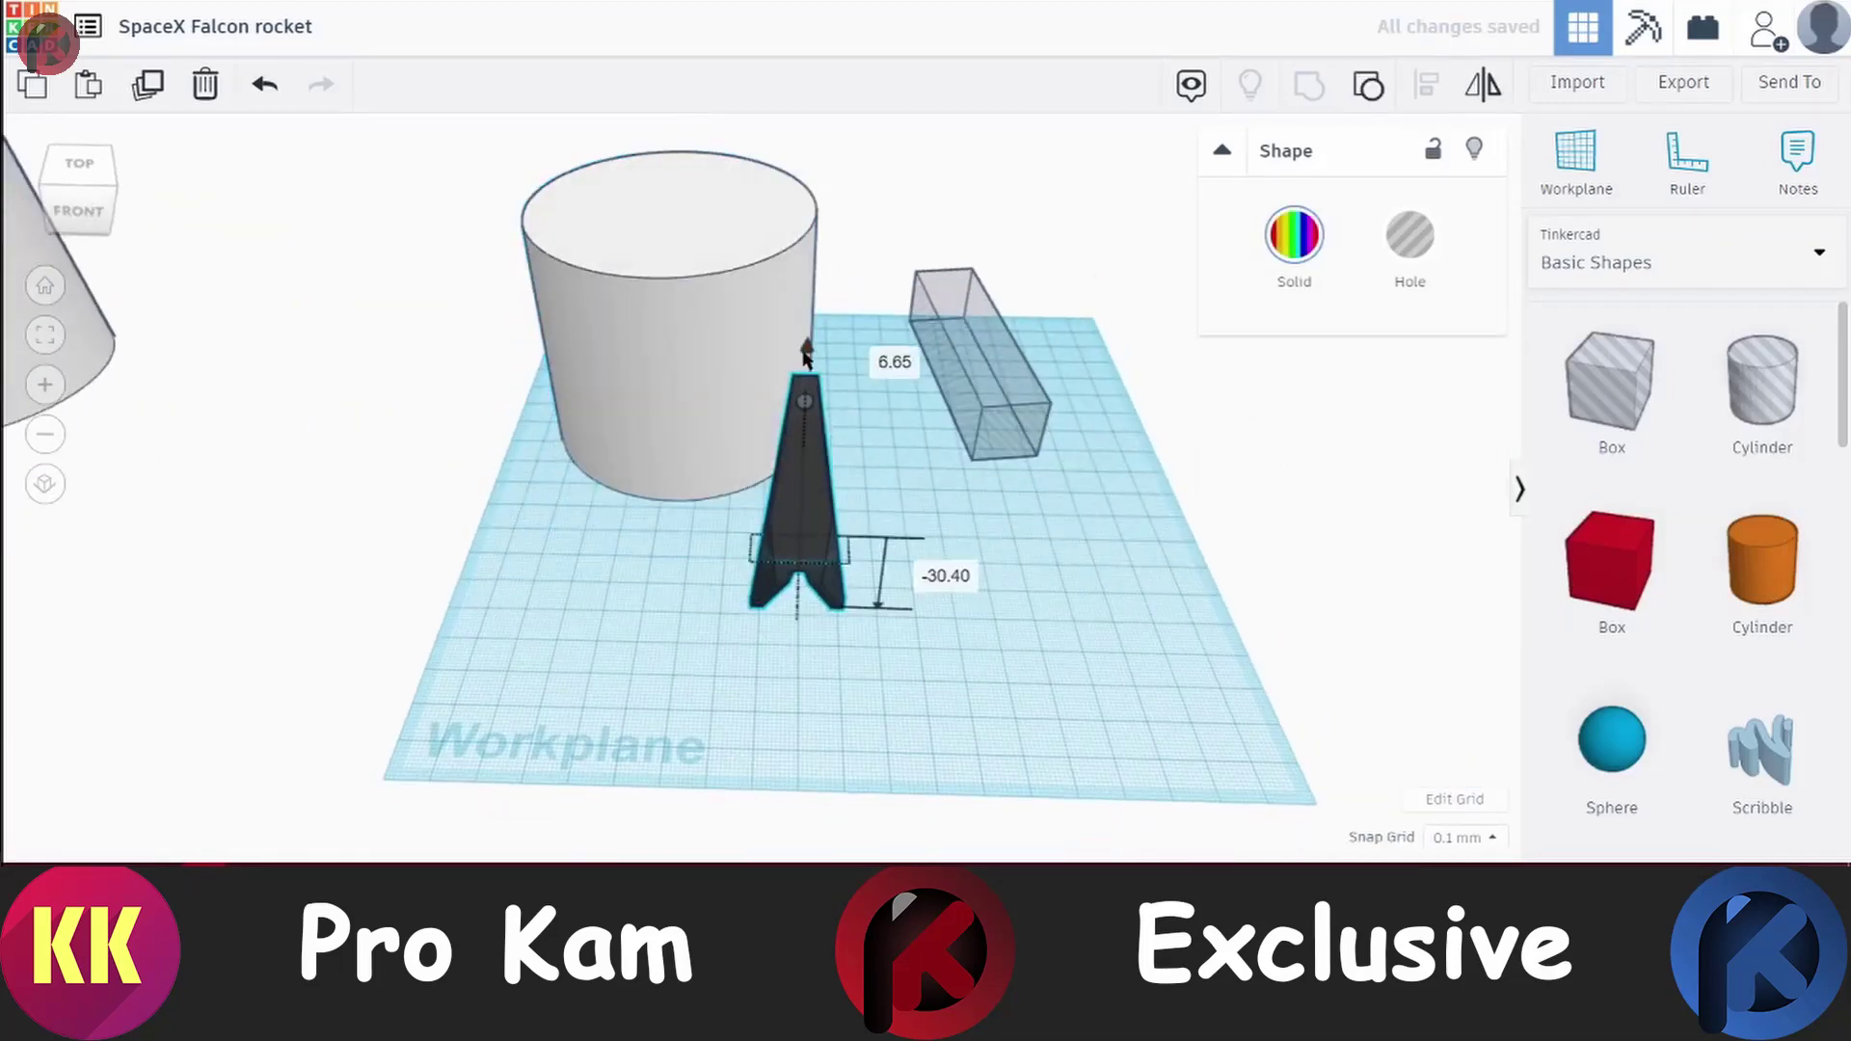
pyautogui.scroll(-3, 808, 235)
pyautogui.moveTo(783, 456); pyautogui.dragTo(777, 415, button='right')
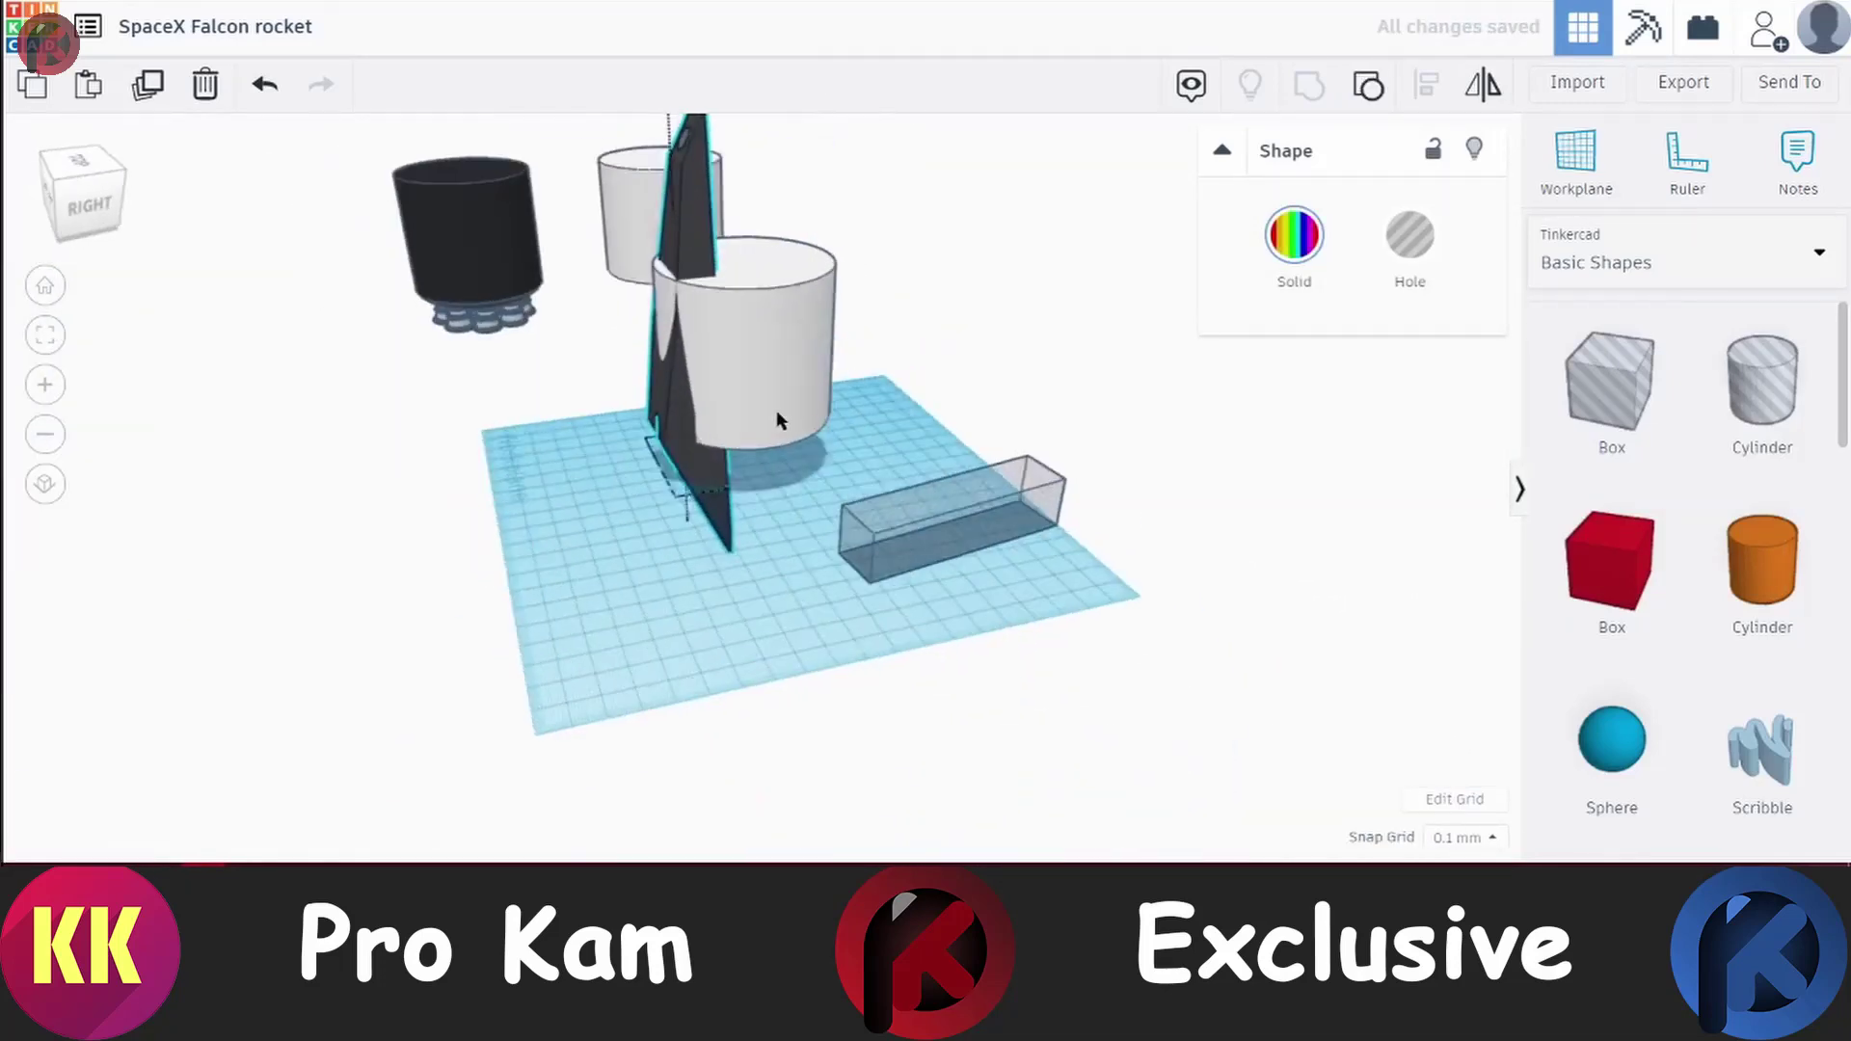
pyautogui.scroll(2, 777, 425)
pyautogui.scroll(-2, 701, 171)
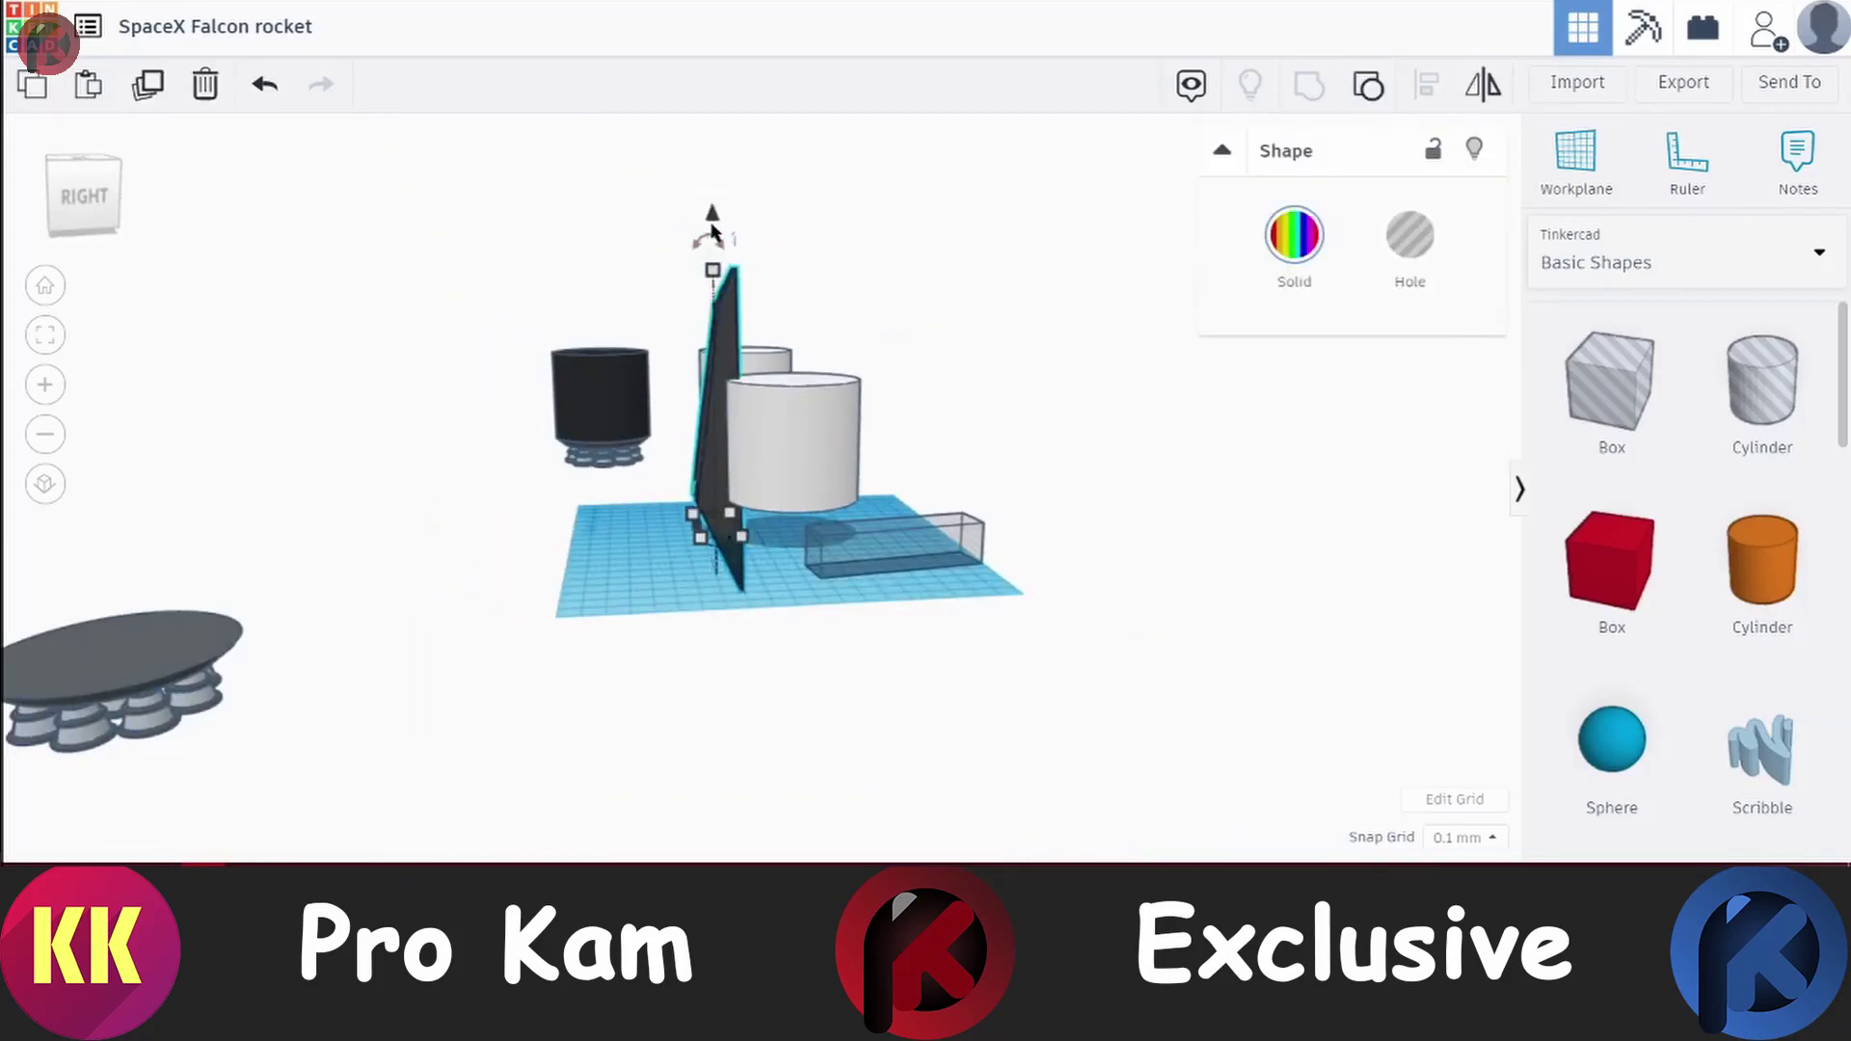
pyautogui.moveTo(855, 519); pyautogui.dragTo(771, 617, button='right')
pyautogui.keyDown('shift'); pyautogui.click(826, 415); pyautogui.keyUp('shift')
pyautogui.moveTo(826, 414); pyautogui.dragTo(515, 462, button='right')
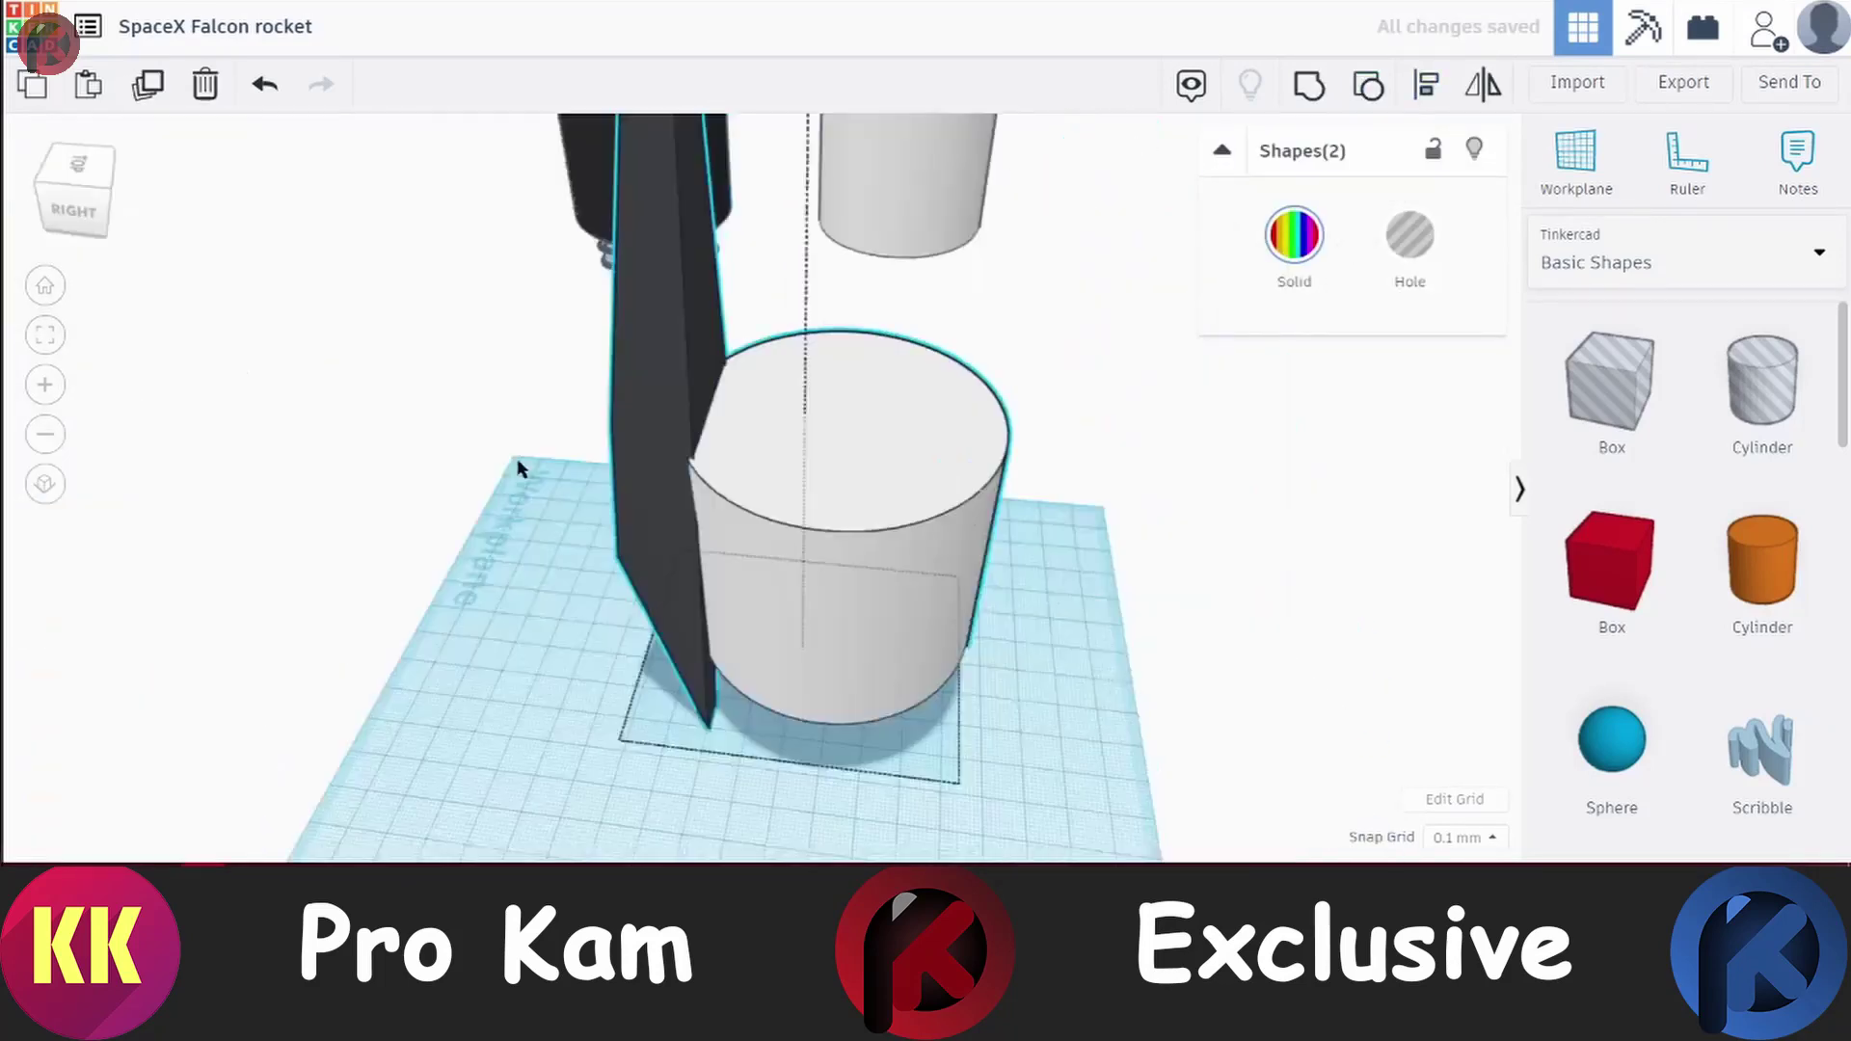
pyautogui.scroll(2, 849, 586)
pyautogui.hotkey('ctrl', 'z')
# Arrange the black fins around the base of the tall white cylinder
pyautogui.scroll(-3, 848, 585)
pyautogui.moveTo(815, 447)
pyautogui.mouseDown(button='right')
pyautogui.moveTo(818, 318)
pyautogui.moveTo(830, 488)
pyautogui.moveTo(944, 509)
pyautogui.mouseUp(button='right')
pyautogui.scroll(3, 943, 509)
pyautogui.moveTo(880, 642)
pyautogui.mouseDown(button='right')
pyautogui.moveTo(1028, 544)
pyautogui.moveTo(873, 544)
pyautogui.moveTo(916, 492)
pyautogui.mouseUp(button='right')
pyautogui.click(806, 703)
pyautogui.scroll(-2, 784, 735)
pyautogui.scroll(3, 887, 564)
pyautogui.scroll(-3, 880, 549)
pyautogui.click(881, 549)
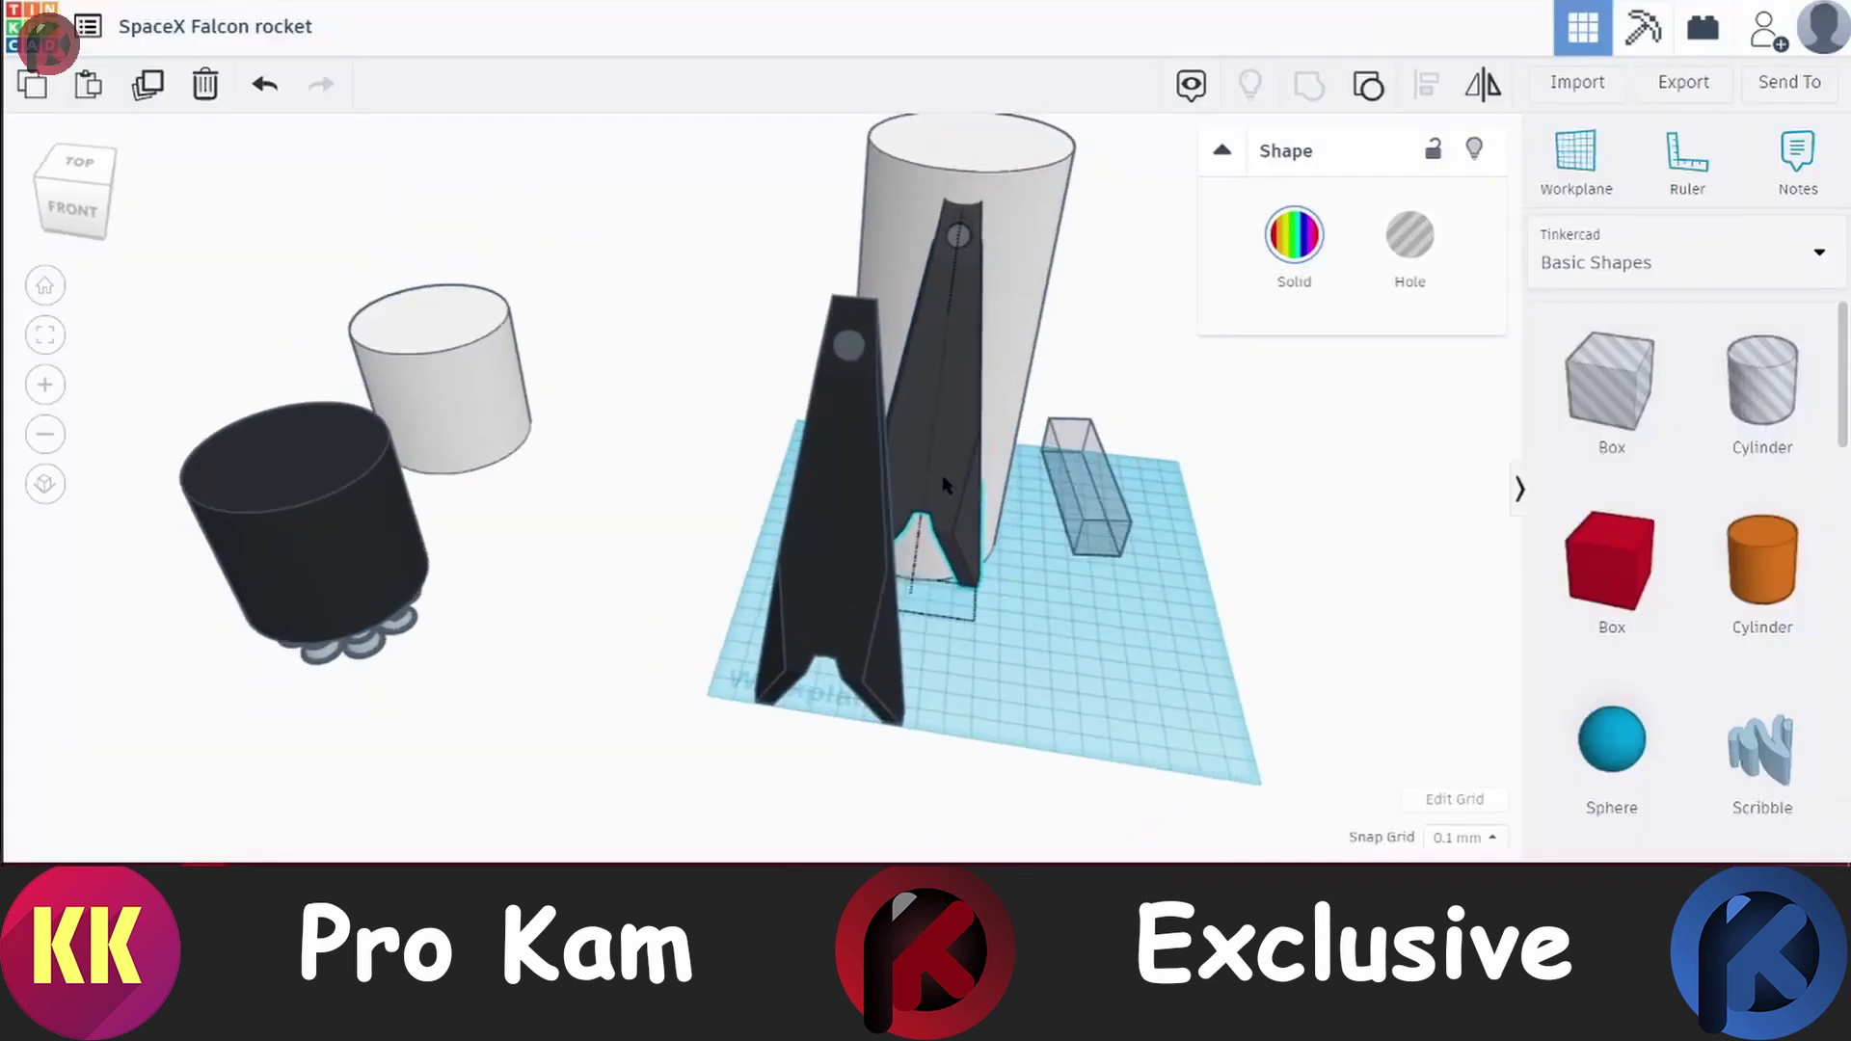
pyautogui.moveTo(998, 337)
pyautogui.mouseDown(button='right')
pyautogui.moveTo(1061, 633)
pyautogui.moveTo(826, 576)
pyautogui.moveTo(979, 504)
pyautogui.mouseUp(button='right')
pyautogui.click(978, 504)
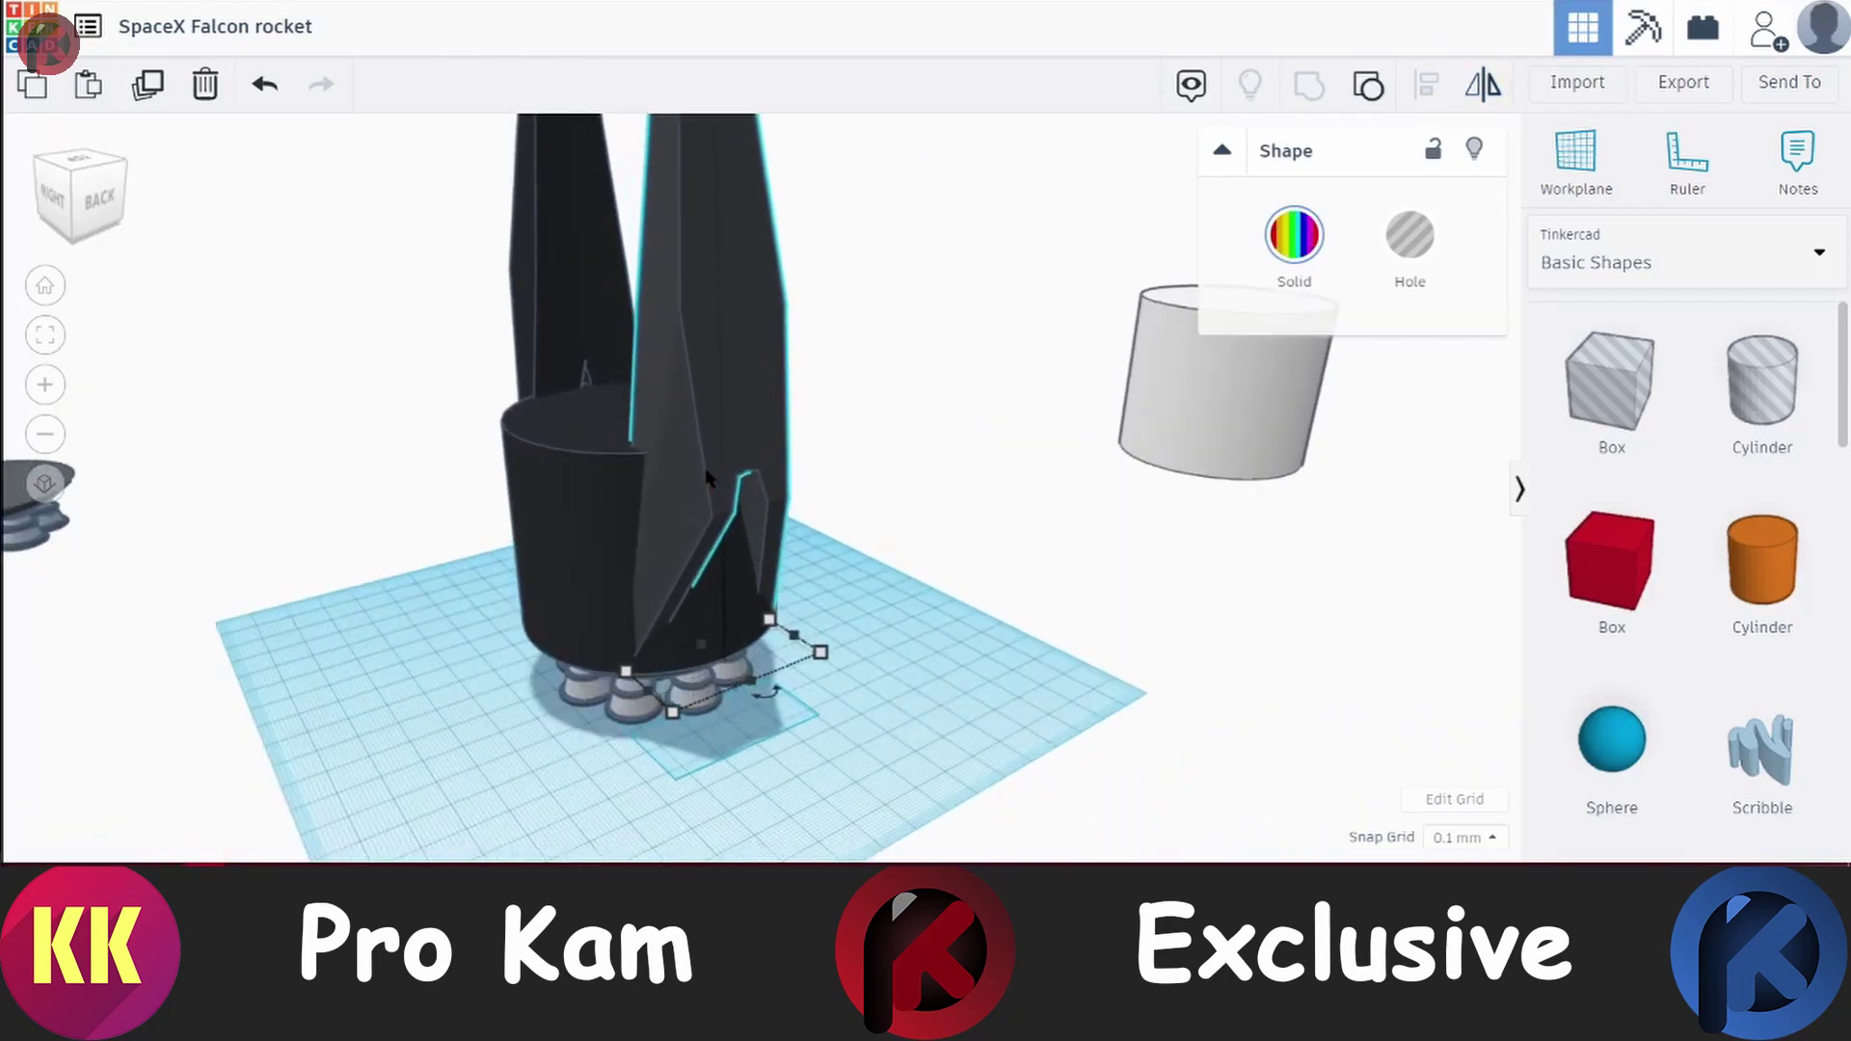
pyautogui.moveTo(707, 477); pyautogui.dragTo(1053, 681, button='right')
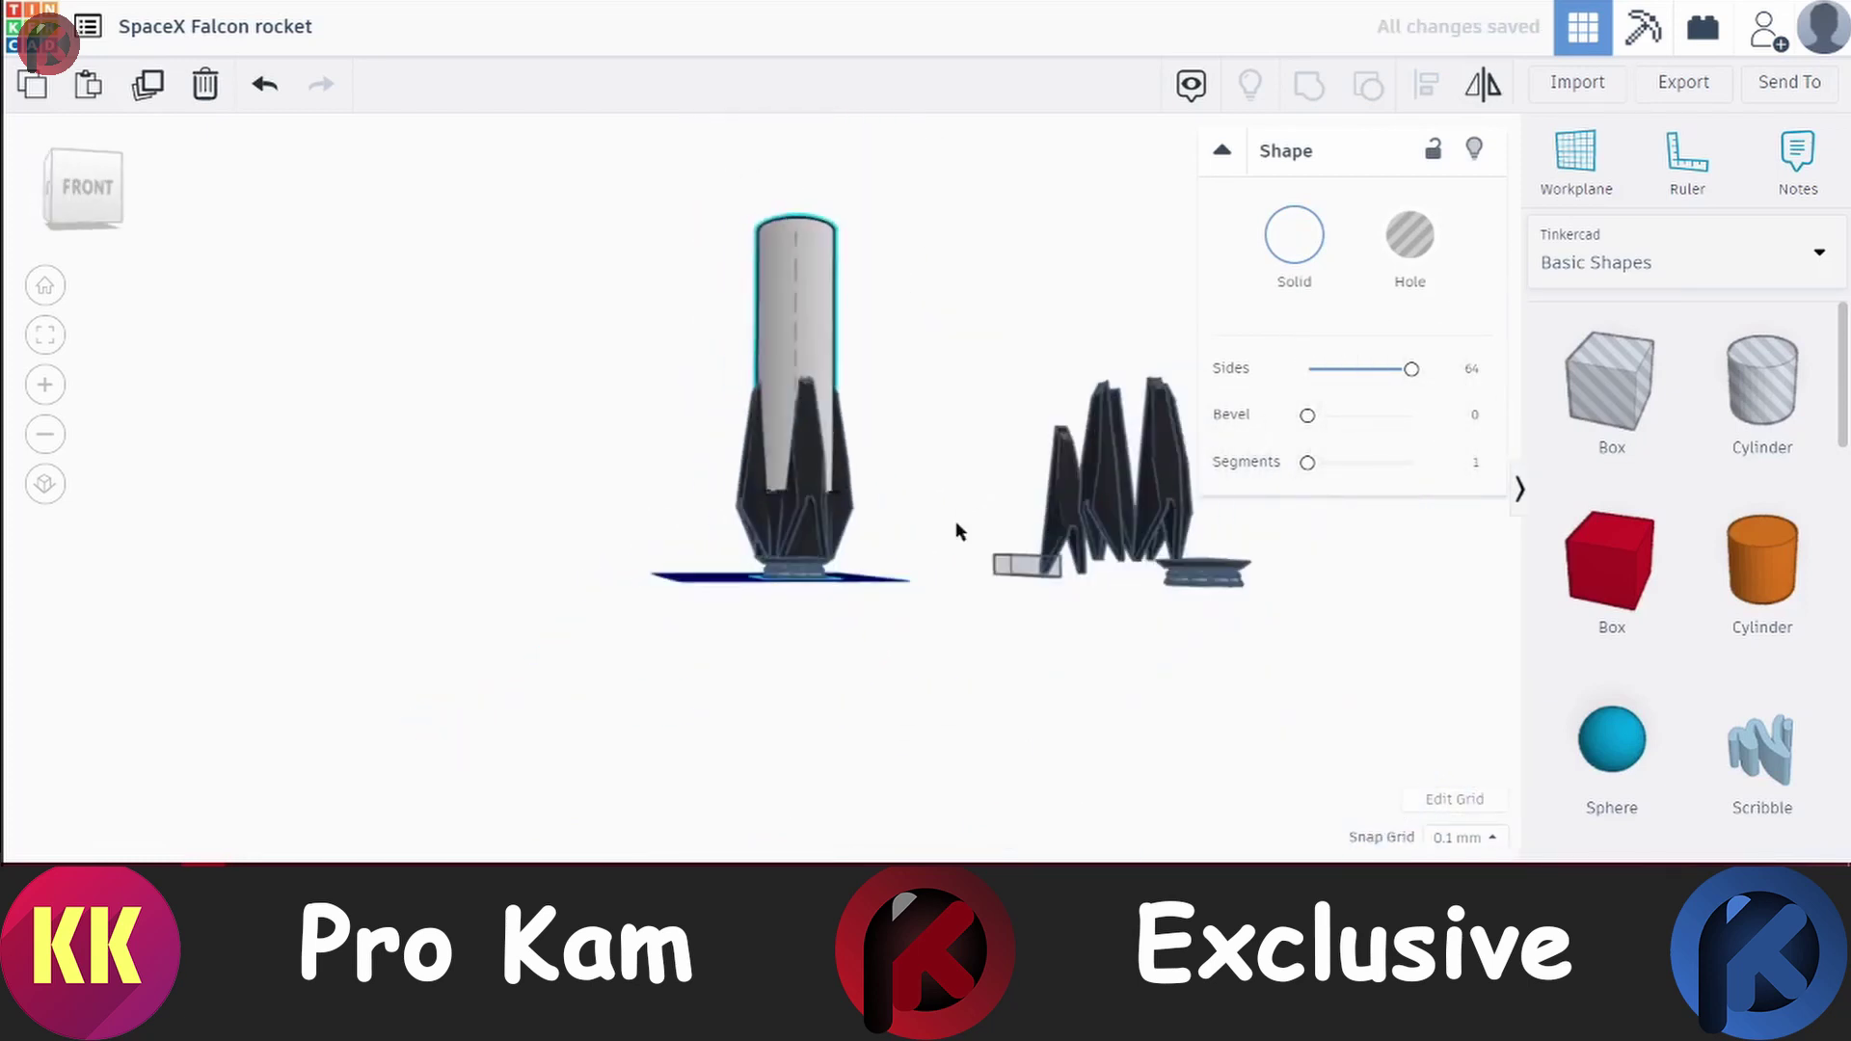
# Position the thin 2.40 mm rod against the edge of the white body
pyautogui.scroll(5, 849, 496)
pyautogui.scroll(-3, 1036, 605)
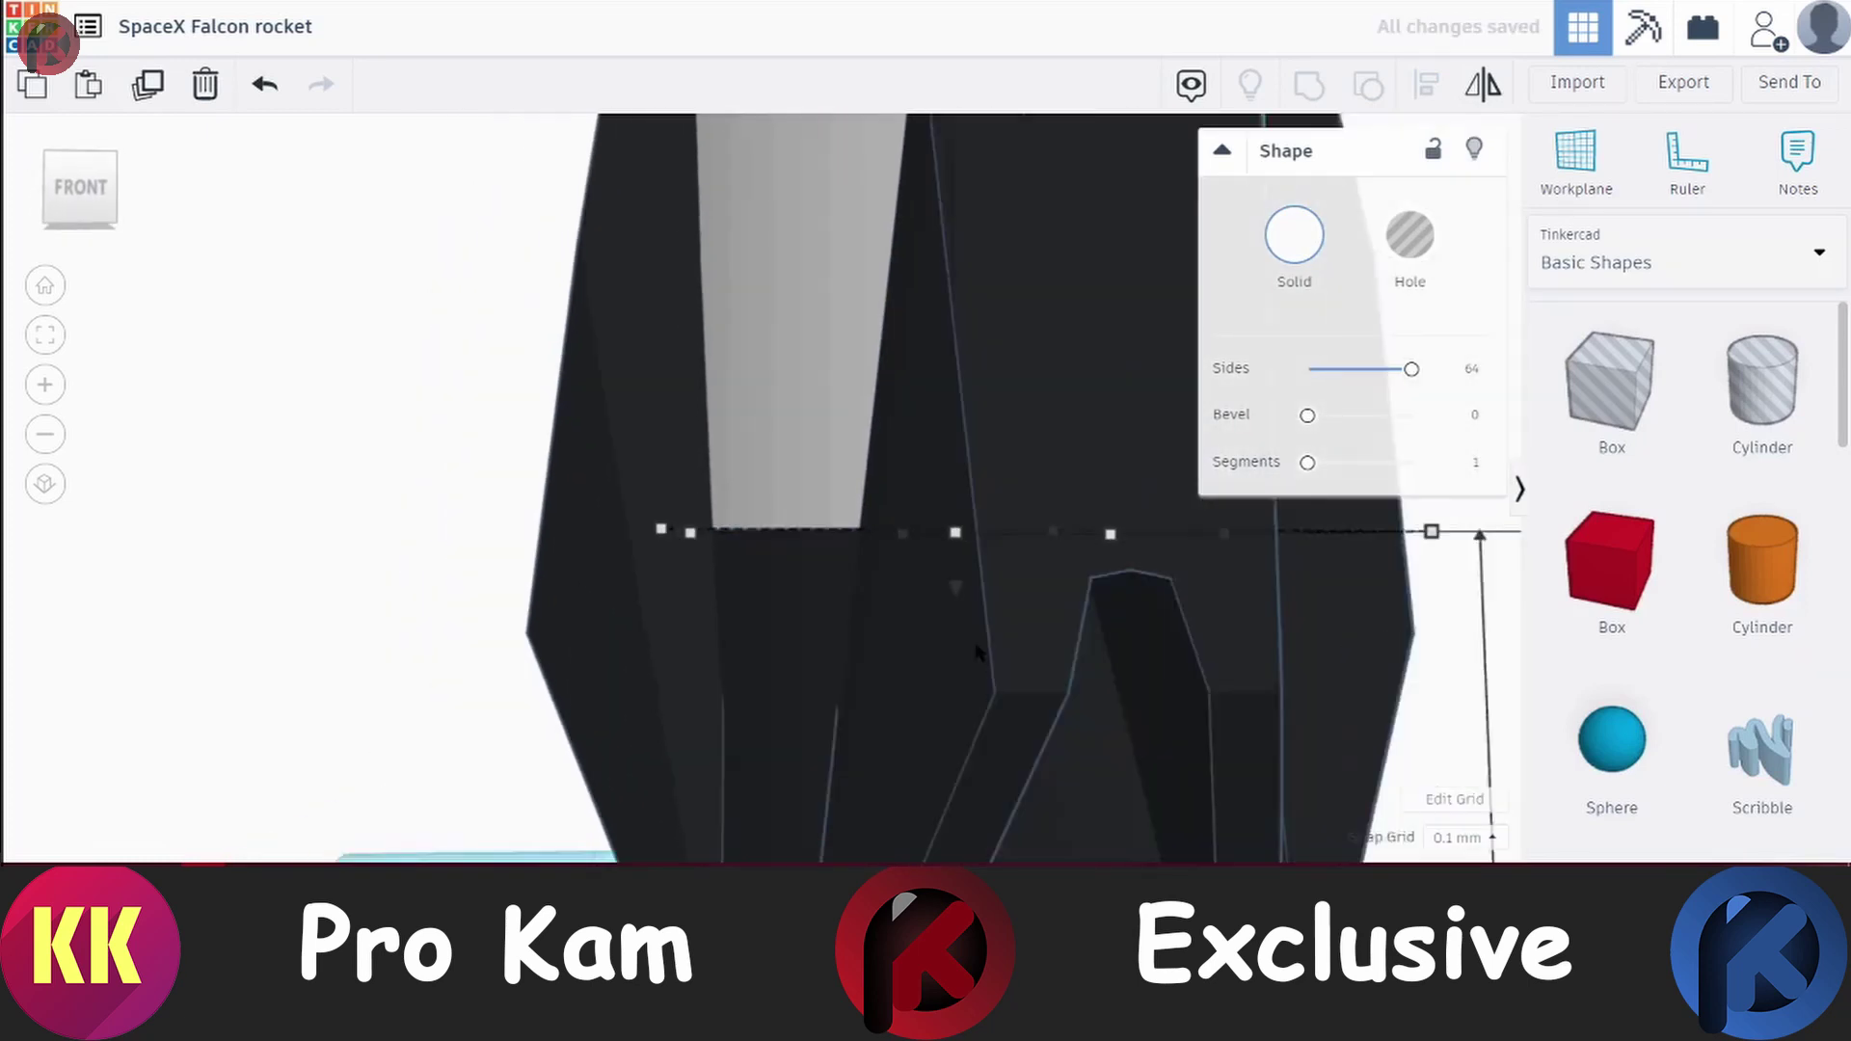
pyautogui.scroll(-3, 808, 527)
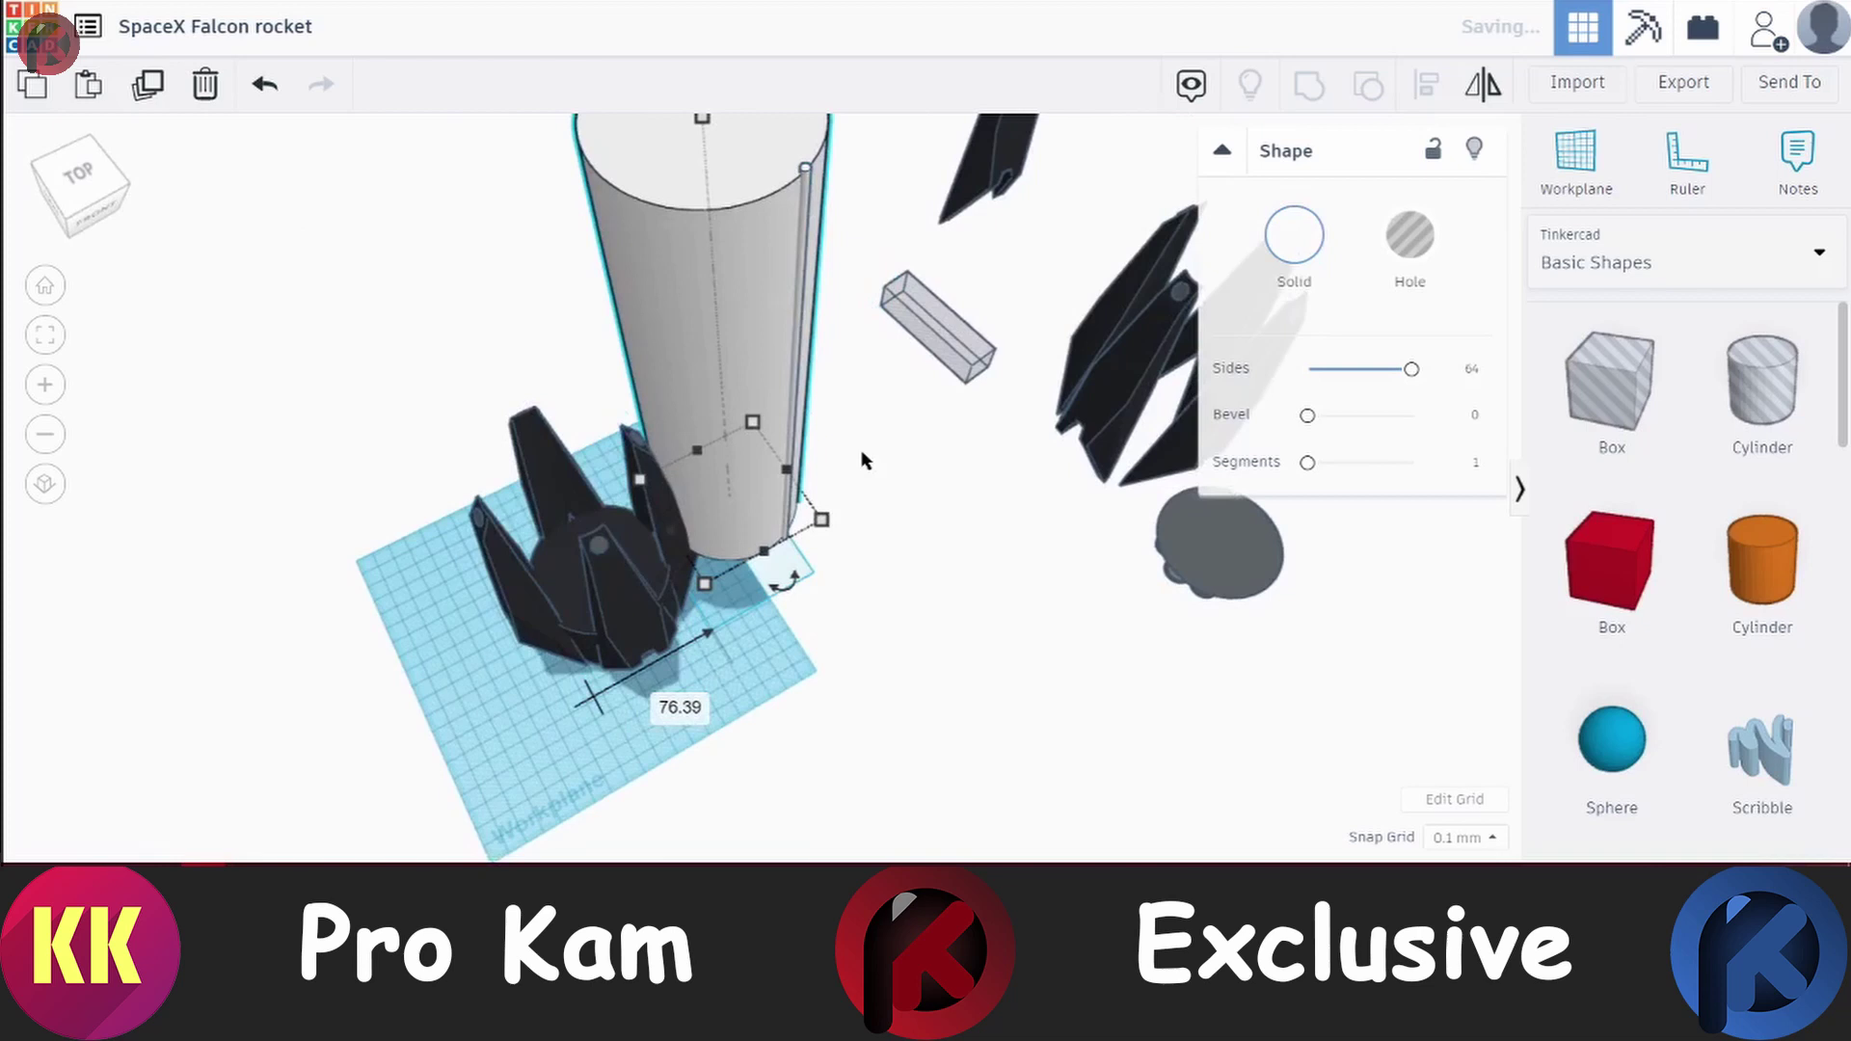
pyautogui.moveTo(865, 461)
pyautogui.mouseDown(button='right')
pyautogui.moveTo(752, 414)
pyautogui.moveTo(694, 593)
pyautogui.mouseUp(button='right')
pyautogui.moveTo(755, 637); pyautogui.dragTo(762, 604)
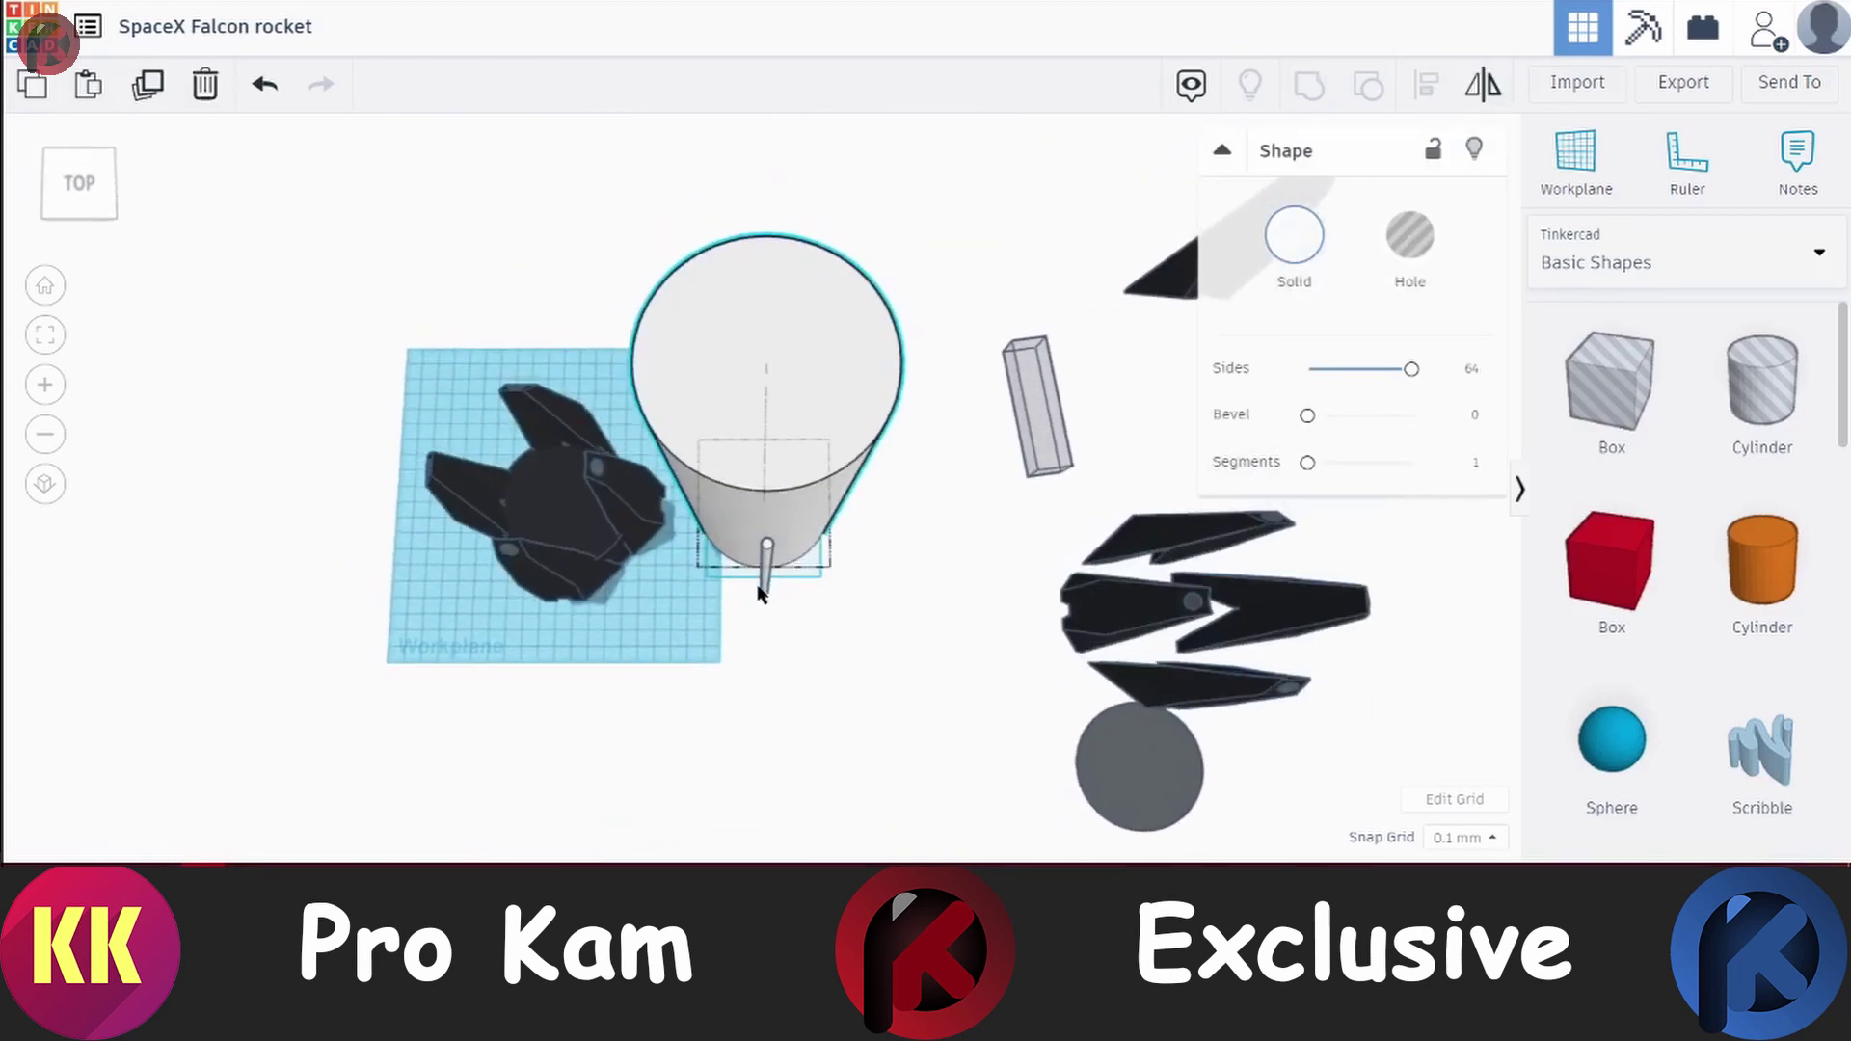
pyautogui.moveTo(761, 604)
pyautogui.mouseDown(button='right')
pyautogui.moveTo(757, 580)
pyautogui.moveTo(821, 536)
pyautogui.mouseUp(button='right')
pyautogui.click(837, 618)
pyautogui.scroll(3, 839, 364)
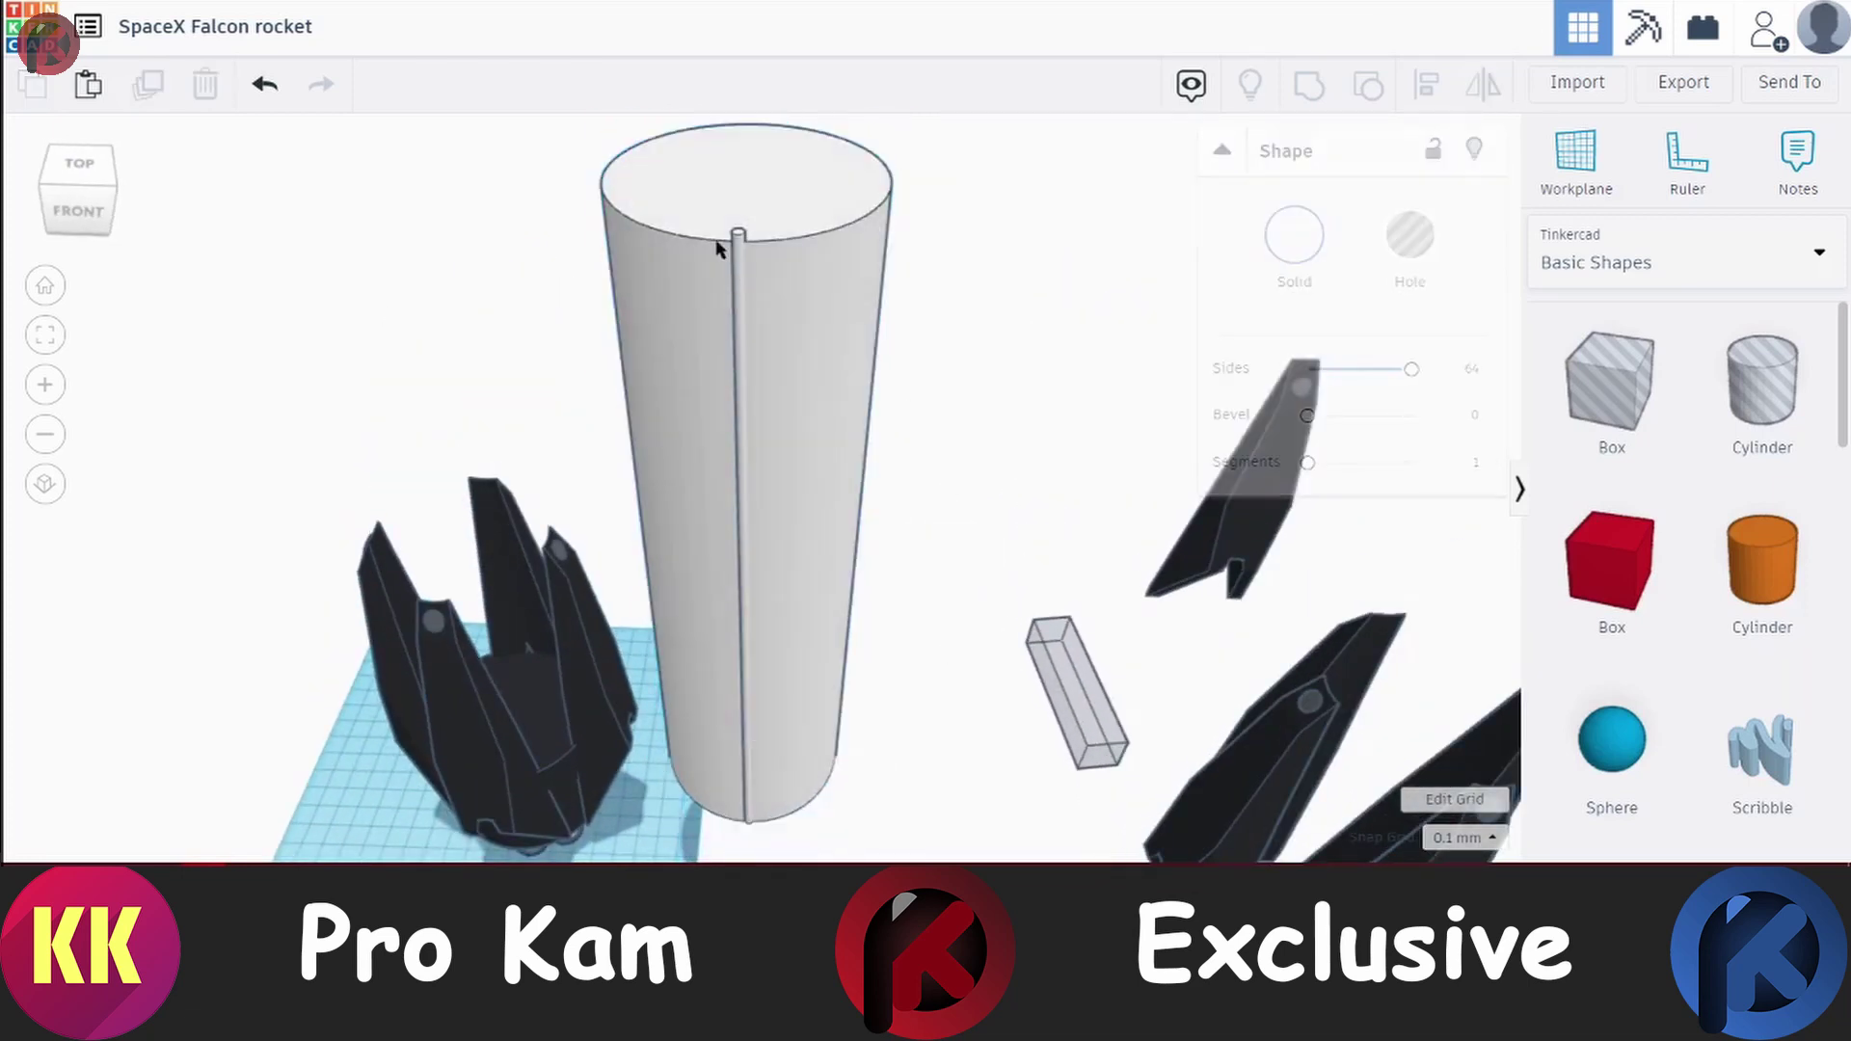
pyautogui.scroll(-2, 810, 261)
pyautogui.scroll(4, 735, 627)
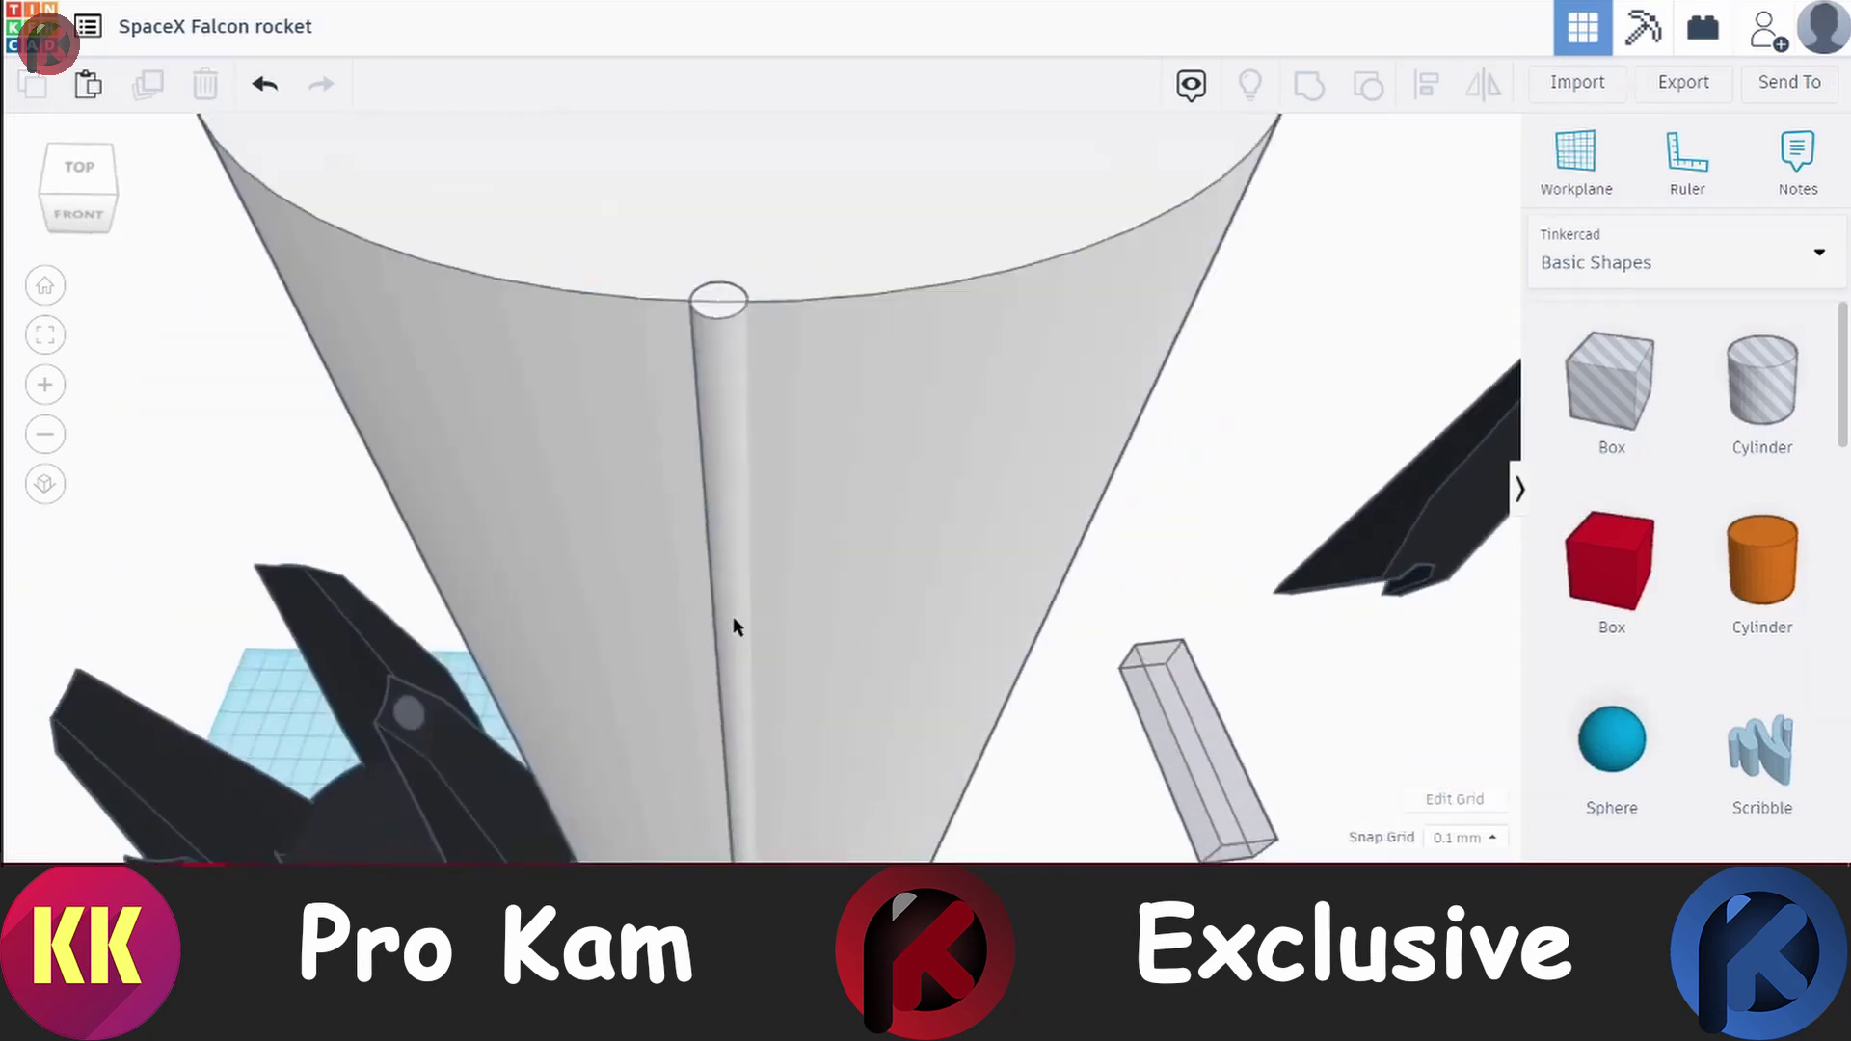
pyautogui.click(736, 627)
pyautogui.scroll(-4, 771, 675)
pyautogui.scroll(4, 745, 449)
# Rotate the body with its rod to place another rod at a different spot
pyautogui.moveTo(748, 449)
pyautogui.mouseDown(button='right')
pyautogui.moveTo(777, 339)
pyautogui.moveTo(838, 769)
pyautogui.moveTo(704, 754)
pyautogui.mouseUp(button='right')
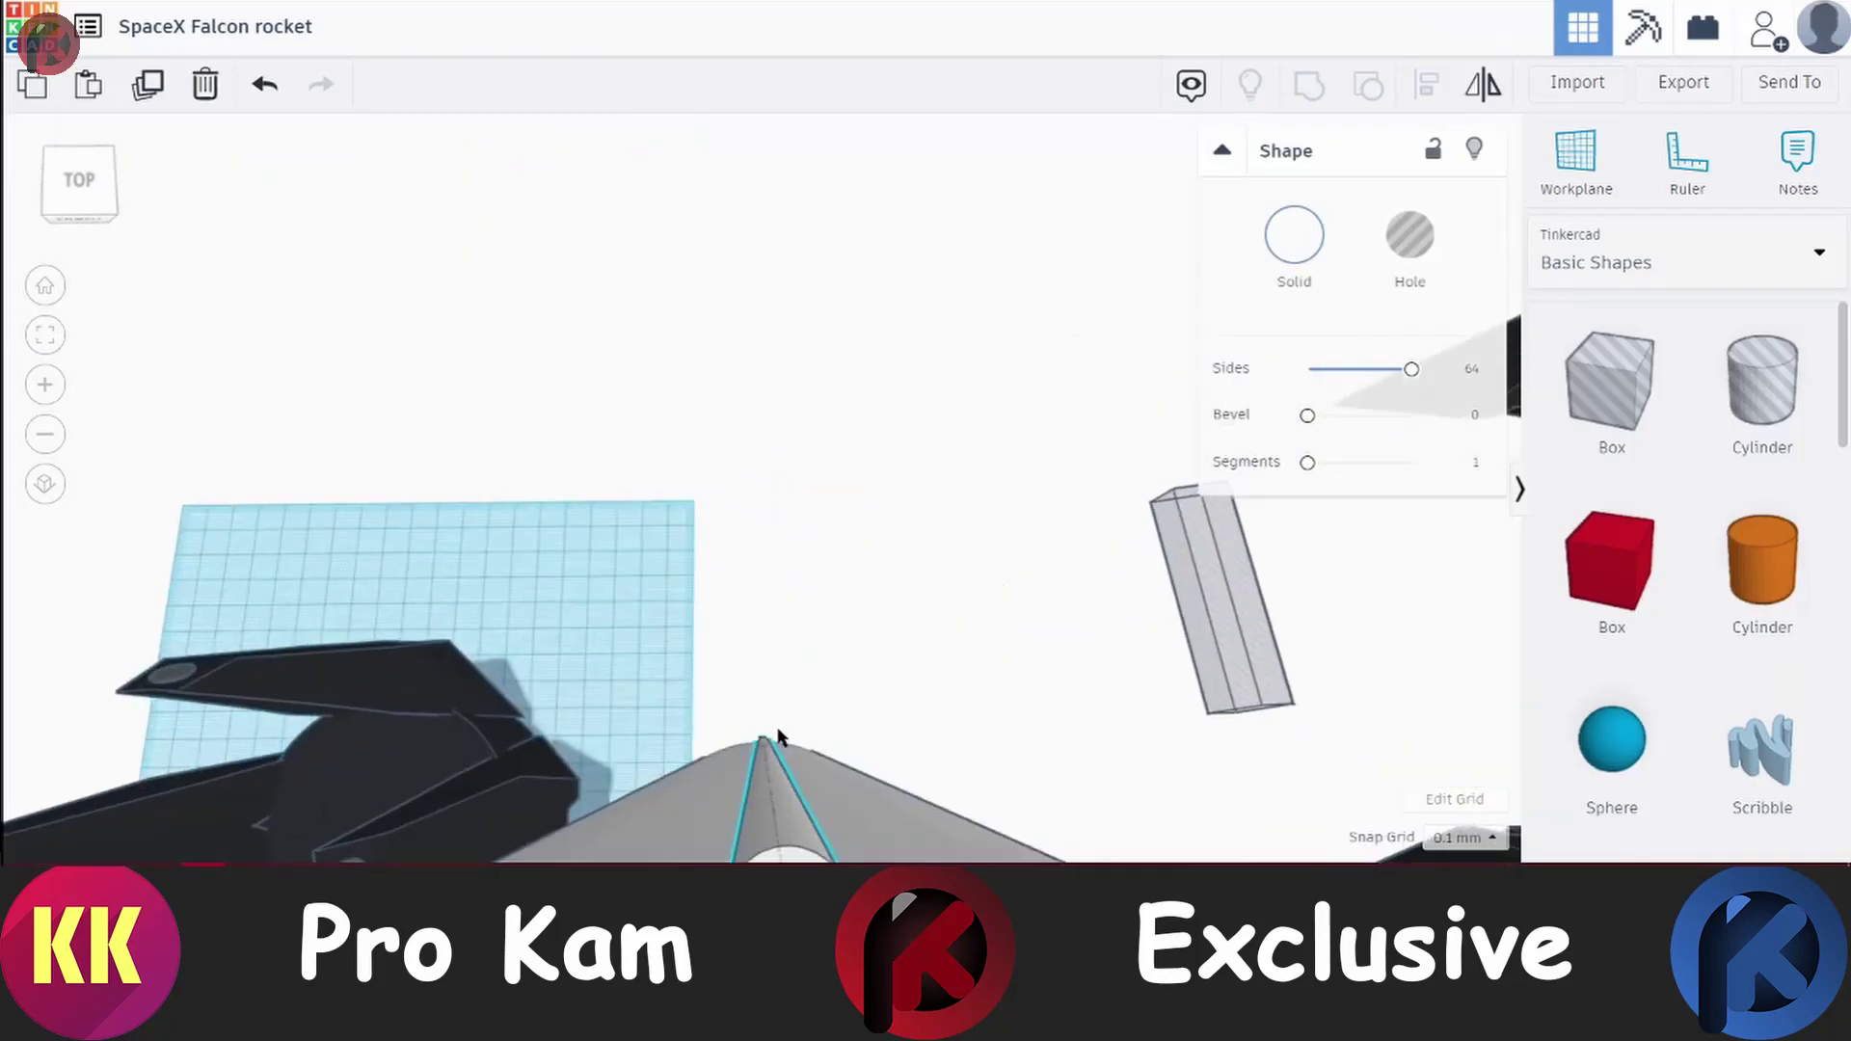
pyautogui.scroll(5, 777, 711)
pyautogui.scroll(-5, 777, 743)
pyautogui.scroll(5, 718, 579)
pyautogui.scroll(-5, 718, 582)
pyautogui.keyDown('shift'); pyautogui.click(775, 599); pyautogui.keyUp('shift')
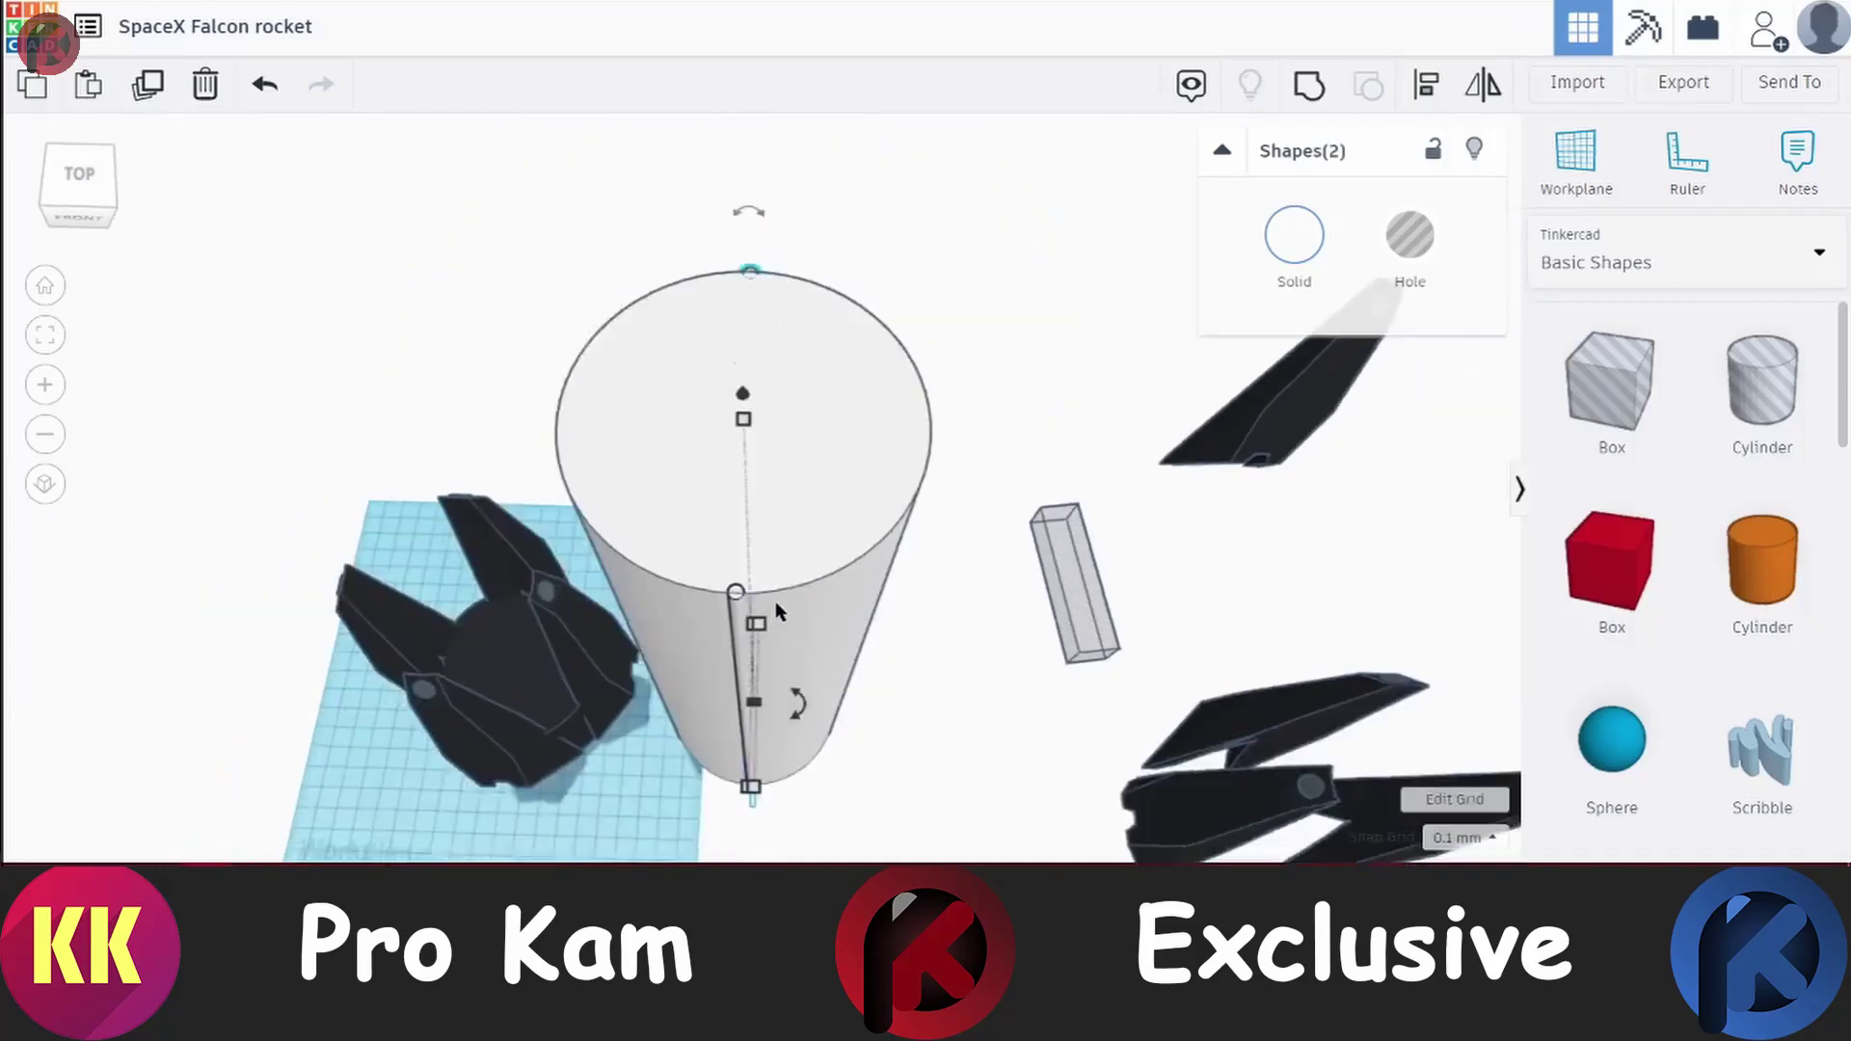
pyautogui.moveTo(775, 600); pyautogui.dragTo(814, 619)
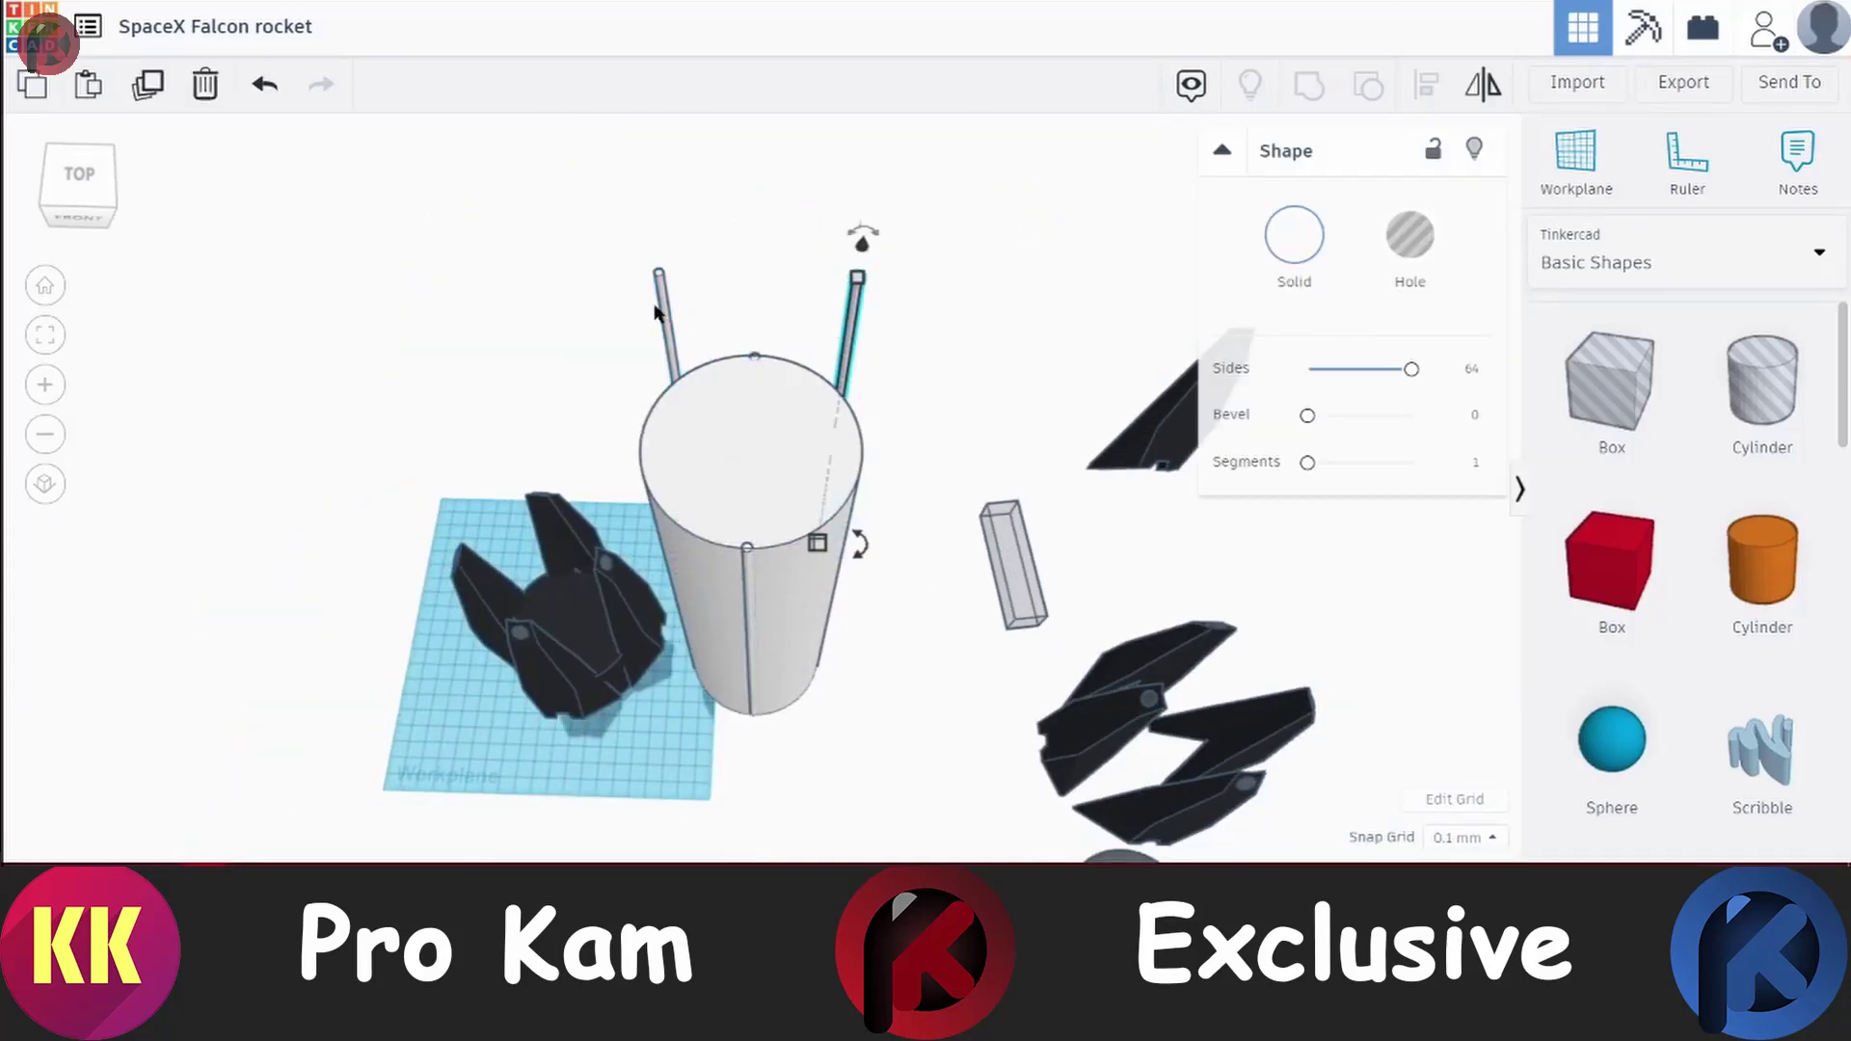
pyautogui.moveTo(810, 689); pyautogui.dragTo(822, 417, button='right')
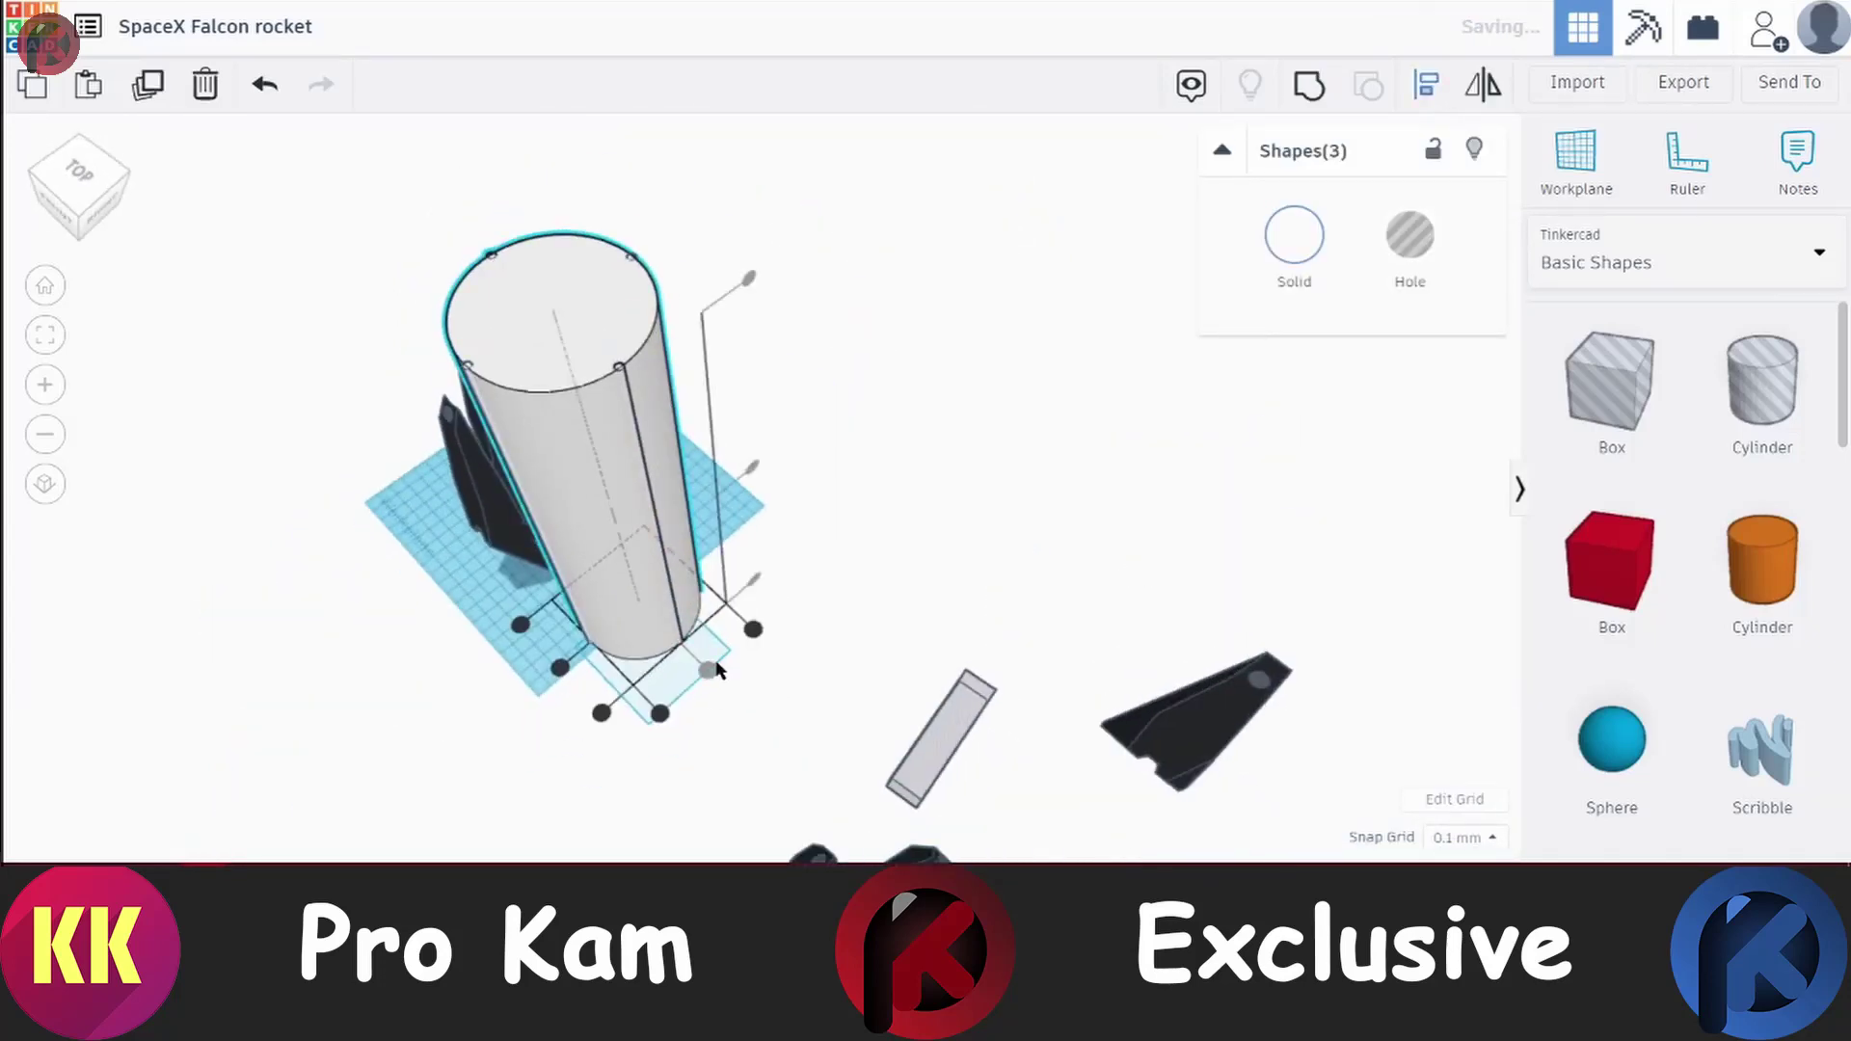
pyautogui.scroll(3, 823, 418)
pyautogui.scroll(3, 880, 351)
pyautogui.click(758, 337)
pyautogui.moveTo(758, 337); pyautogui.dragTo(826, 542, button='right')
pyautogui.scroll(-3, 826, 542)
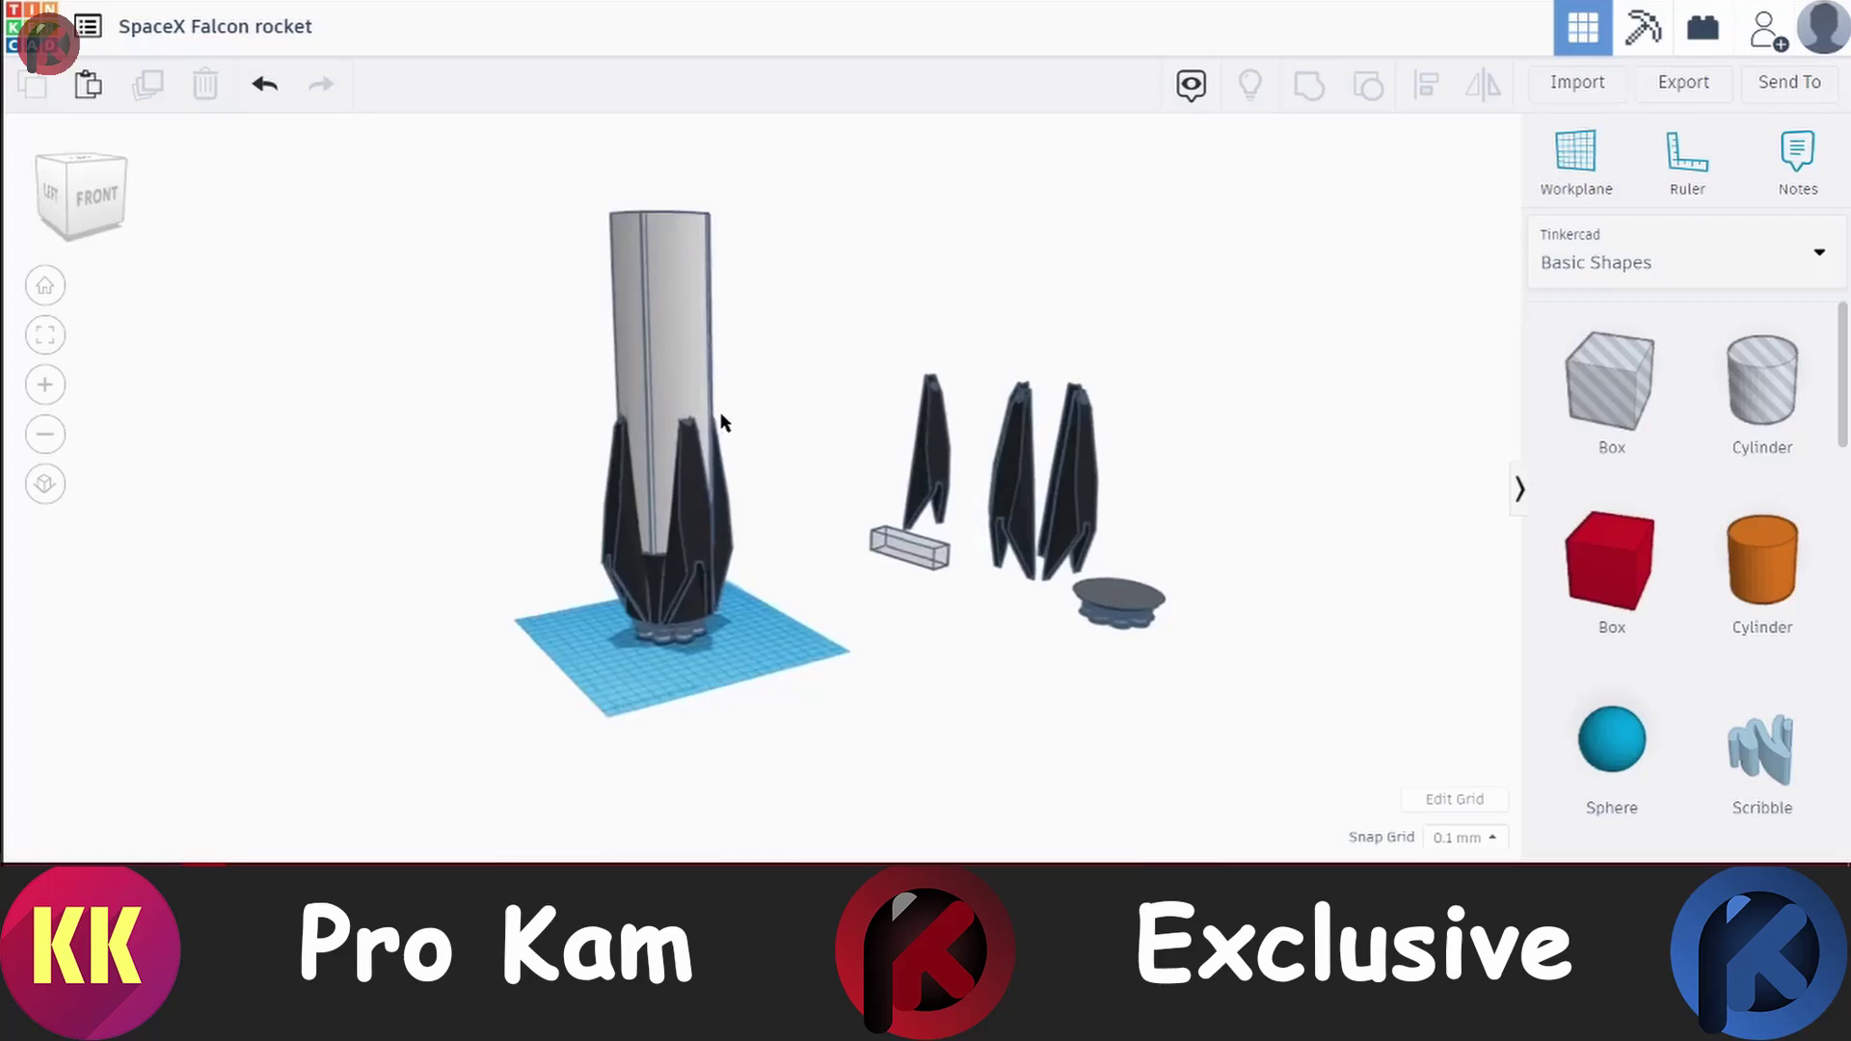
# Box-select all of the rocket's parts from a top-front view
pyautogui.moveTo(723, 422); pyautogui.dragTo(971, 529, button='right')
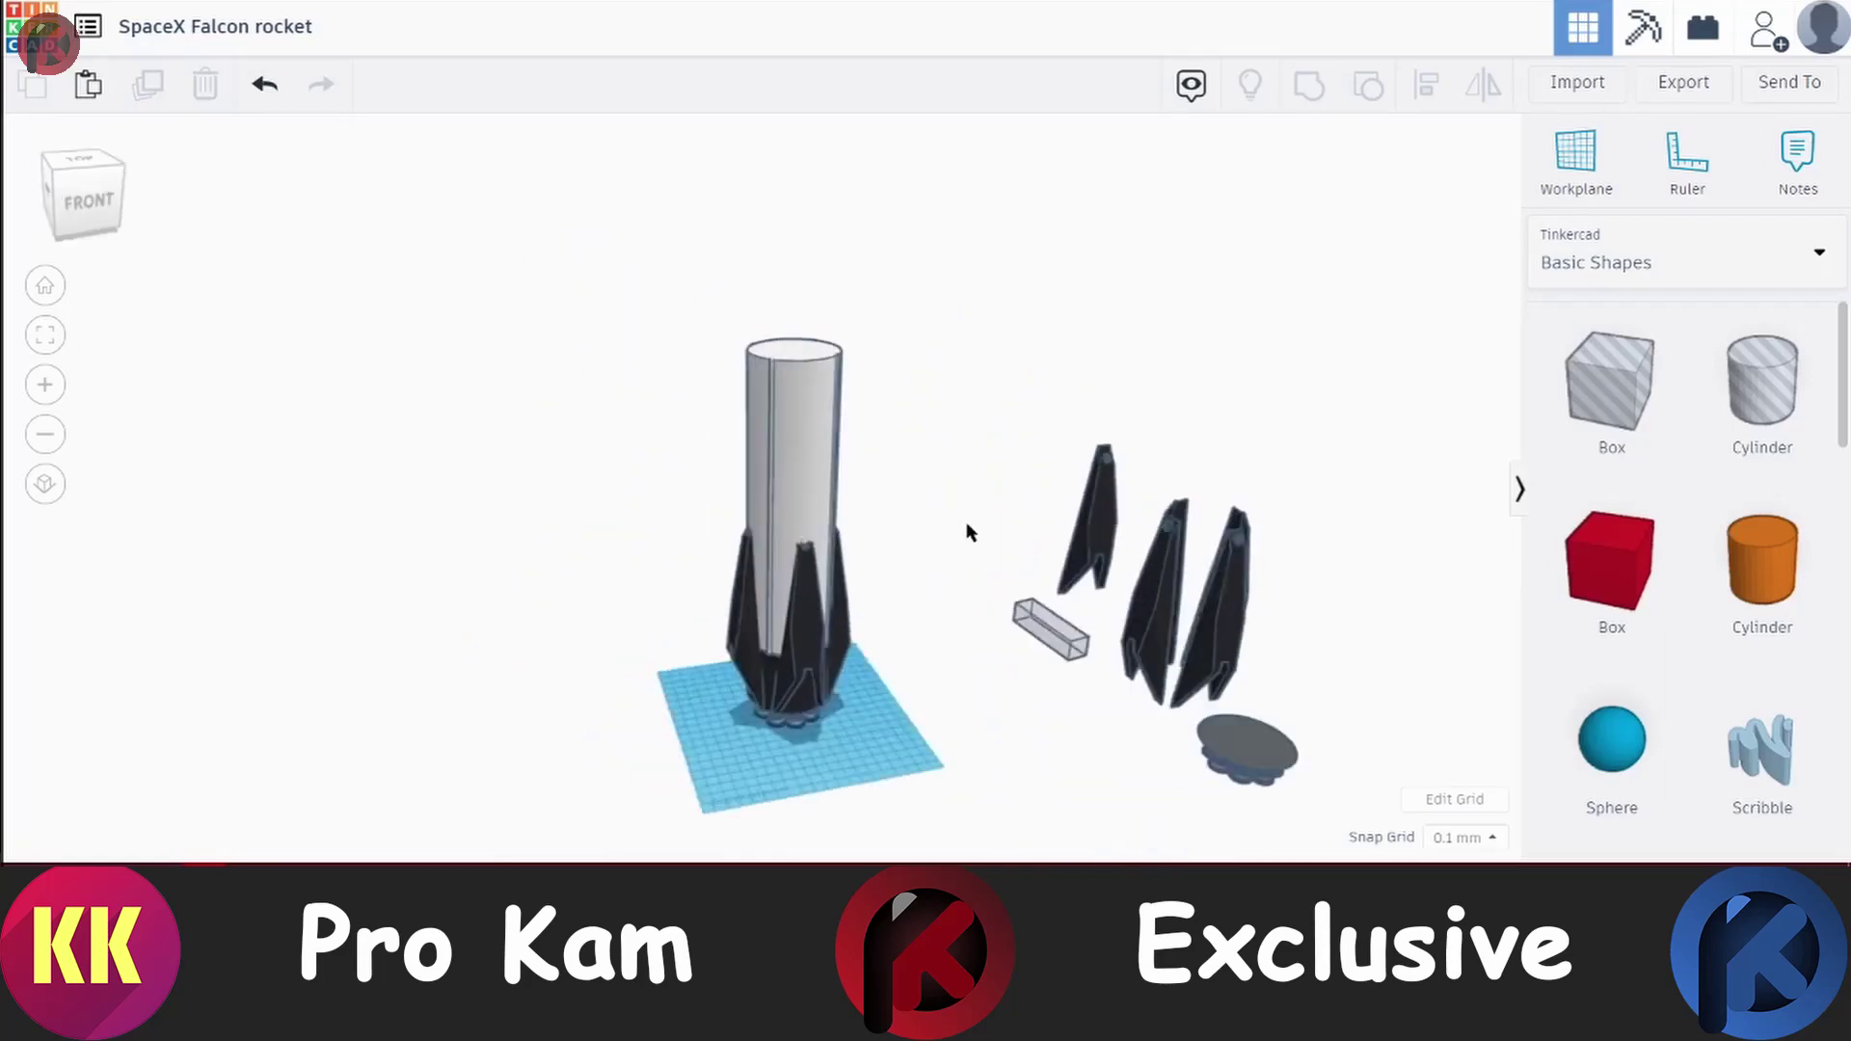
pyautogui.click(789, 553)
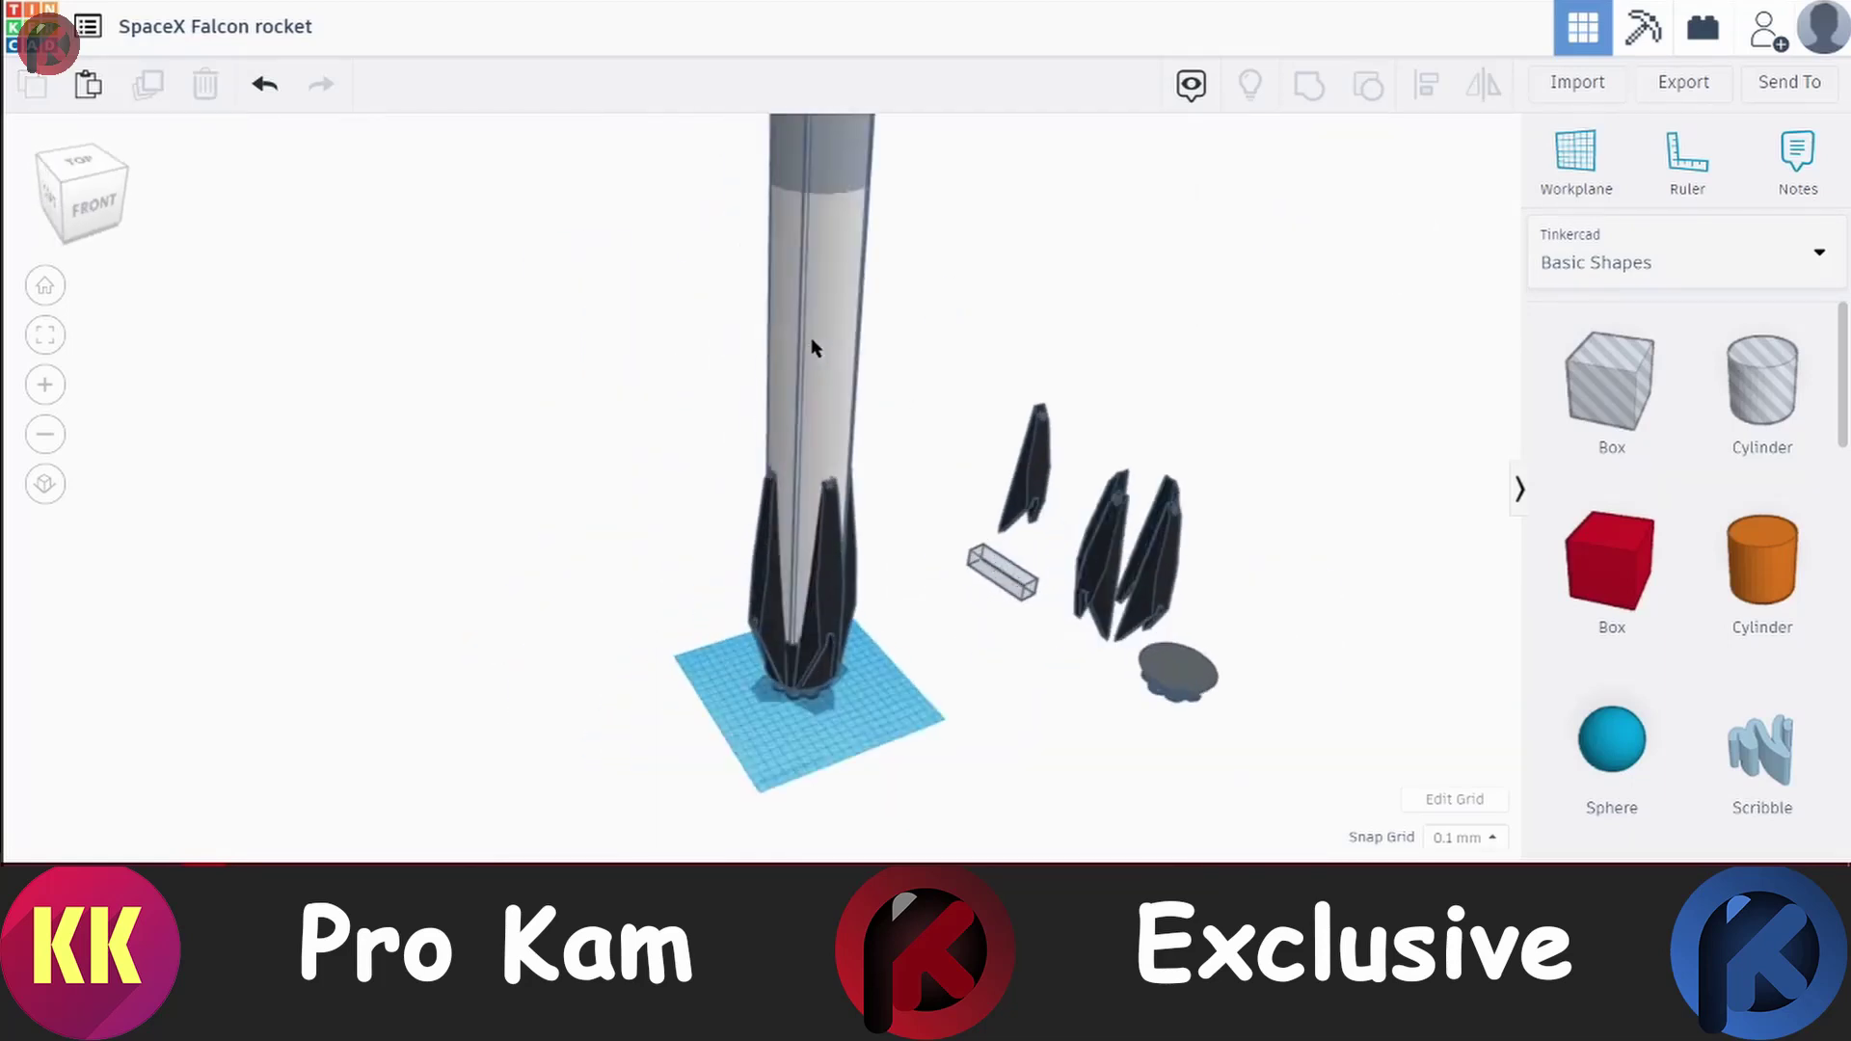
pyautogui.moveTo(706, 146); pyautogui.dragTo(835, 723)
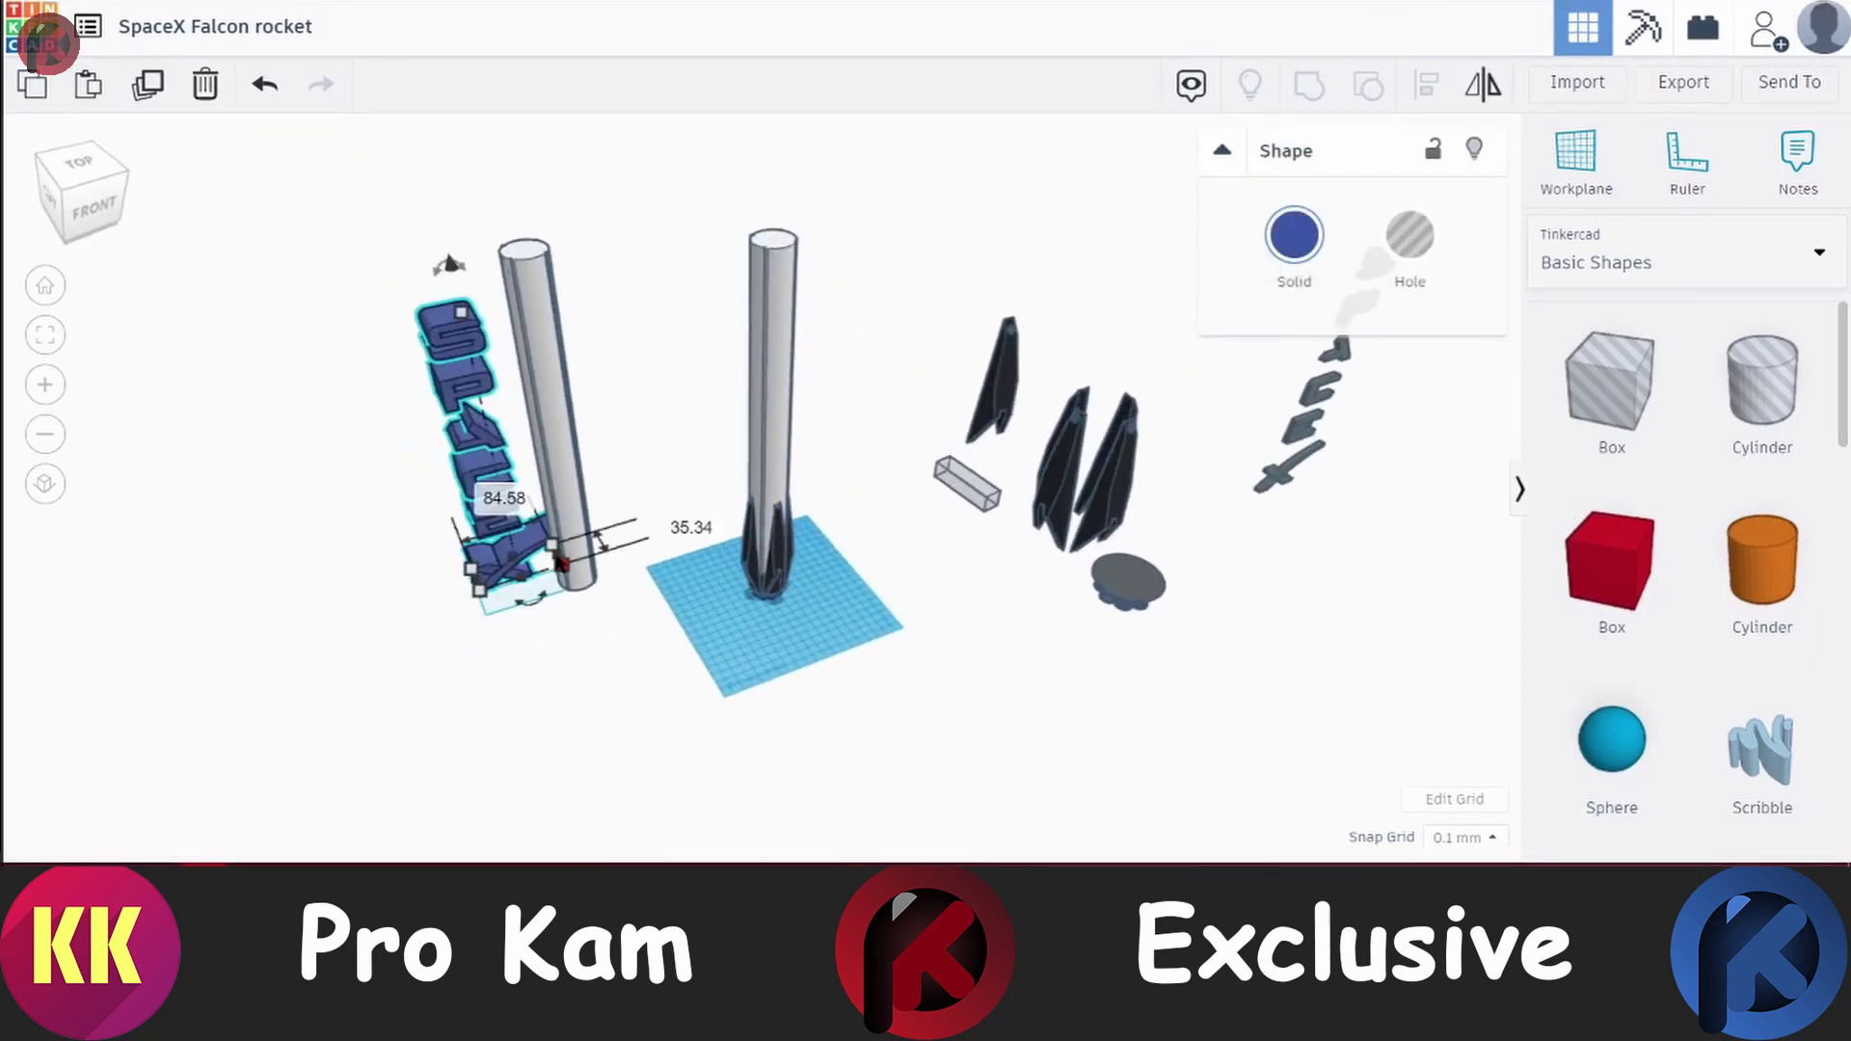
# Make the SPACEX letters narrower and view them from the front
pyautogui.moveTo(561, 563); pyautogui.dragTo(535, 559)
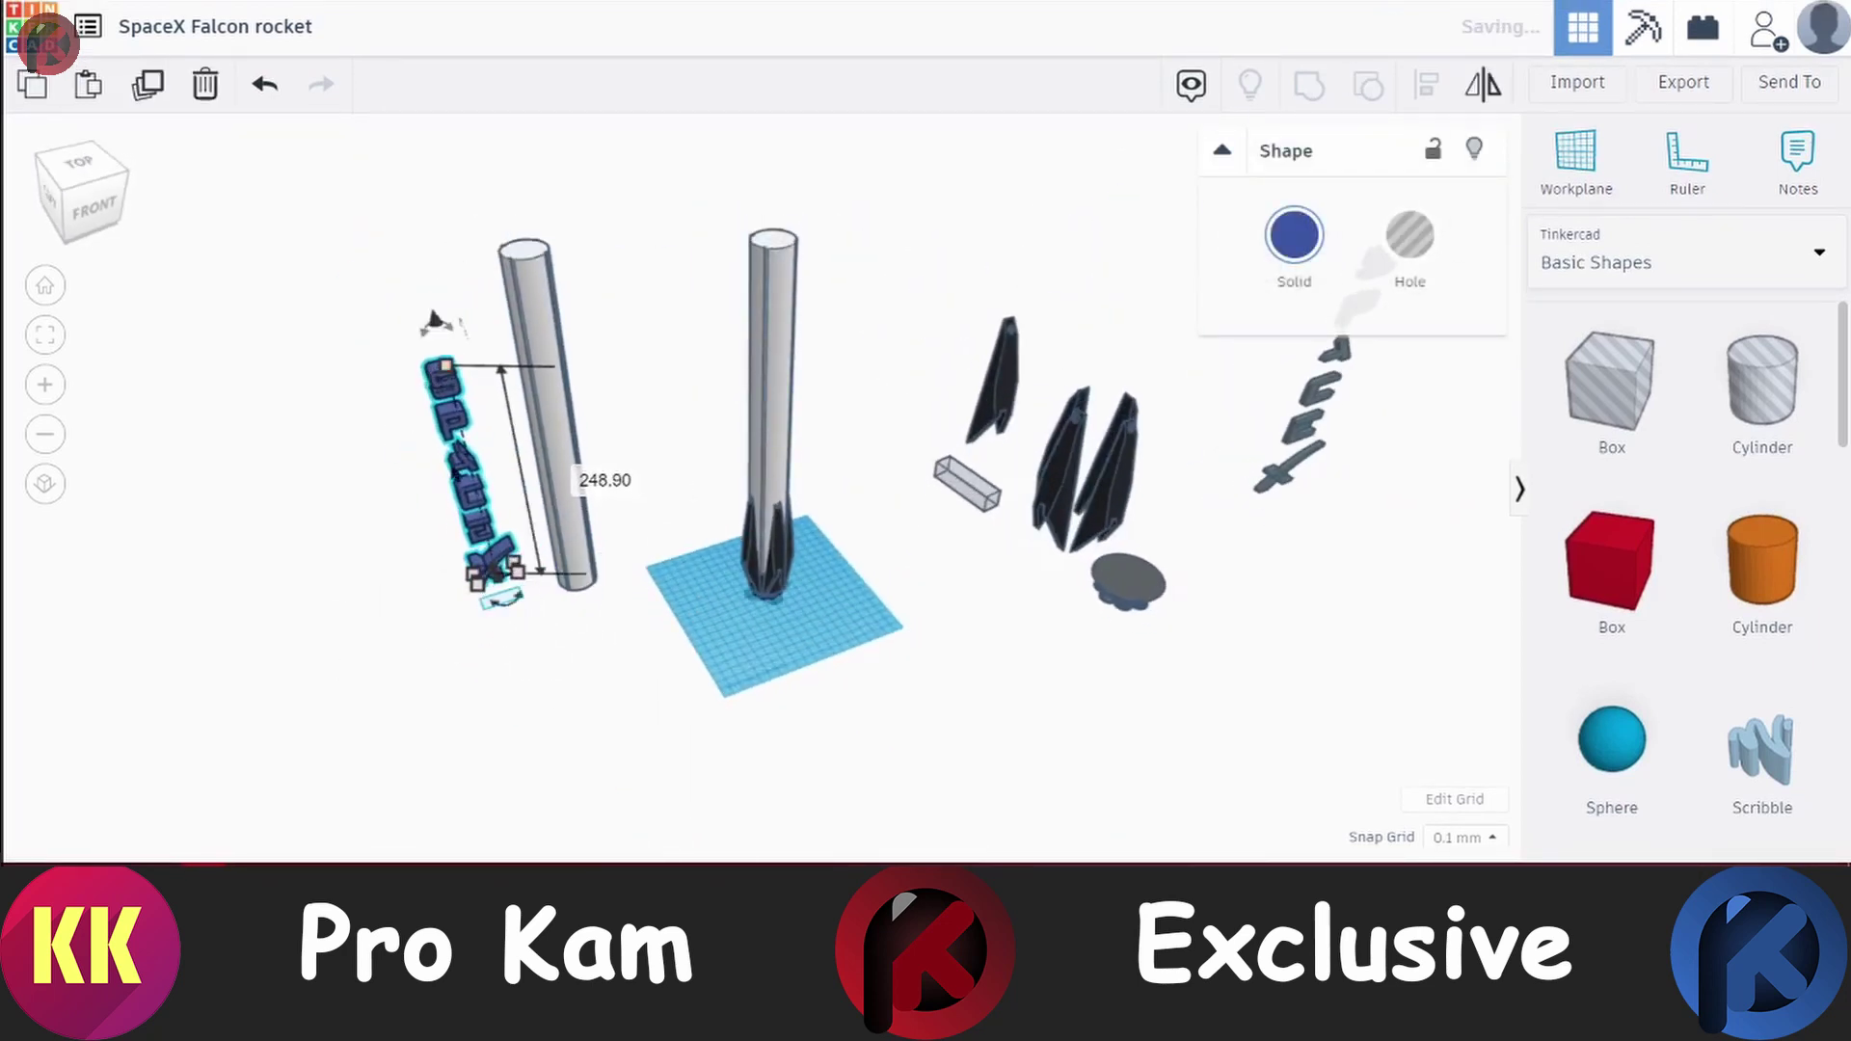
pyautogui.moveTo(457, 470)
pyautogui.mouseDown(button='right')
pyautogui.moveTo(743, 570)
pyautogui.moveTo(562, 703)
pyautogui.mouseUp(button='right')
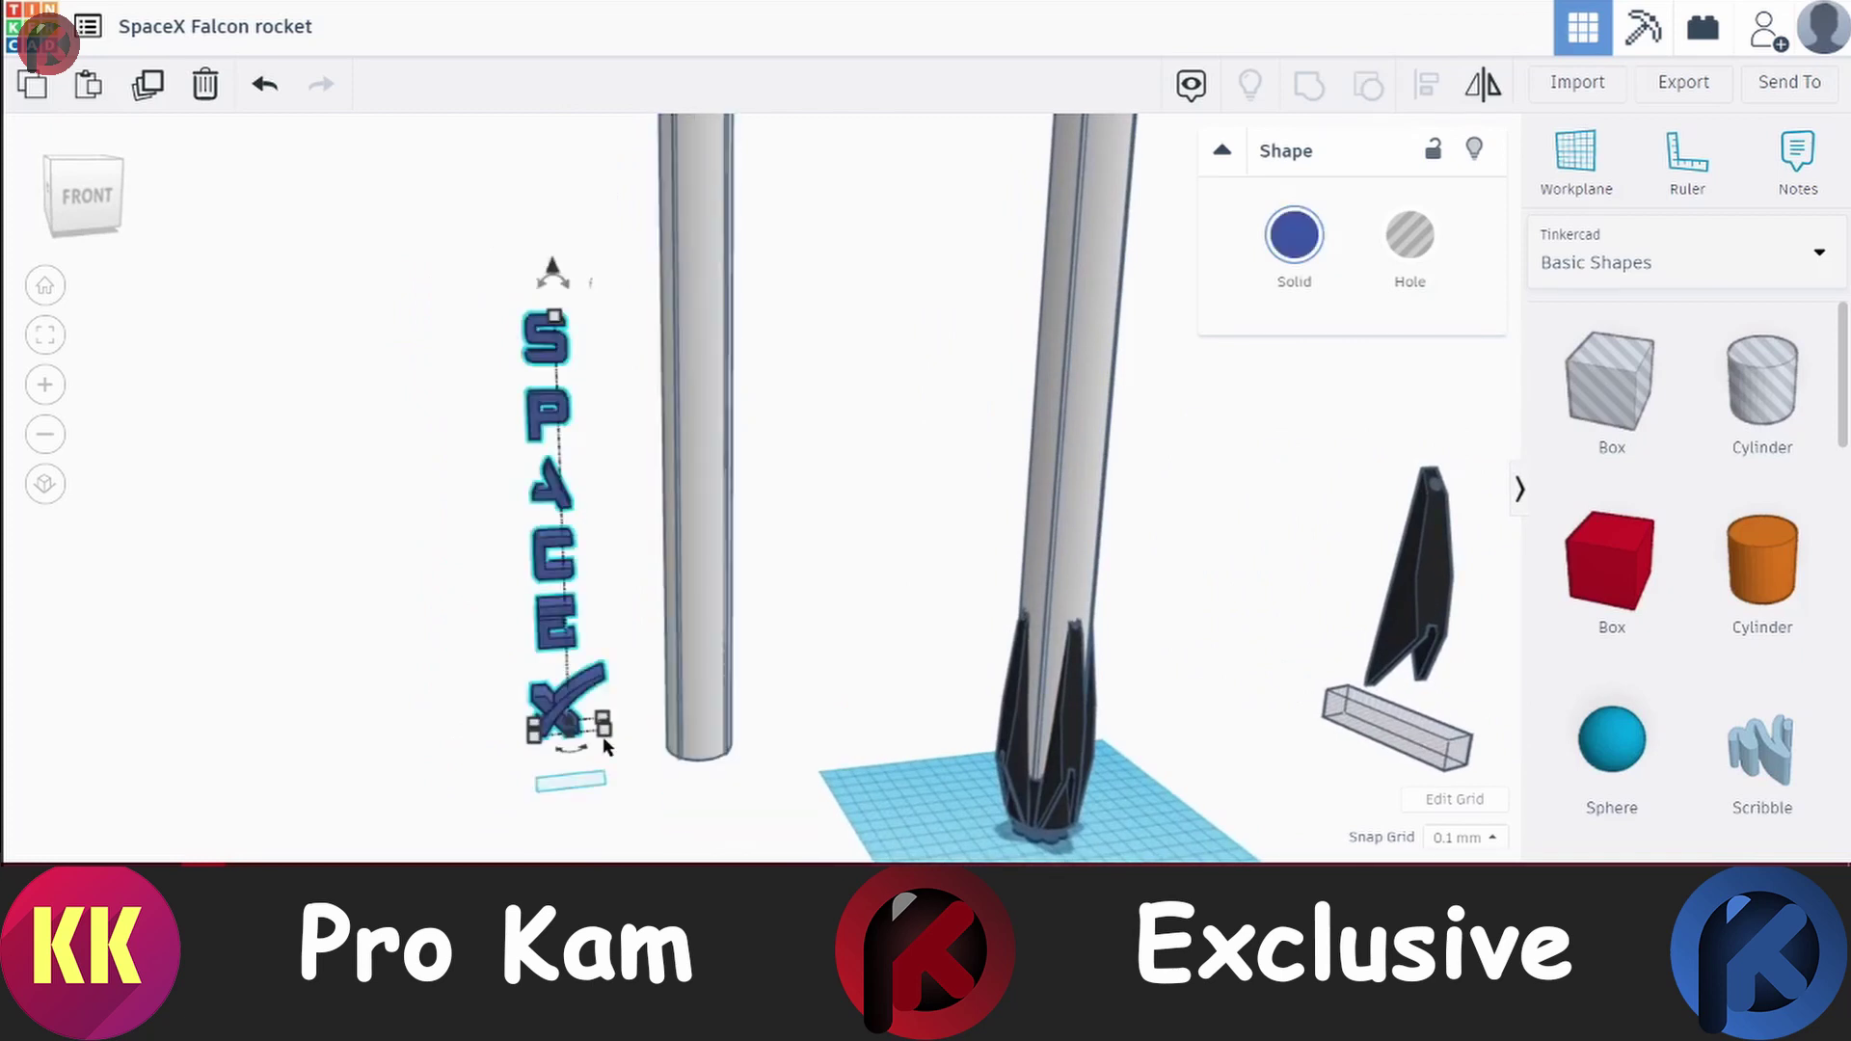
pyautogui.moveTo(590, 792); pyautogui.dragTo(535, 377, button='right')
pyautogui.moveTo(564, 443); pyautogui.dragTo(610, 506, button='right')
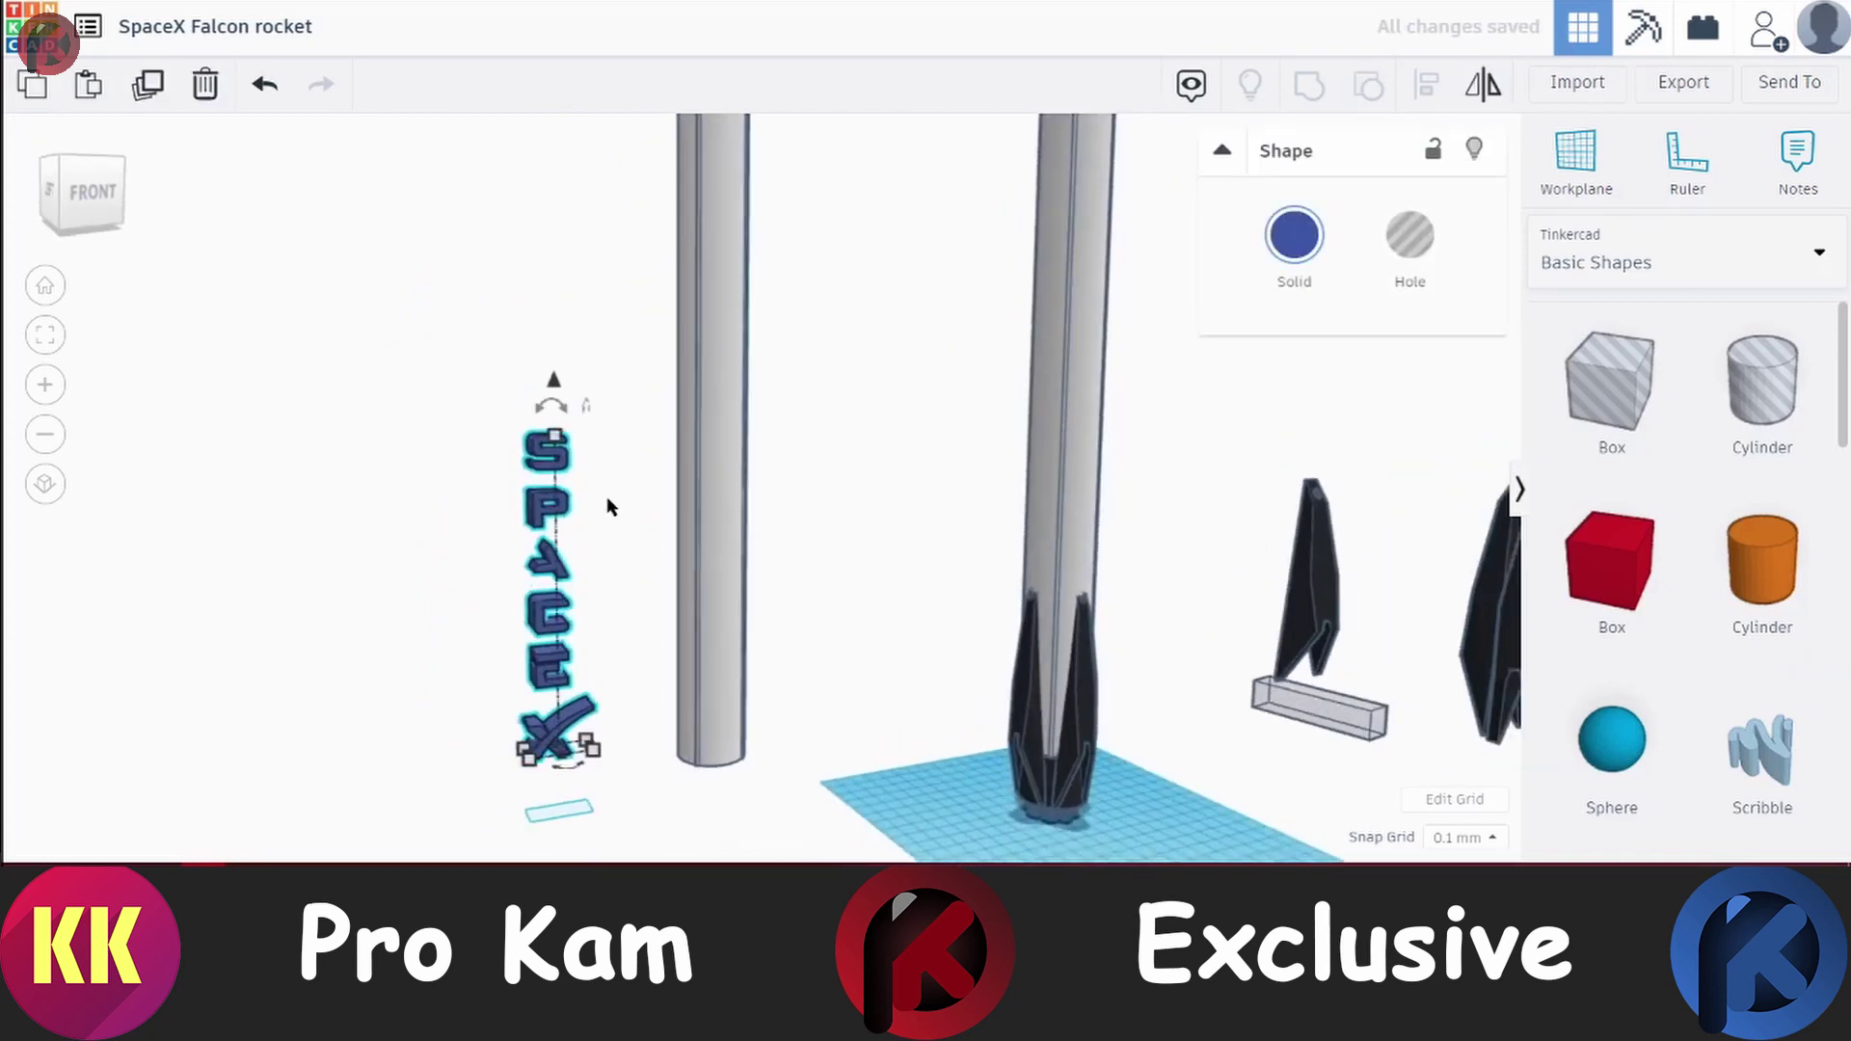
pyautogui.scroll(-3, 568, 494)
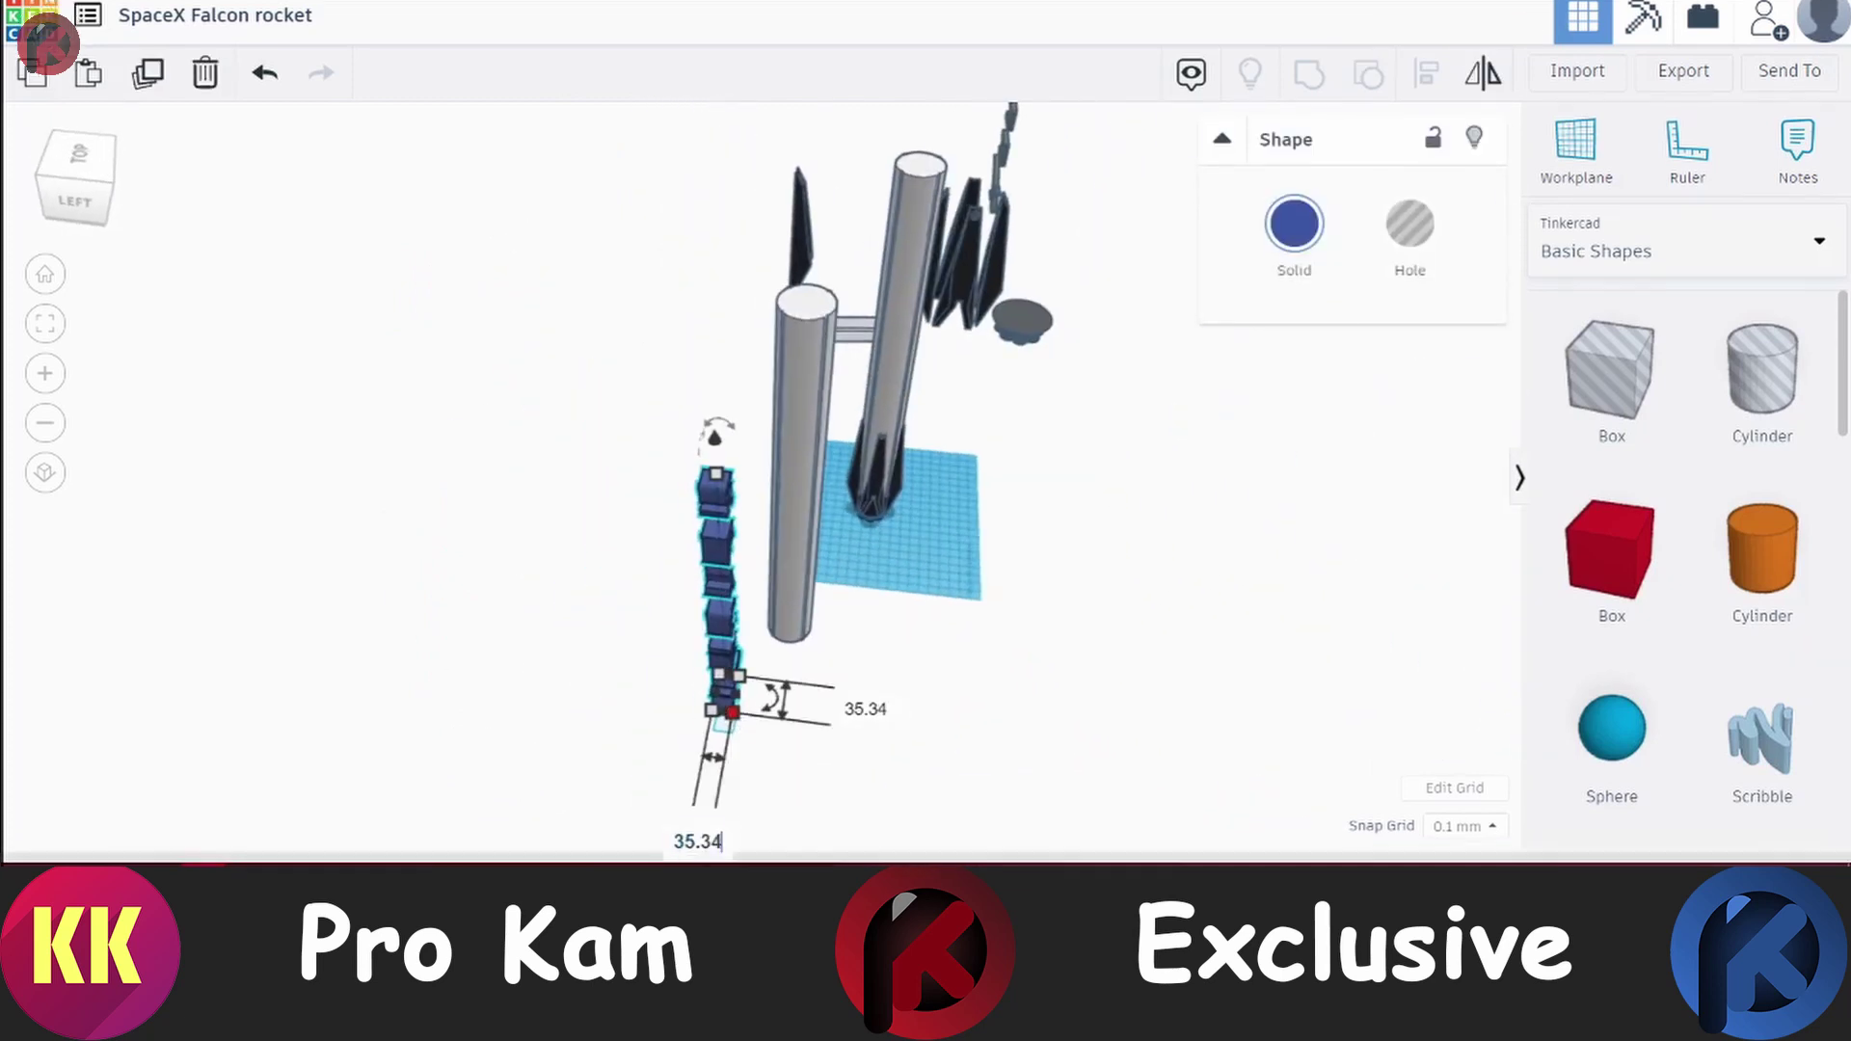
pyautogui.moveTo(723, 797)
pyautogui.mouseDown(button='right')
pyautogui.moveTo(759, 648)
pyautogui.moveTo(697, 598)
pyautogui.mouseUp(button='right')
# Select the SPACEX letters with the tall body cylinder and start aligning them
pyautogui.click(698, 598)
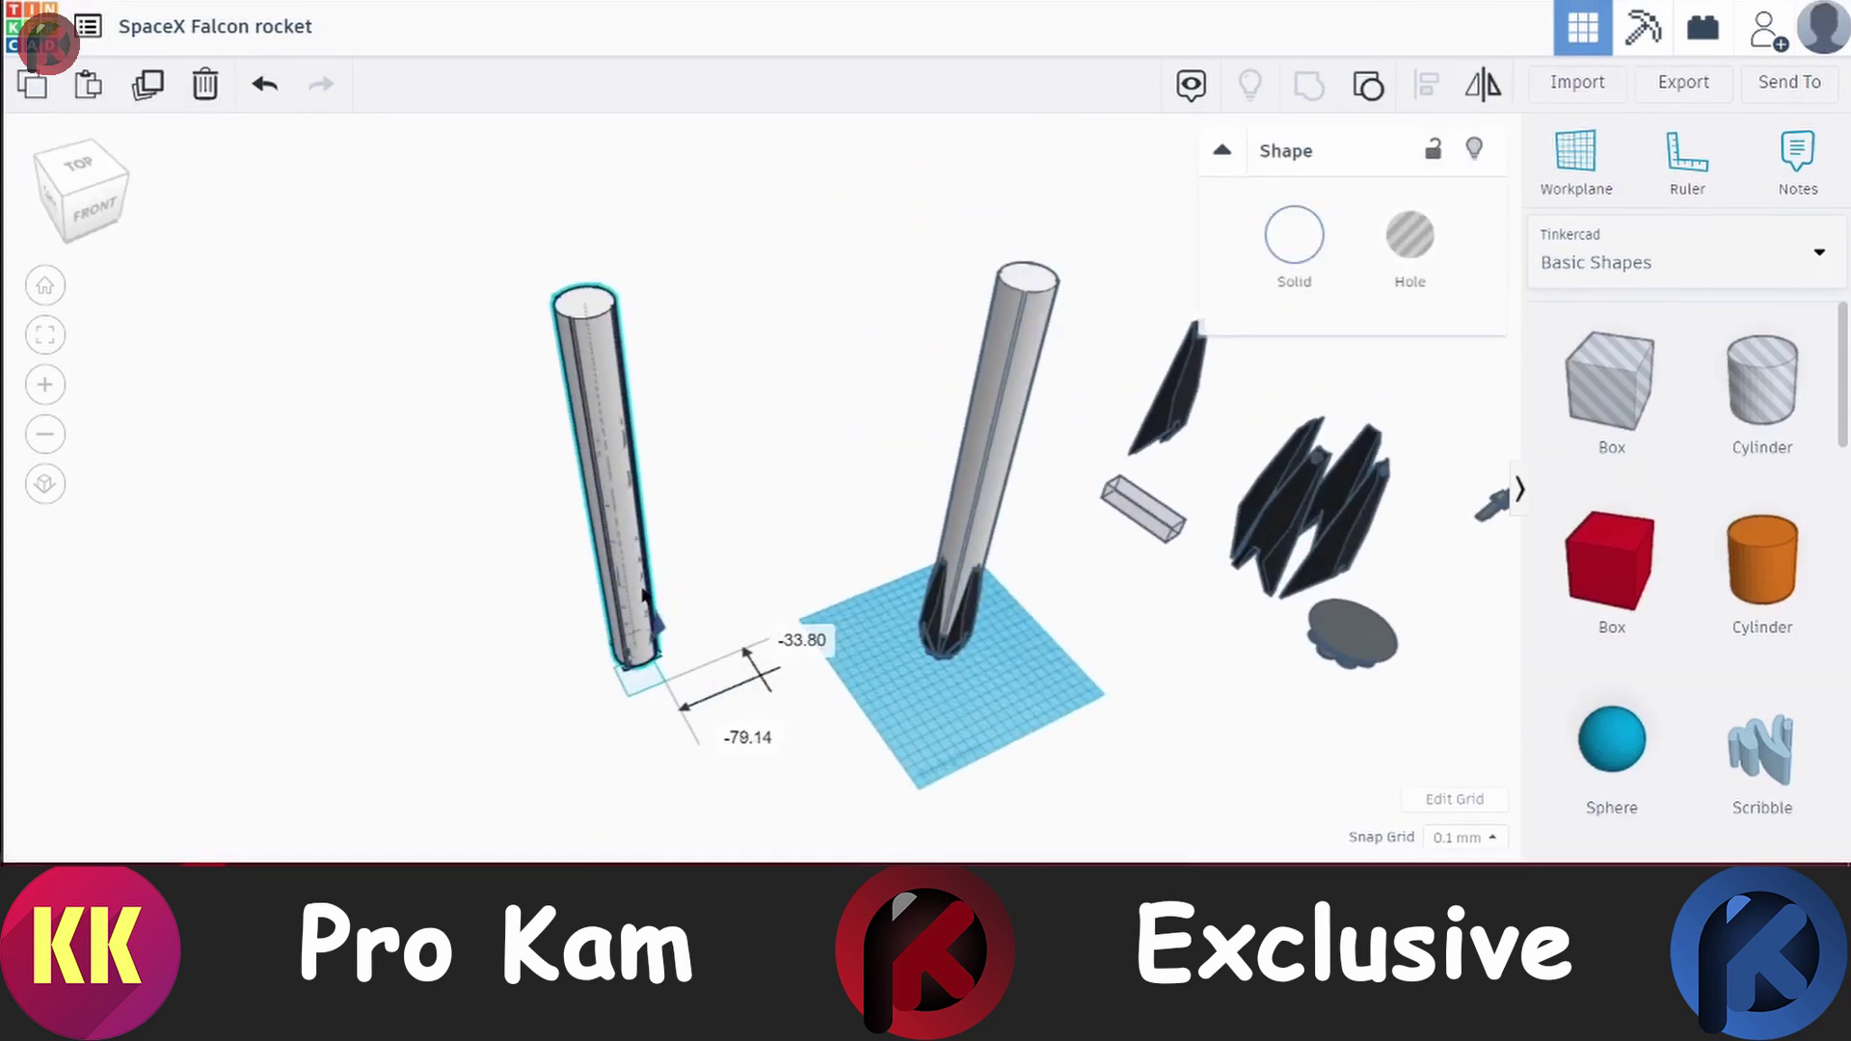
pyautogui.moveTo(593, 721); pyautogui.dragTo(636, 539, button='right')
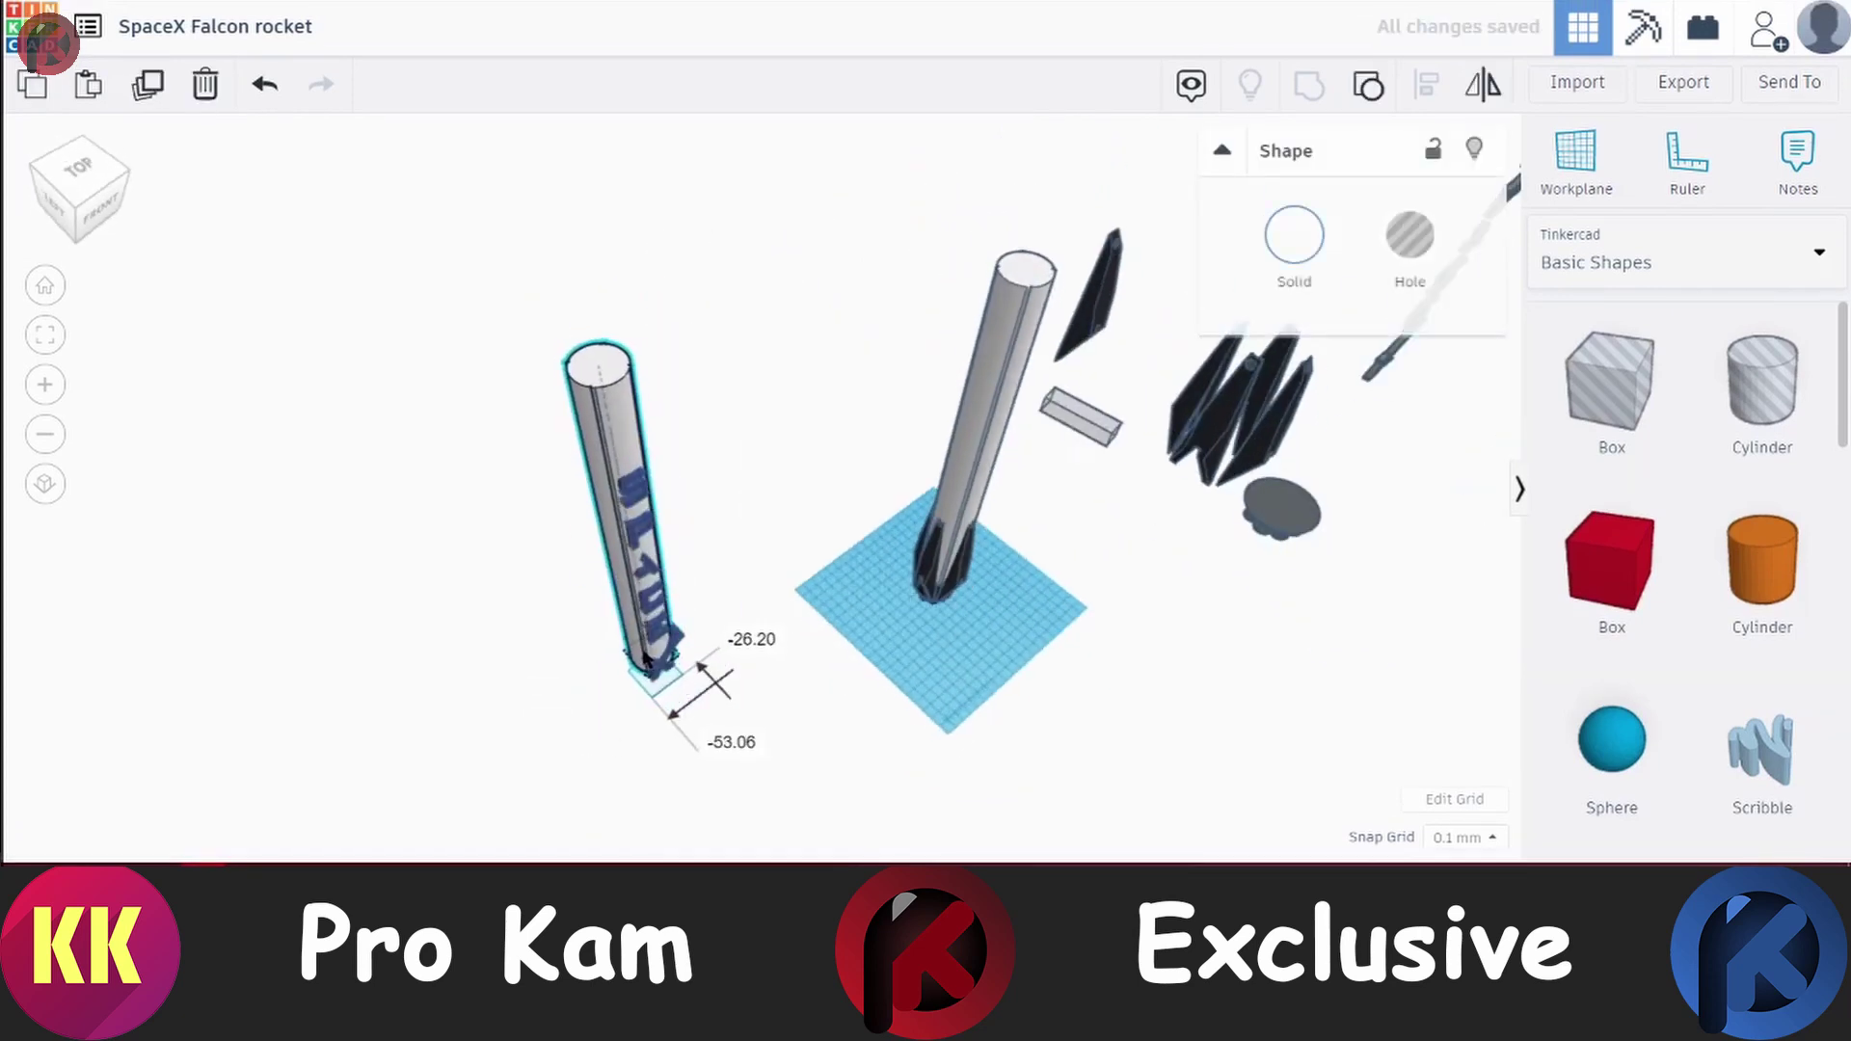
pyautogui.click(579, 510)
pyautogui.click(674, 551)
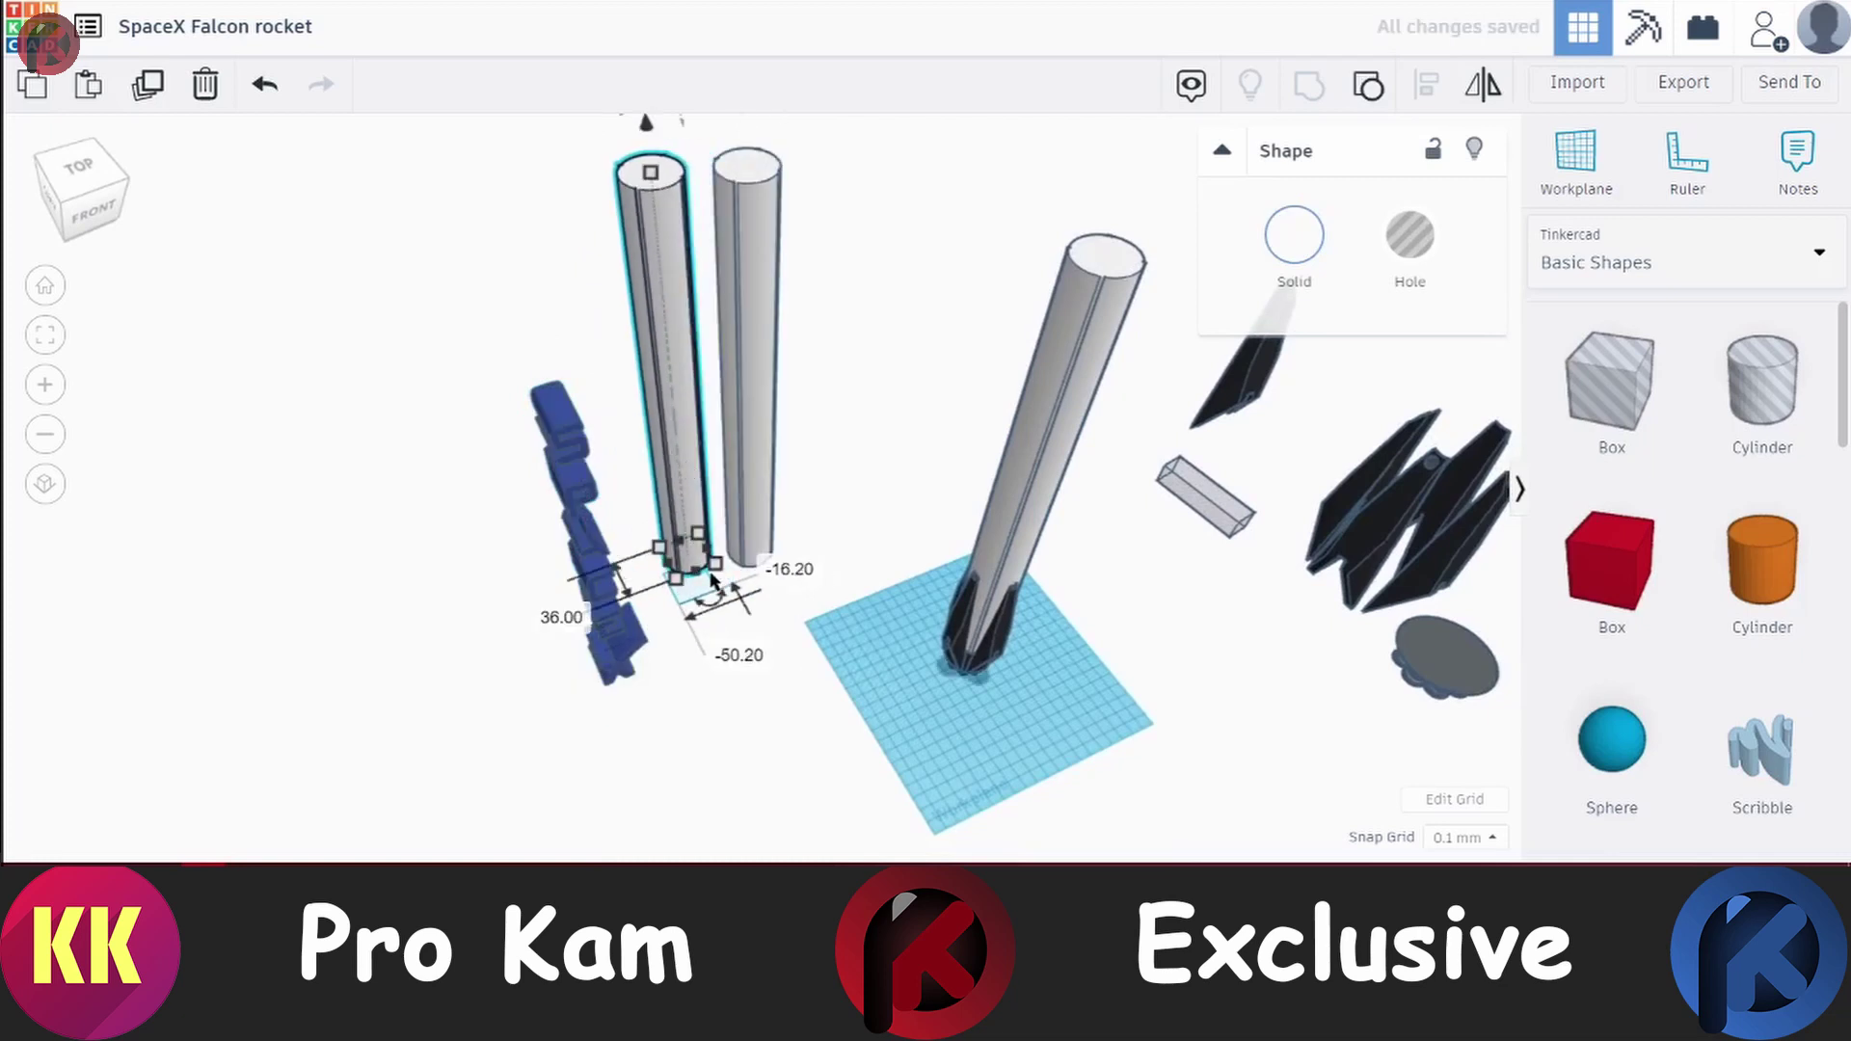
pyautogui.scroll(2, 675, 551)
pyautogui.scroll(-3, 713, 453)
pyautogui.moveTo(675, 551); pyautogui.dragTo(777, 369, button='right')
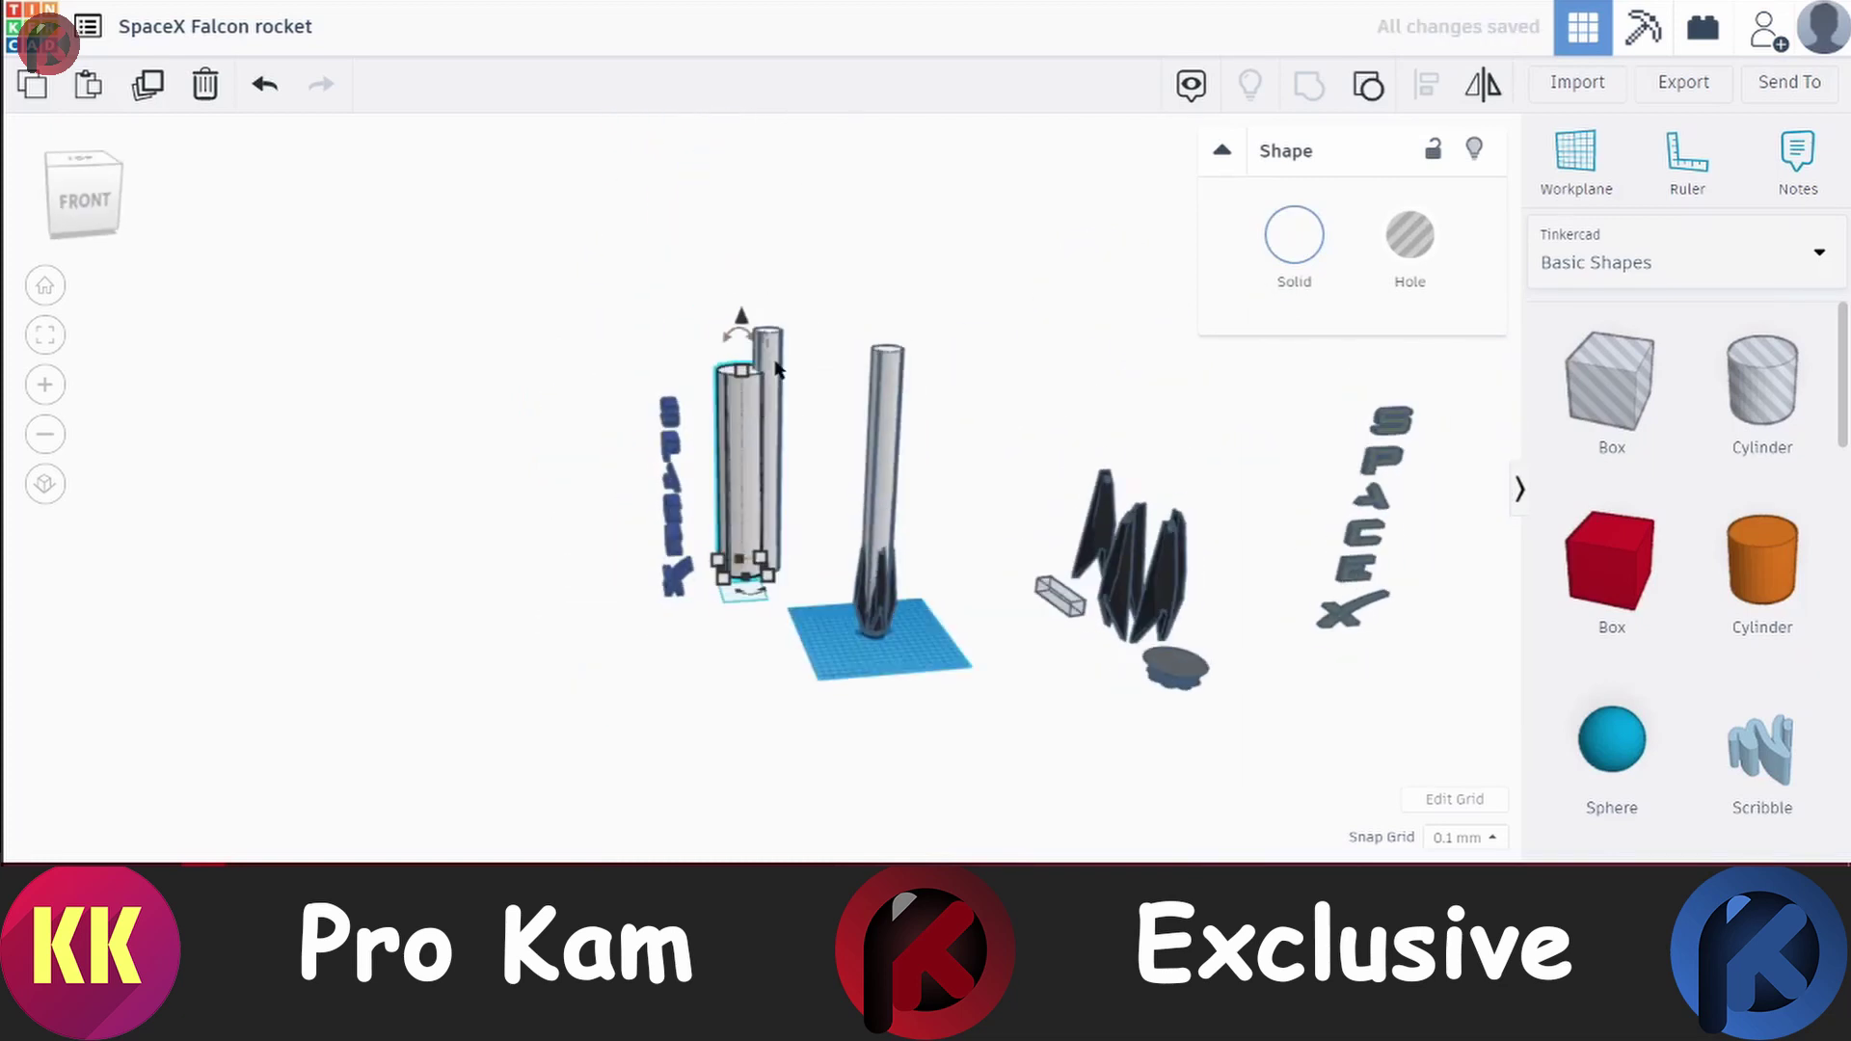
pyautogui.press('l')
pyautogui.moveTo(1060, 289); pyautogui.dragTo(698, 538, button='right')
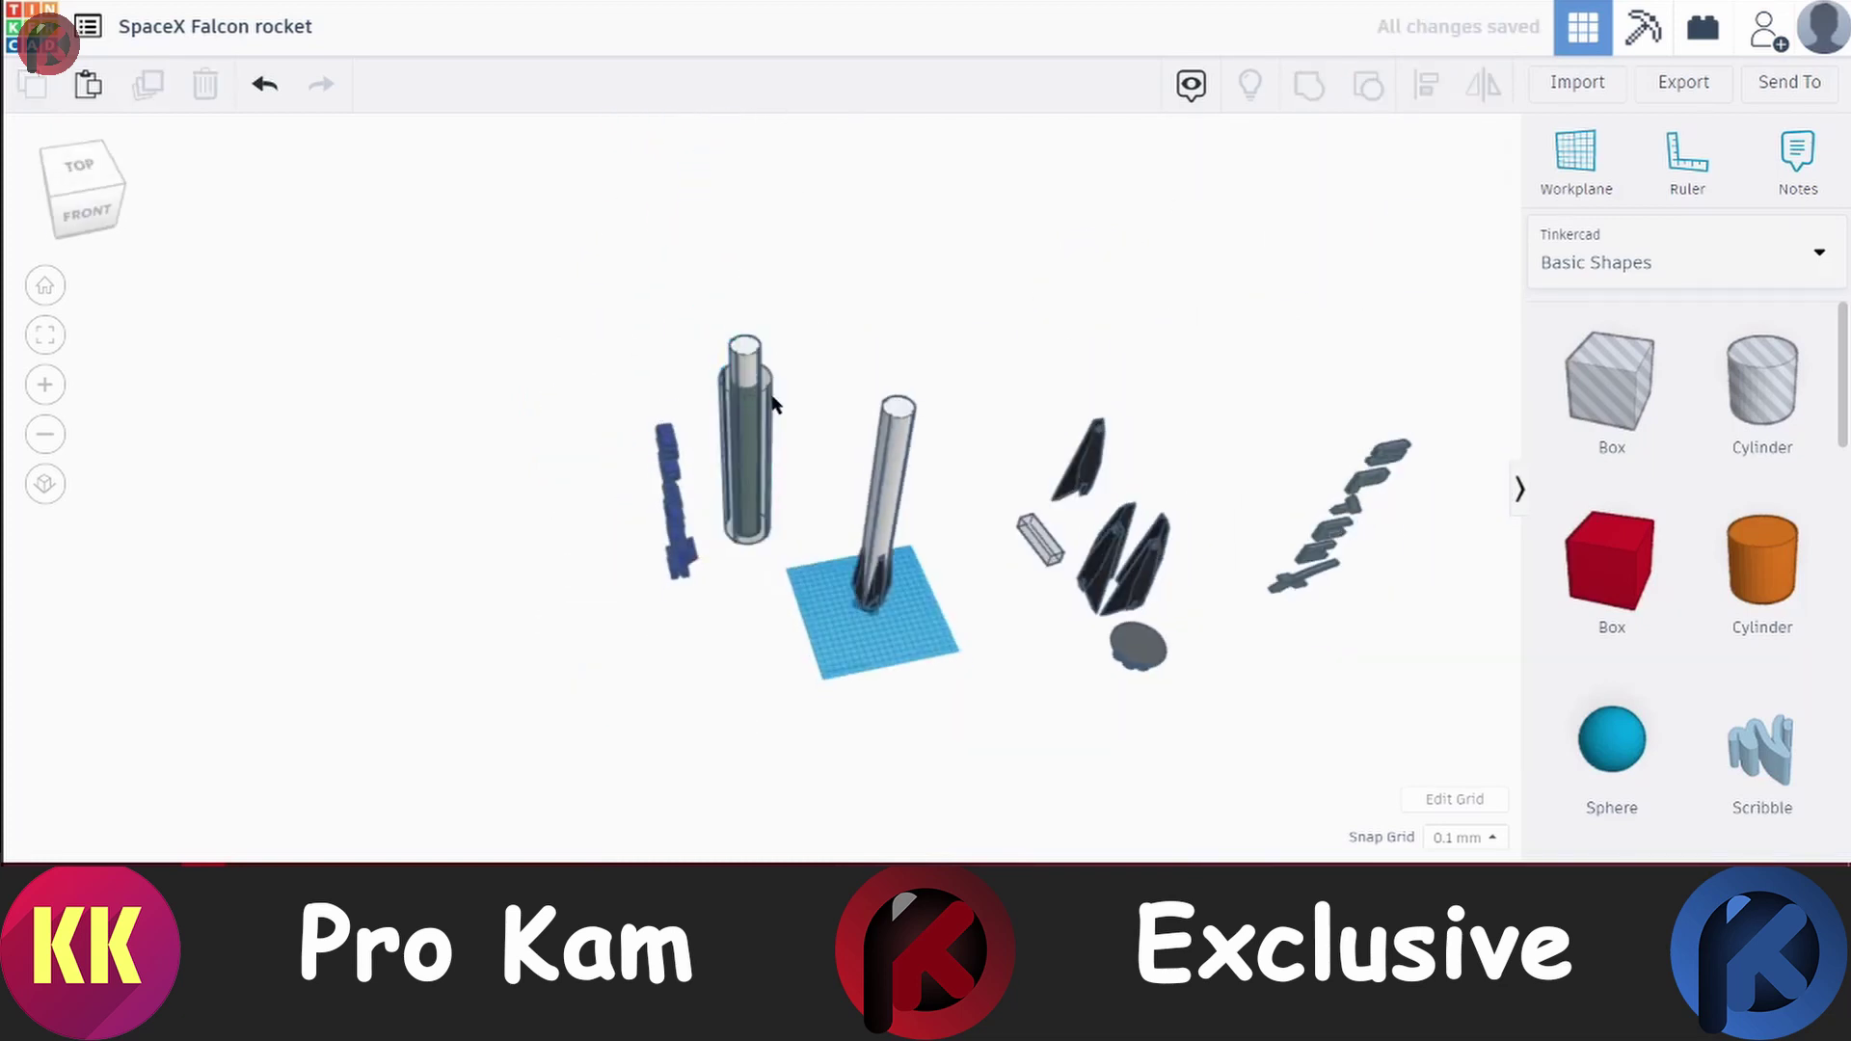
# Set the inner hole part's width to 36, undoing an oversized change
pyautogui.click(771, 431)
pyautogui.moveTo(772, 431); pyautogui.dragTo(805, 389, button='right')
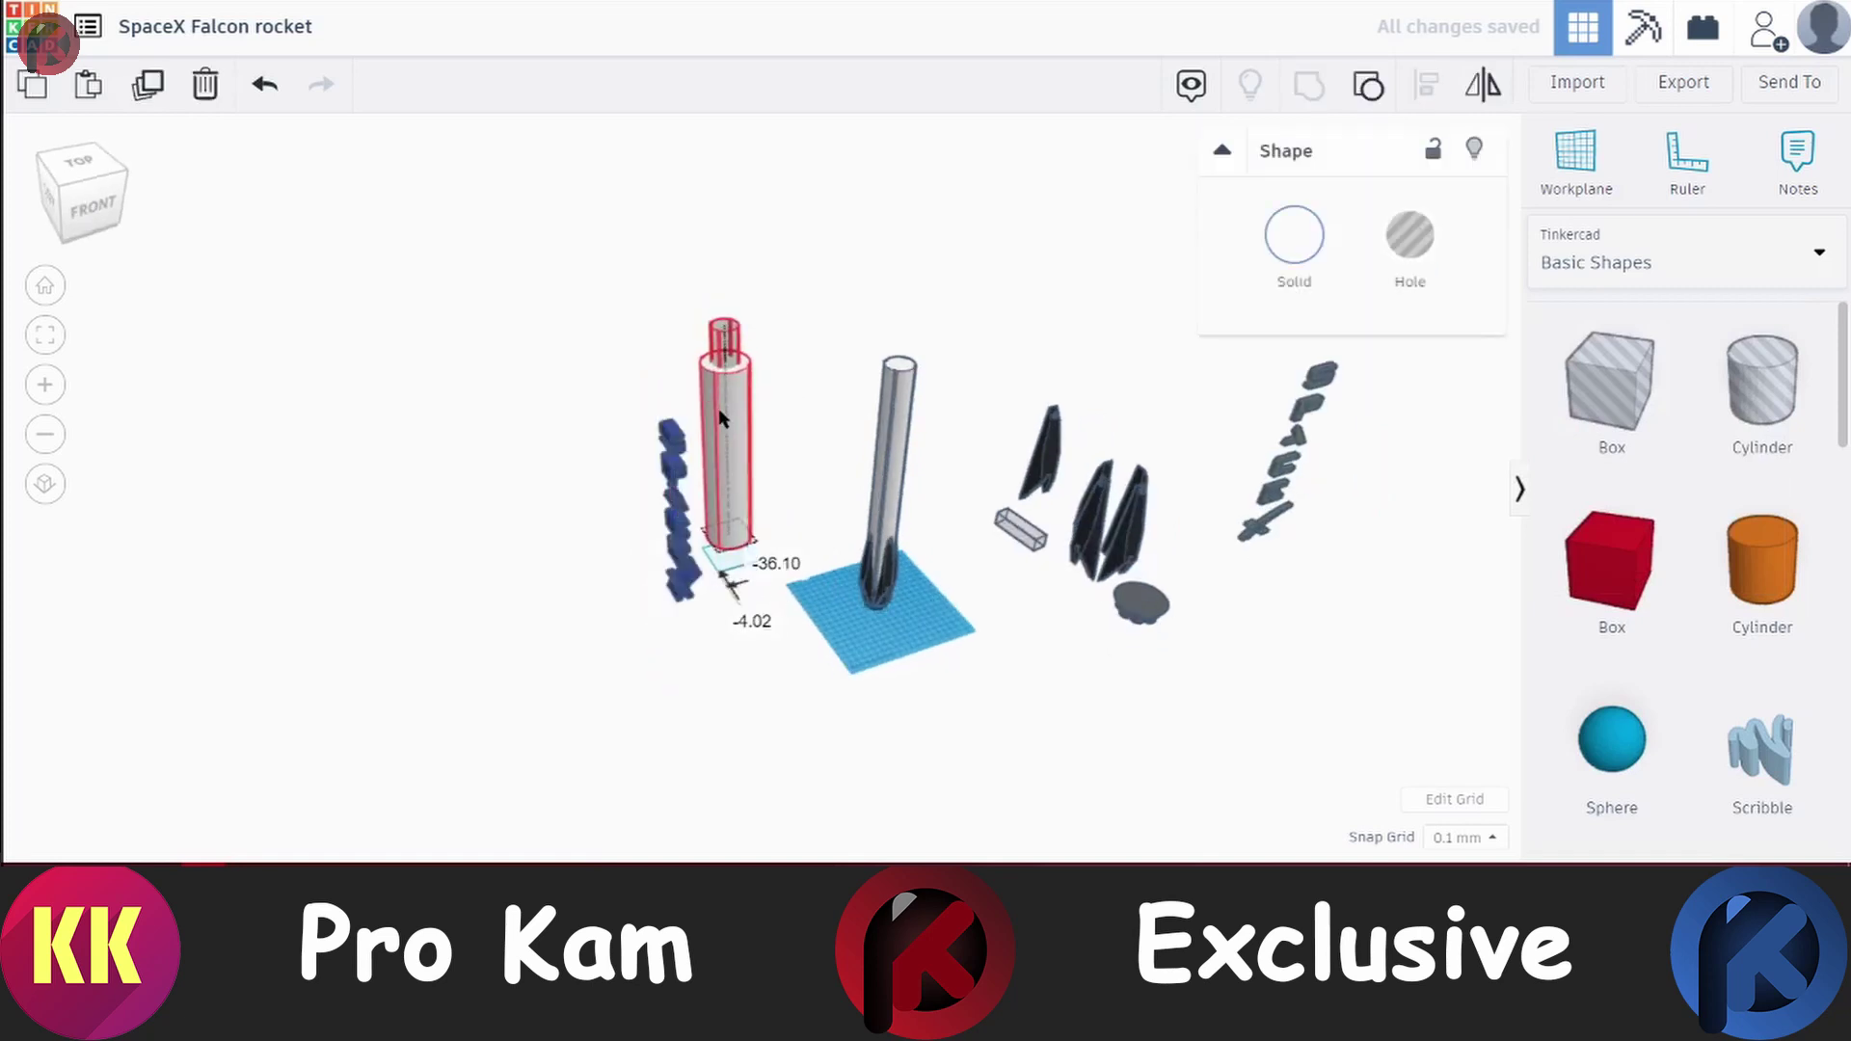
pyautogui.moveTo(739, 443); pyautogui.dragTo(571, 539, button='right')
pyautogui.click(572, 540)
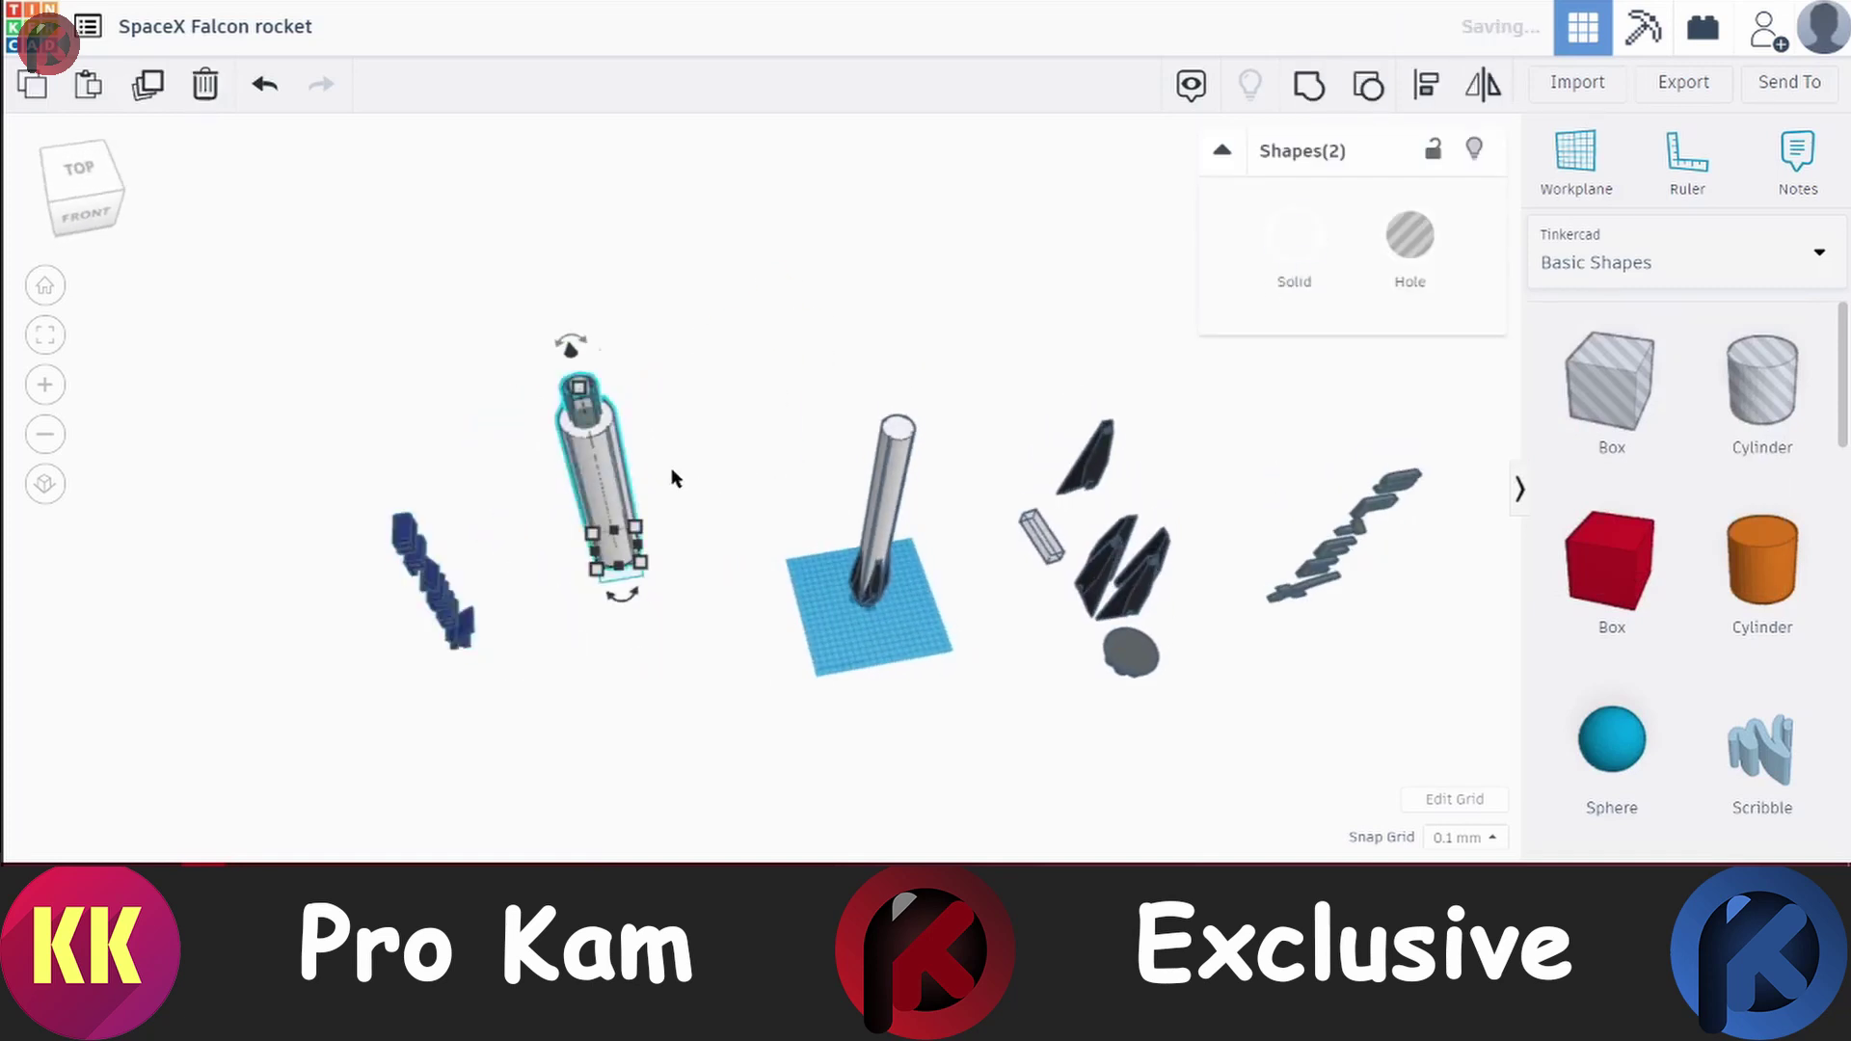
pyautogui.scroll(4, 671, 466)
pyautogui.click(557, 646)
pyautogui.write('36')
pyautogui.press('Return')
pyautogui.moveTo(331, 305); pyautogui.dragTo(517, 454)
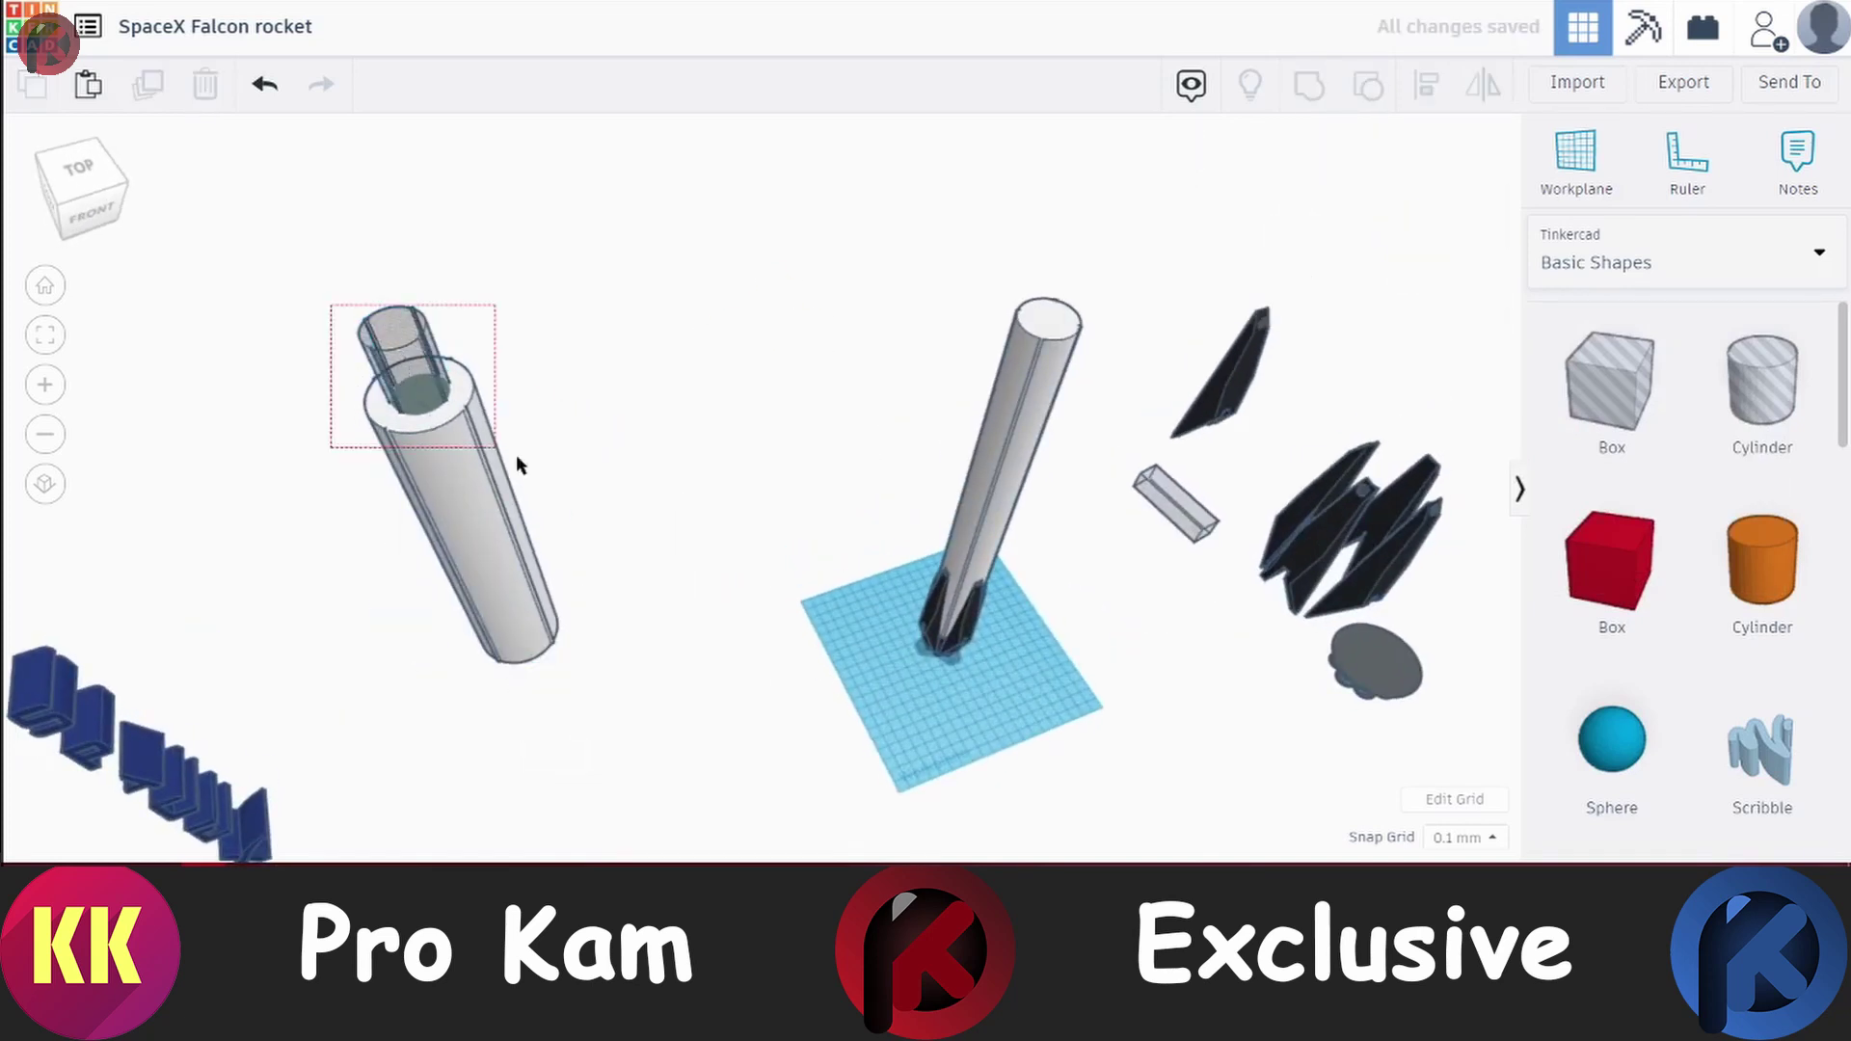
pyautogui.hotkey('ctrl', 'z')
# Move the cylinder next to the rocket body and select the rocket with its lettering
pyautogui.click(723, 598)
pyautogui.scroll(-3, 723, 598)
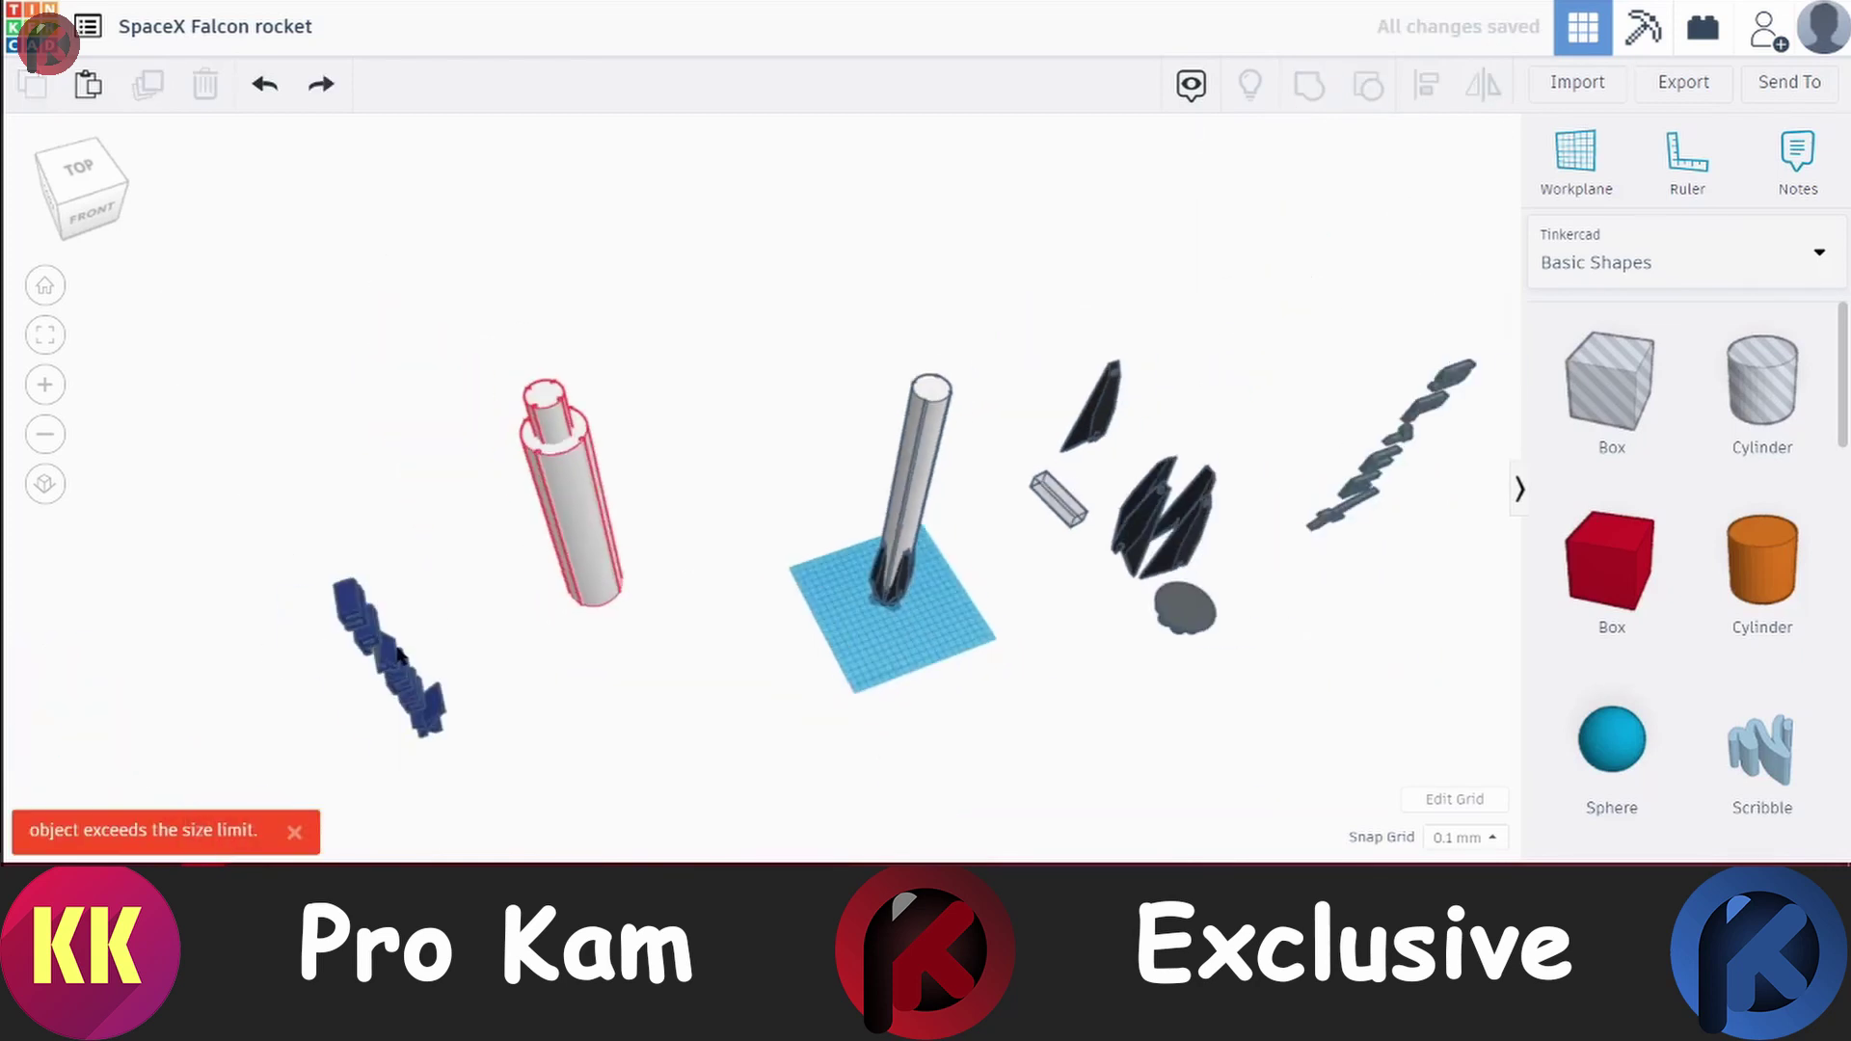
pyautogui.click(1419, 92)
pyautogui.click(651, 518)
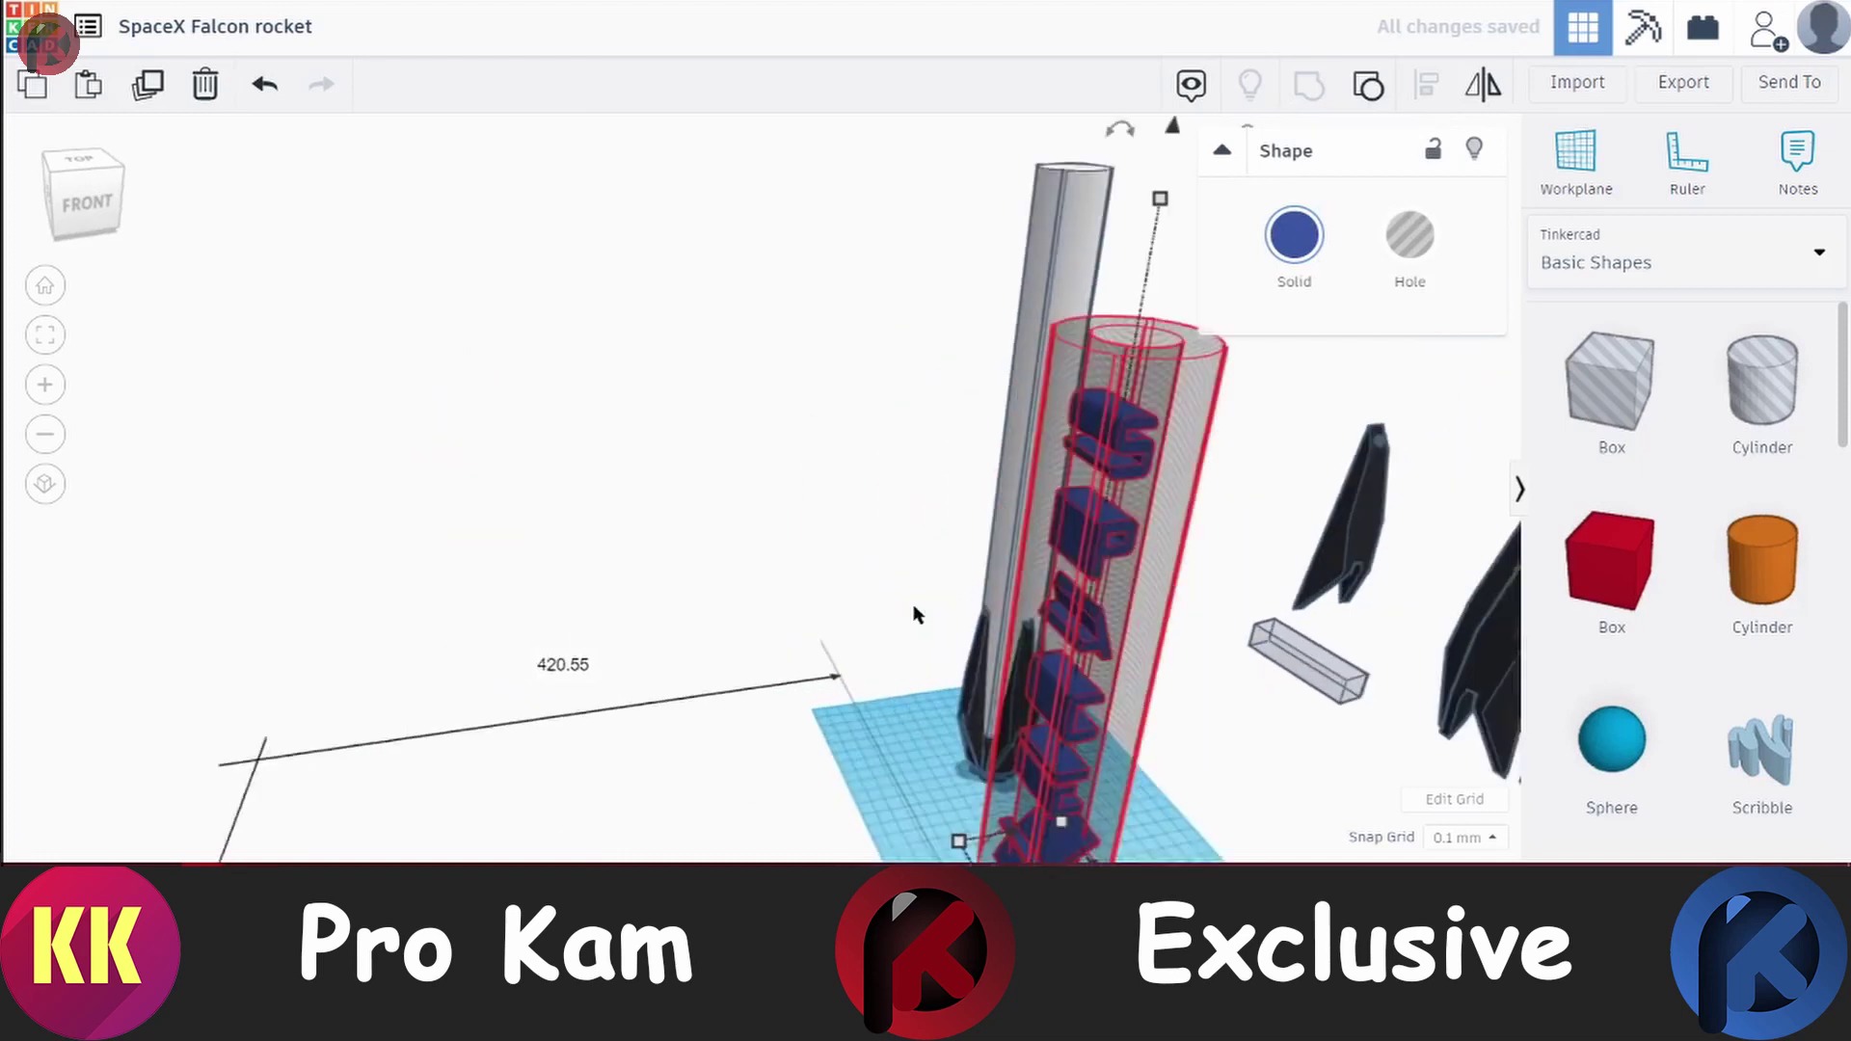
pyautogui.moveTo(491, 578); pyautogui.dragTo(831, 650)
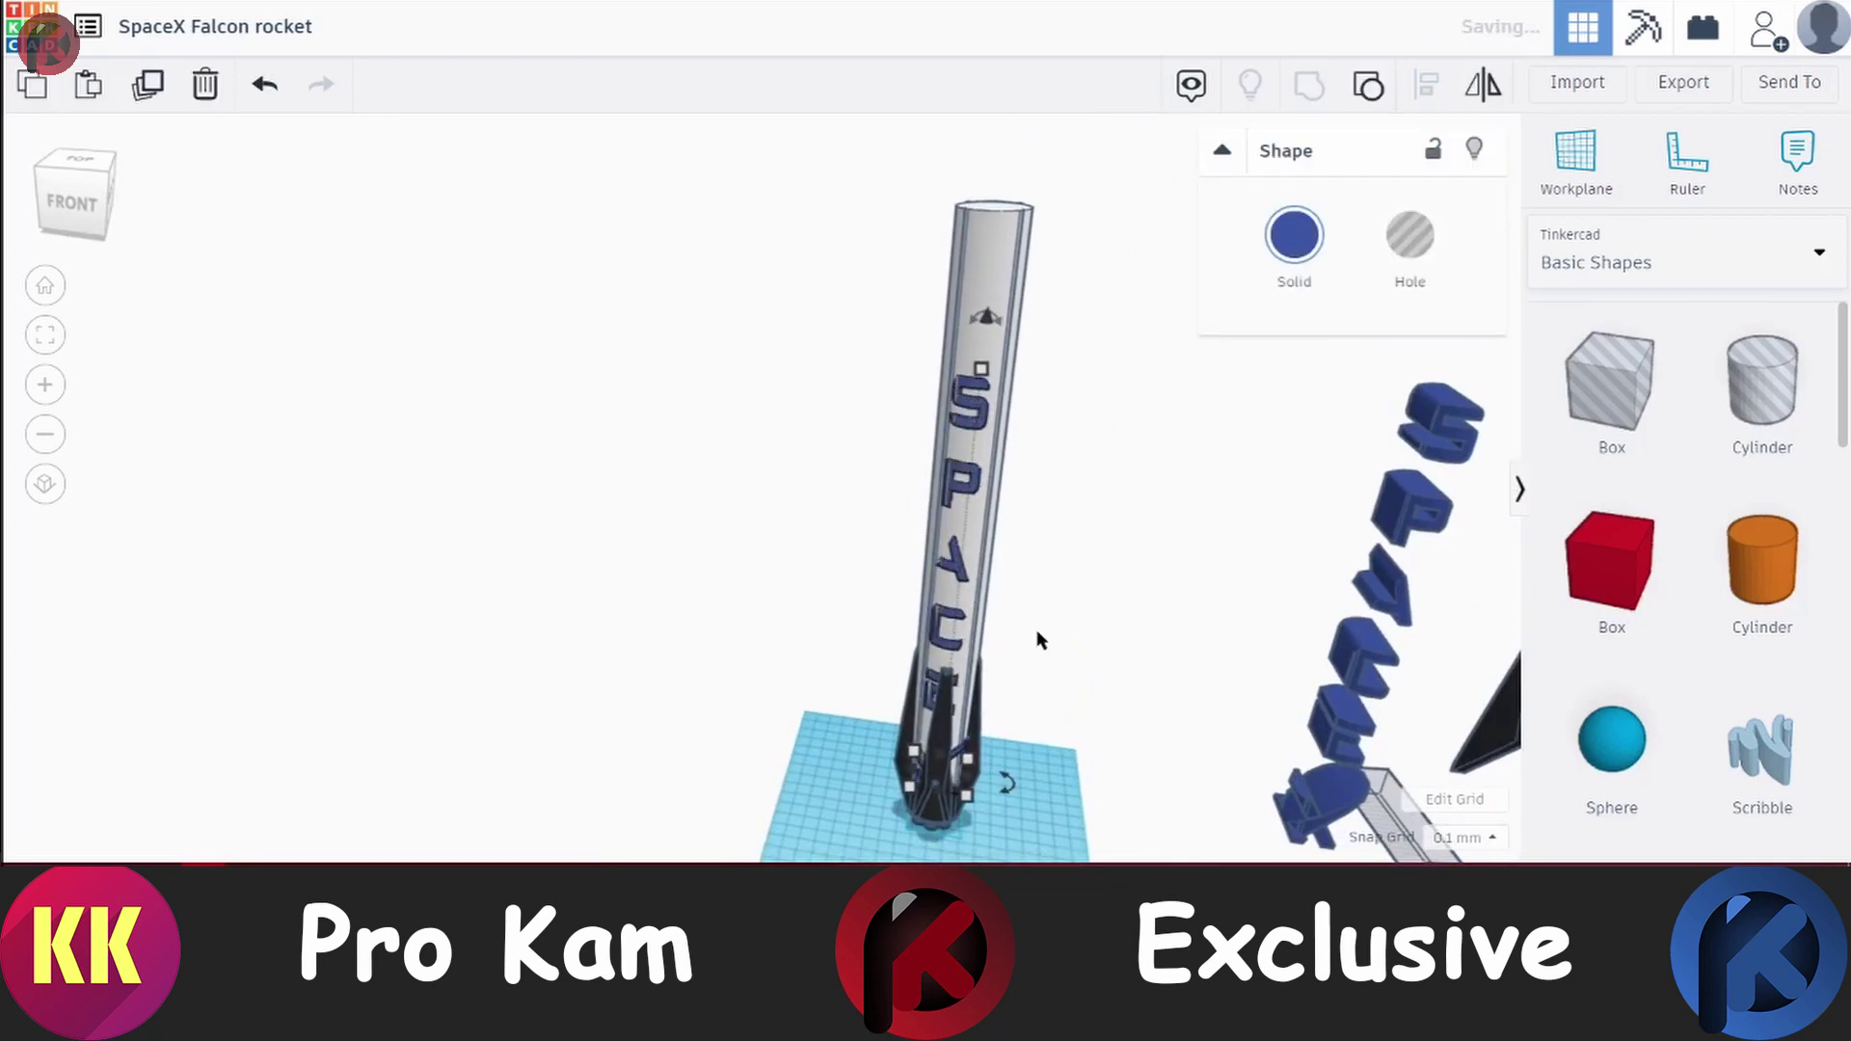
pyautogui.moveTo(1039, 639)
pyautogui.mouseDown(button='right')
pyautogui.moveTo(392, 723)
pyautogui.moveTo(404, 769)
pyautogui.mouseUp(button='right')
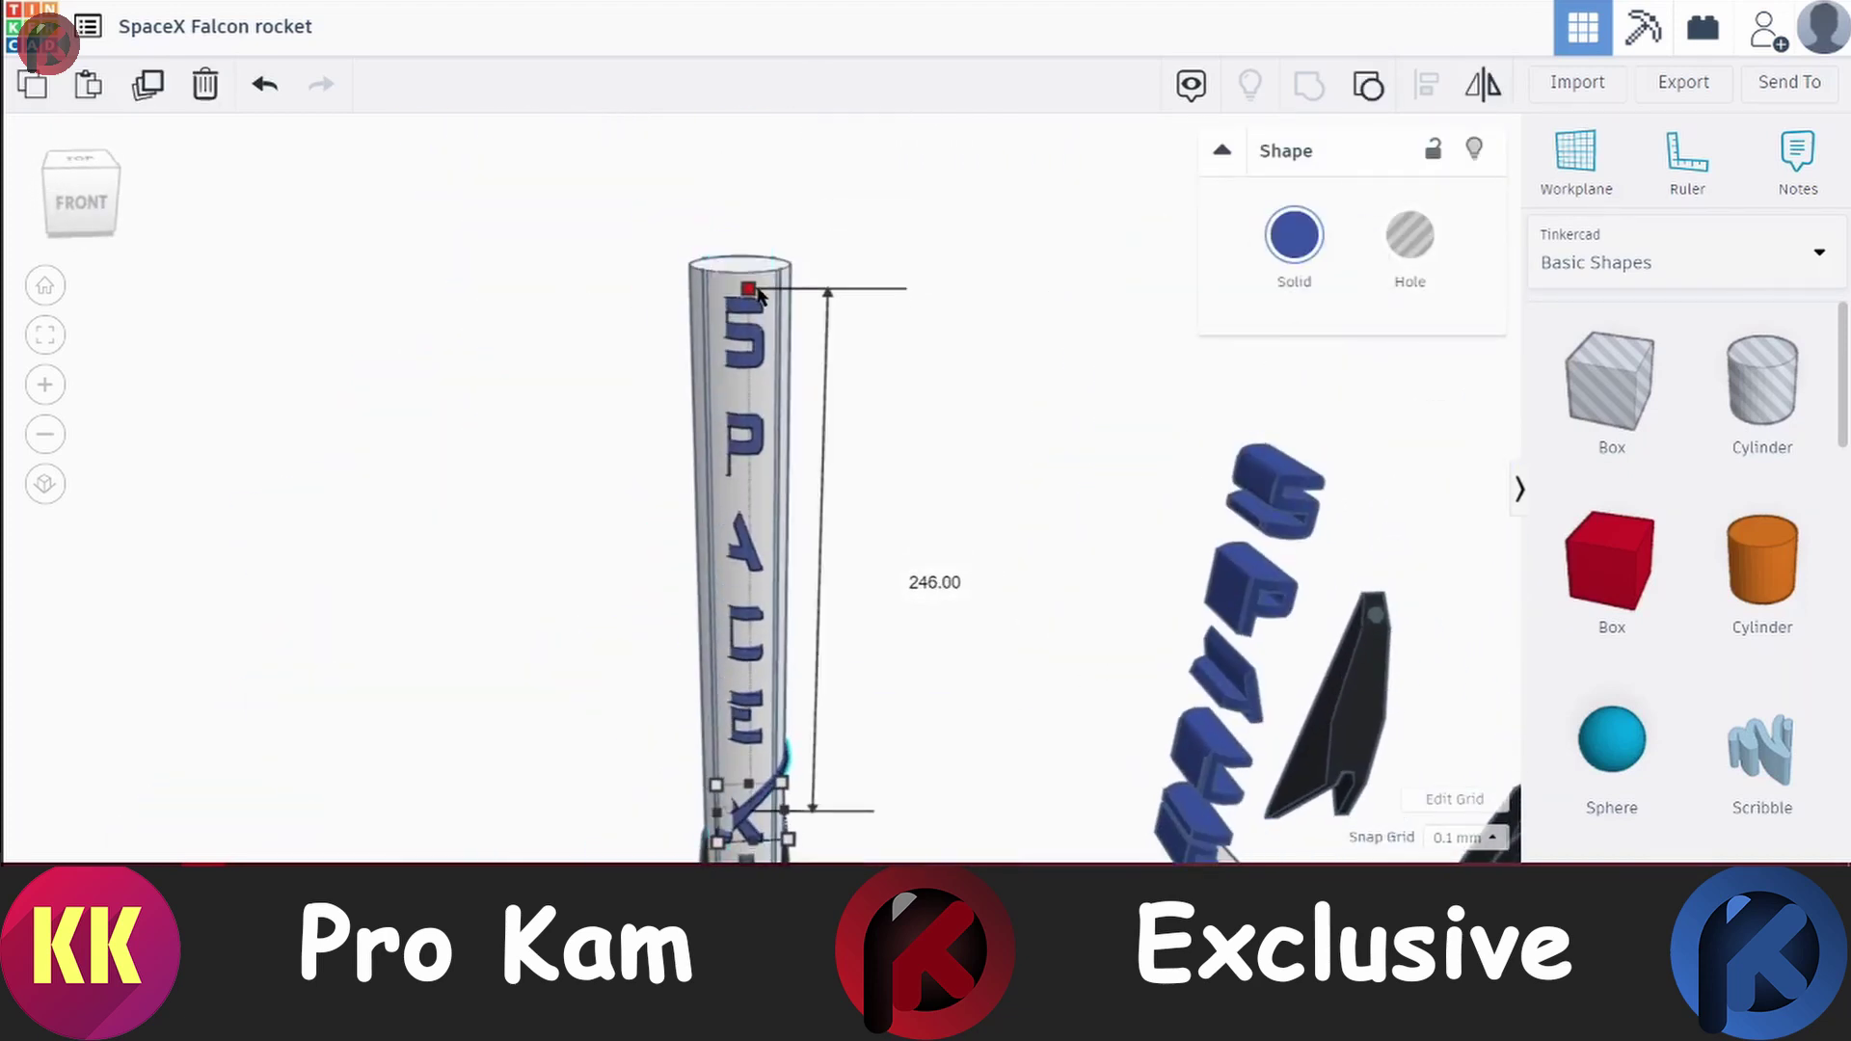
pyautogui.moveTo(560, 345); pyautogui.dragTo(802, 750)
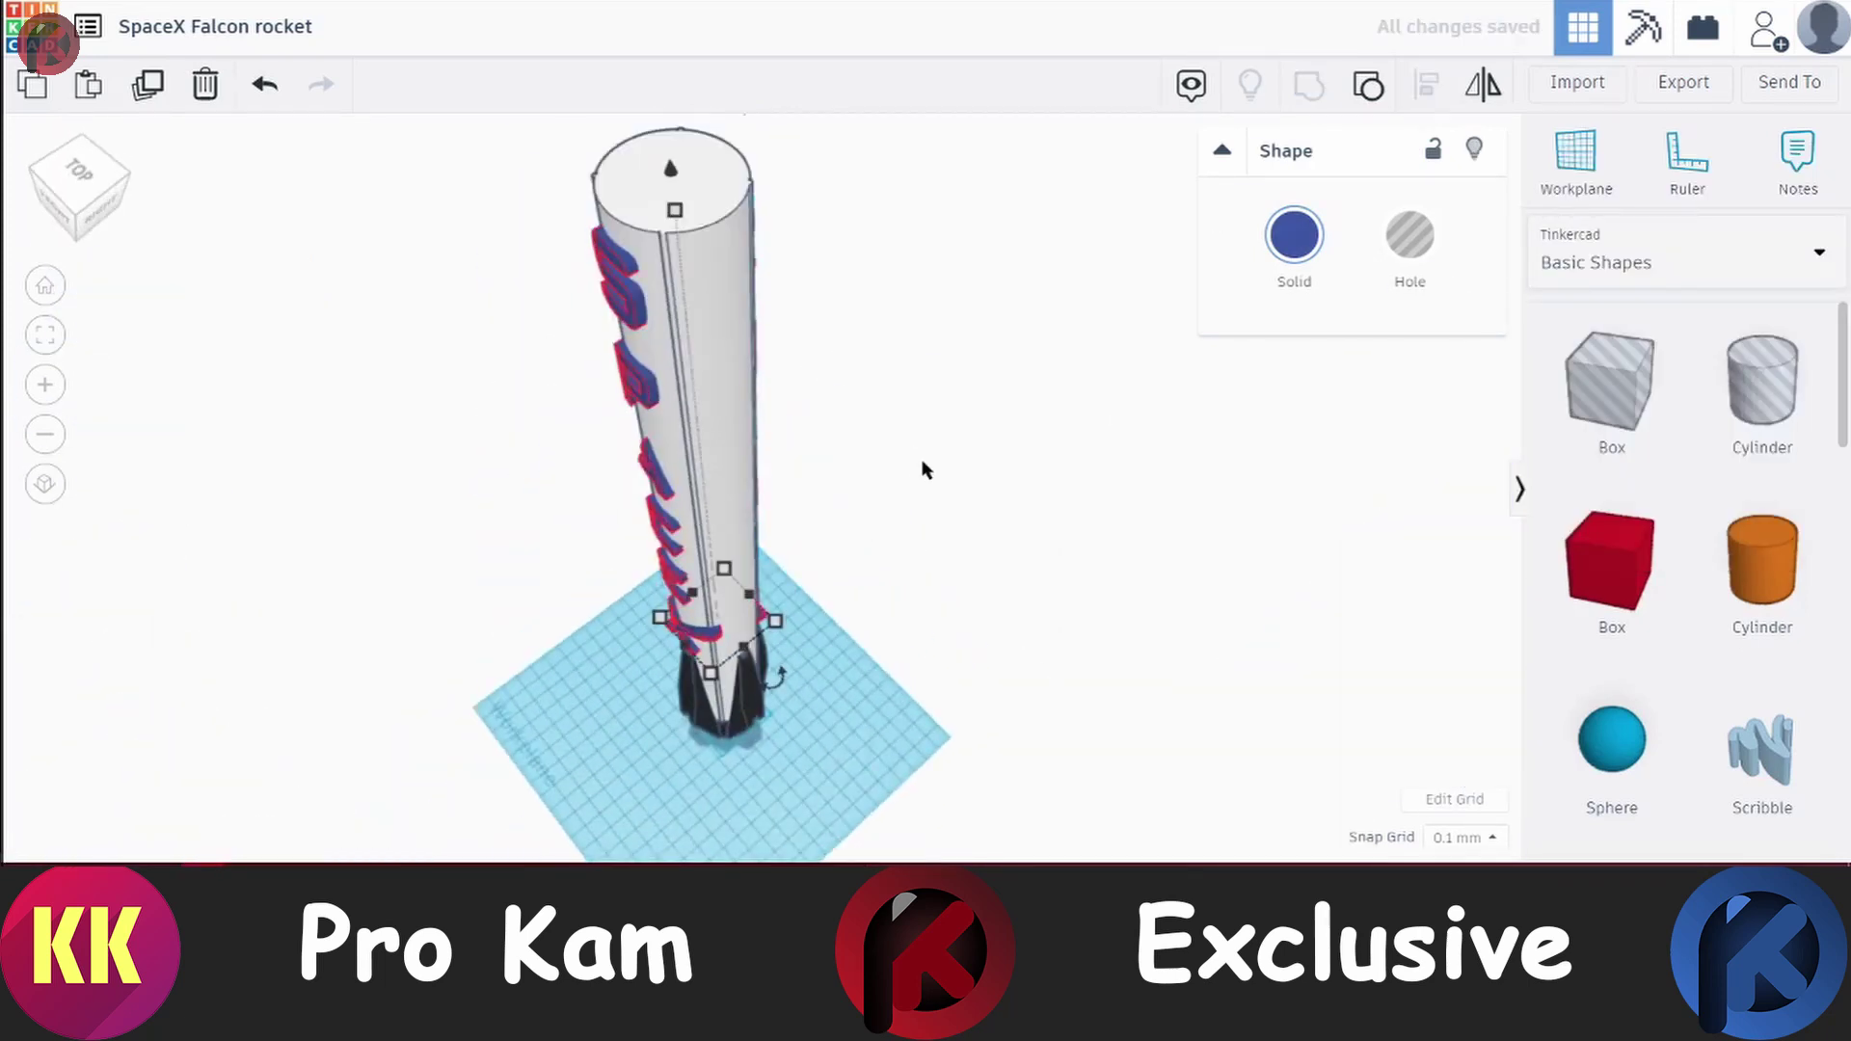
# Undo the last two edits with Ctrl+Z
pyautogui.click(649, 197)
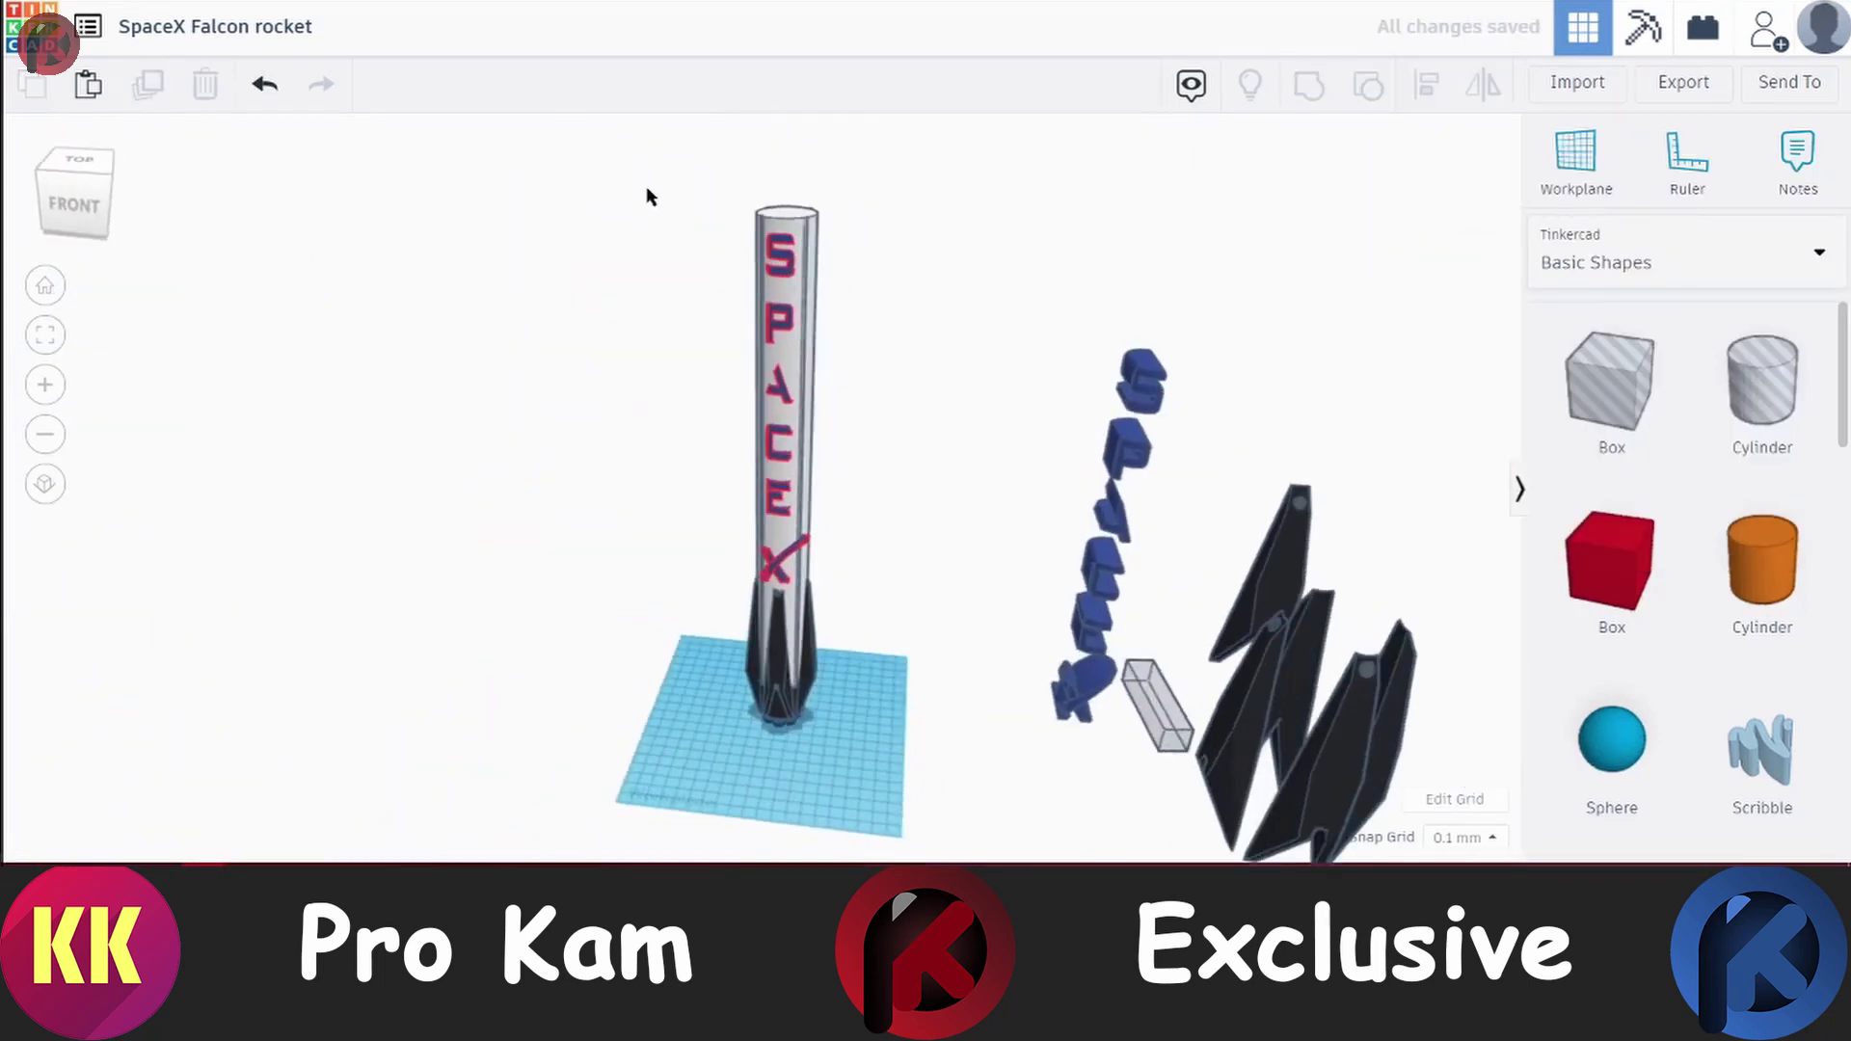
pyautogui.hotkey('ctrl', 'z')
pyautogui.hotkey('ctrl', 'z')
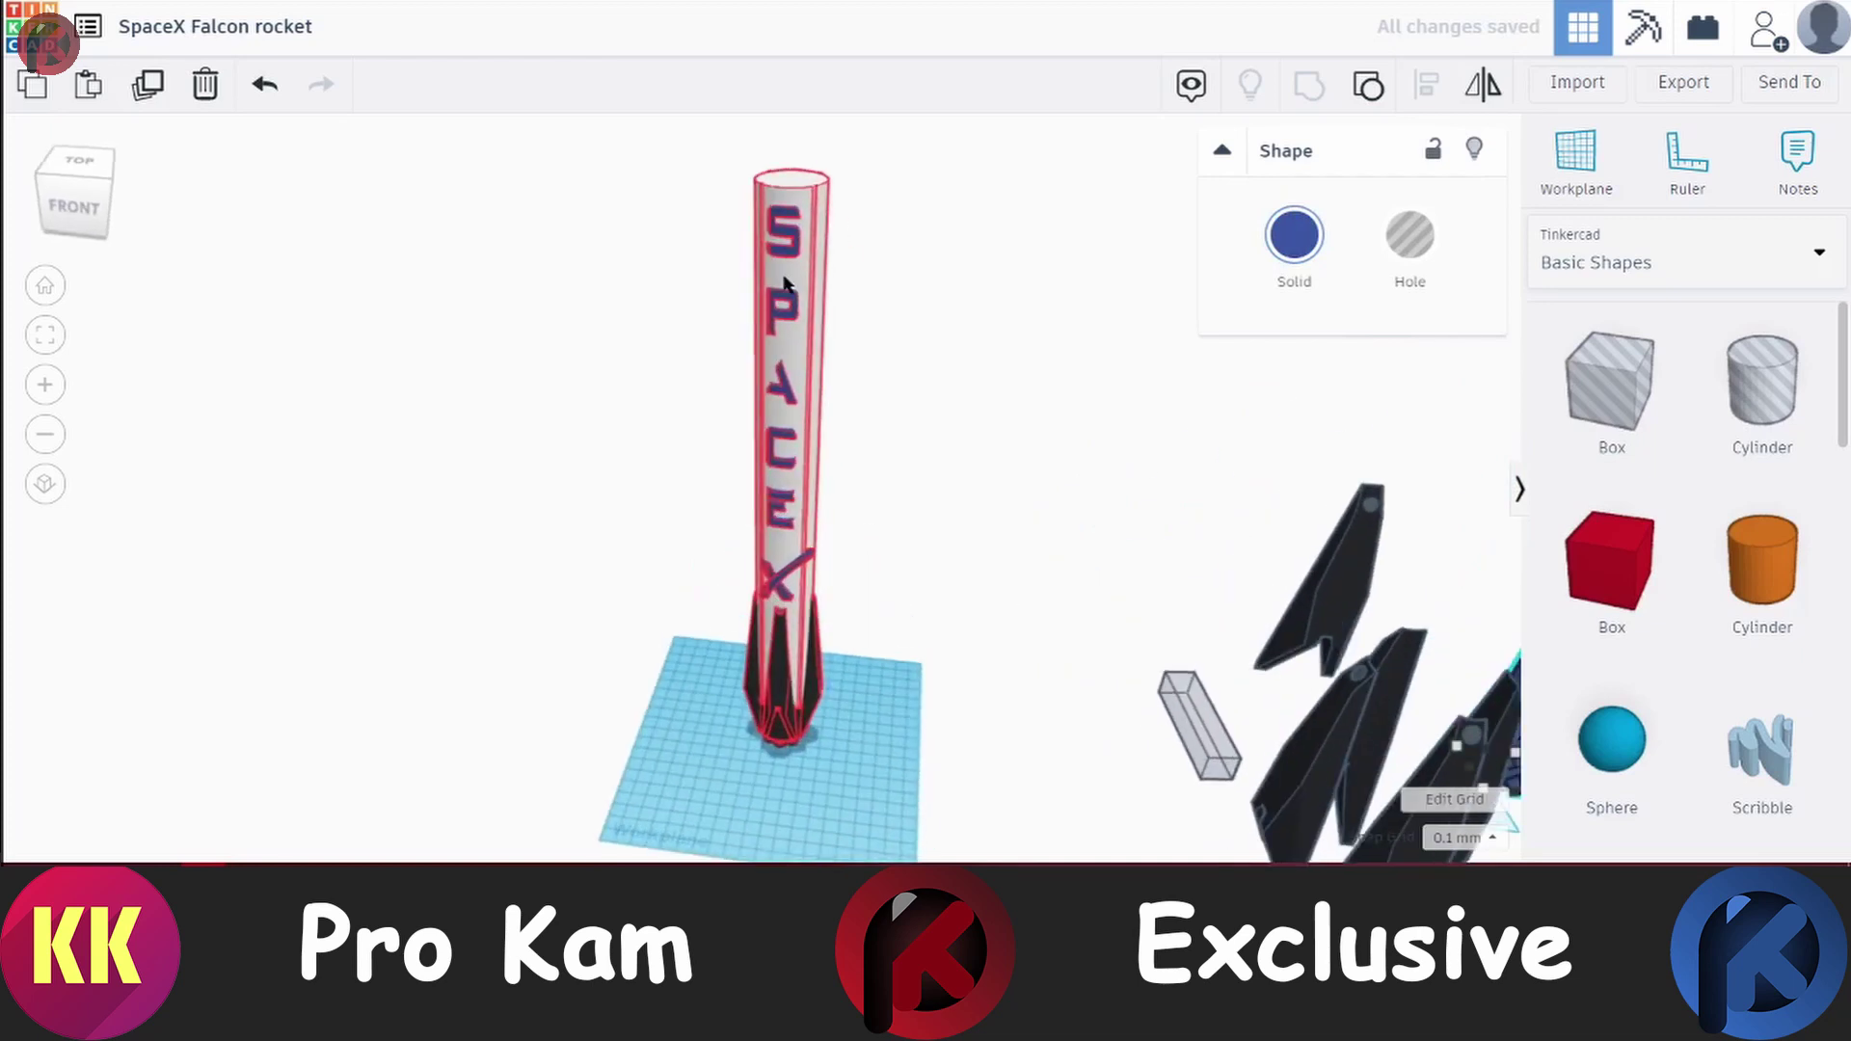
pyautogui.hotkey('ctrl', 'z')
pyautogui.hotkey('ctrl', 'z')
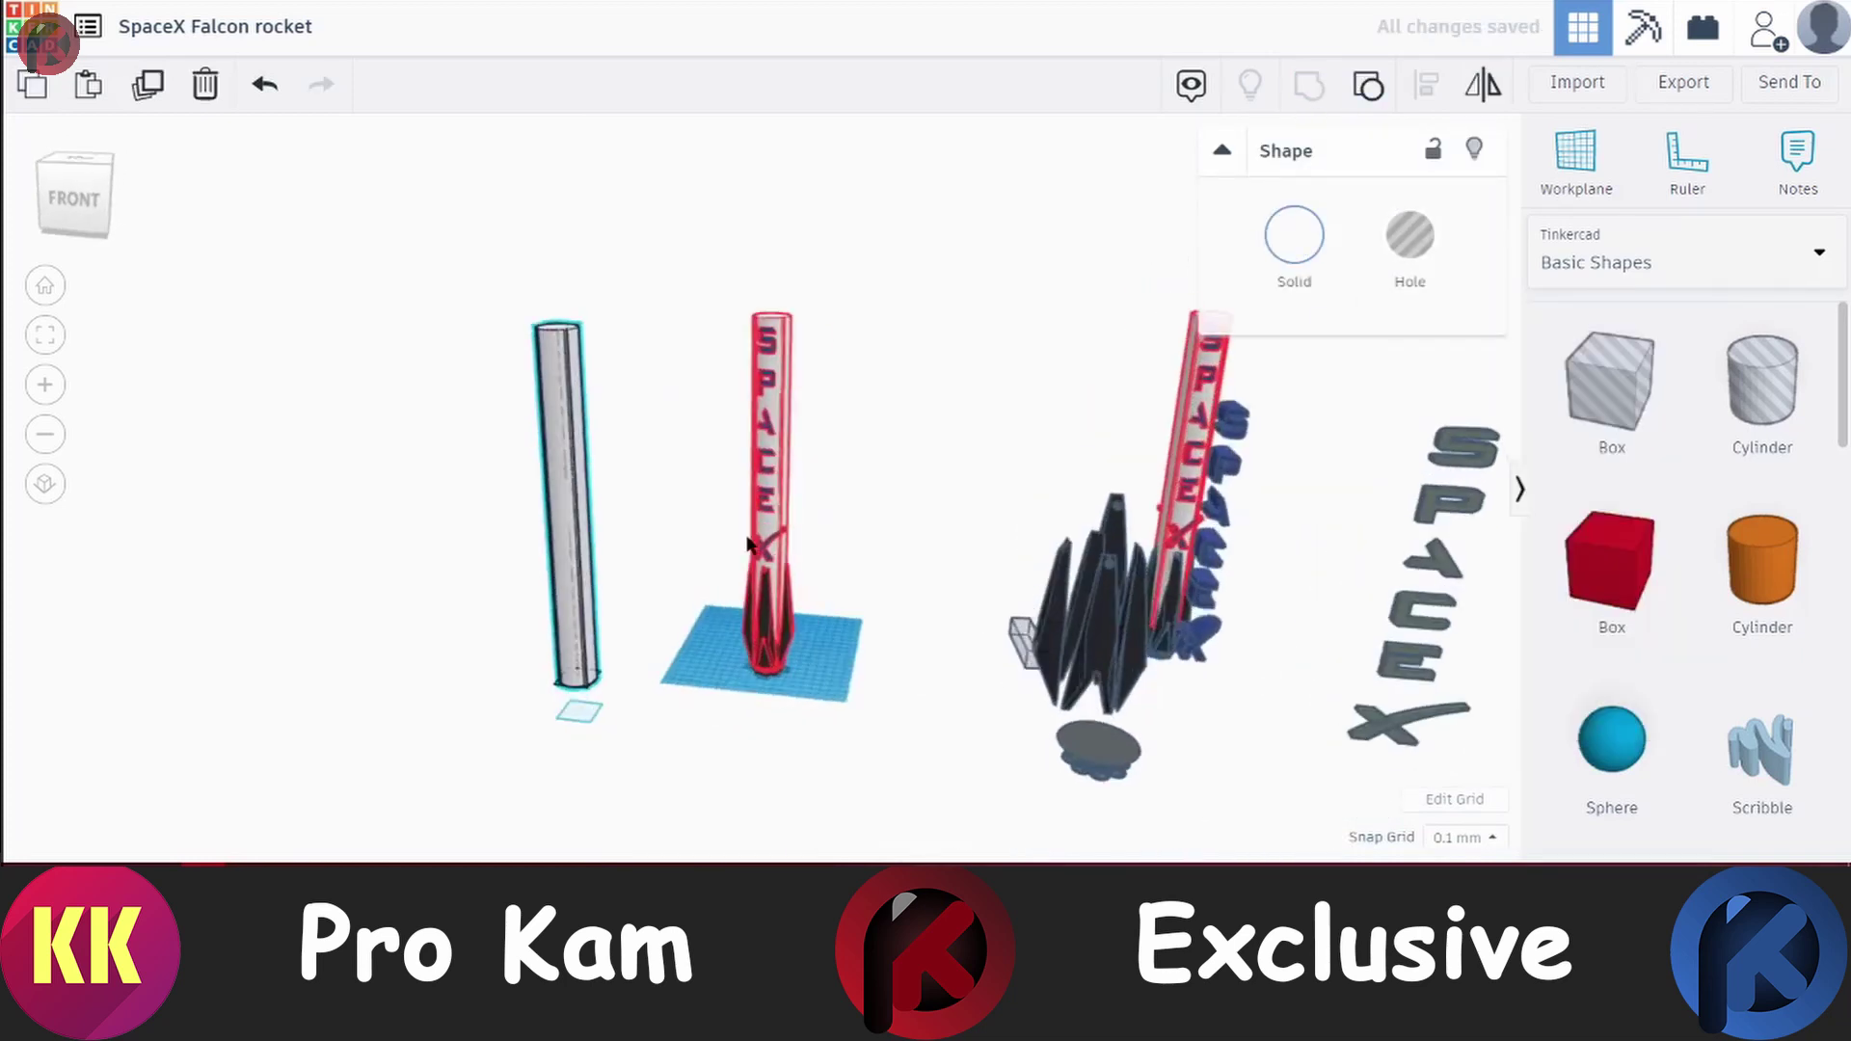
# Make the spare cylinder Solid and move it beside the rocket
pyautogui.moveTo(335, 389); pyautogui.dragTo(455, 399)
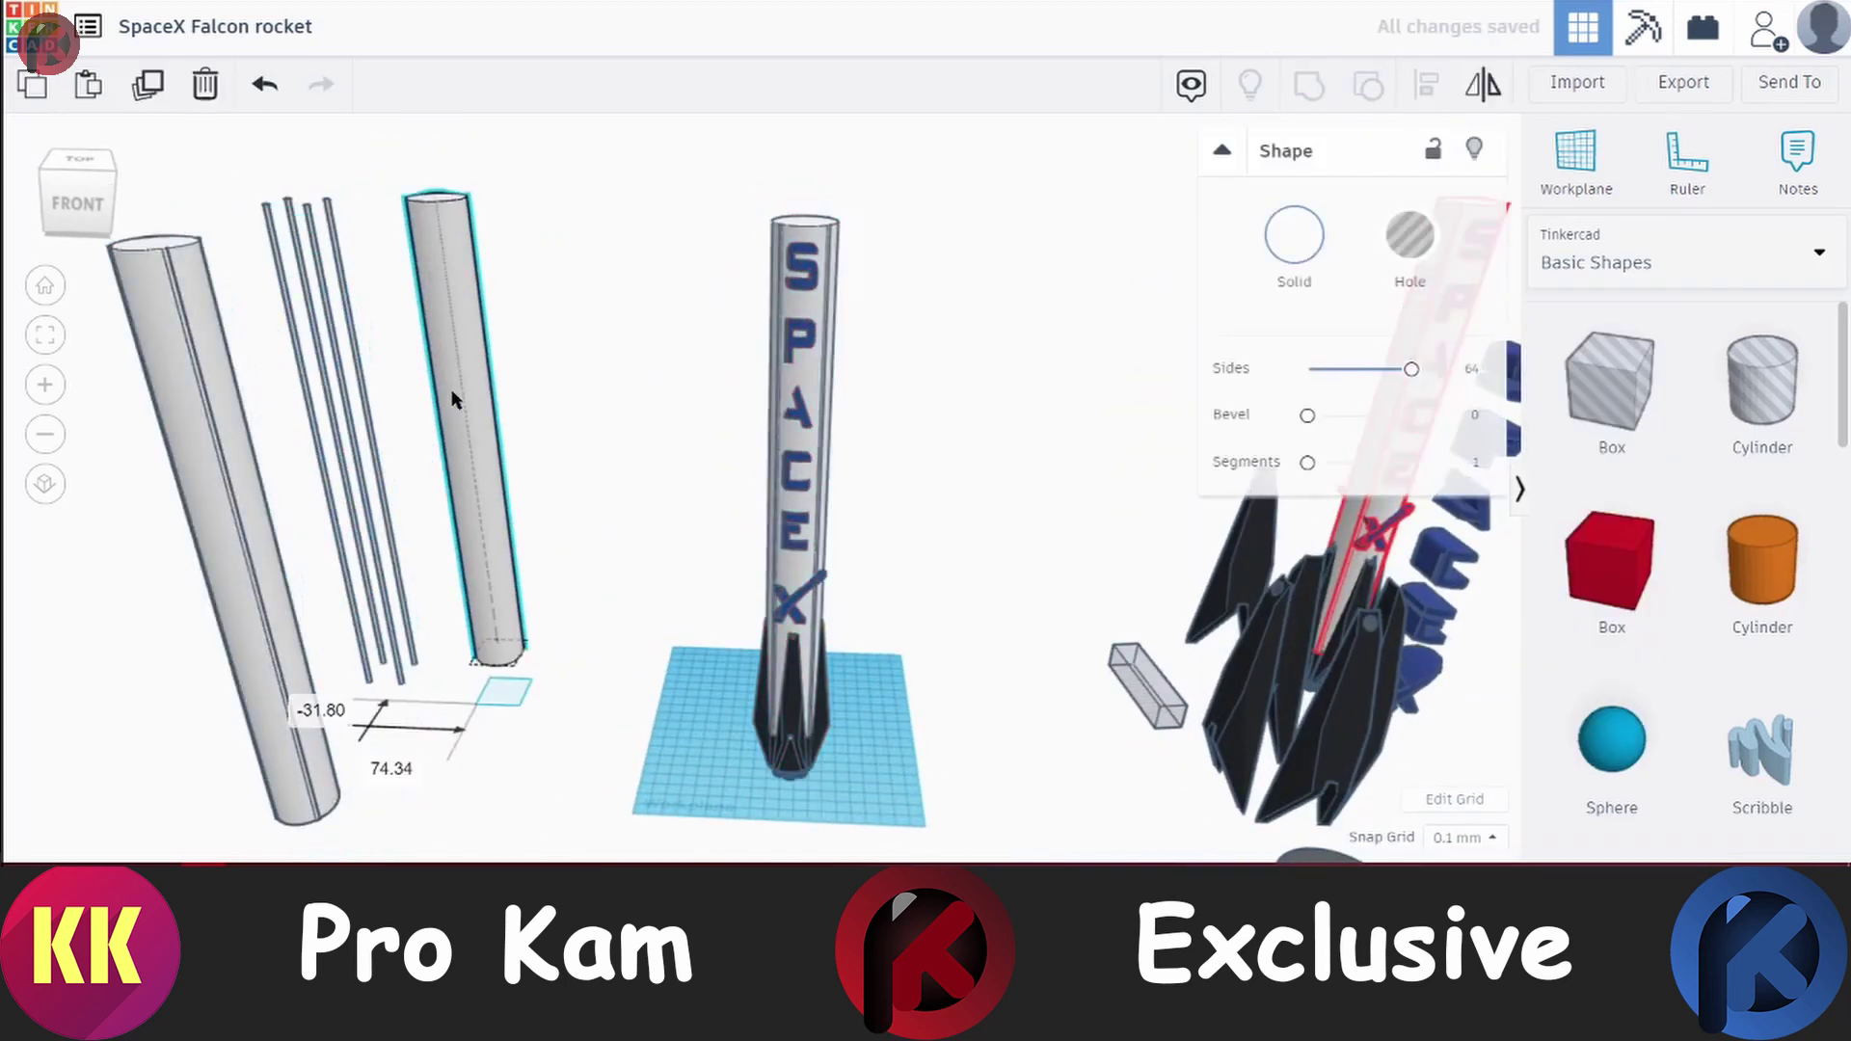
pyautogui.click(1317, 272)
pyautogui.moveTo(492, 598); pyautogui.dragTo(837, 581)
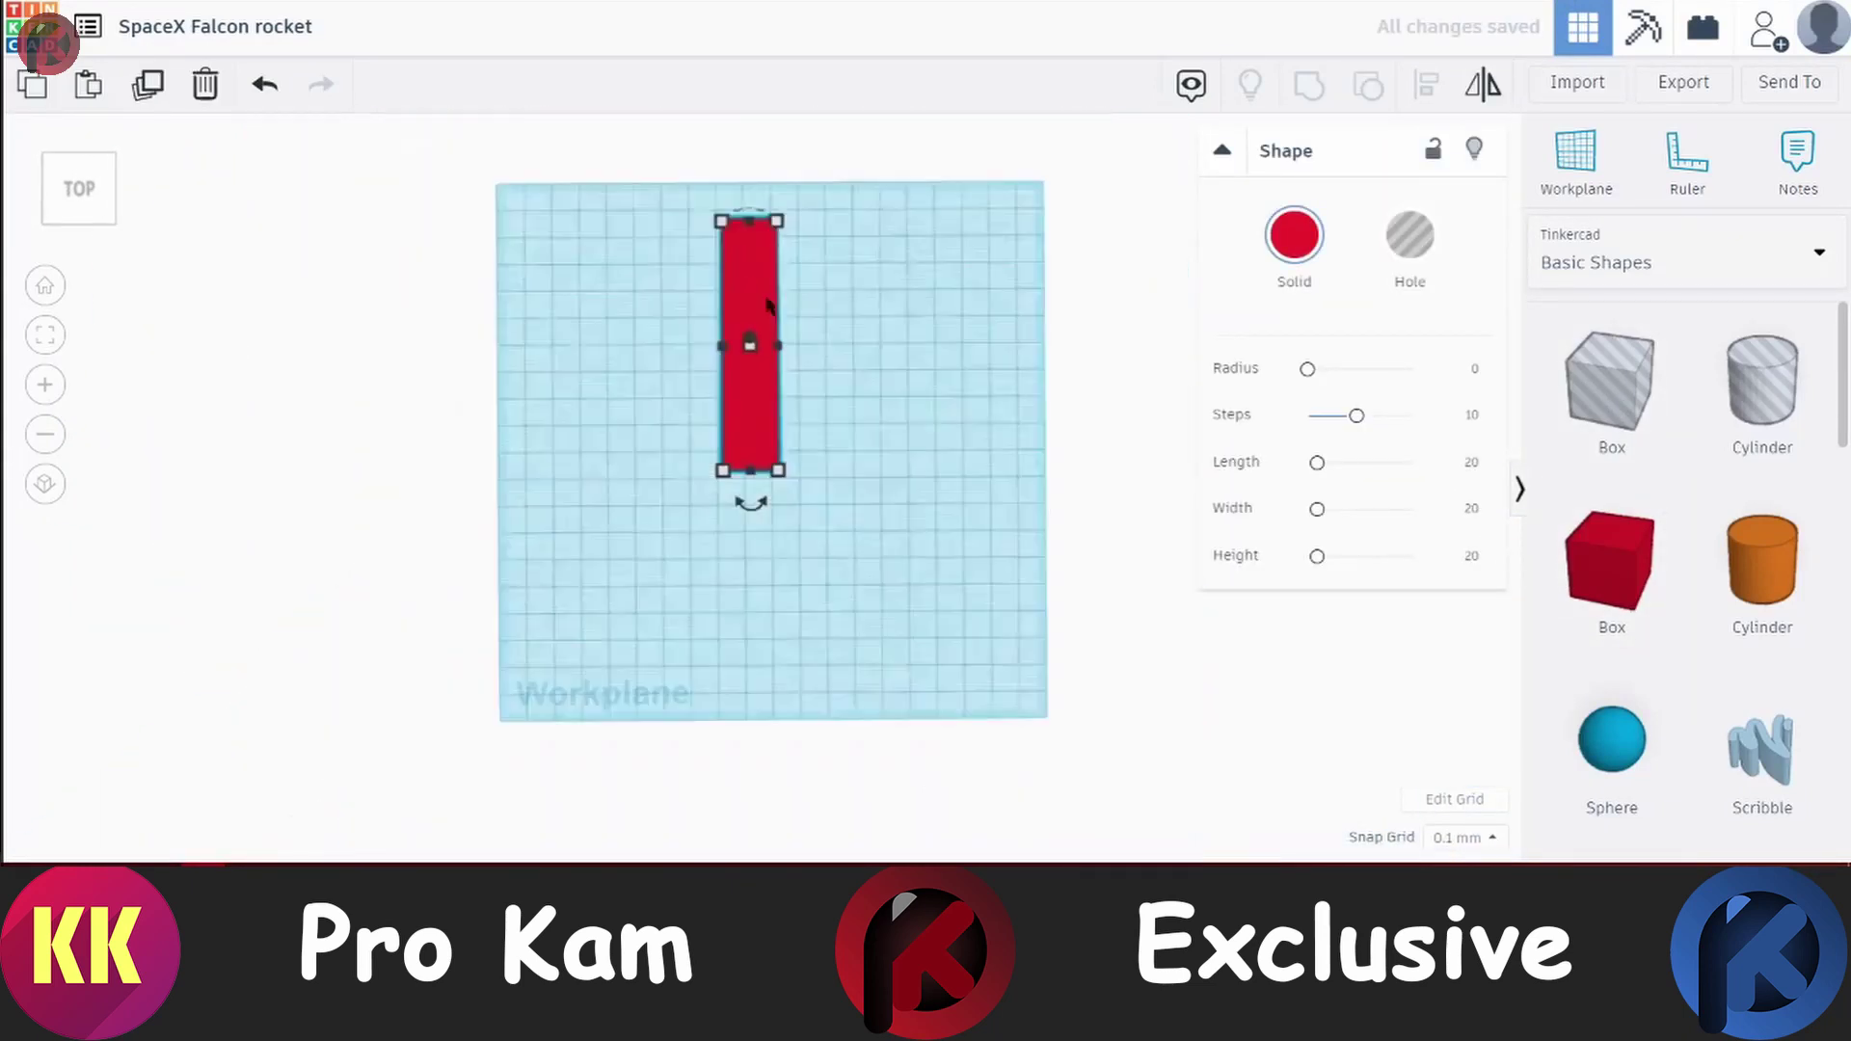
# Cut the red bar with two angled hole boxes (about 35°) and group it into a fin
pyautogui.moveTo(587, 559); pyautogui.dragTo(665, 530)
pyautogui.moveTo(662, 477); pyautogui.dragTo(735, 637)
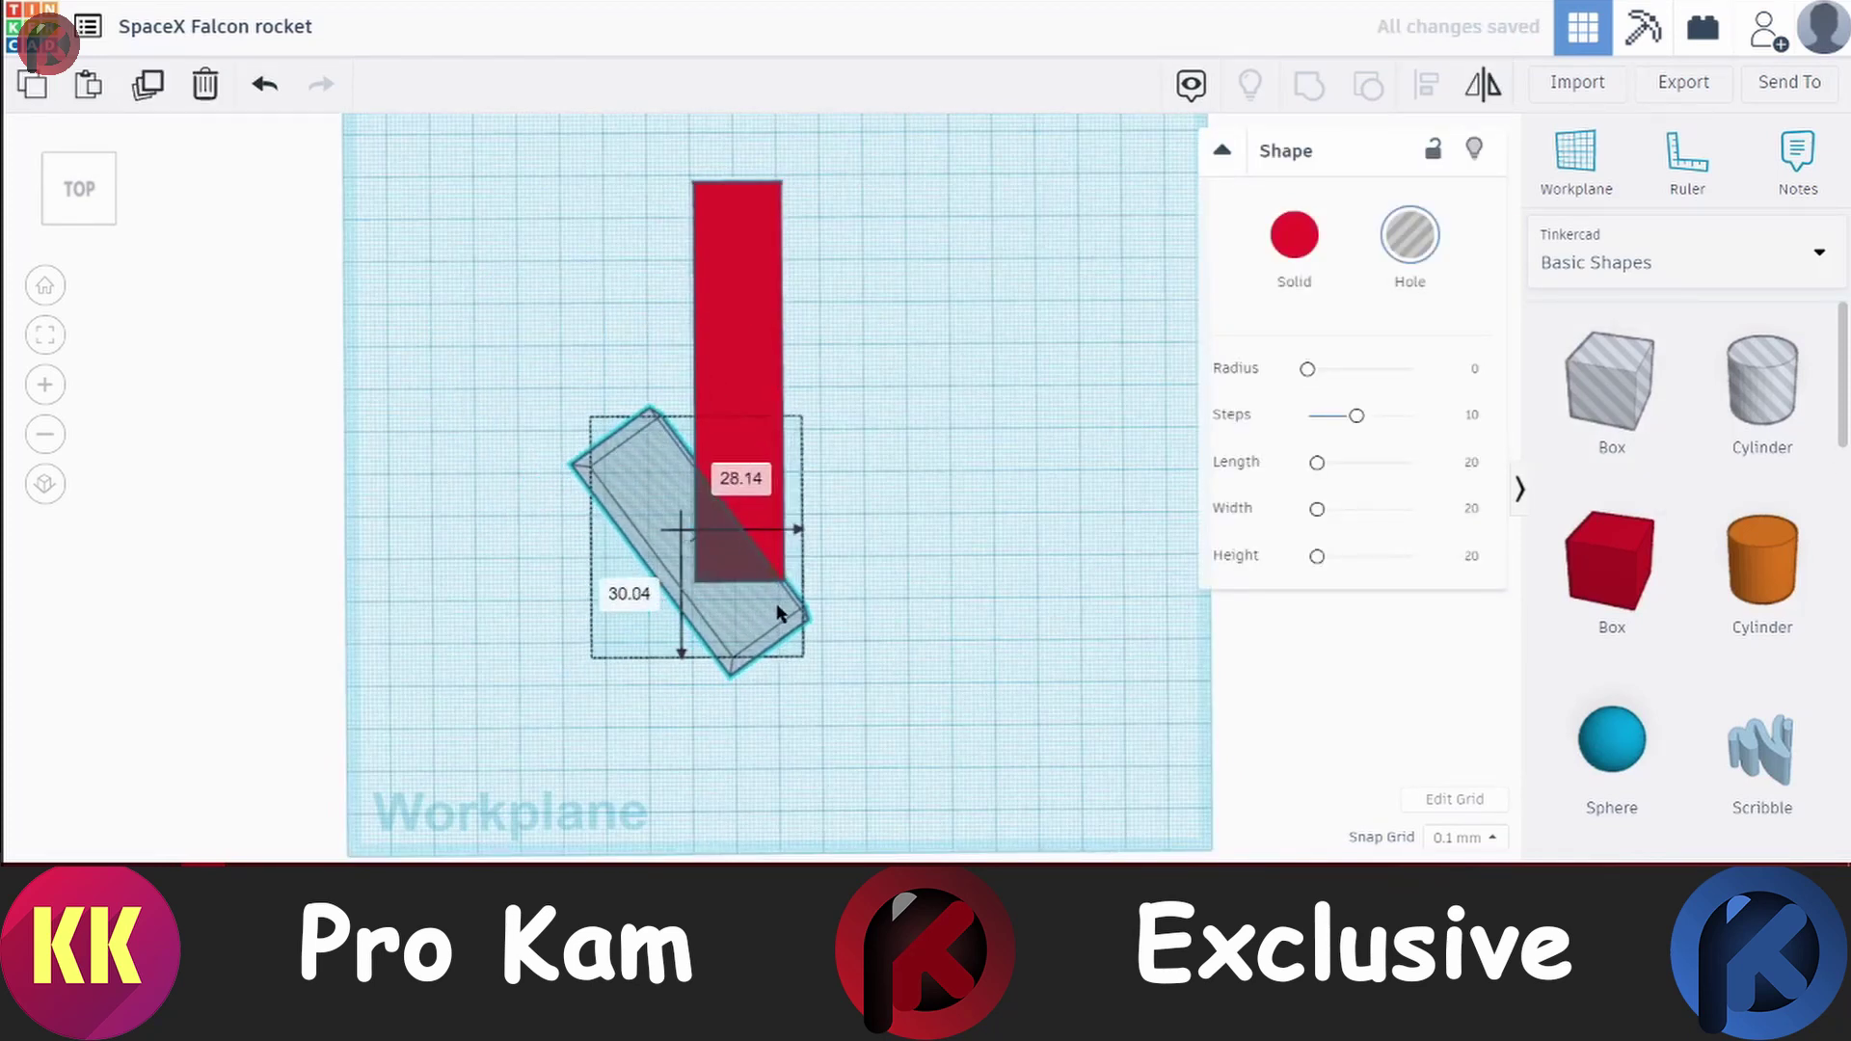
pyautogui.hotkey('ctrl', 'd')
pyautogui.moveTo(675, 540)
pyautogui.mouseDown()
pyautogui.moveTo(537, 290)
pyautogui.moveTo(442, 415)
pyautogui.mouseUp()
pyautogui.moveTo(578, 241); pyautogui.dragTo(667, 201)
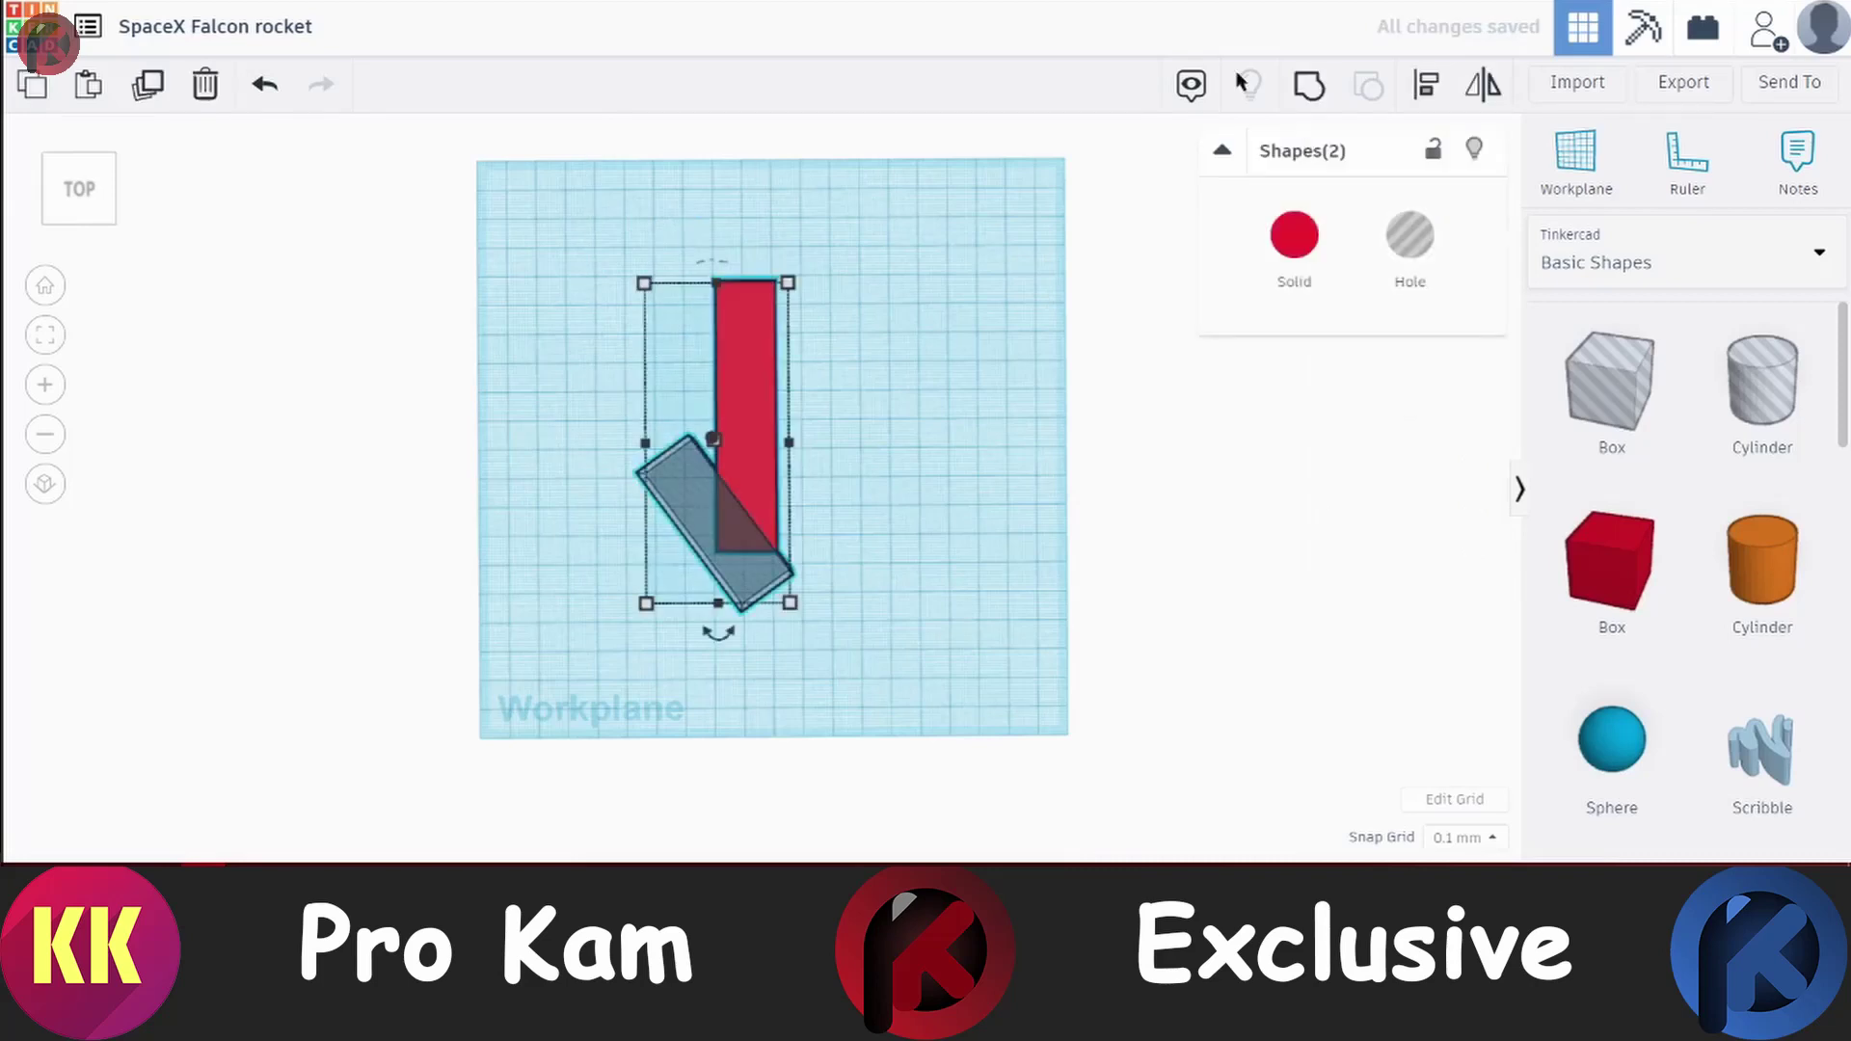
pyautogui.hotkey('ctrl', 'g')
# Stand the red fin upright against the side of the grey cylinder
pyautogui.scroll(-5, 694, 463)
pyautogui.moveTo(694, 463); pyautogui.dragTo(813, 289, button='right')
pyautogui.click(812, 202)
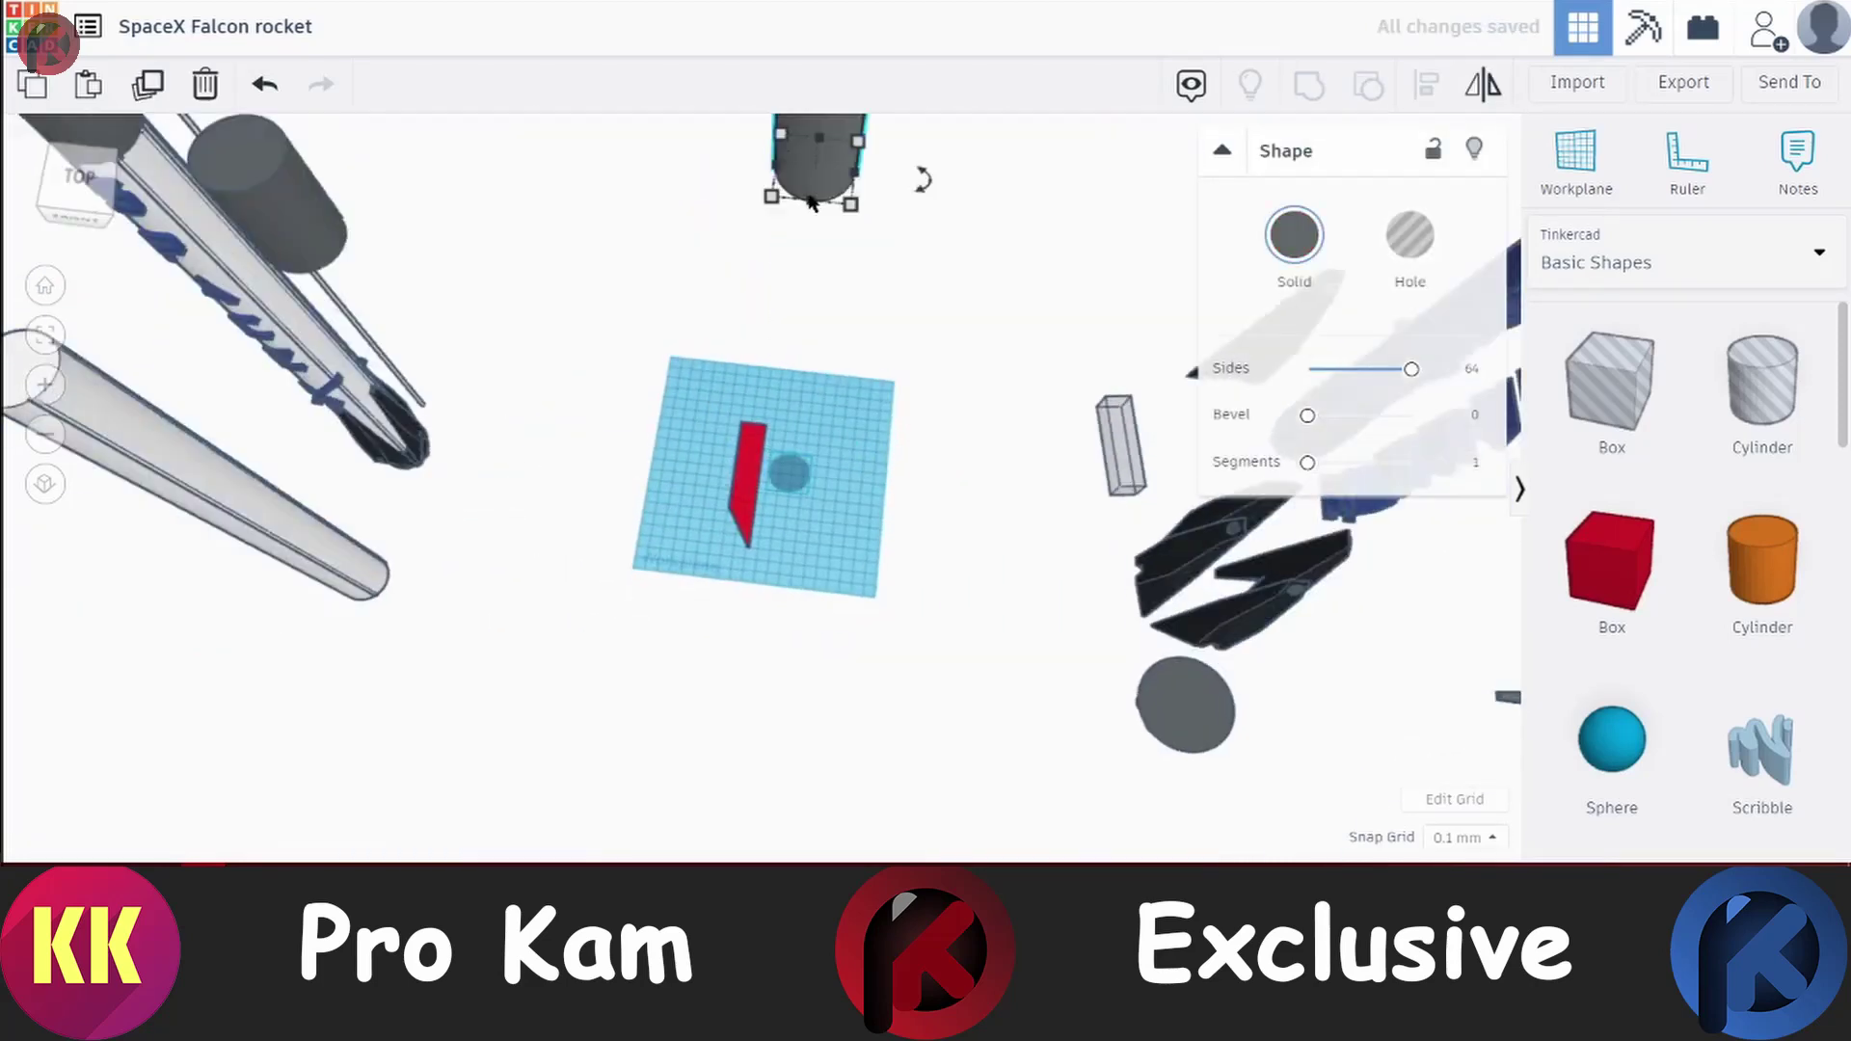
pyautogui.click(707, 311)
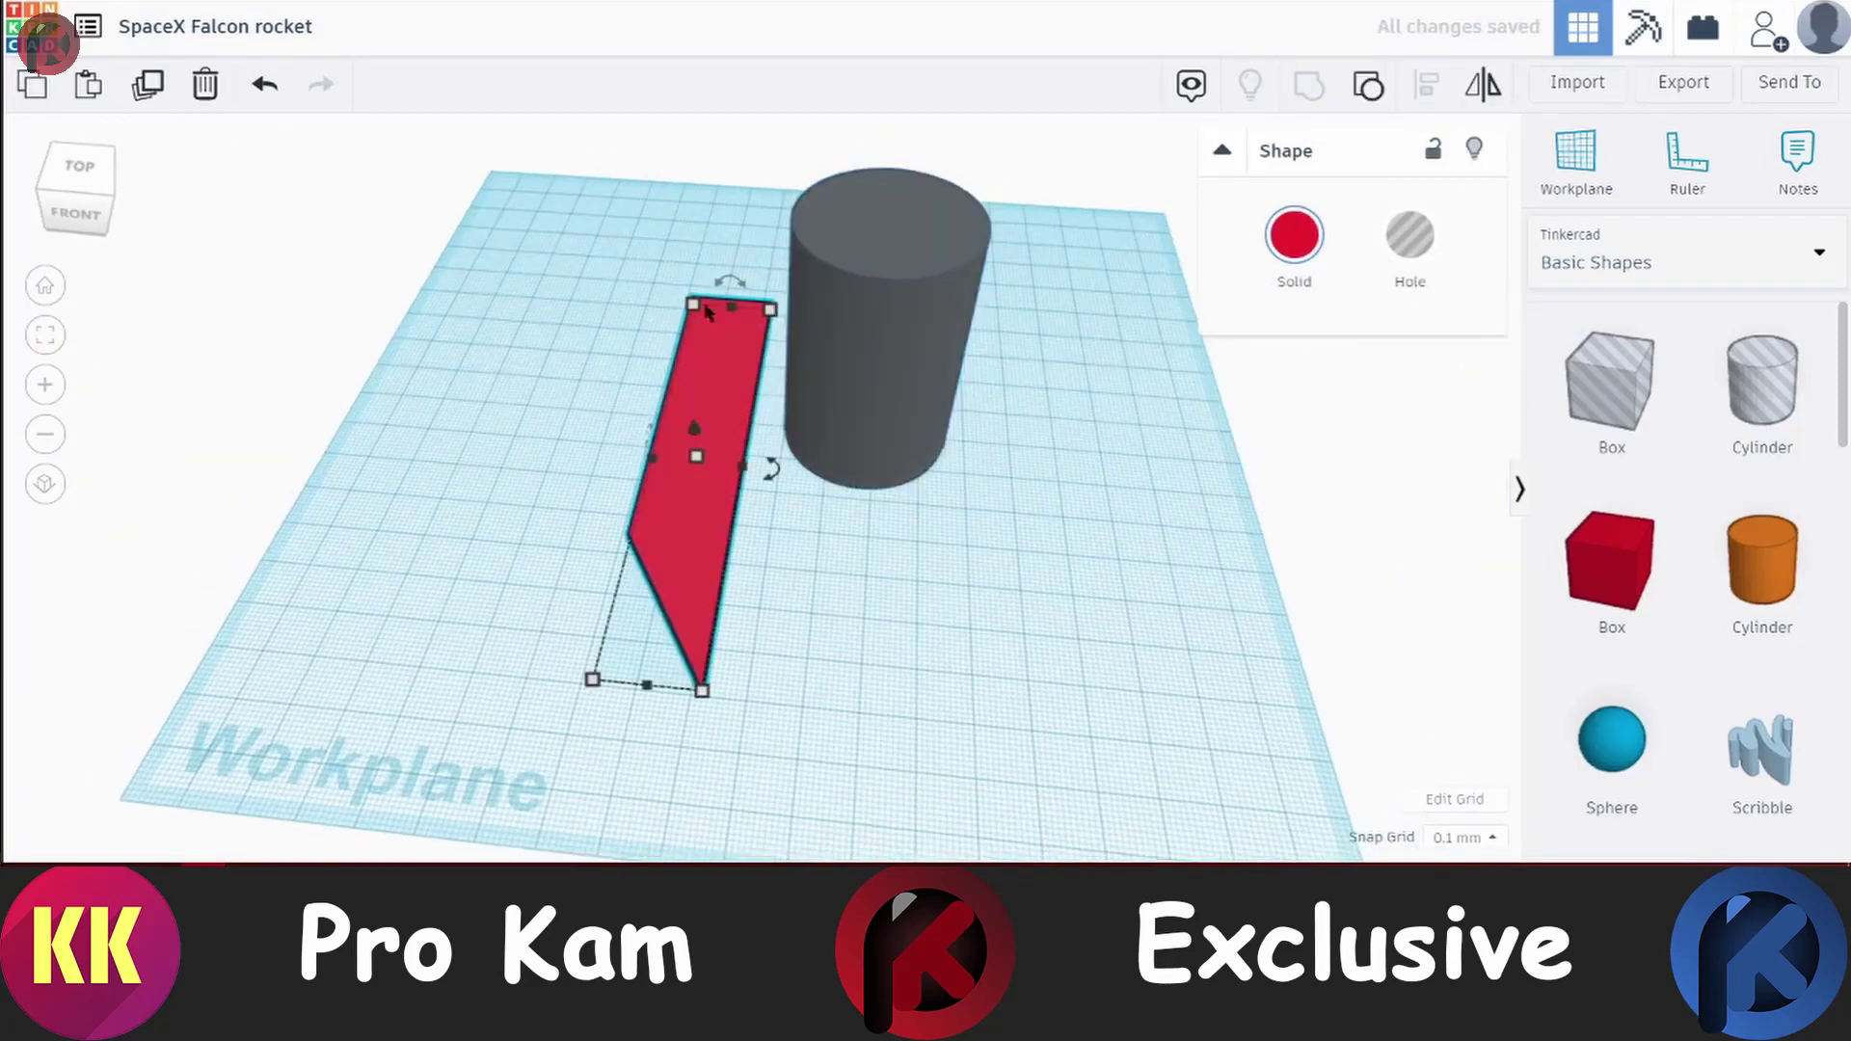
pyautogui.moveTo(719, 430); pyautogui.dragTo(666, 318)
pyautogui.moveTo(848, 372); pyautogui.dragTo(827, 414, button='right')
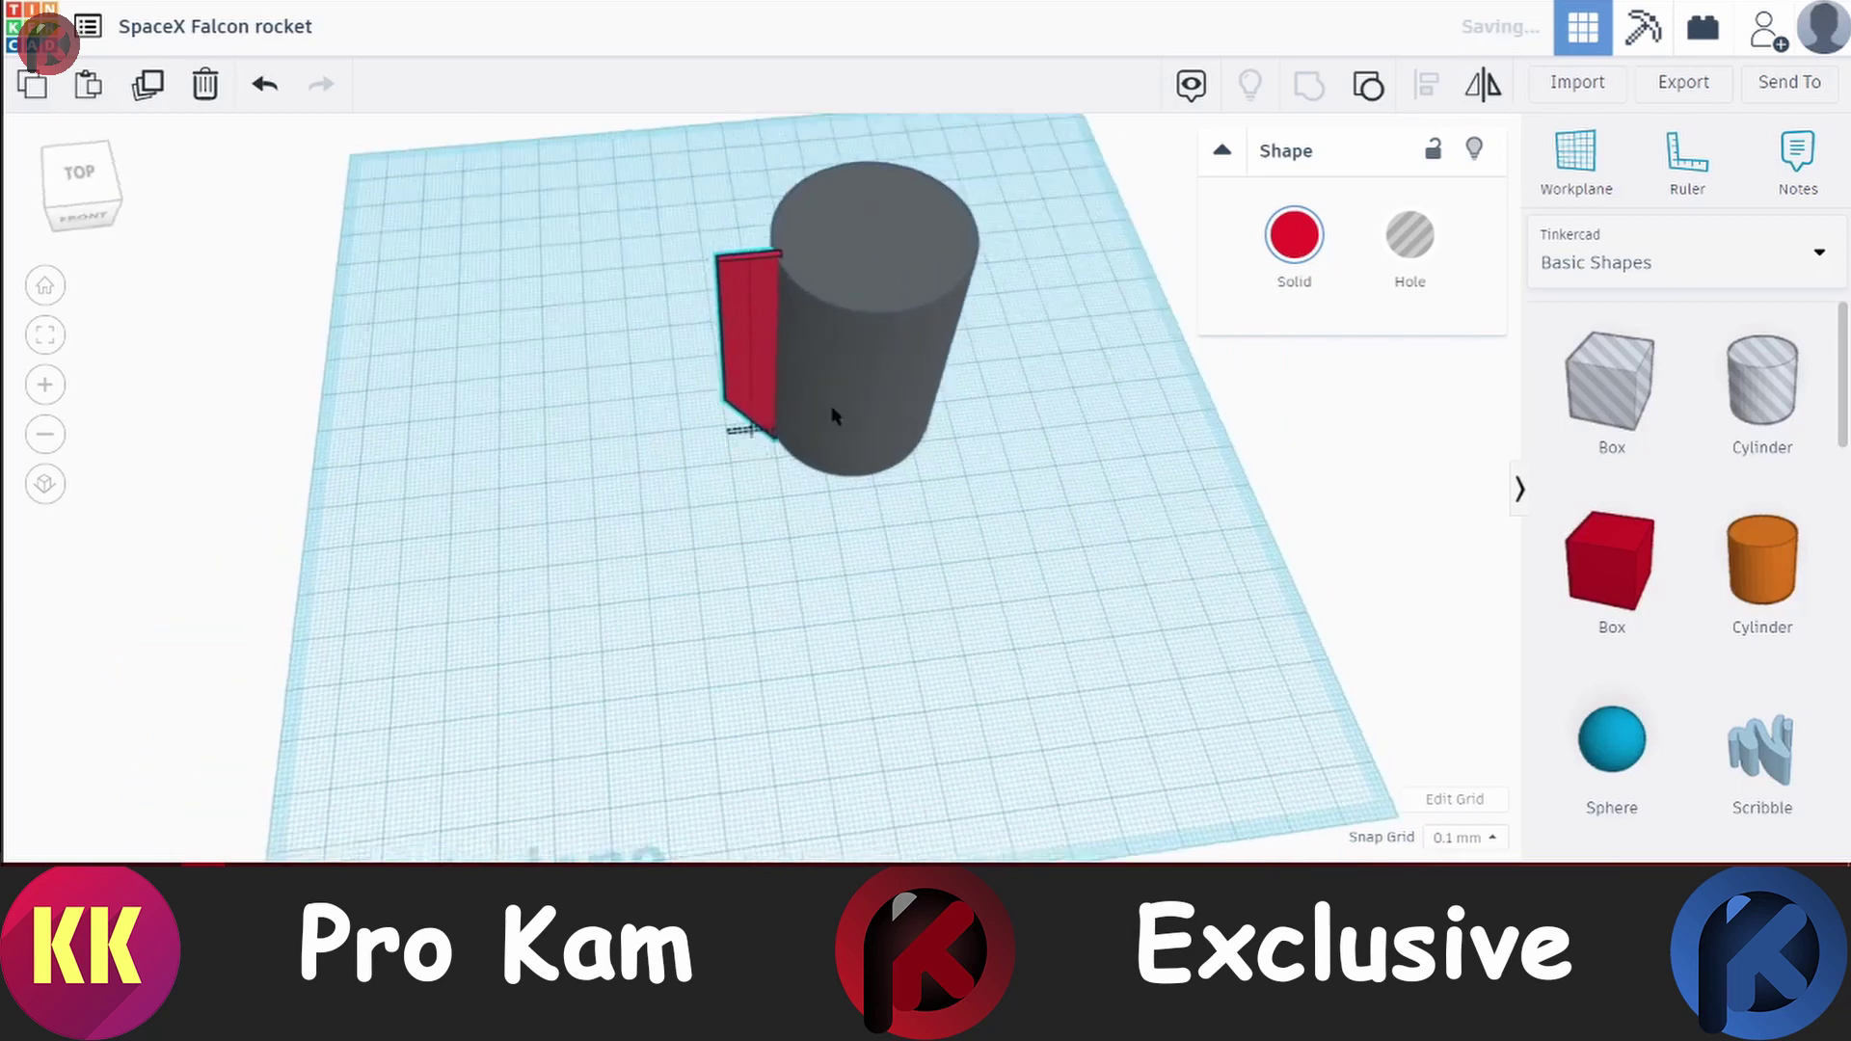
pyautogui.click(868, 385)
# Turn another fin crosswise and set it against the cylinder, making four fins
pyautogui.moveTo(835, 538)
pyautogui.mouseDown(button='right')
pyautogui.moveTo(856, 425)
pyautogui.moveTo(829, 304)
pyautogui.mouseUp(button='right')
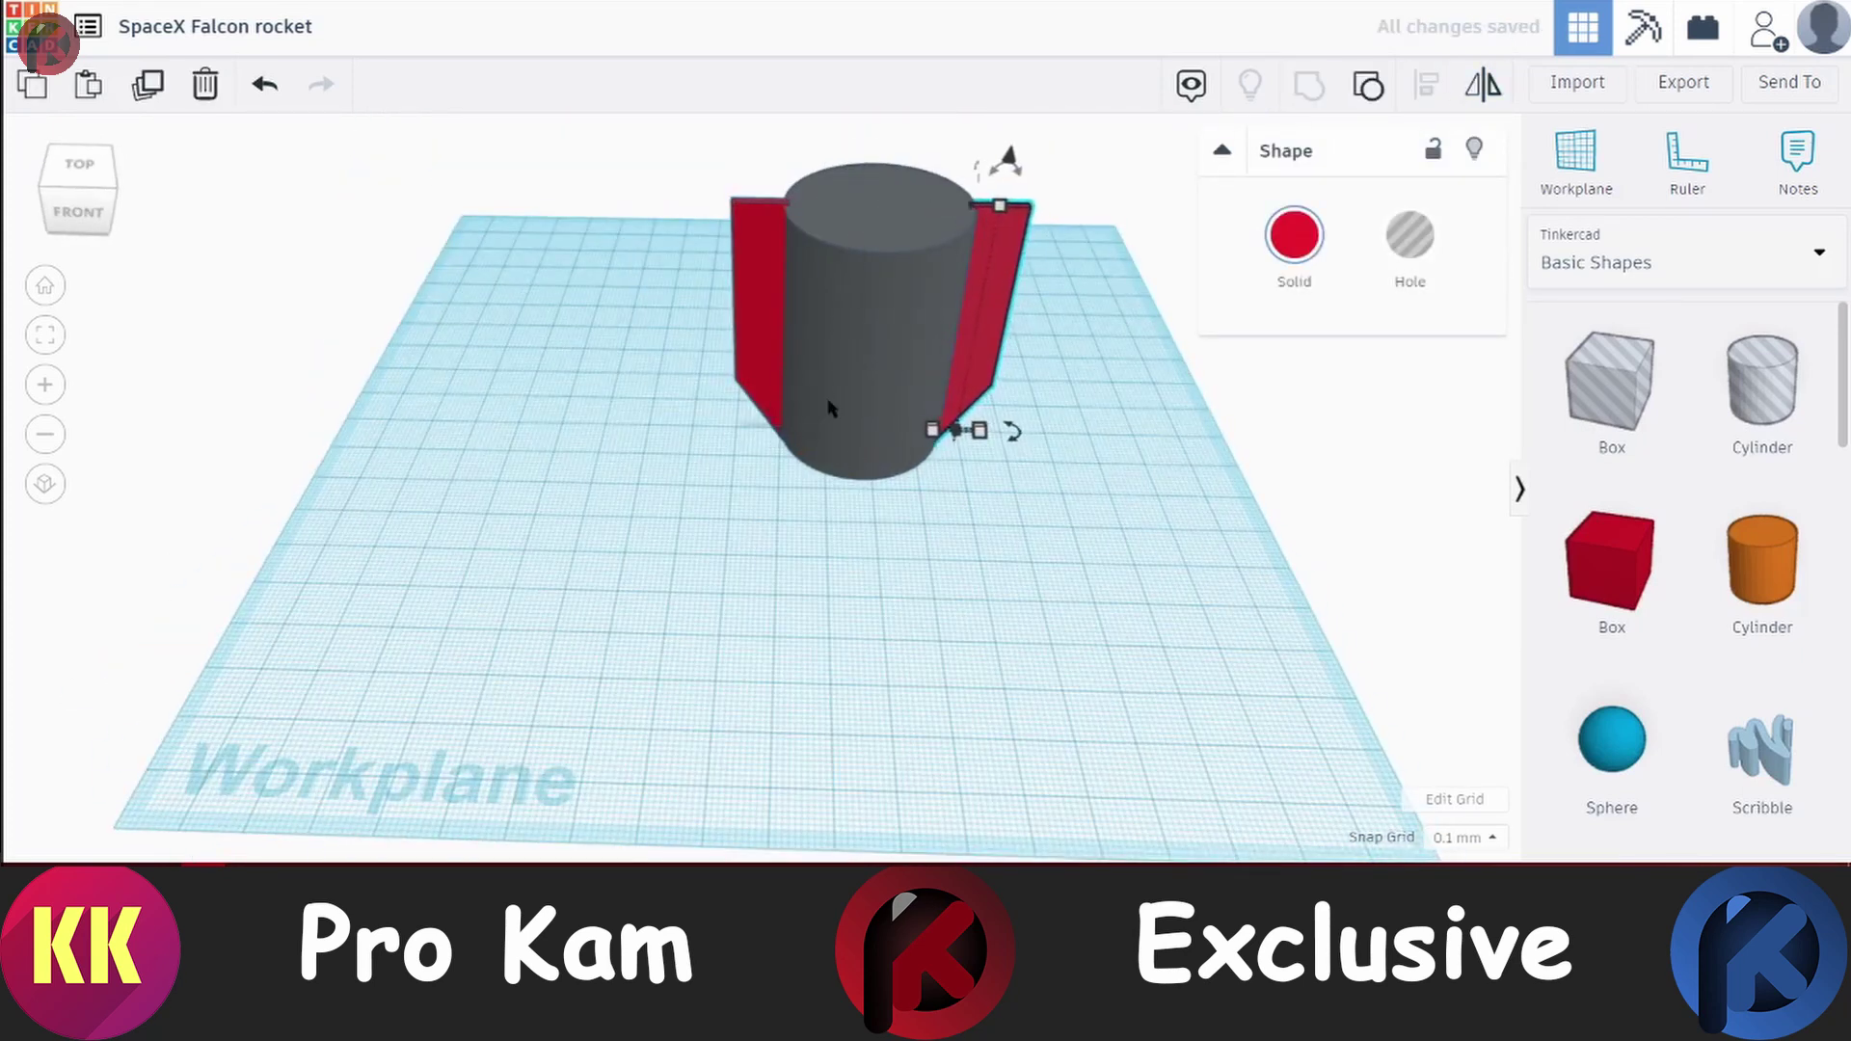
pyautogui.moveTo(829, 408); pyautogui.dragTo(758, 308, button='right')
pyautogui.moveTo(1031, 517); pyautogui.dragTo(964, 578)
pyautogui.moveTo(964, 578)
pyautogui.mouseDown(button='right')
pyautogui.moveTo(926, 502)
pyautogui.moveTo(937, 530)
pyautogui.mouseUp(button='right')
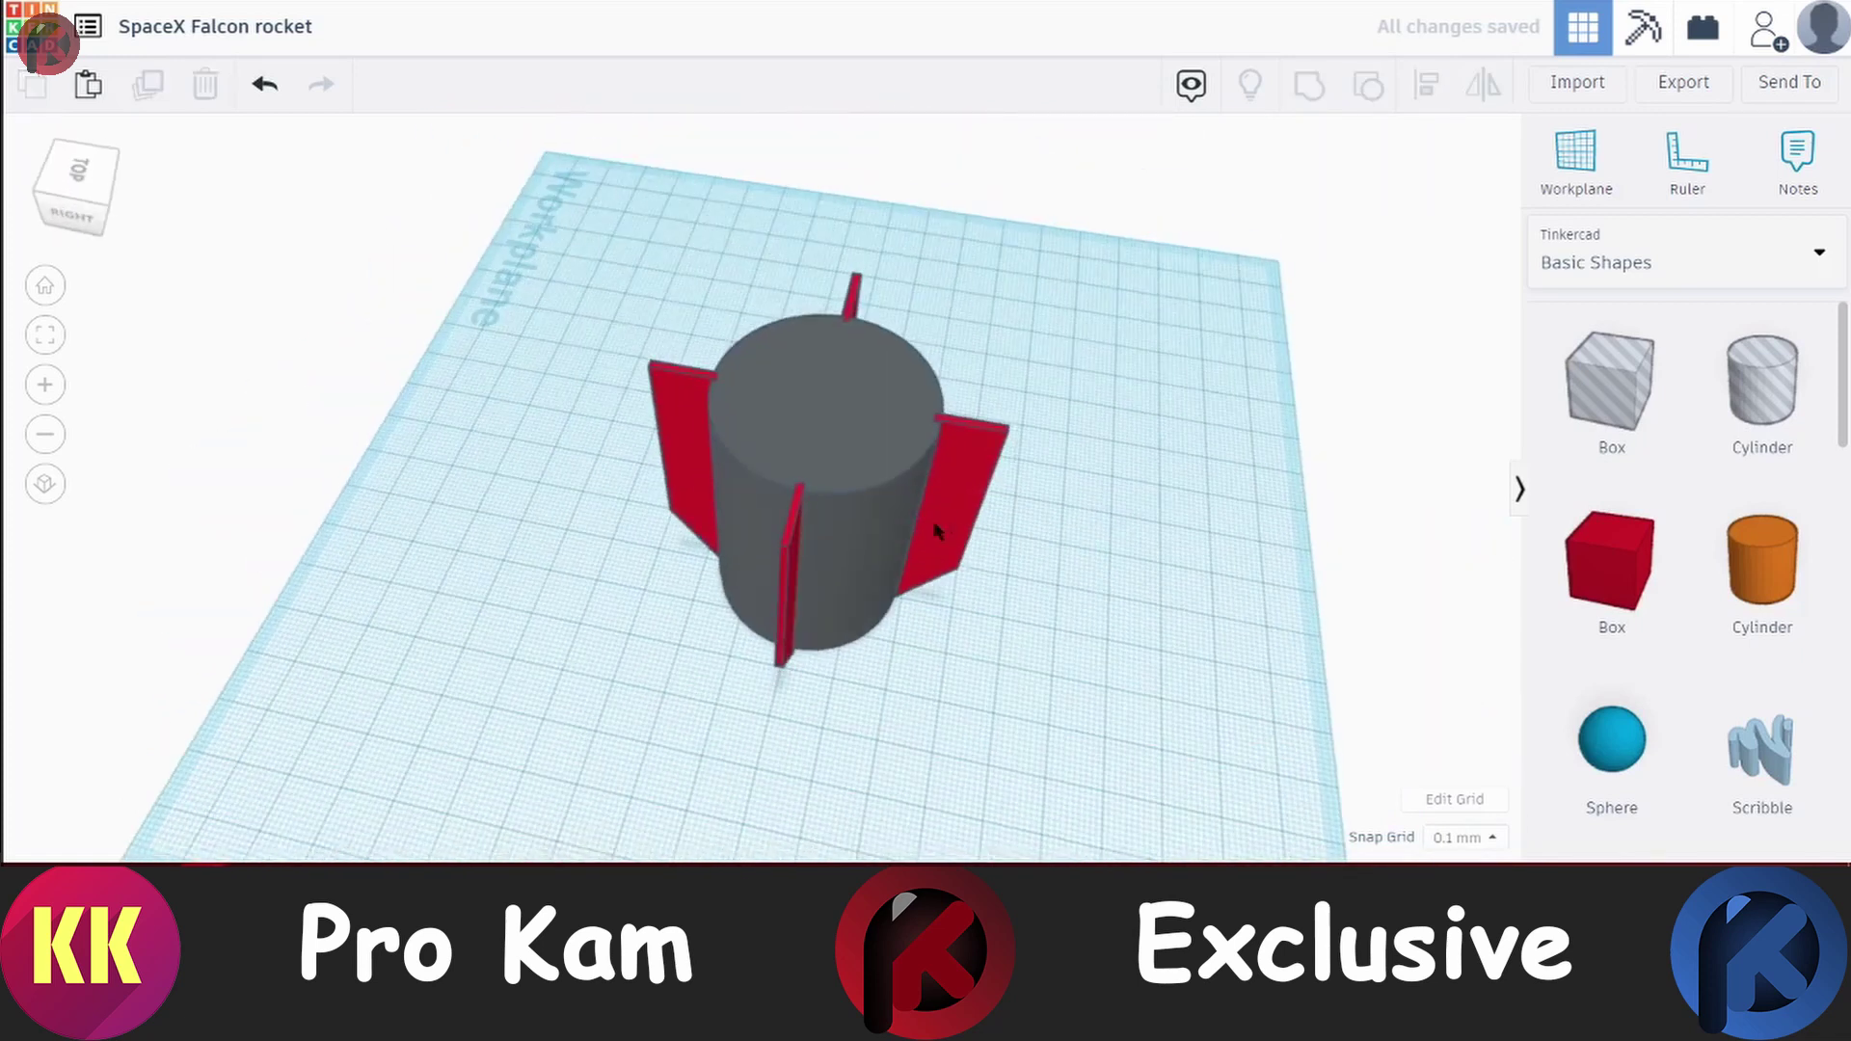
pyautogui.scroll(5, 949, 602)
pyautogui.scroll(-5, 1012, 675)
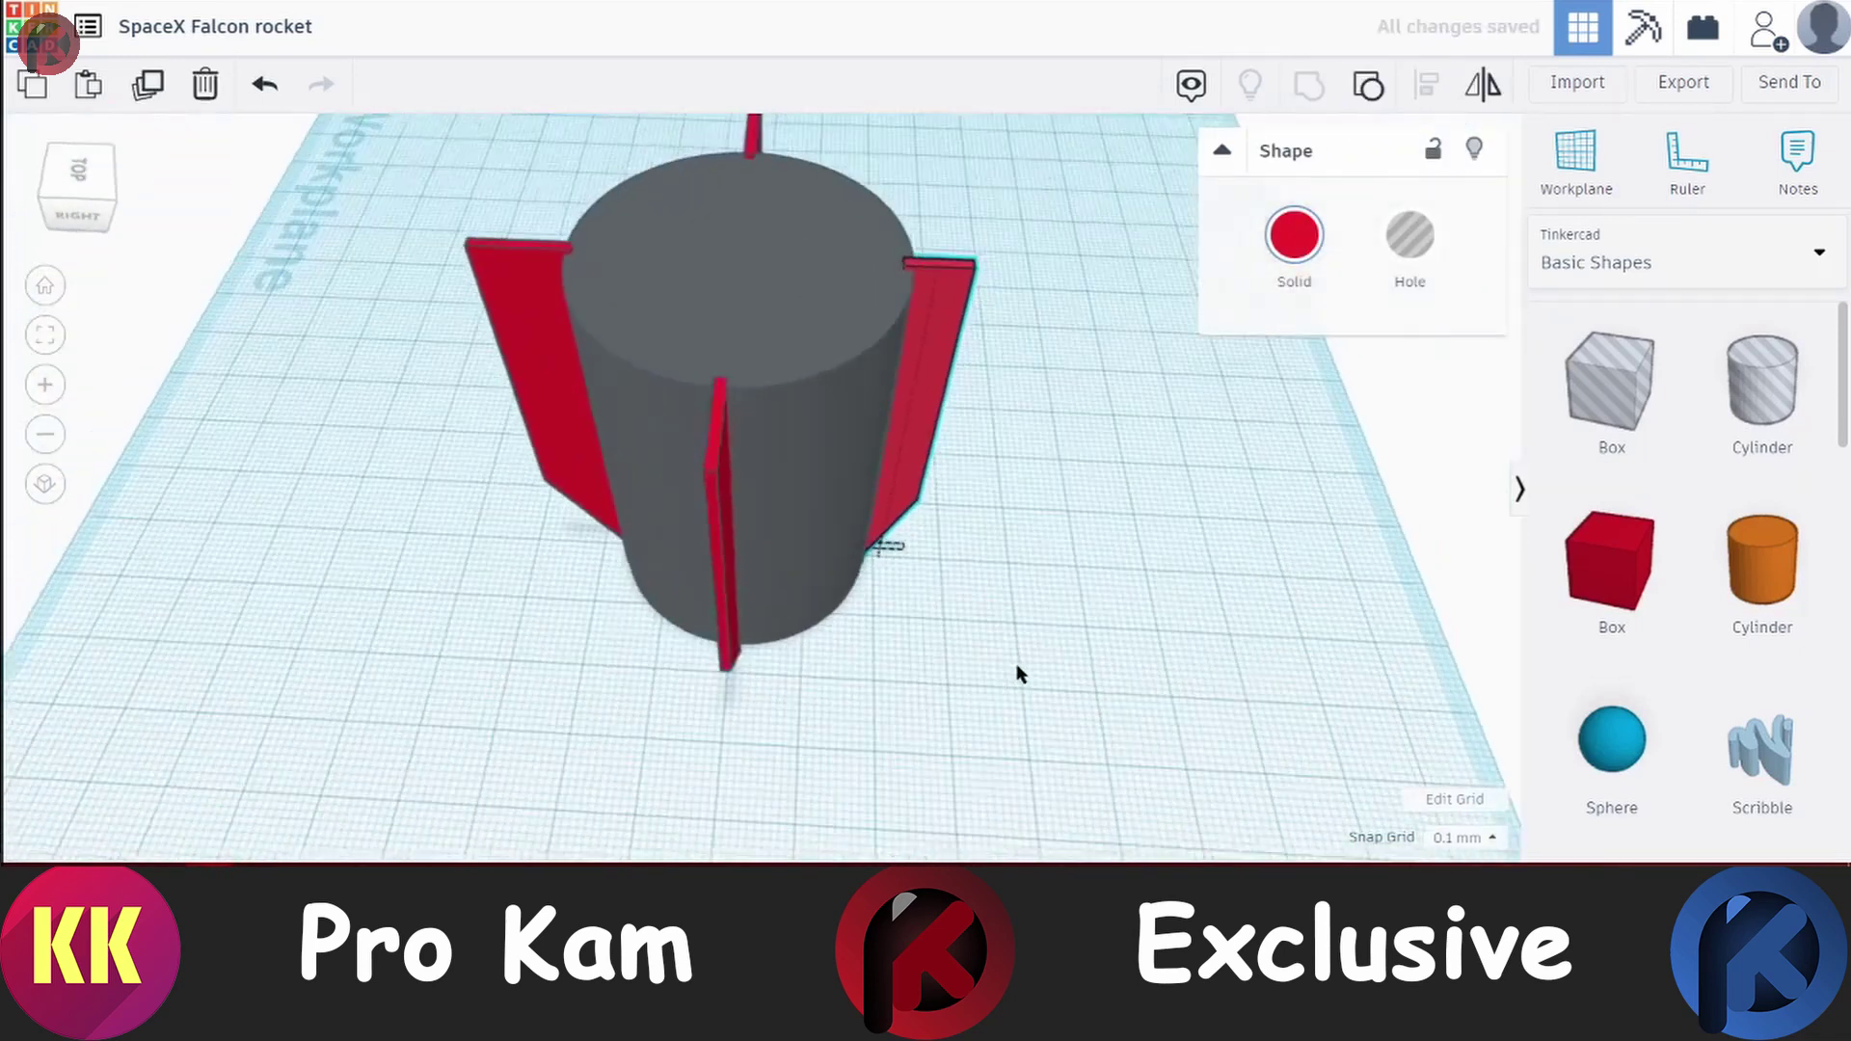
pyautogui.moveTo(1012, 675); pyautogui.dragTo(565, 220, button='right')
pyautogui.click(565, 220)
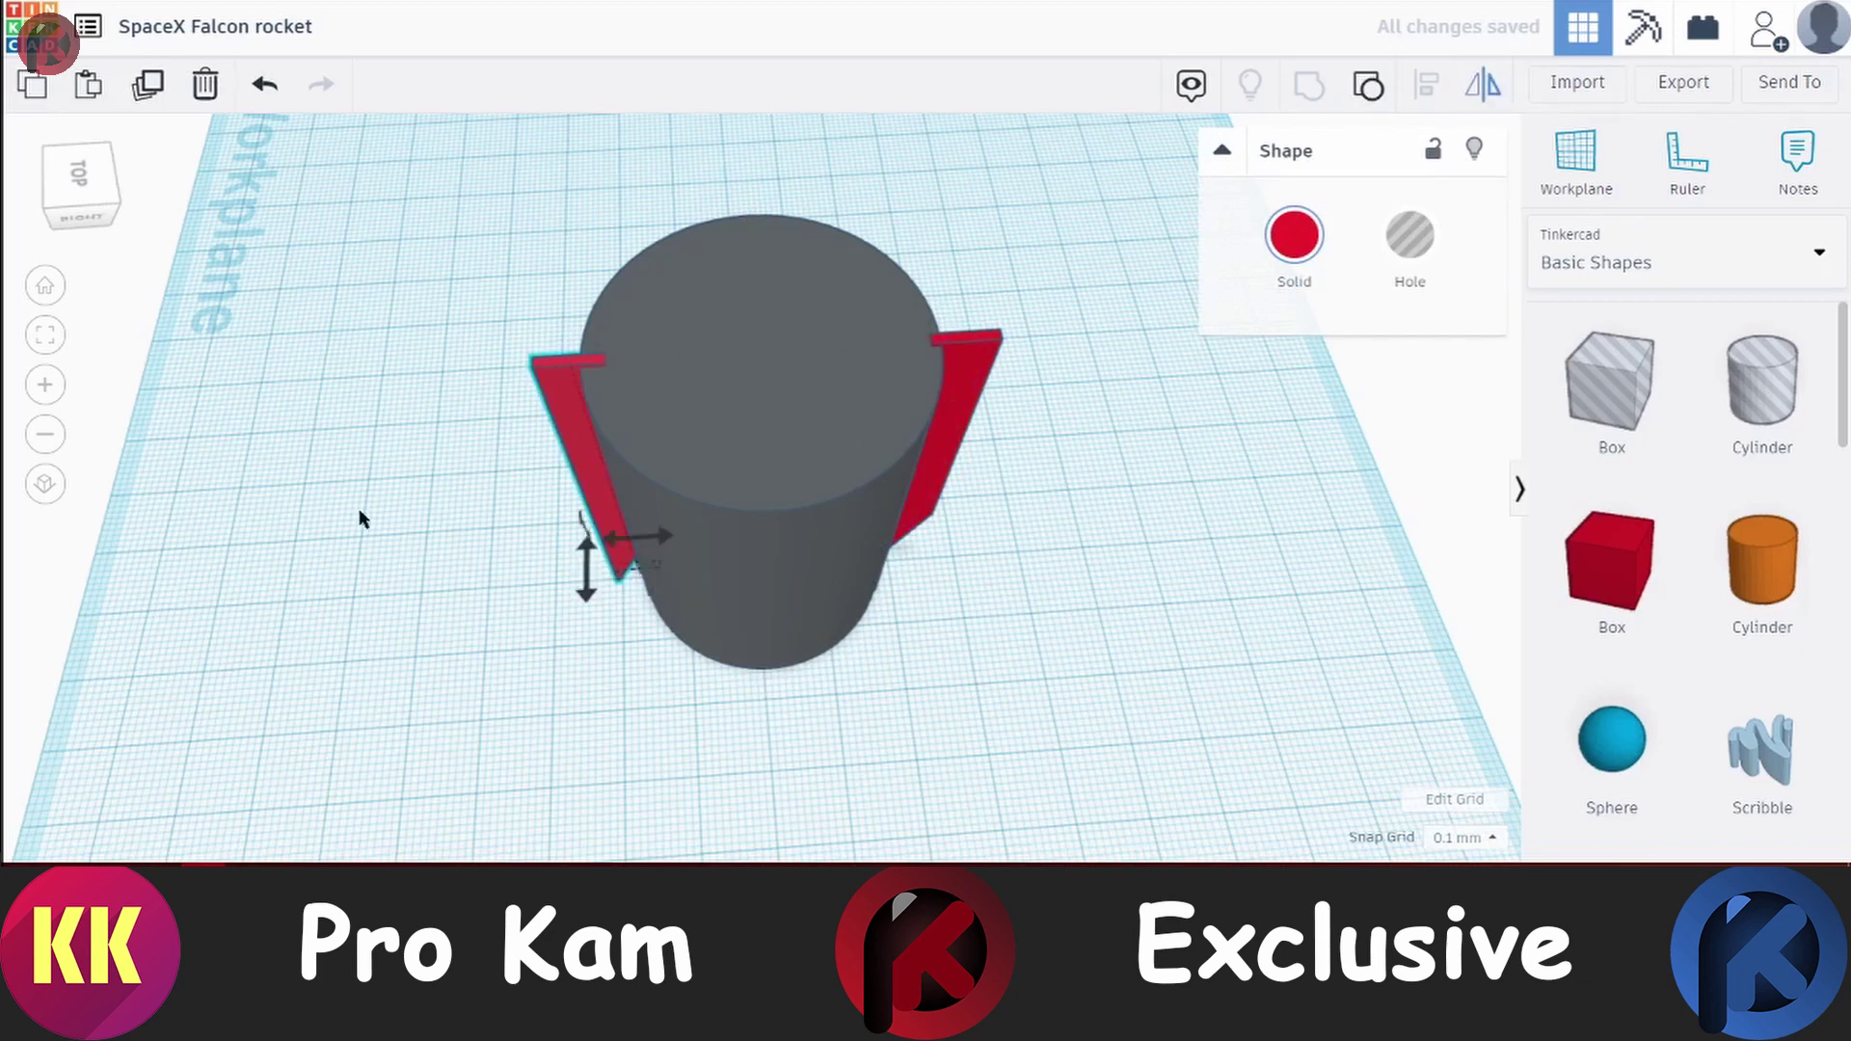
# Select the second fin and review the four fins from a perspective view
pyautogui.moveTo(1003, 484); pyautogui.dragTo(957, 511, button='right')
pyautogui.keyDown('shift'); pyautogui.click(957, 510); pyautogui.keyUp('shift')
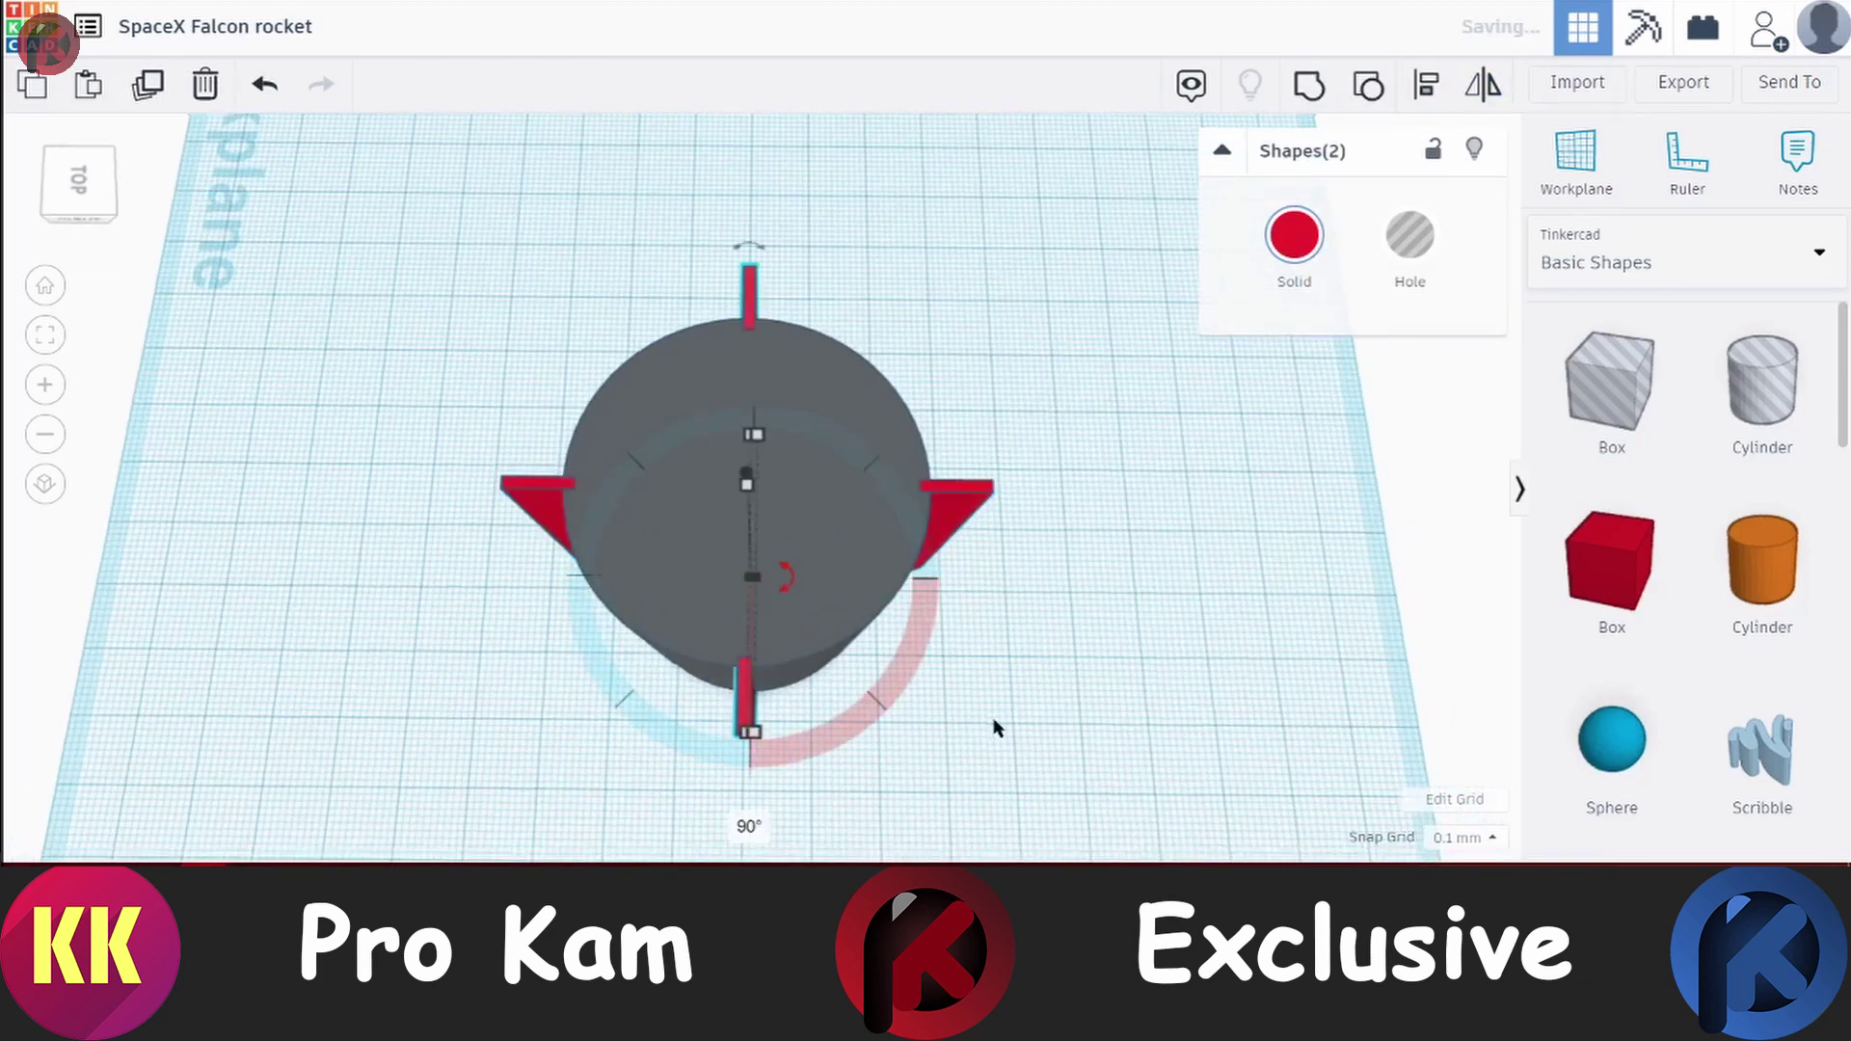
pyautogui.moveTo(996, 728); pyautogui.dragTo(1756, 711, button='right')
pyautogui.scroll(-5, 1755, 710)
pyautogui.scroll(-5, 1668, 781)
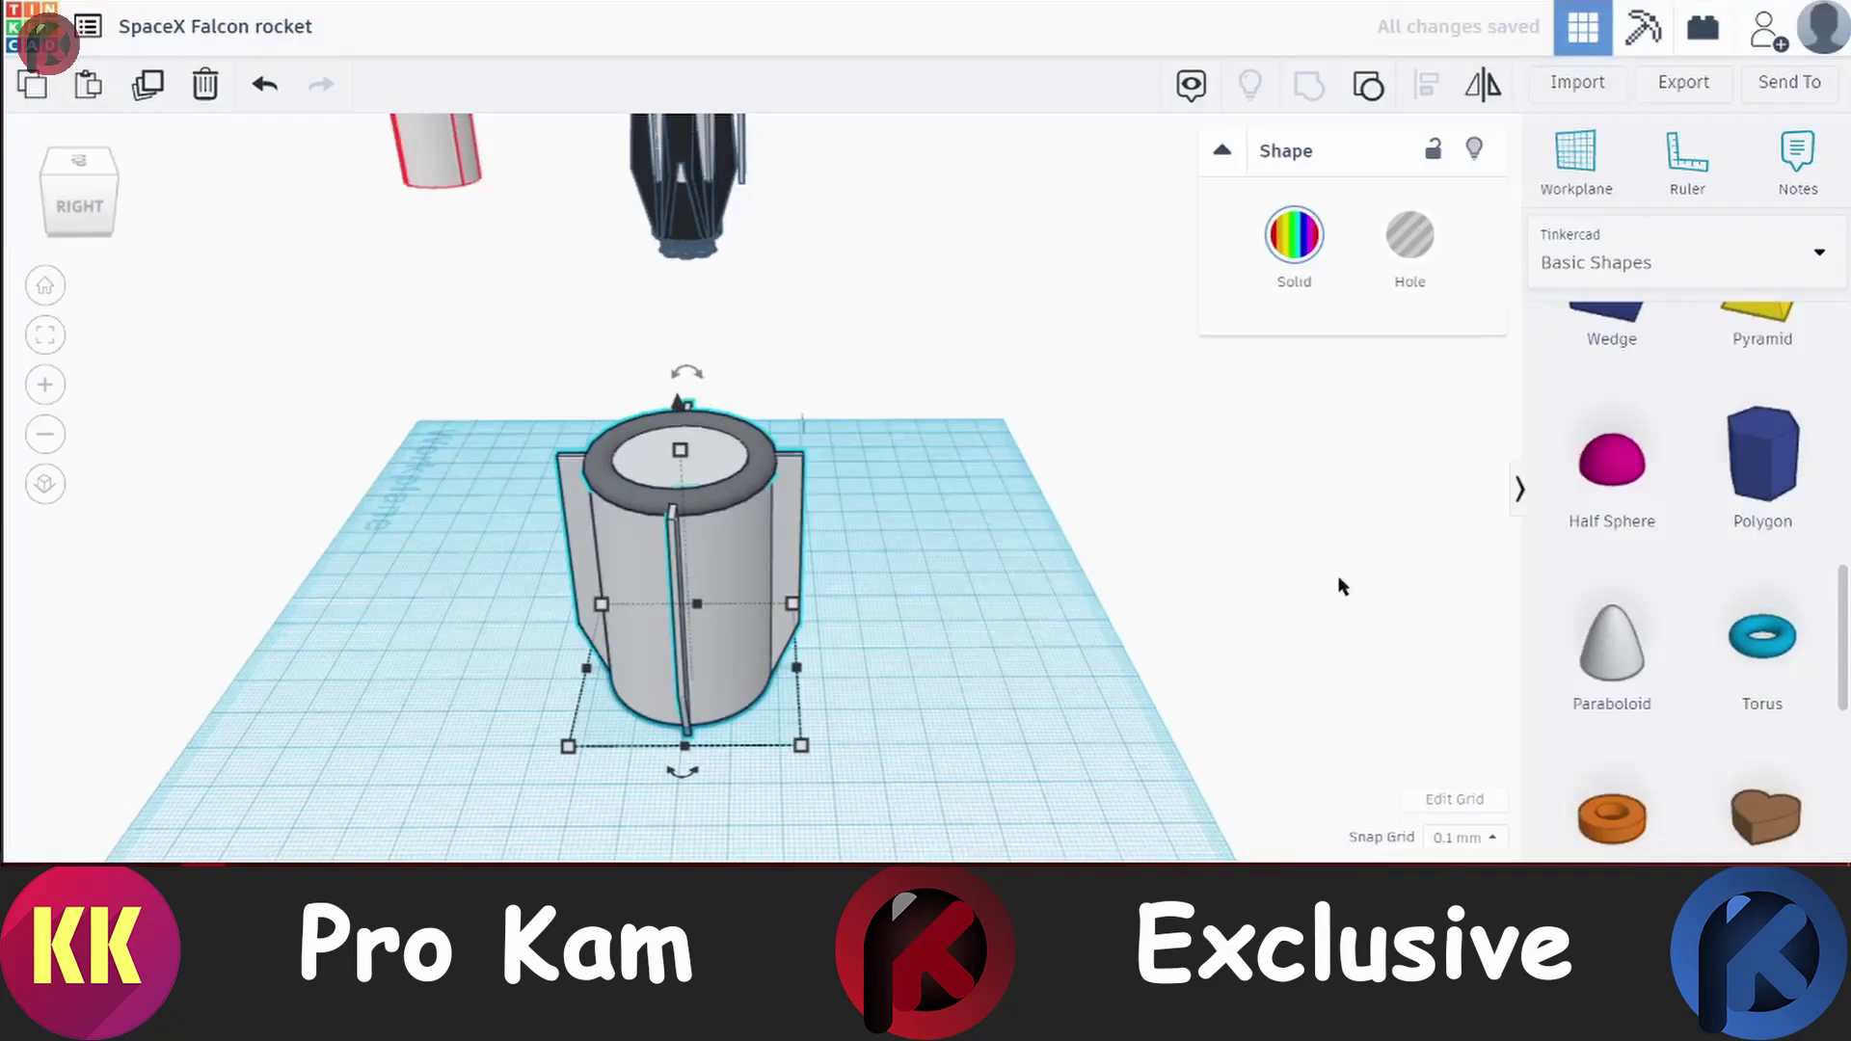
# Add a Paraboloid from Basic Shapes and set it on top of the cylinder
pyautogui.moveTo(1612, 646); pyautogui.dragTo(939, 598)
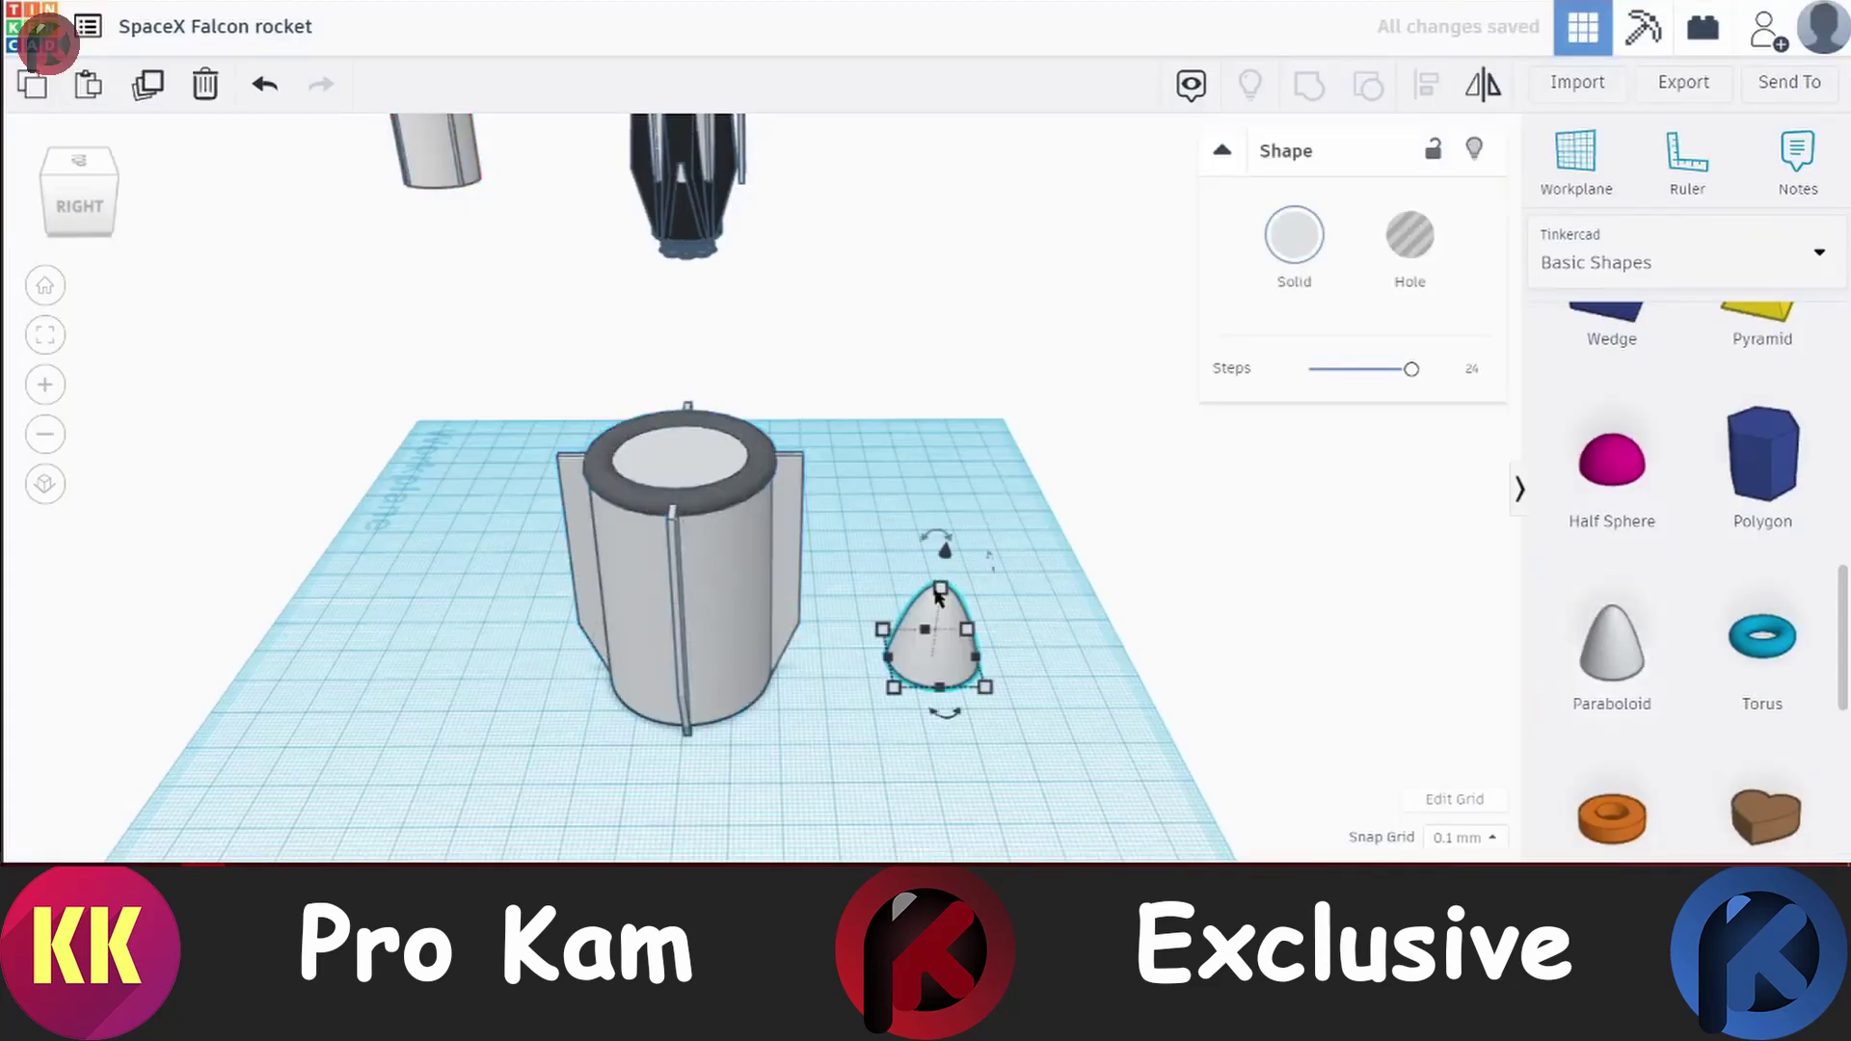
pyautogui.moveTo(954, 506); pyautogui.dragTo(710, 470)
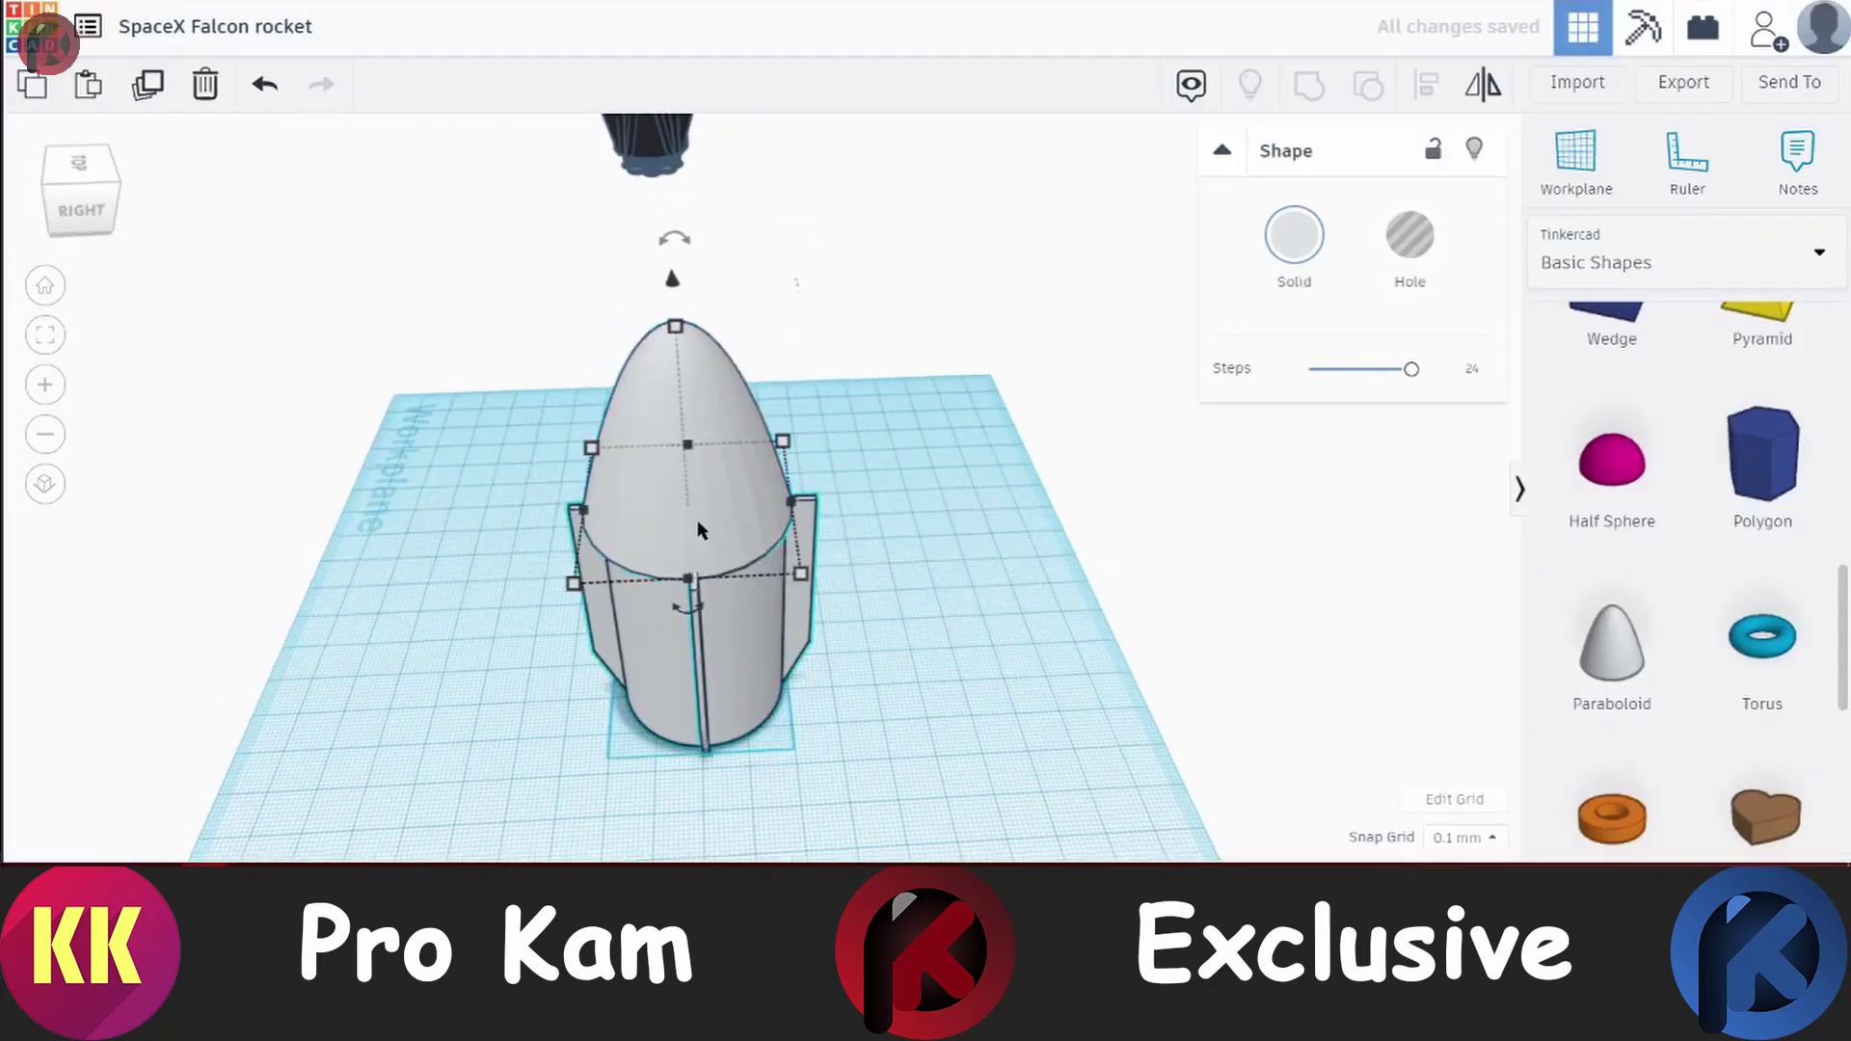
pyautogui.moveTo(801, 687); pyautogui.dragTo(872, 475, button='right')
pyautogui.scroll(3, 873, 476)
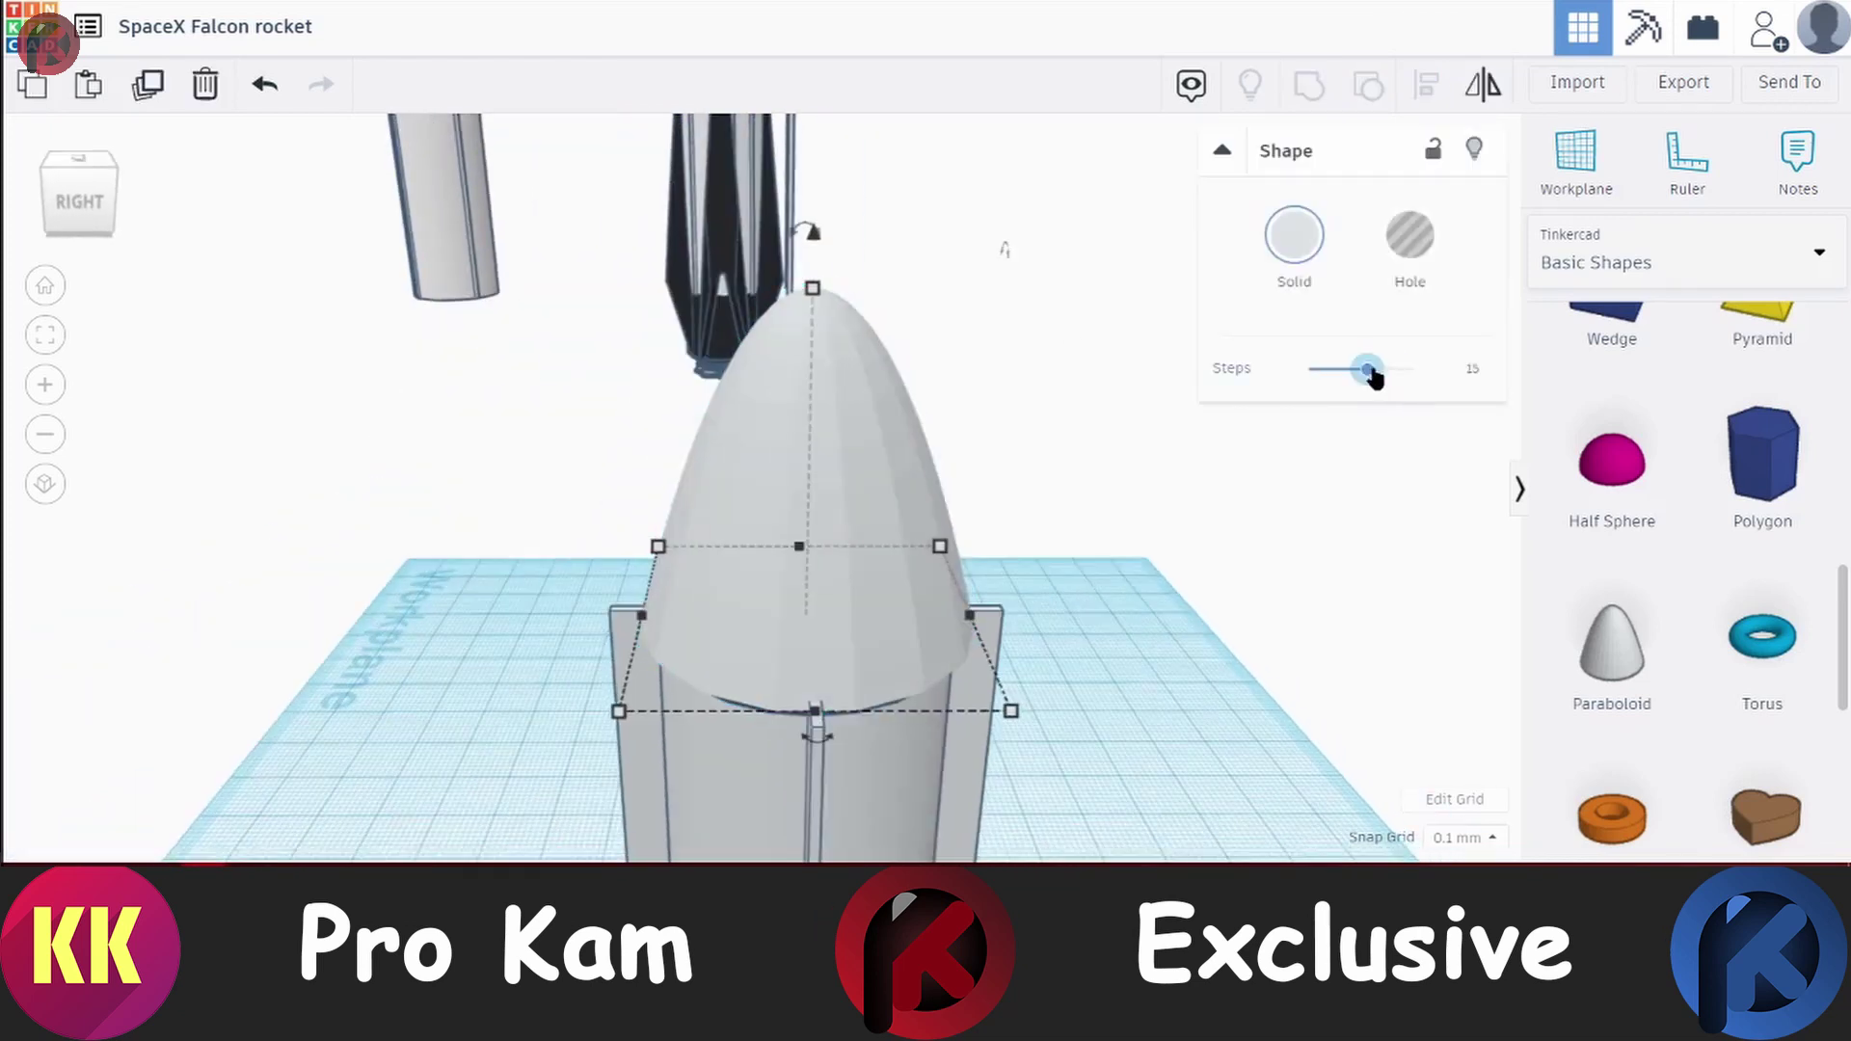
# Resize the dark ring to about 46 mm so it fits snugly around the nose cone base
pyautogui.moveTo(814, 229); pyautogui.dragTo(856, 342, button='right')
pyautogui.moveTo(786, 485); pyautogui.dragTo(896, 566, button='right')
pyautogui.click(896, 566)
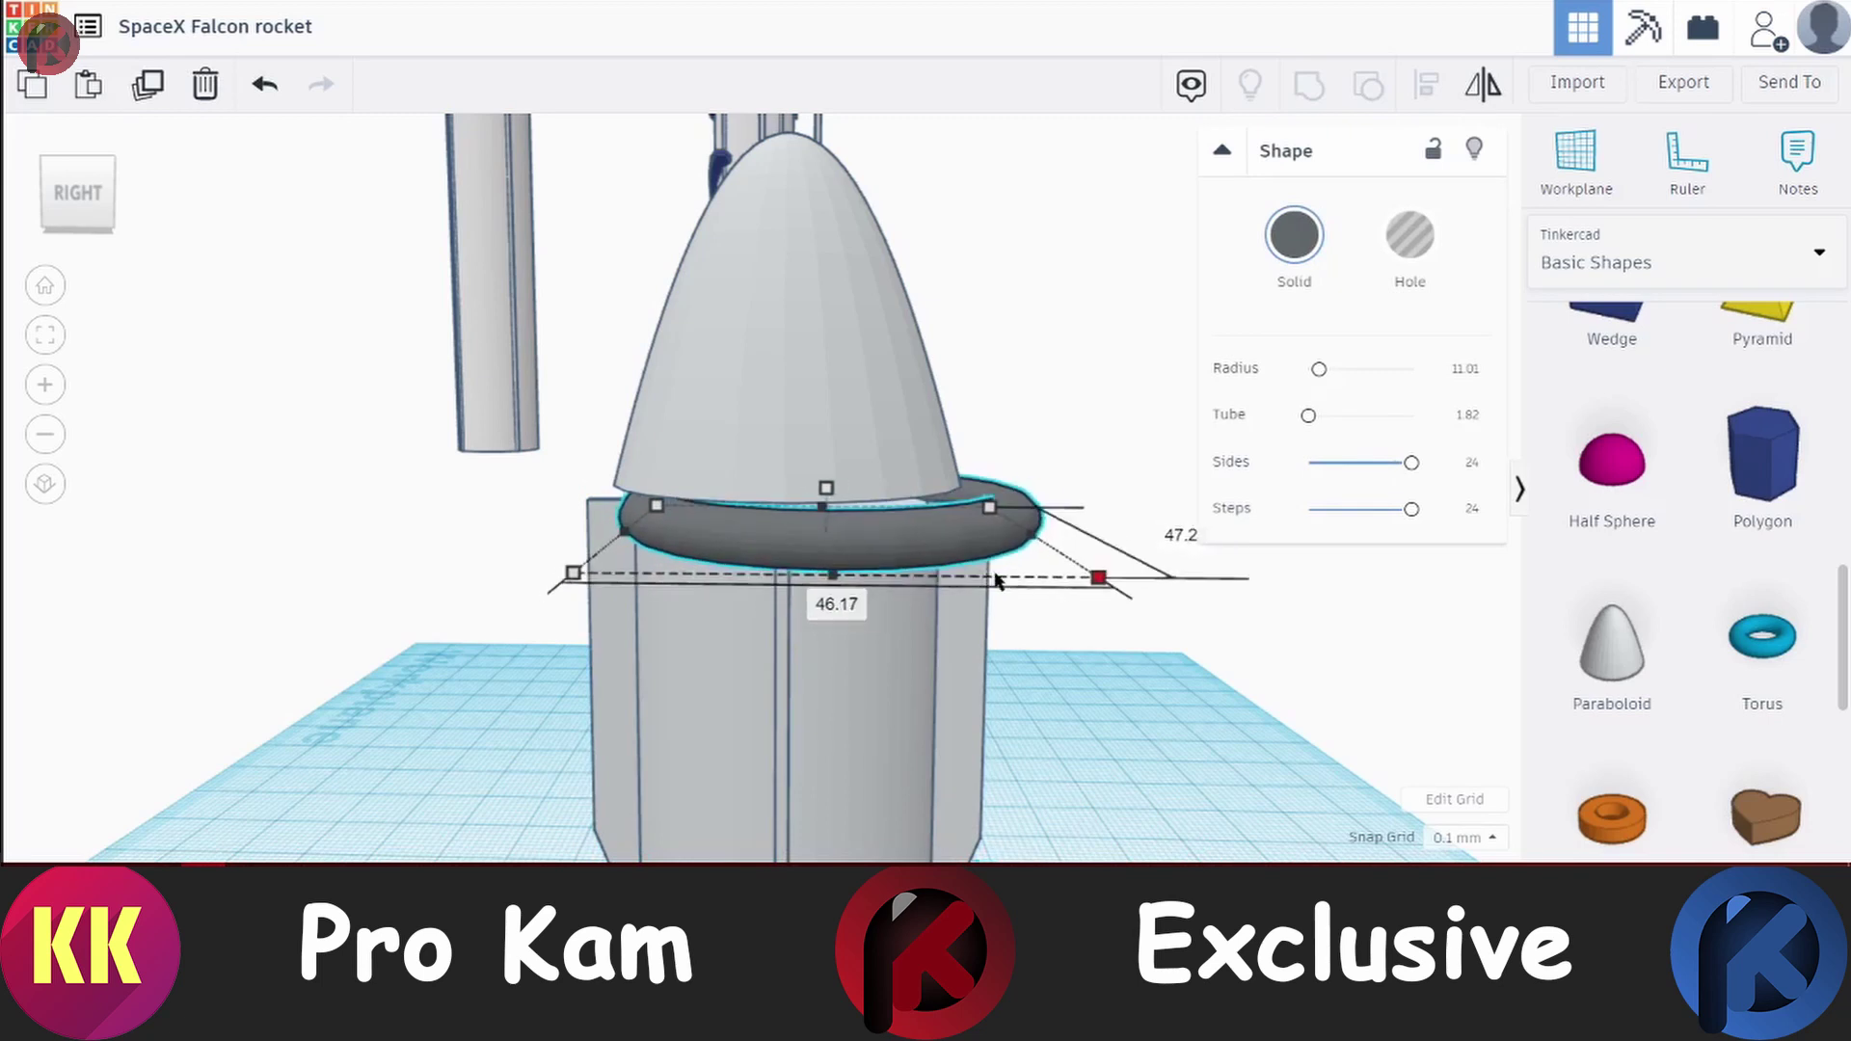
pyautogui.moveTo(998, 581); pyautogui.dragTo(1050, 564)
pyautogui.scroll(-3, 829, 667)
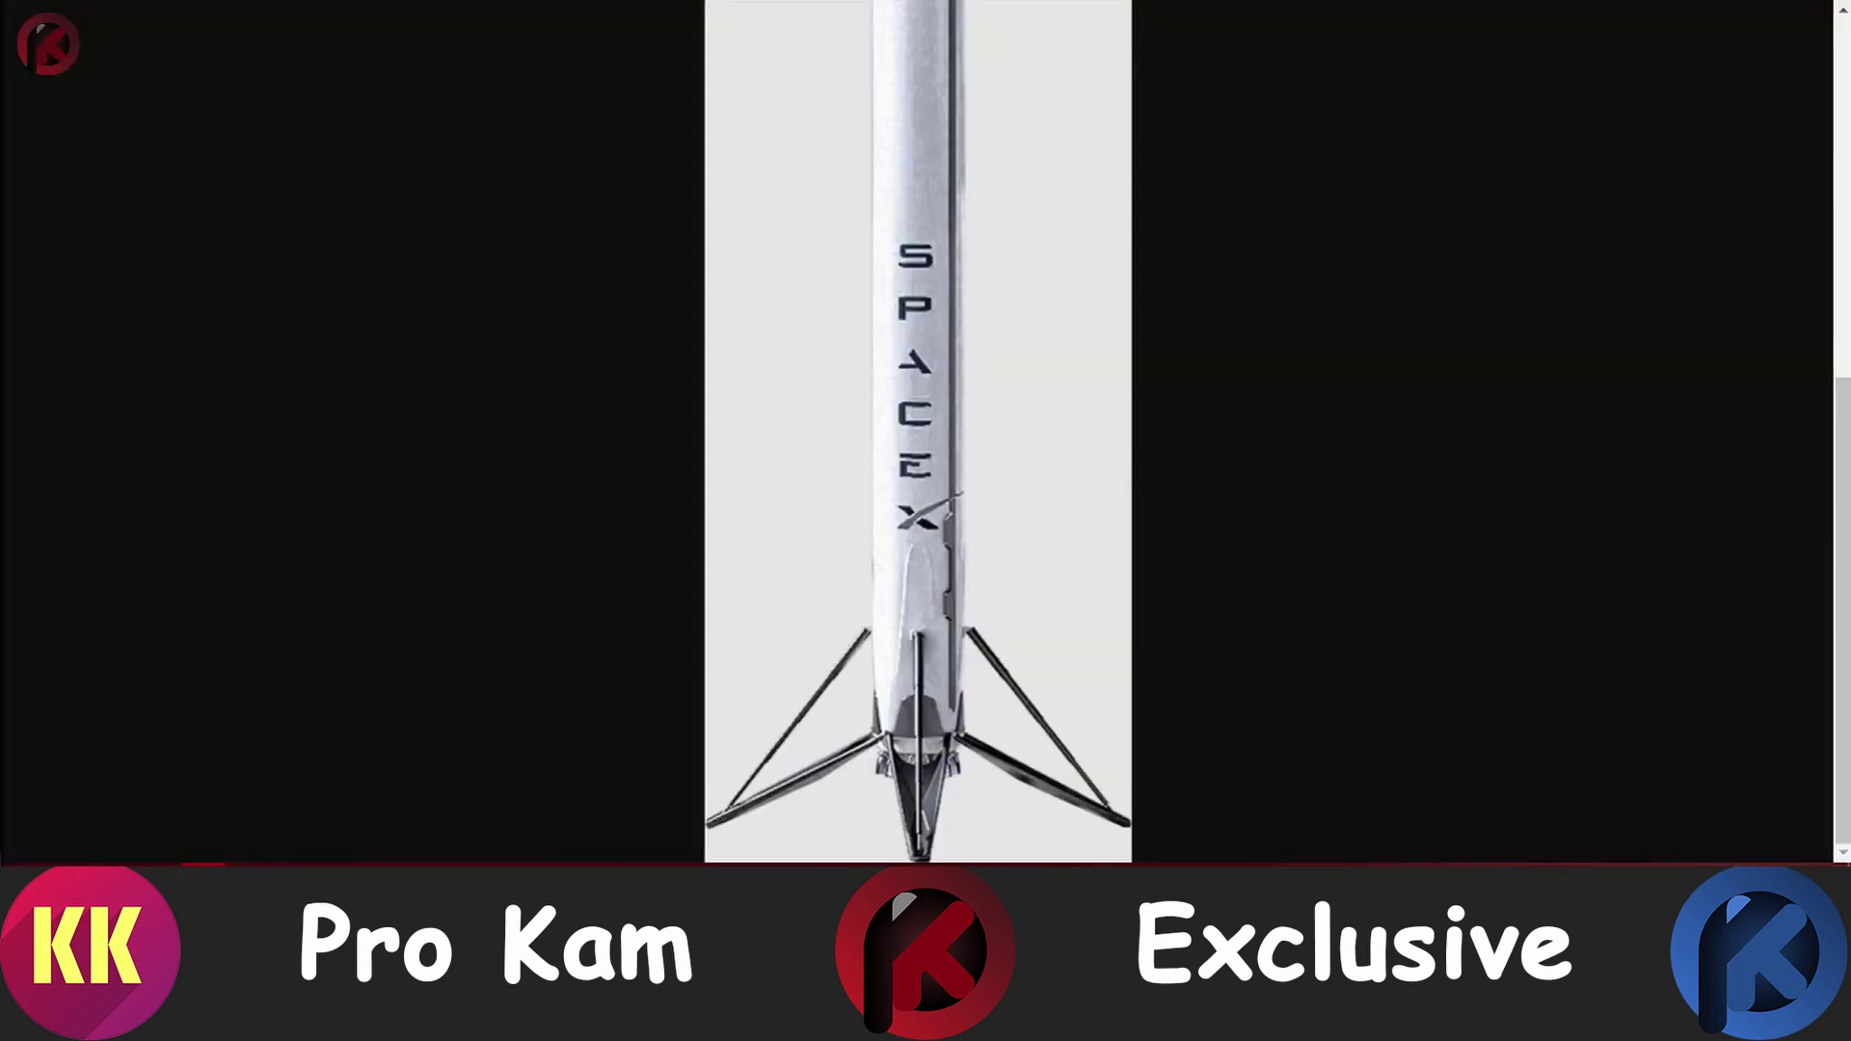
pyautogui.click(994, 285)
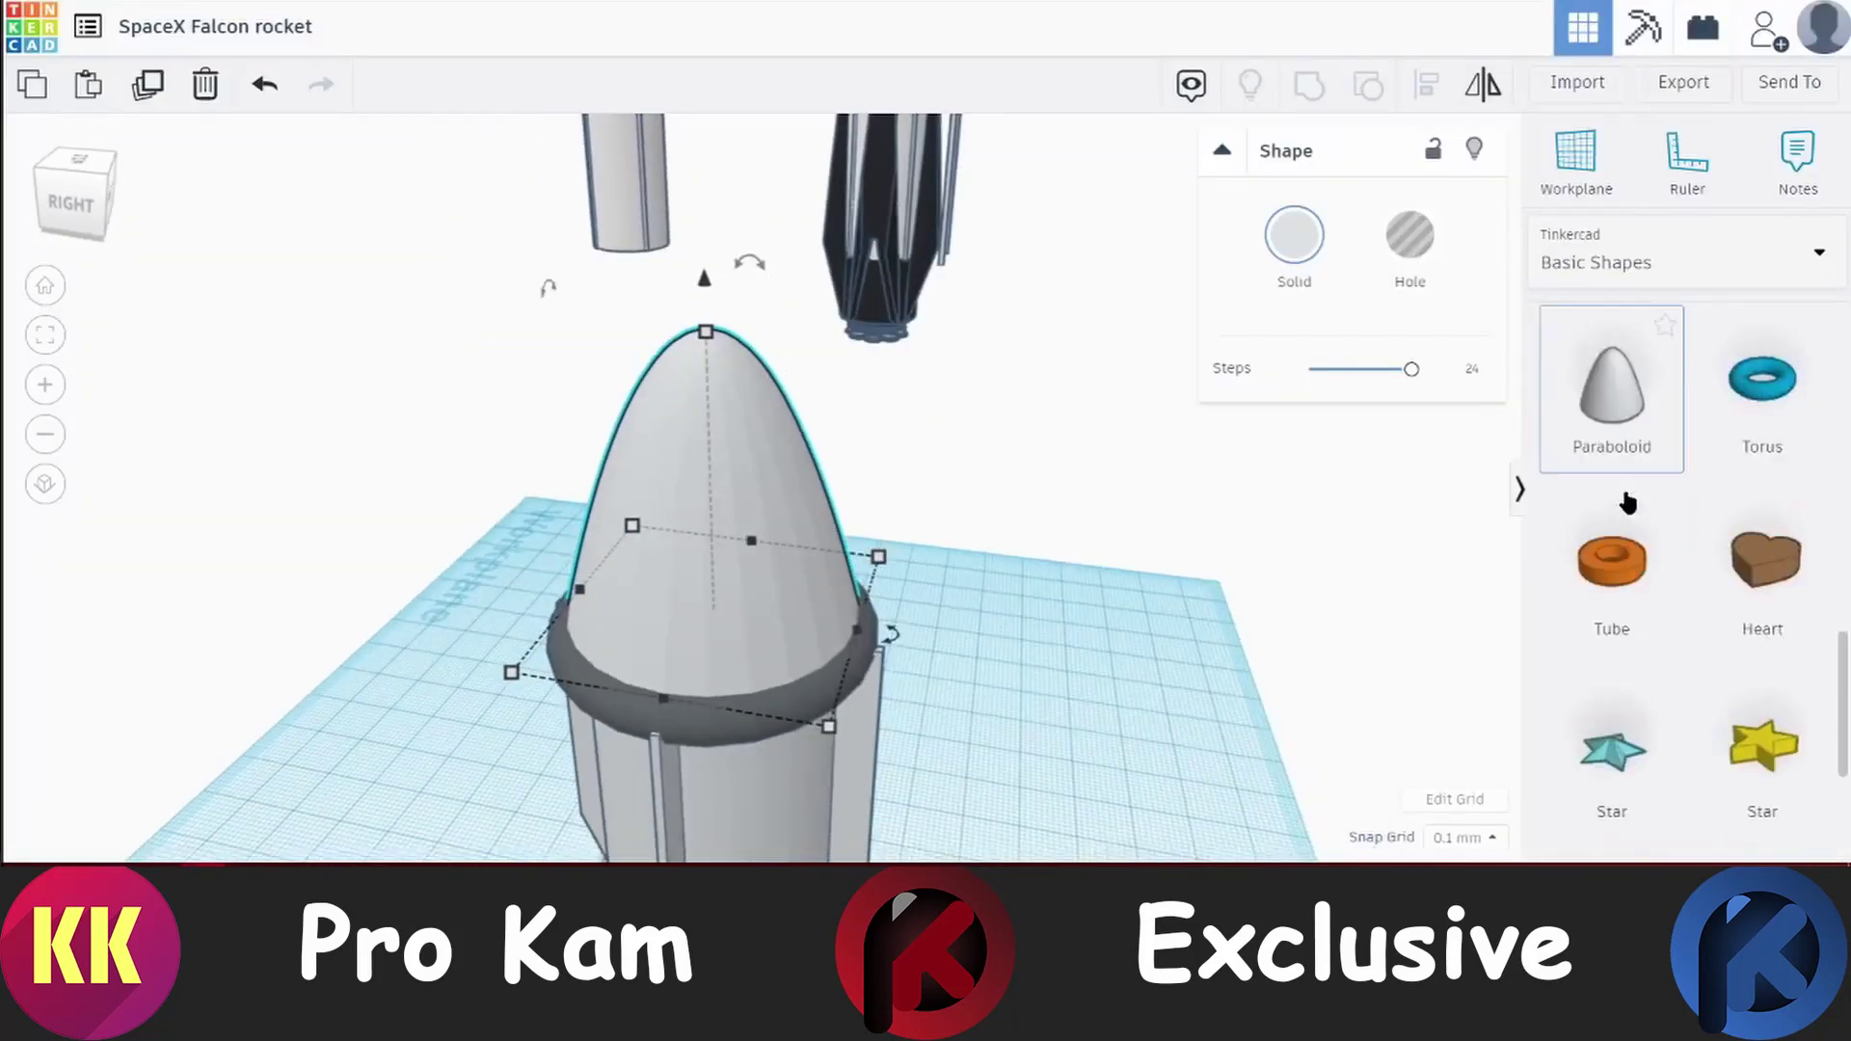
# Add a sphere to the workplane and color it black as a window dot
pyautogui.scroll(5, 1740, 607)
pyautogui.moveTo(1612, 738); pyautogui.dragTo(1107, 753)
pyautogui.click(1294, 235)
pyautogui.click(1313, 424)
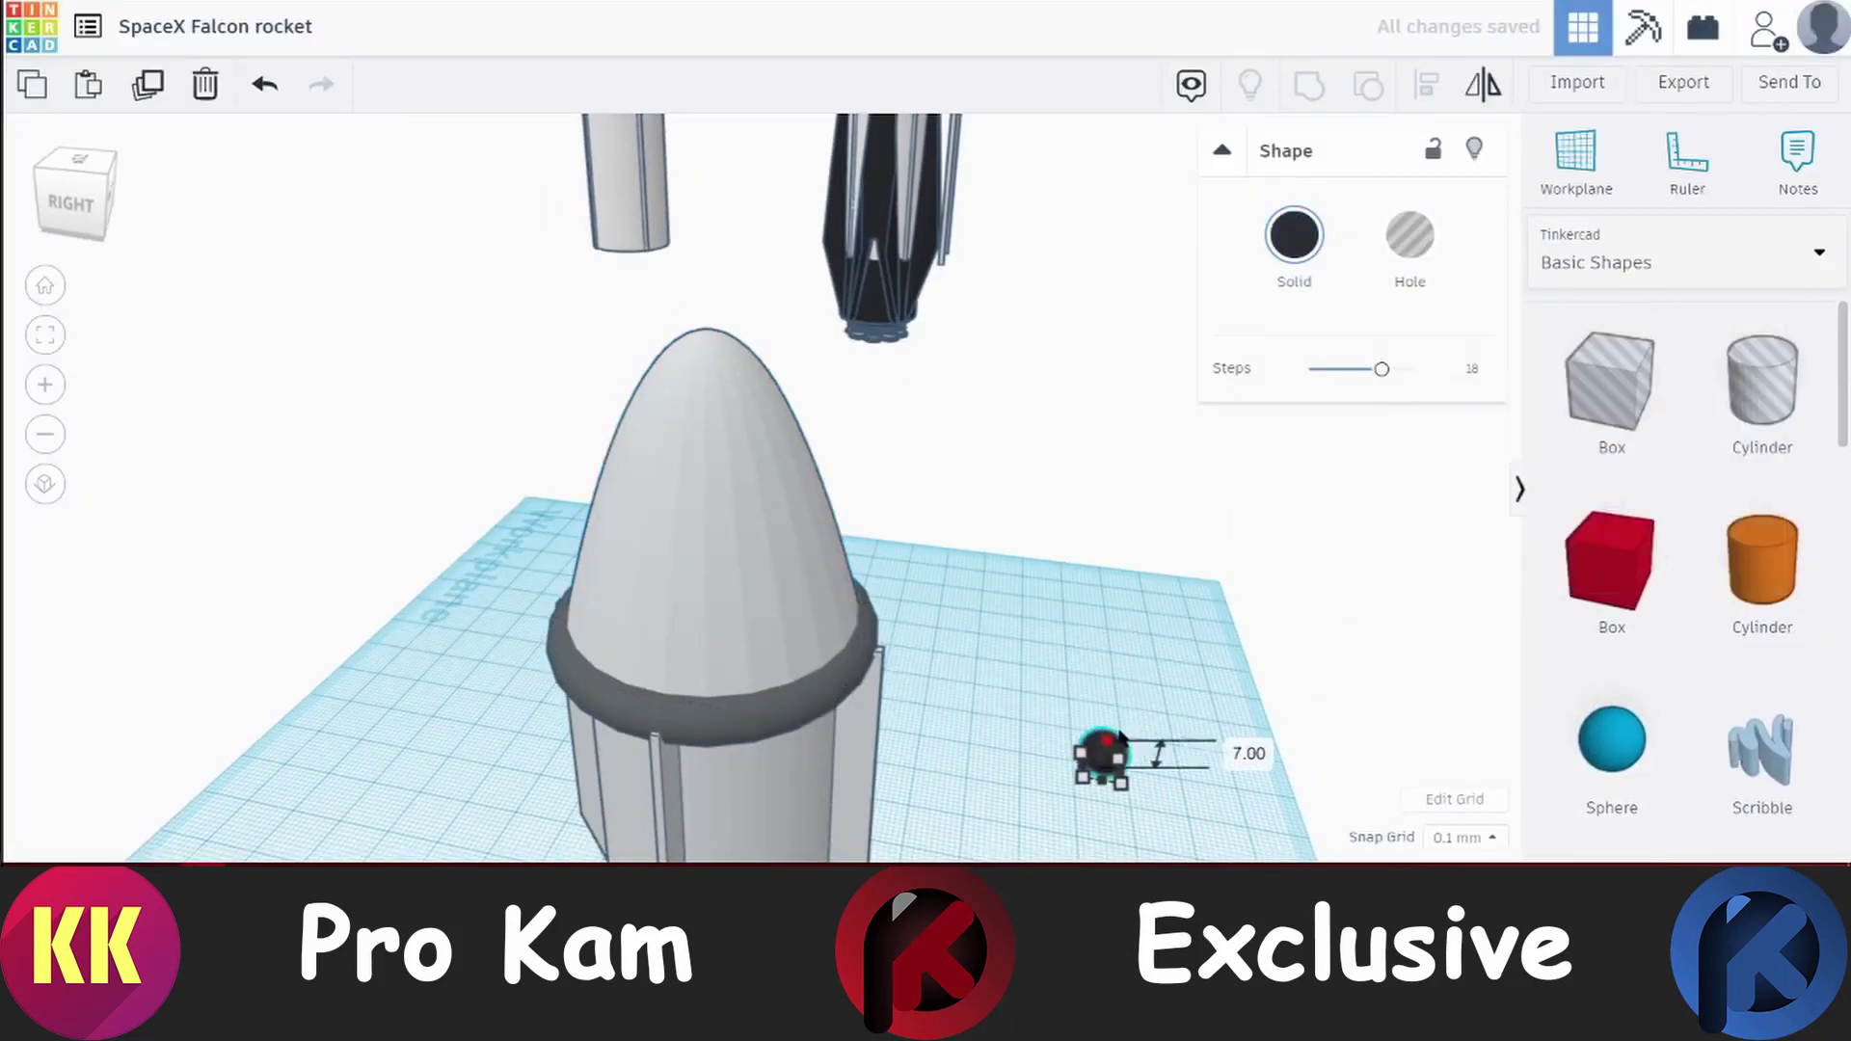
pyautogui.scroll(3, 707, 567)
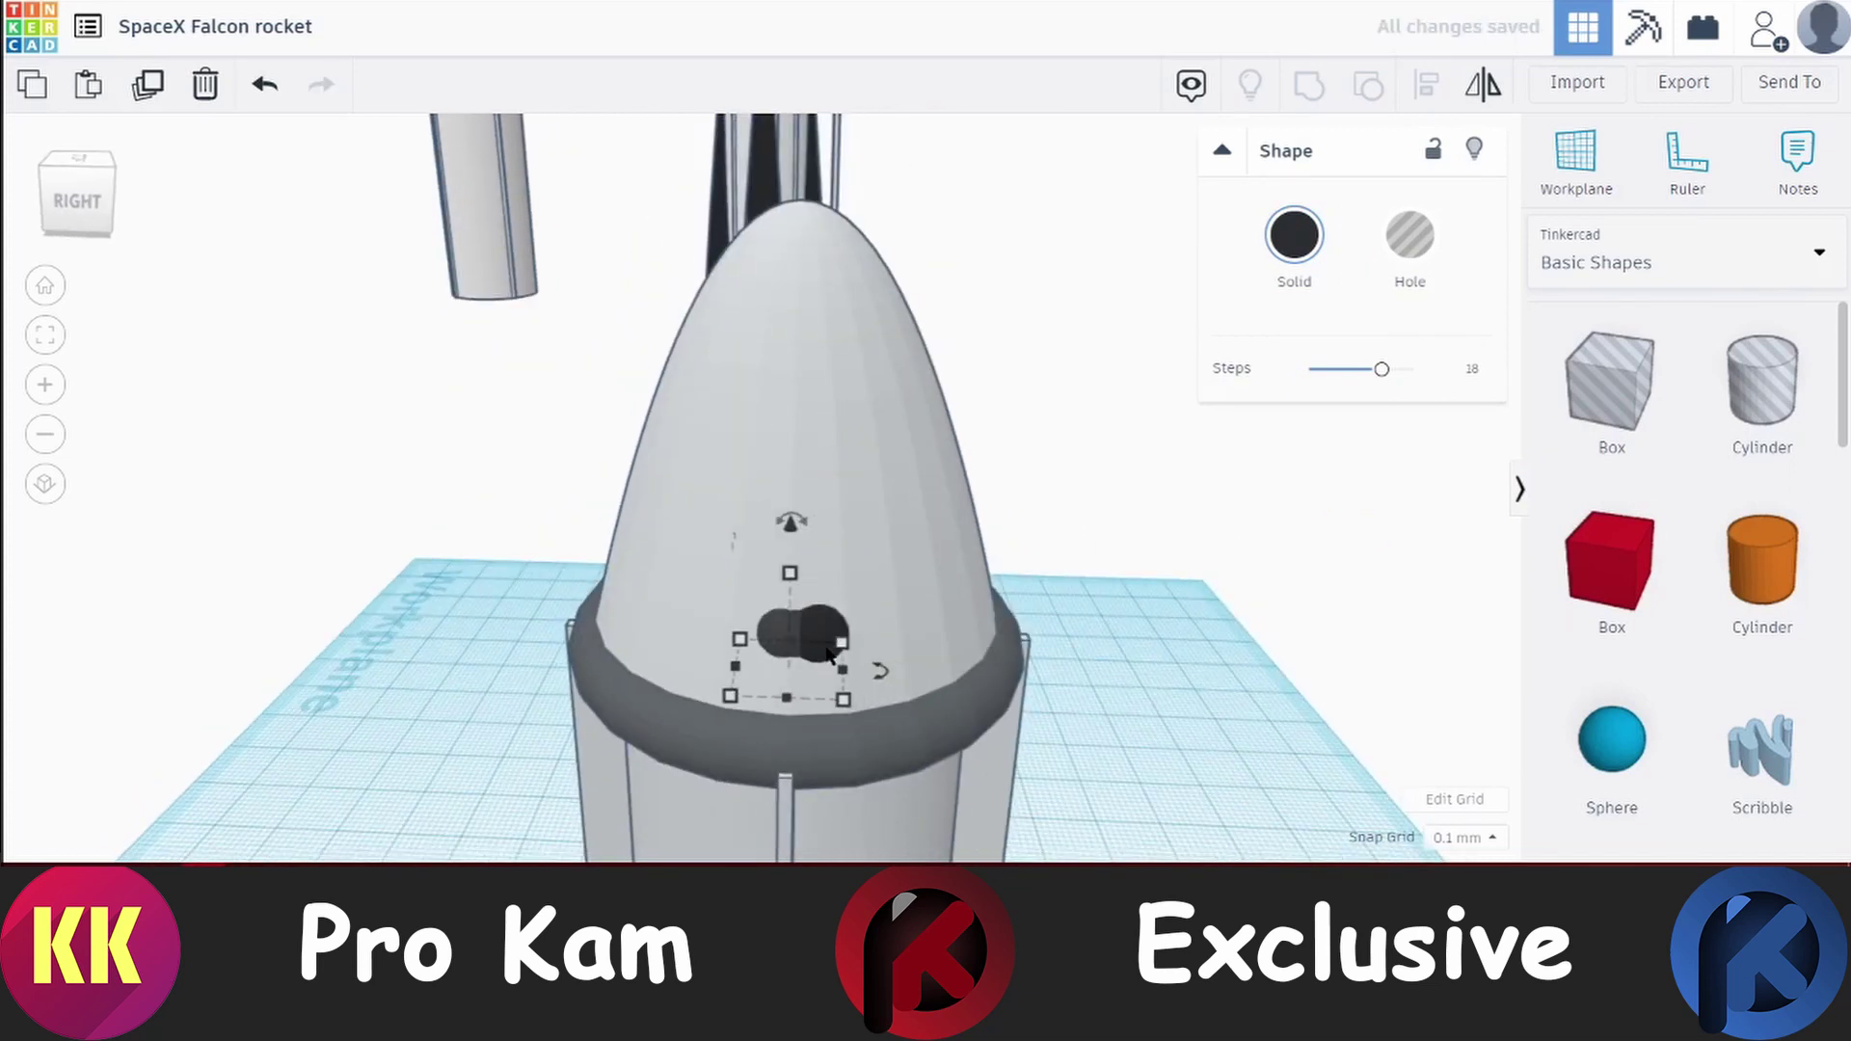
# Rotate the black window dot group around the sides of the nose cone
pyautogui.moveTo(827, 654)
pyautogui.mouseDown(button='right')
pyautogui.moveTo(925, 704)
pyautogui.moveTo(888, 601)
pyautogui.mouseUp(button='right')
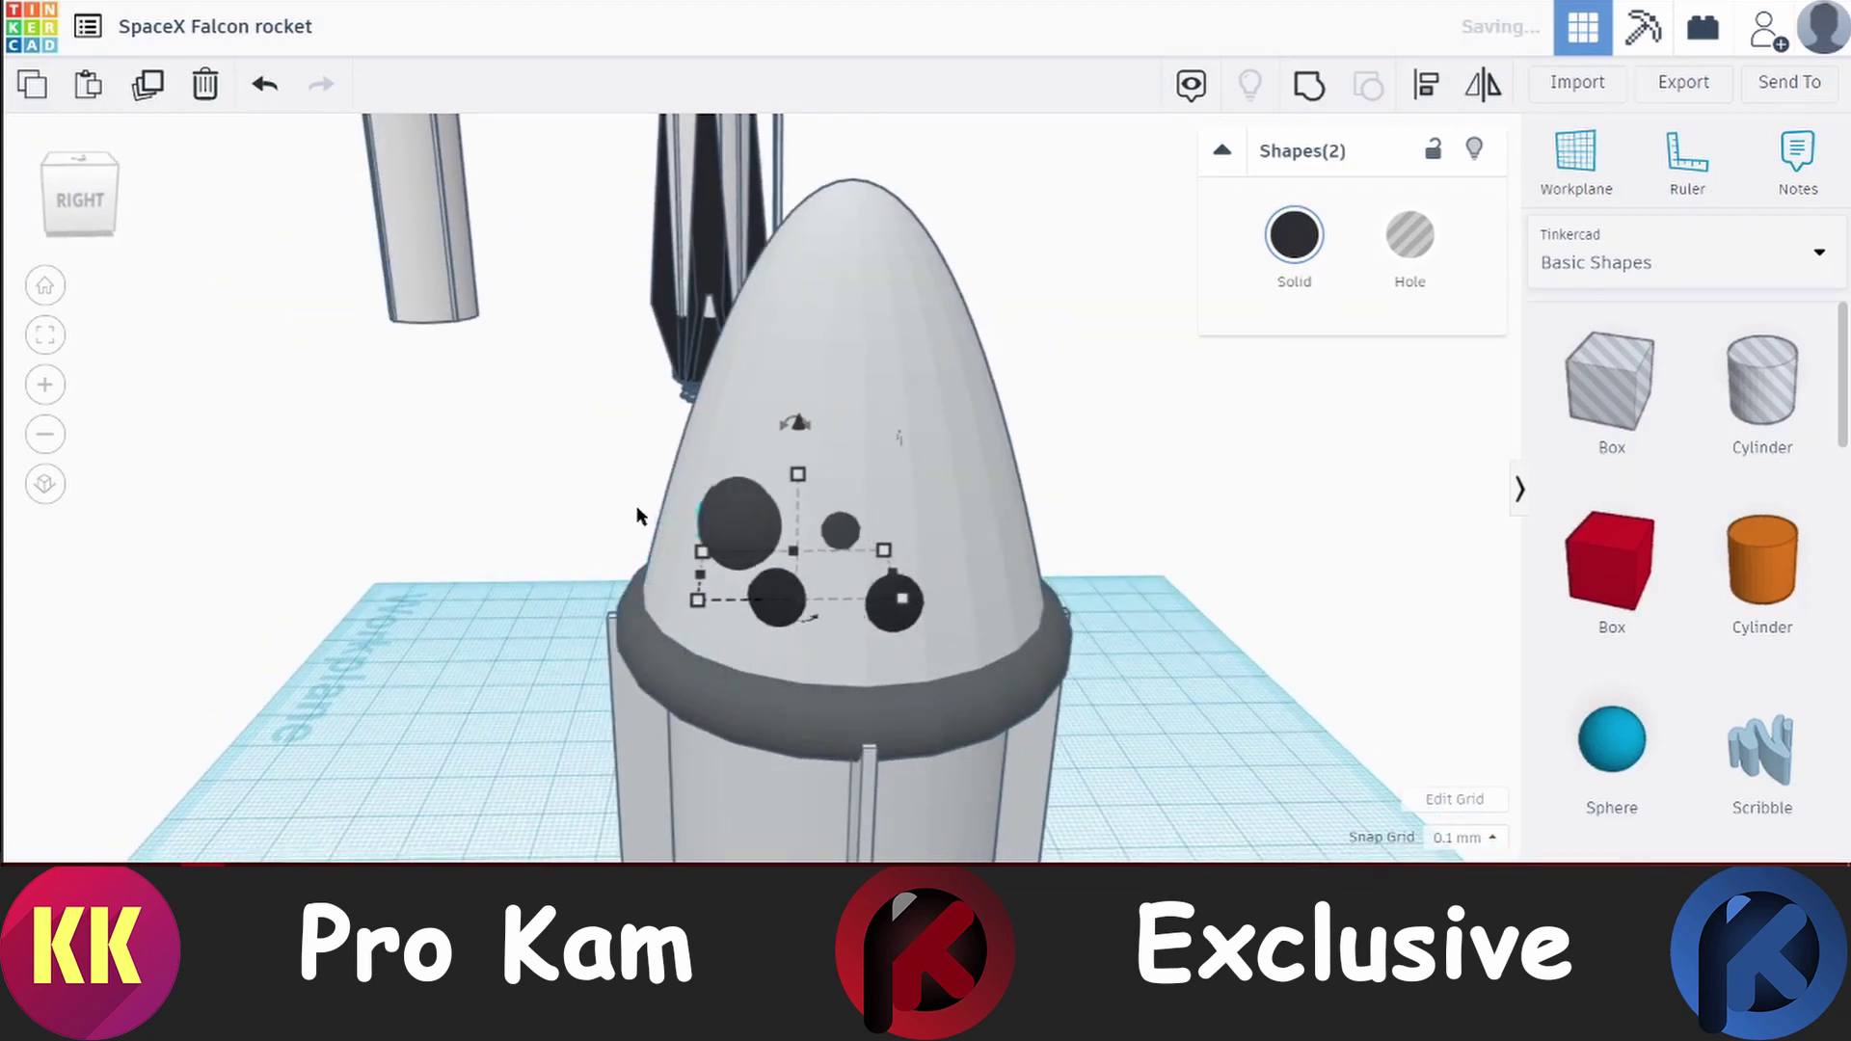
pyautogui.moveTo(698, 771); pyautogui.dragTo(698, 772)
pyautogui.moveTo(698, 771)
pyautogui.mouseDown(button='right')
pyautogui.moveTo(762, 785)
pyautogui.moveTo(833, 513)
pyautogui.moveTo(824, 688)
pyautogui.moveTo(872, 599)
pyautogui.mouseUp(button='right')
pyautogui.moveTo(733, 704); pyautogui.dragTo(785, 672)
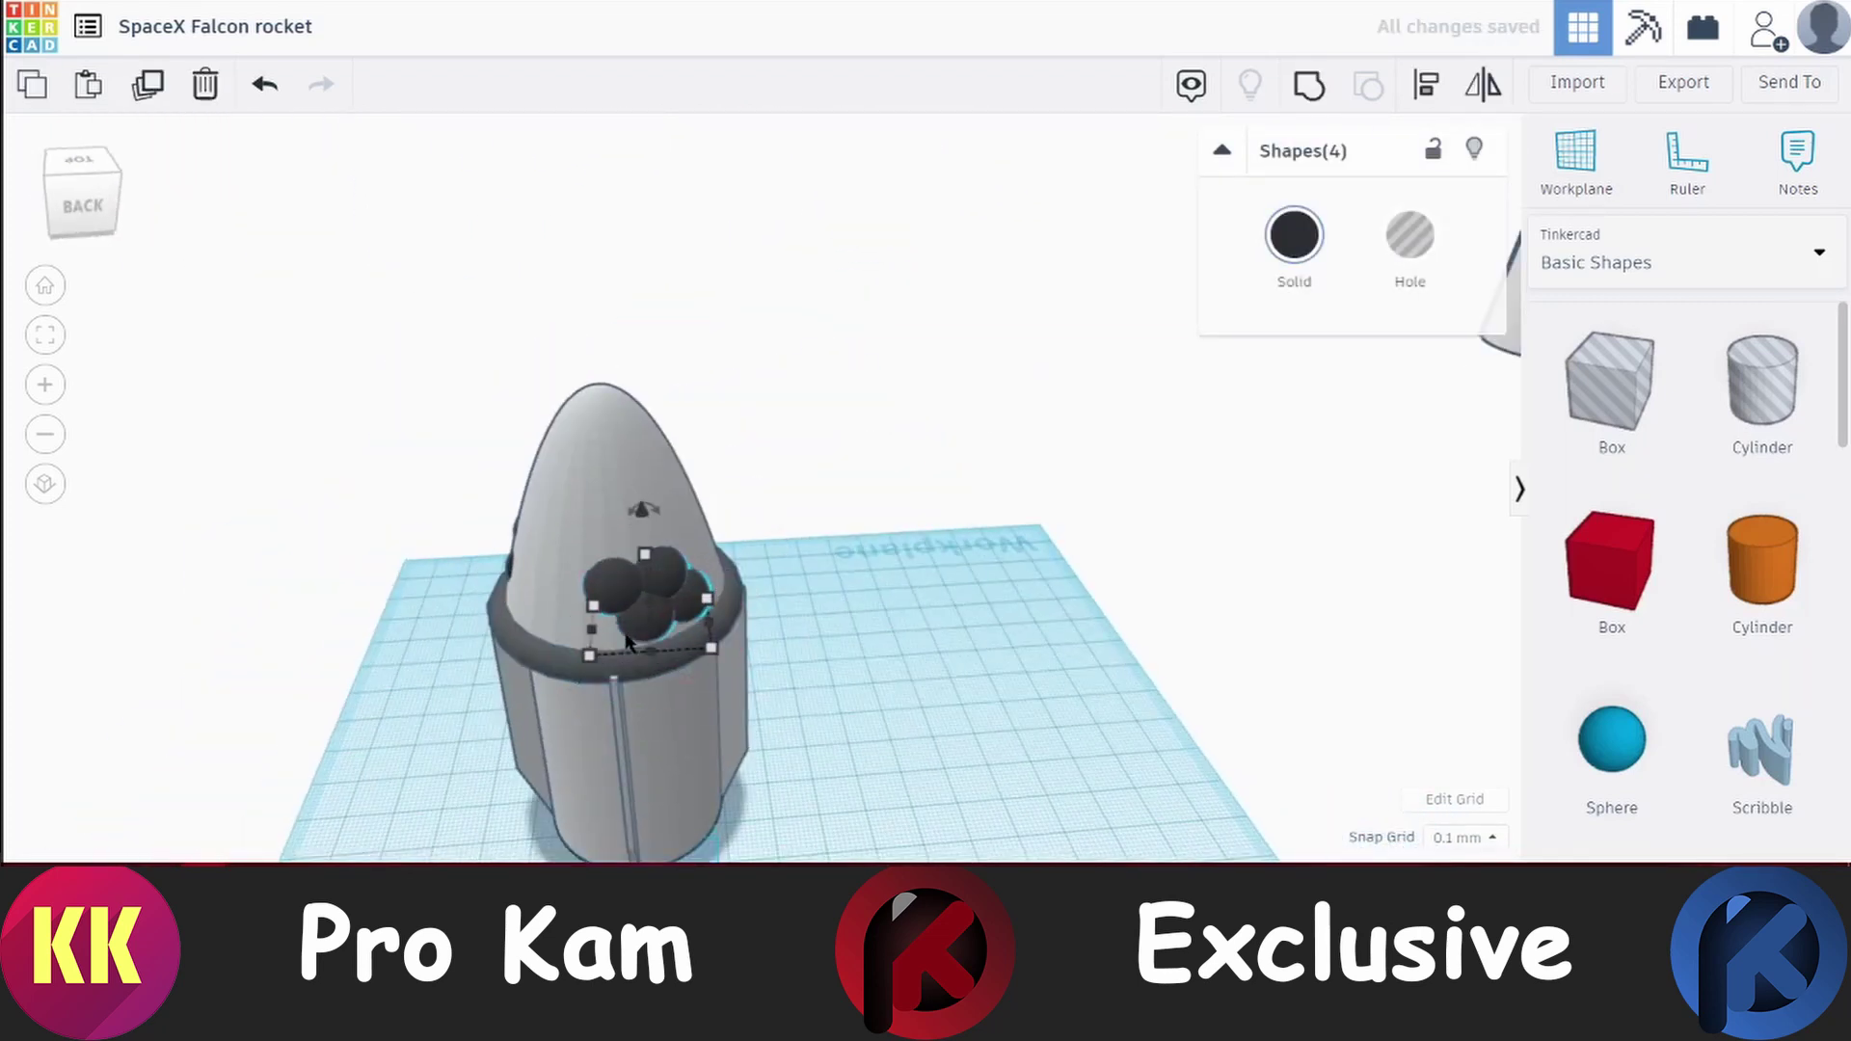
pyautogui.moveTo(636, 714)
pyautogui.mouseDown(button='right')
pyautogui.moveTo(430, 746)
pyautogui.moveTo(831, 498)
pyautogui.mouseUp(button='right')
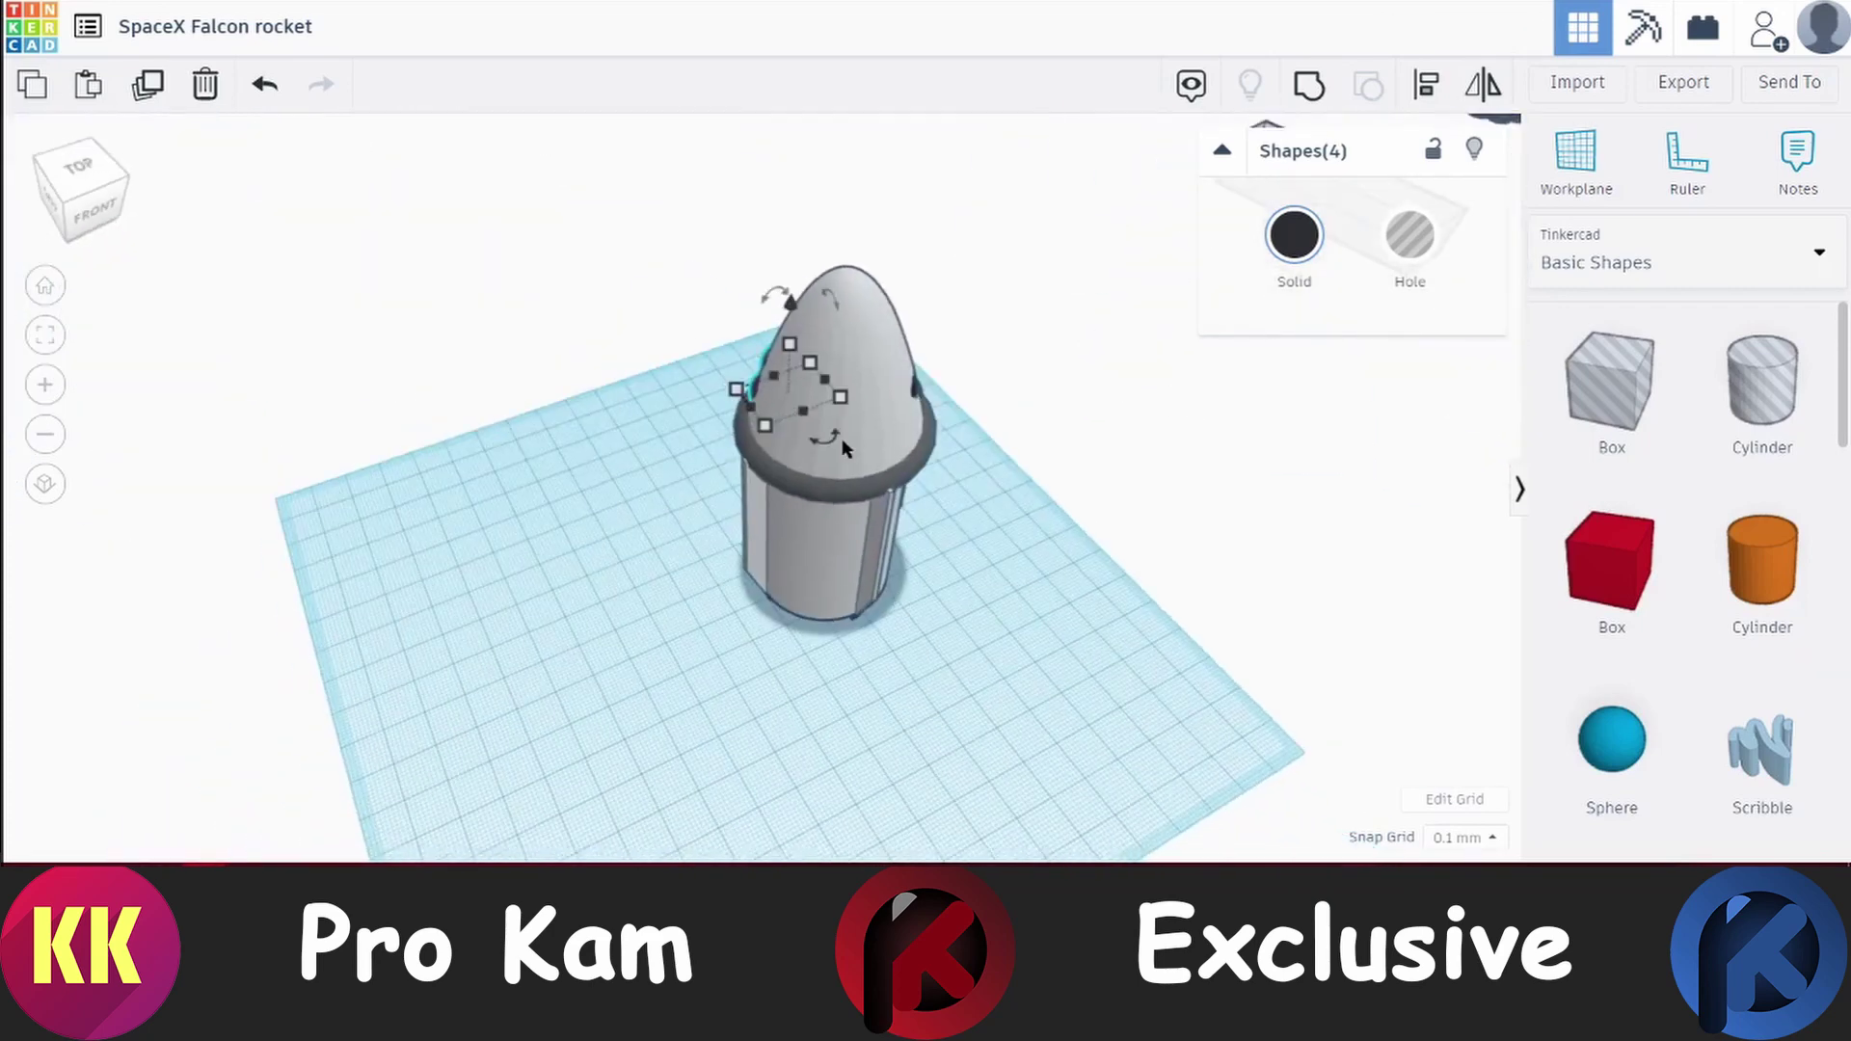
pyautogui.scroll(3, 831, 498)
pyautogui.scroll(-3, 1092, 557)
pyautogui.moveTo(1067, 723); pyautogui.dragTo(868, 675, button='right')
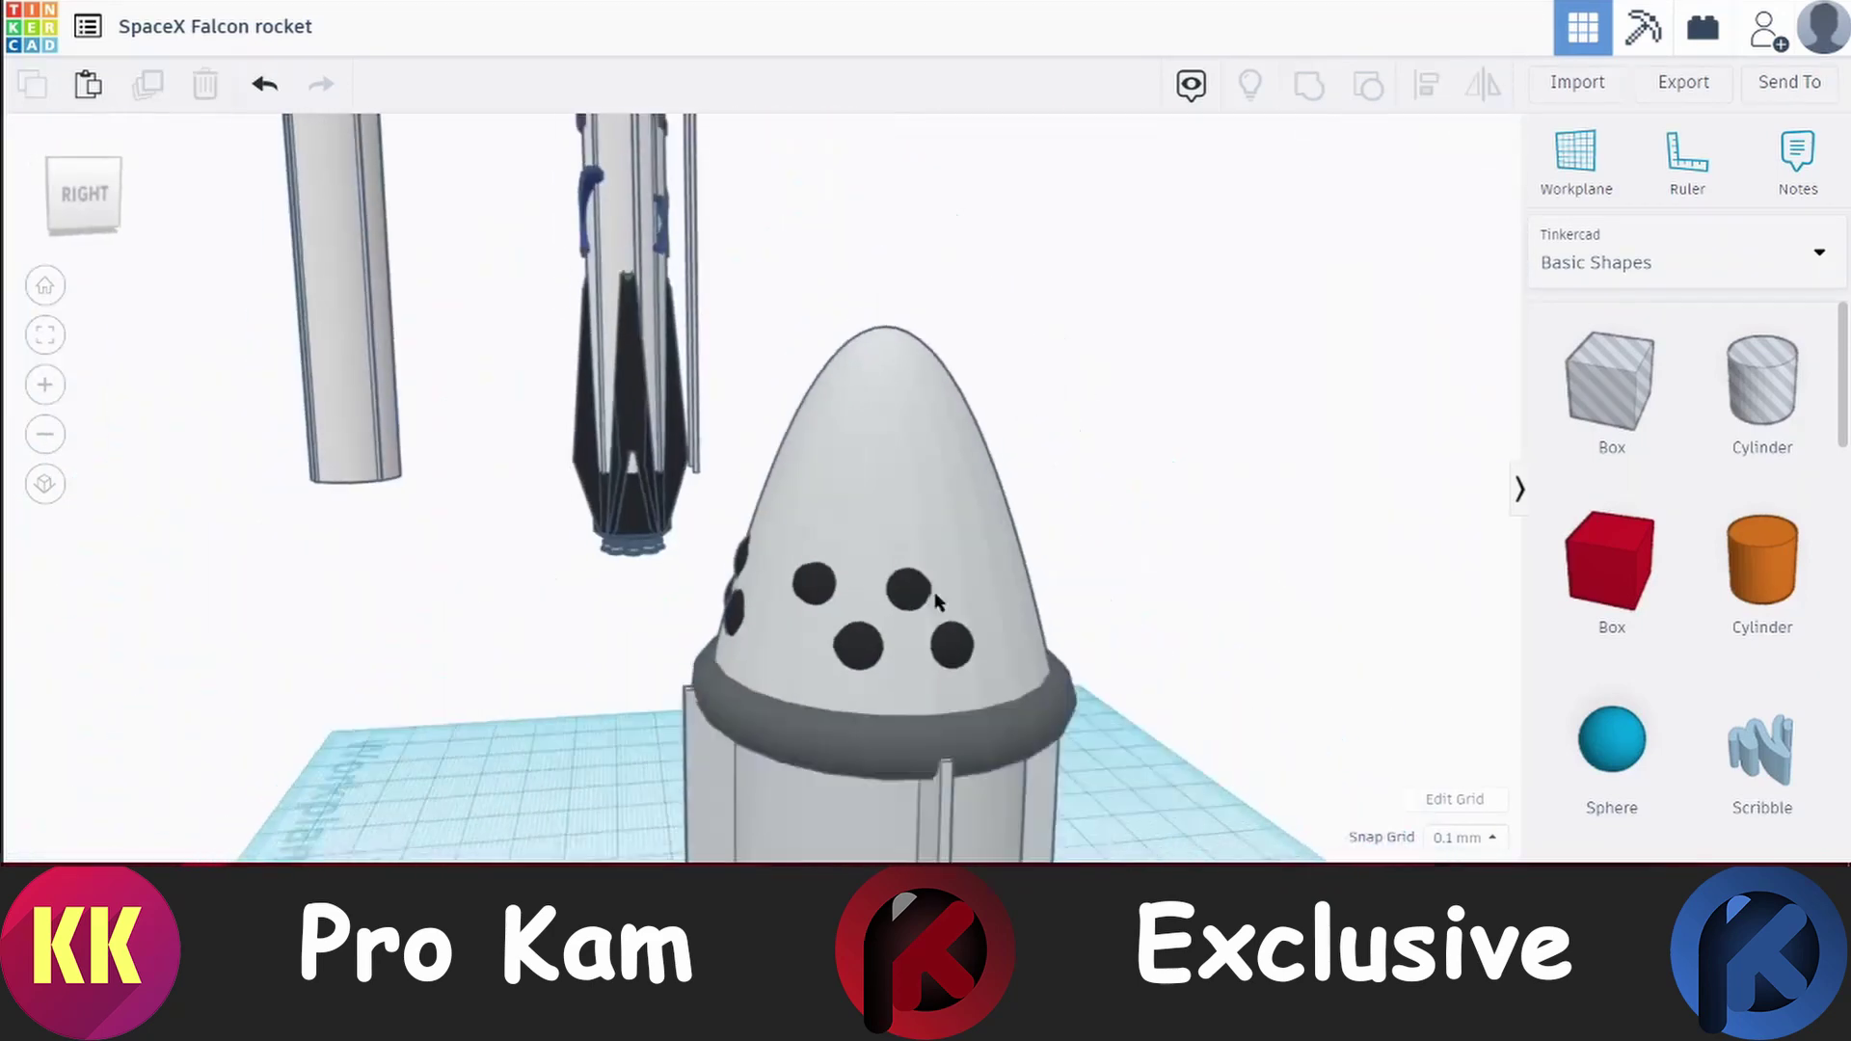
# Select another black window dot and rotate it into place on the cone
pyautogui.click(731, 719)
pyautogui.moveTo(730, 719); pyautogui.dragTo(782, 602, button='right')
pyautogui.click(783, 601)
pyautogui.scroll(2, 807, 681)
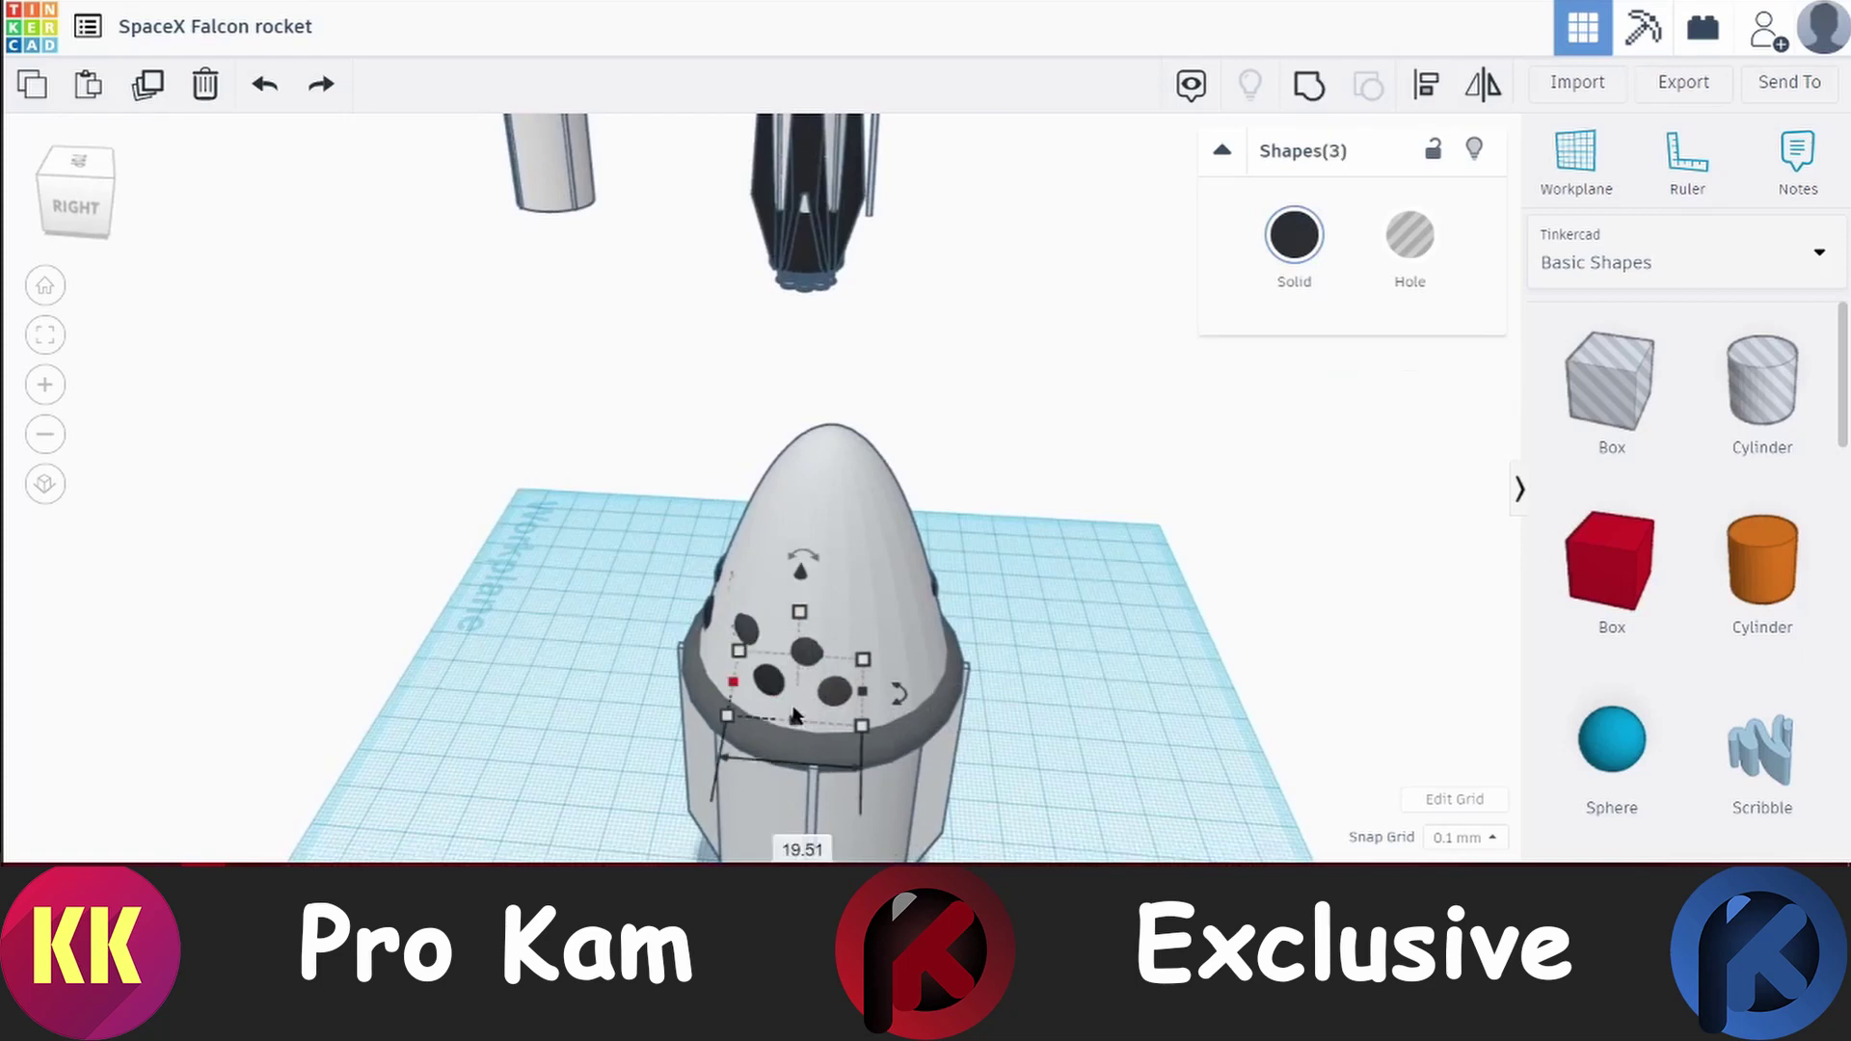
pyautogui.moveTo(796, 715); pyautogui.dragTo(789, 655, button='right')
pyautogui.moveTo(888, 663); pyautogui.dragTo(887, 663)
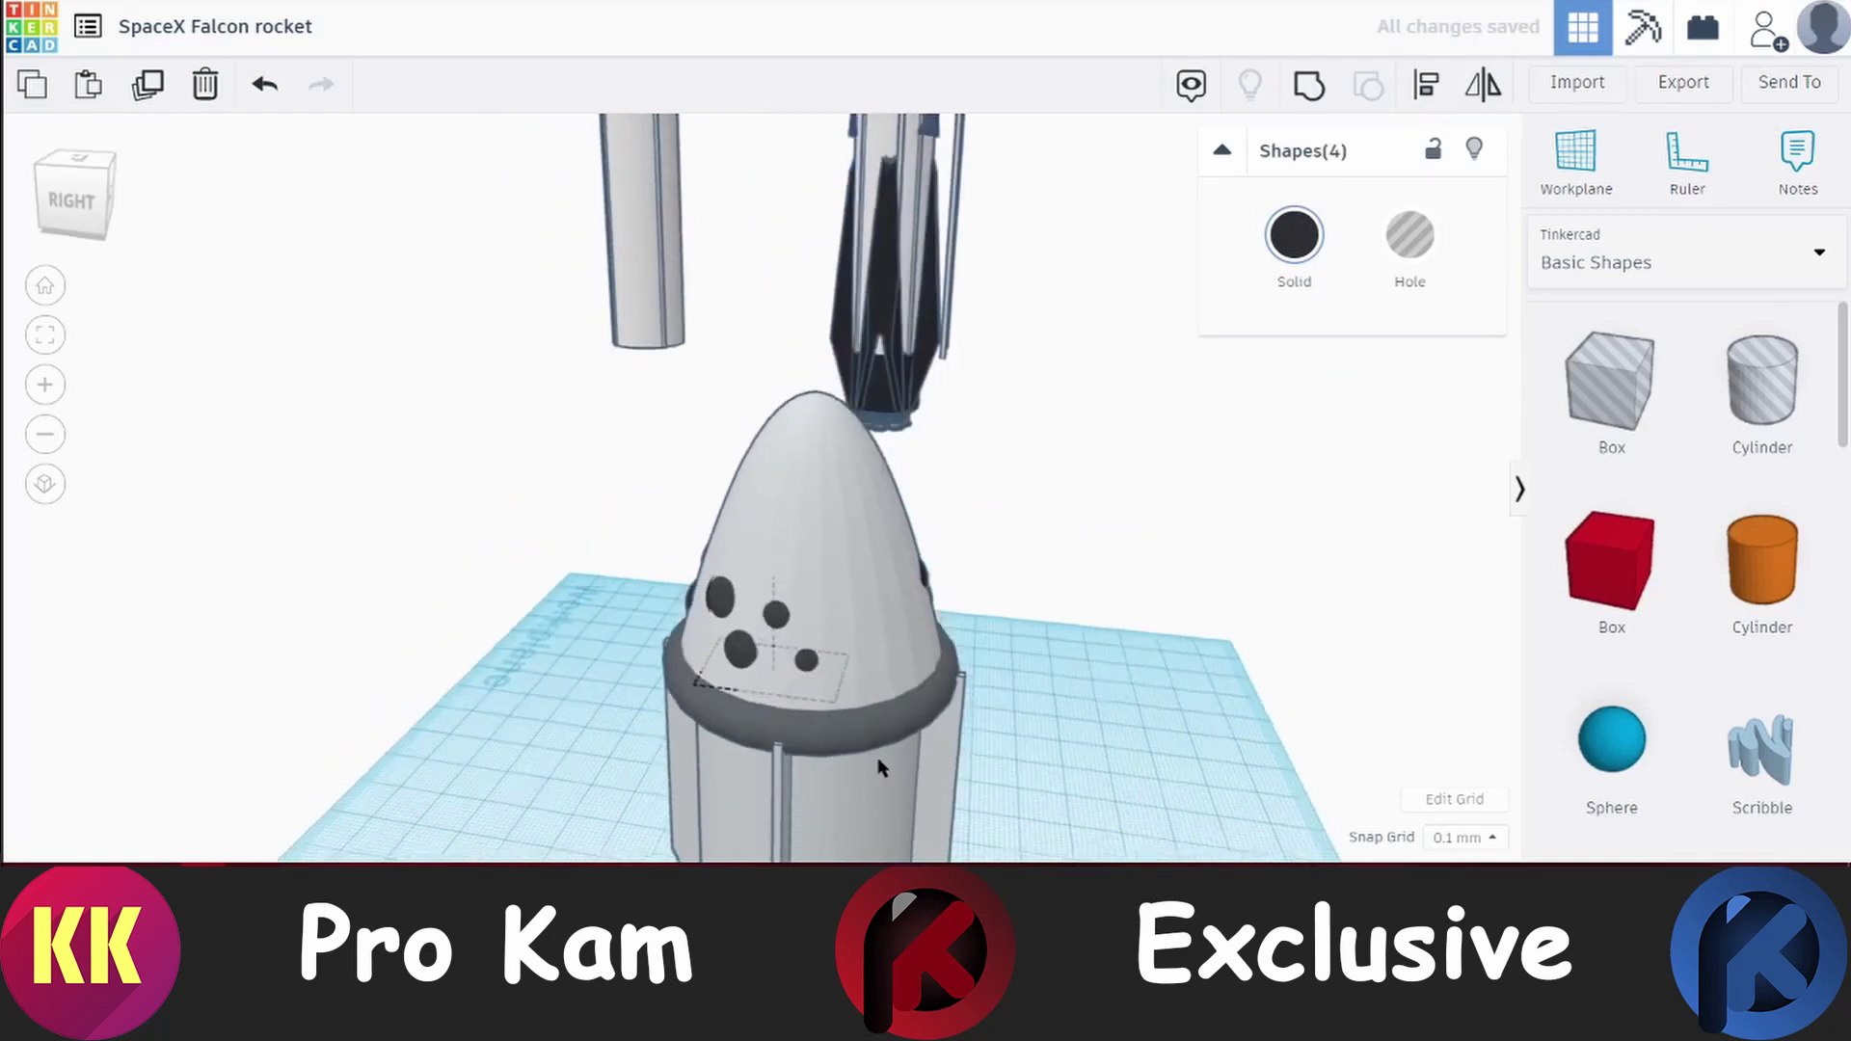
pyautogui.moveTo(888, 663)
pyautogui.mouseDown(button='right')
pyautogui.moveTo(872, 779)
pyautogui.moveTo(906, 579)
pyautogui.moveTo(595, 768)
pyautogui.mouseUp(button='right')
# Select all the window dots together and check the capsule from above and the side
pyautogui.scroll(-2, 603, 388)
pyautogui.click(752, 617)
pyautogui.scroll(3, 752, 617)
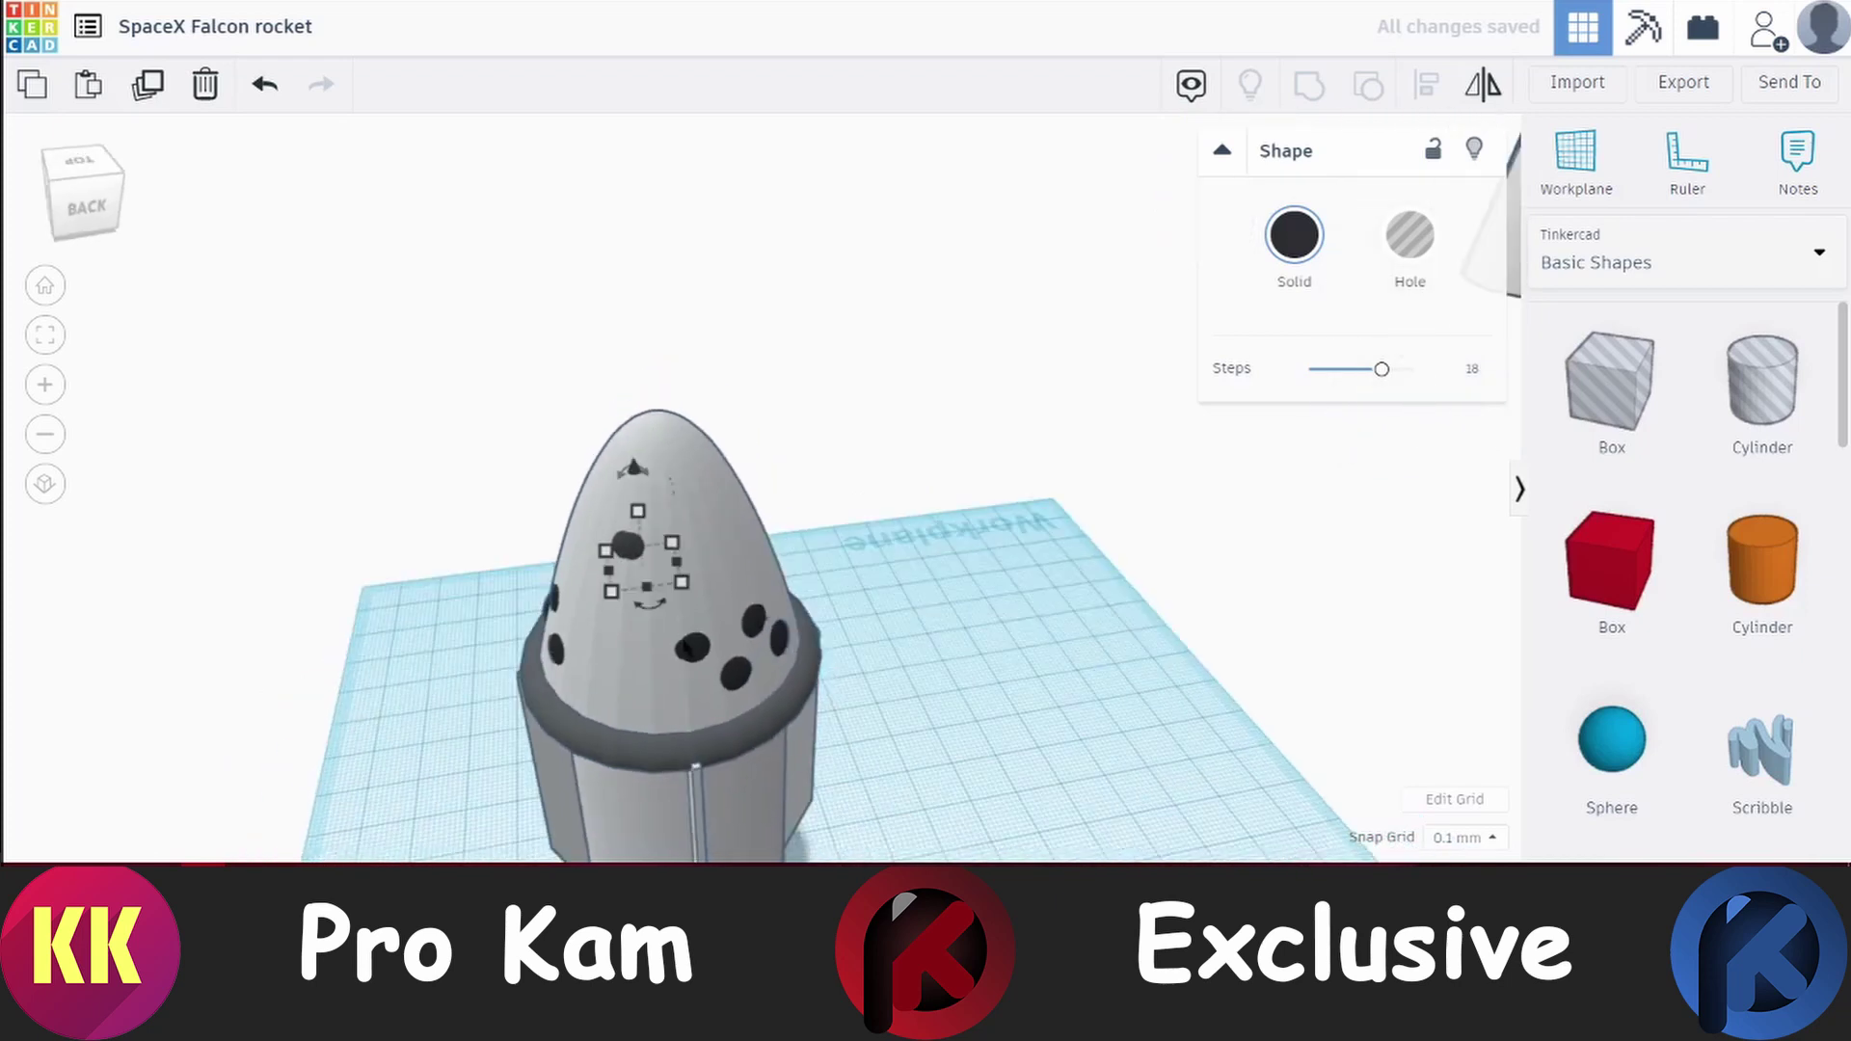
pyautogui.moveTo(826, 445); pyautogui.dragTo(591, 718, button='right')
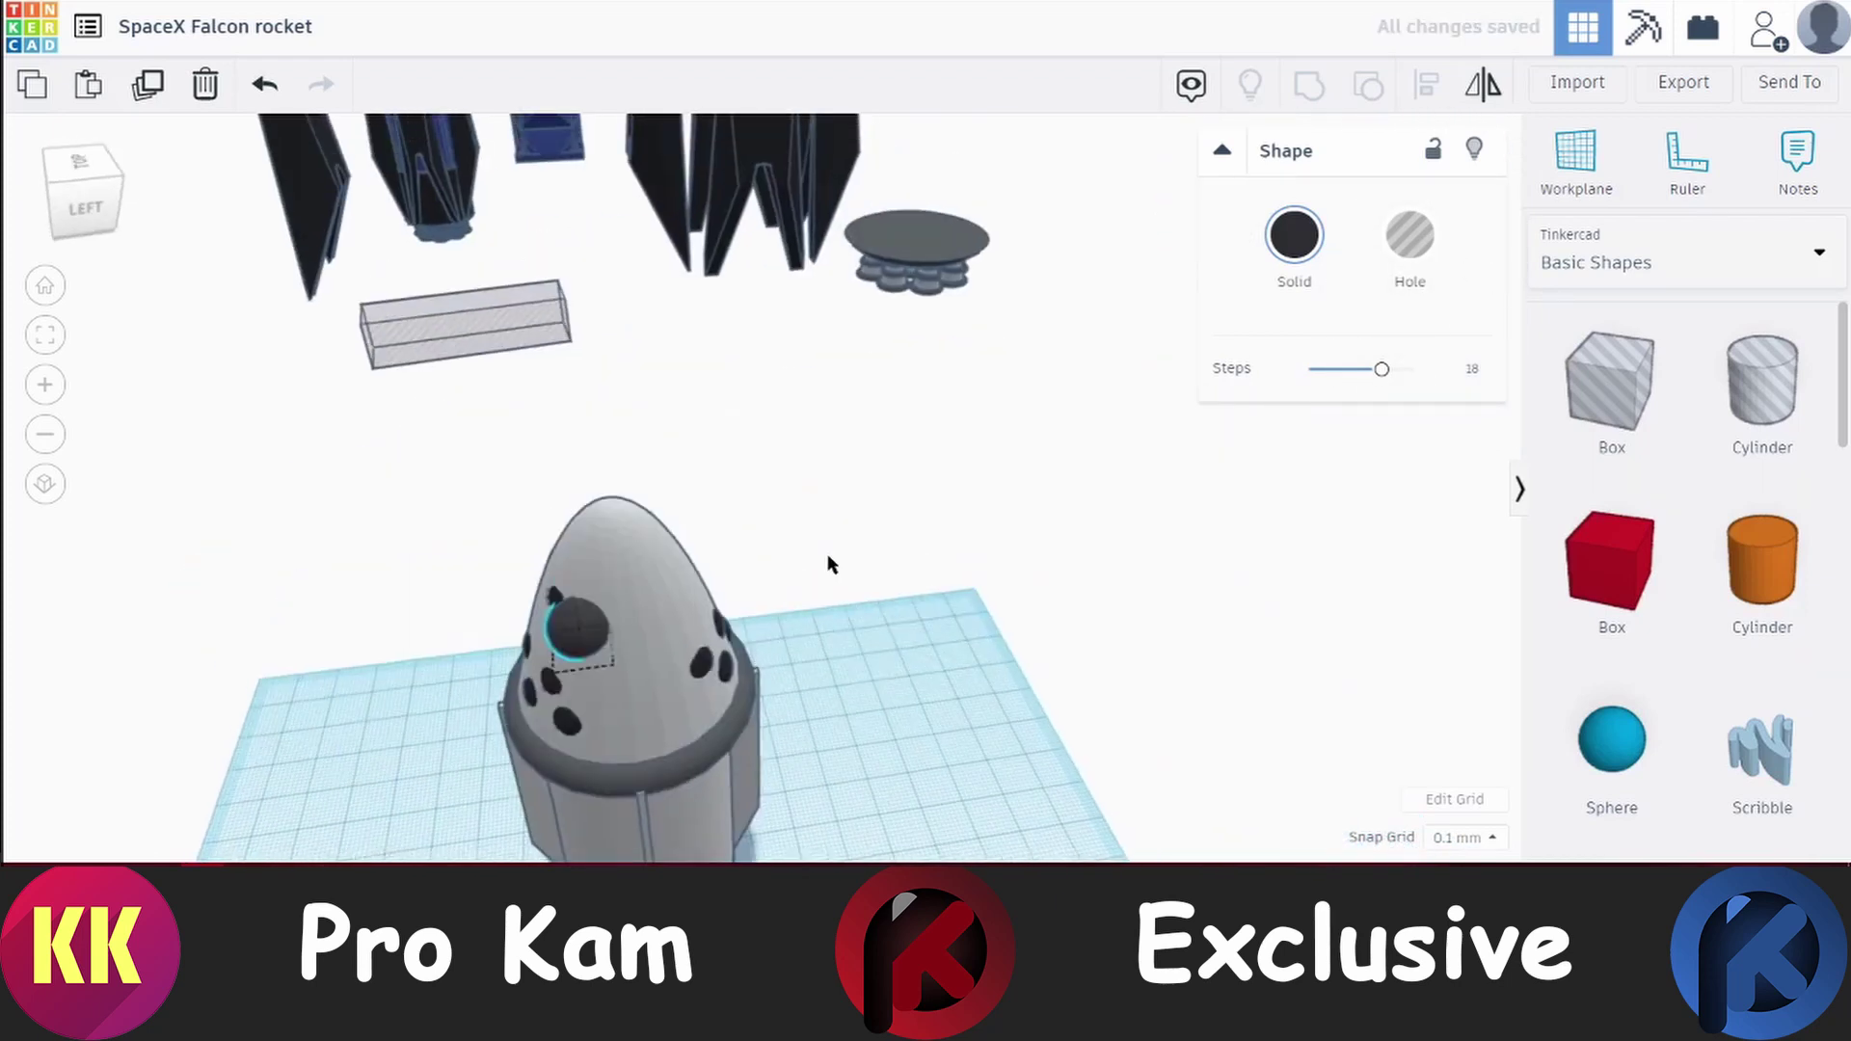
pyautogui.moveTo(669, 820)
pyautogui.mouseDown(button='right')
pyautogui.moveTo(512, 636)
pyautogui.moveTo(475, 620)
pyautogui.mouseUp(button='right')
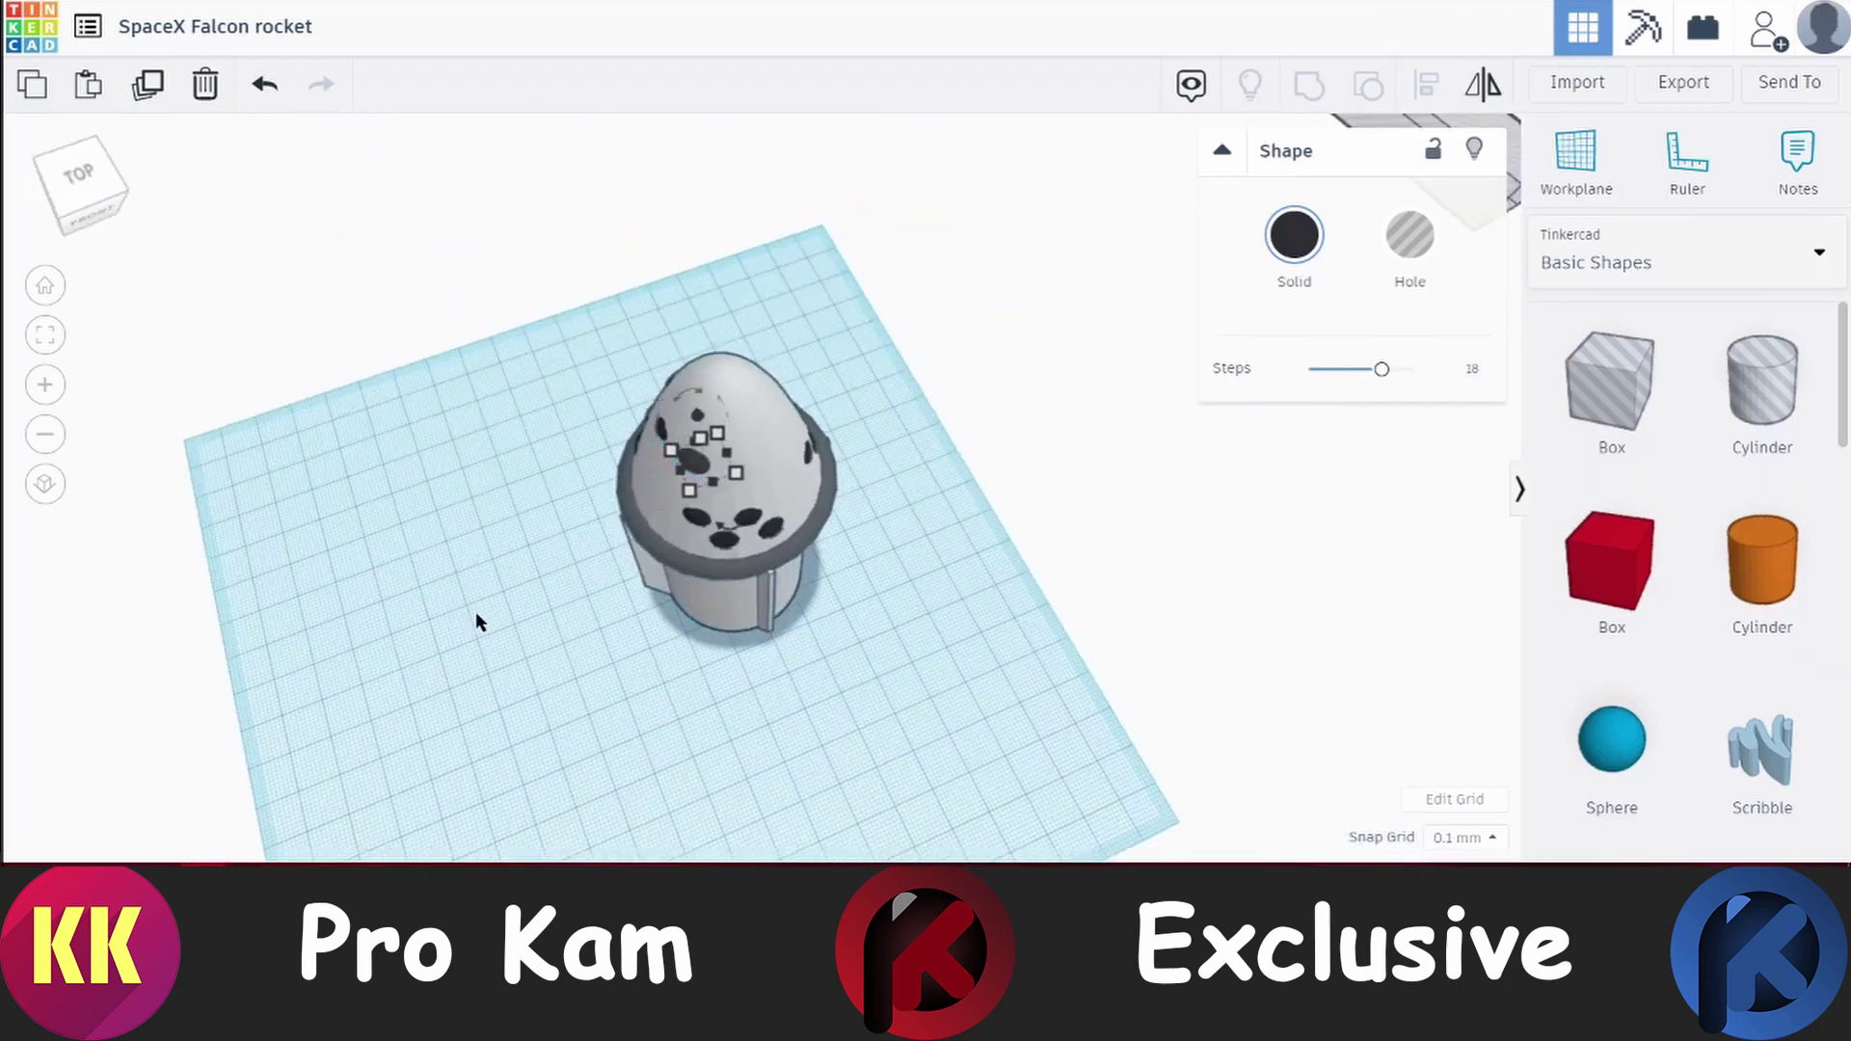
pyautogui.moveTo(747, 638)
pyautogui.mouseDown(button='right')
pyautogui.moveTo(969, 567)
pyautogui.moveTo(995, 672)
pyautogui.mouseUp(button='right')
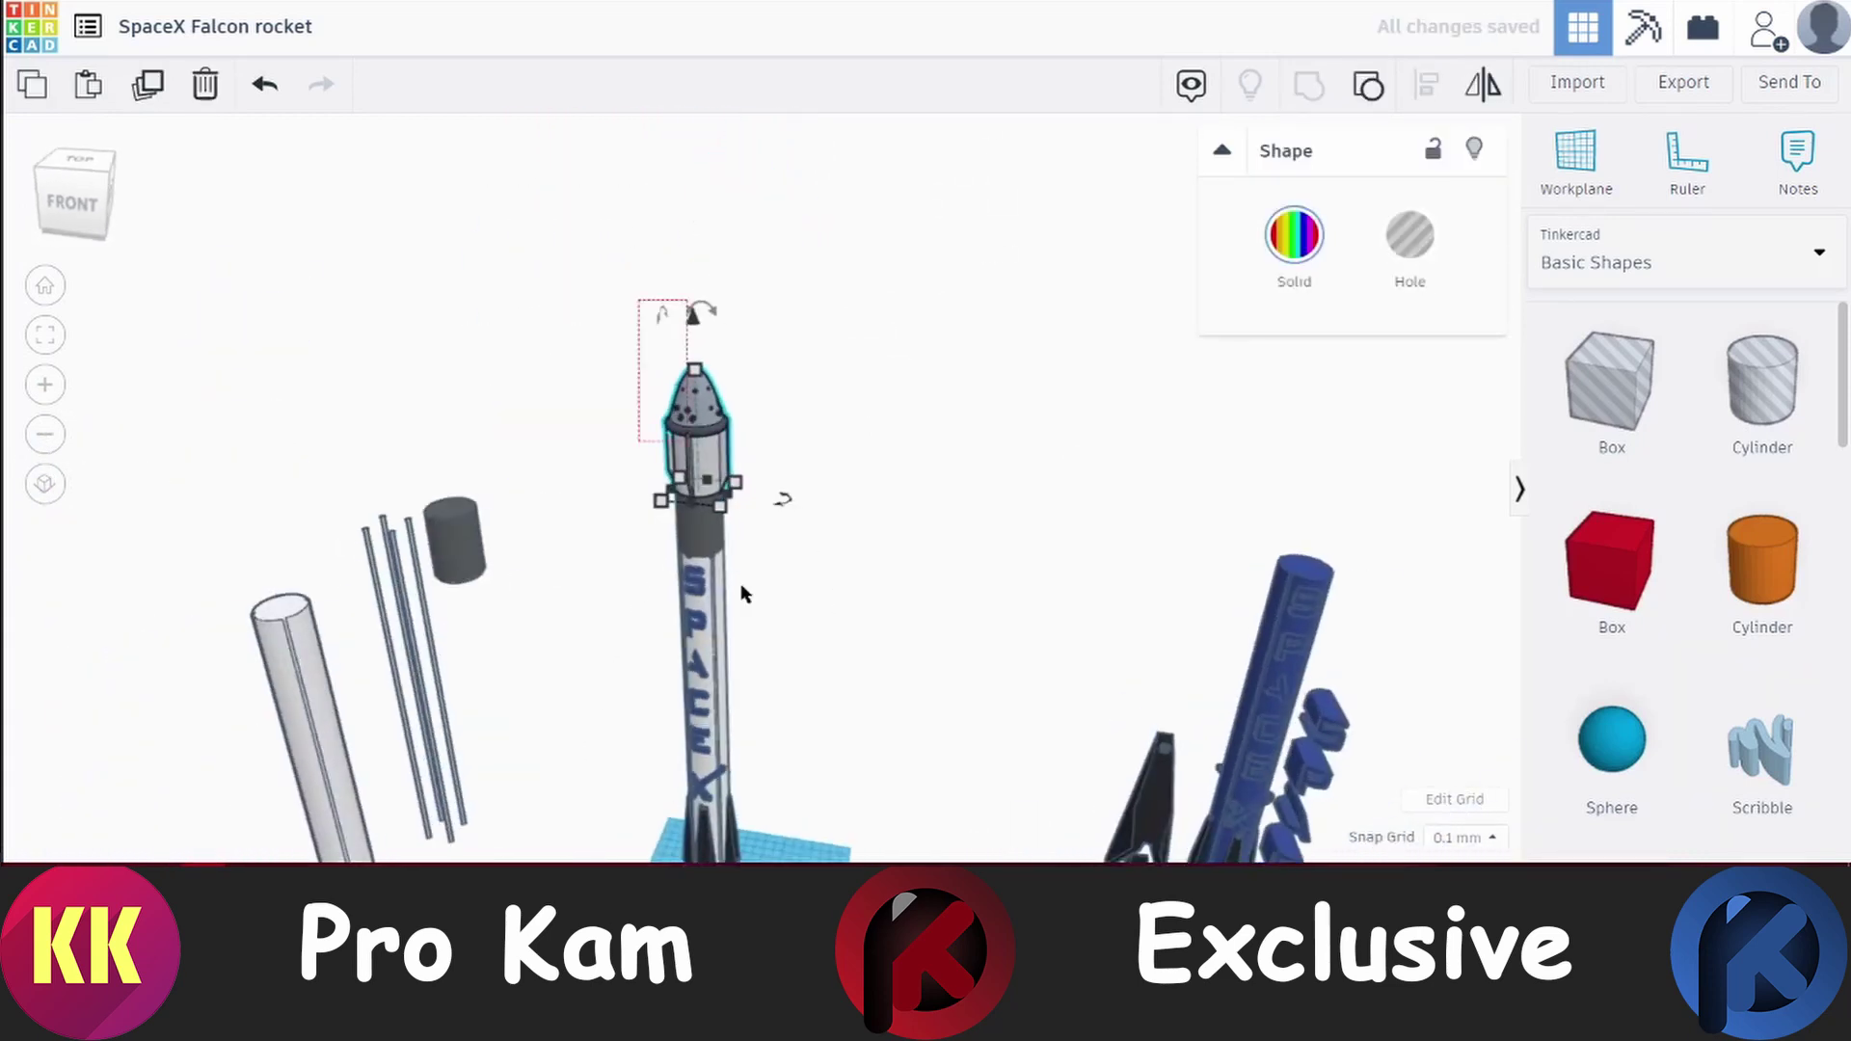
# Bring the rocket into front view and zoom out to see all of it
pyautogui.moveTo(1177, 268); pyautogui.dragTo(748, 785, button='right')
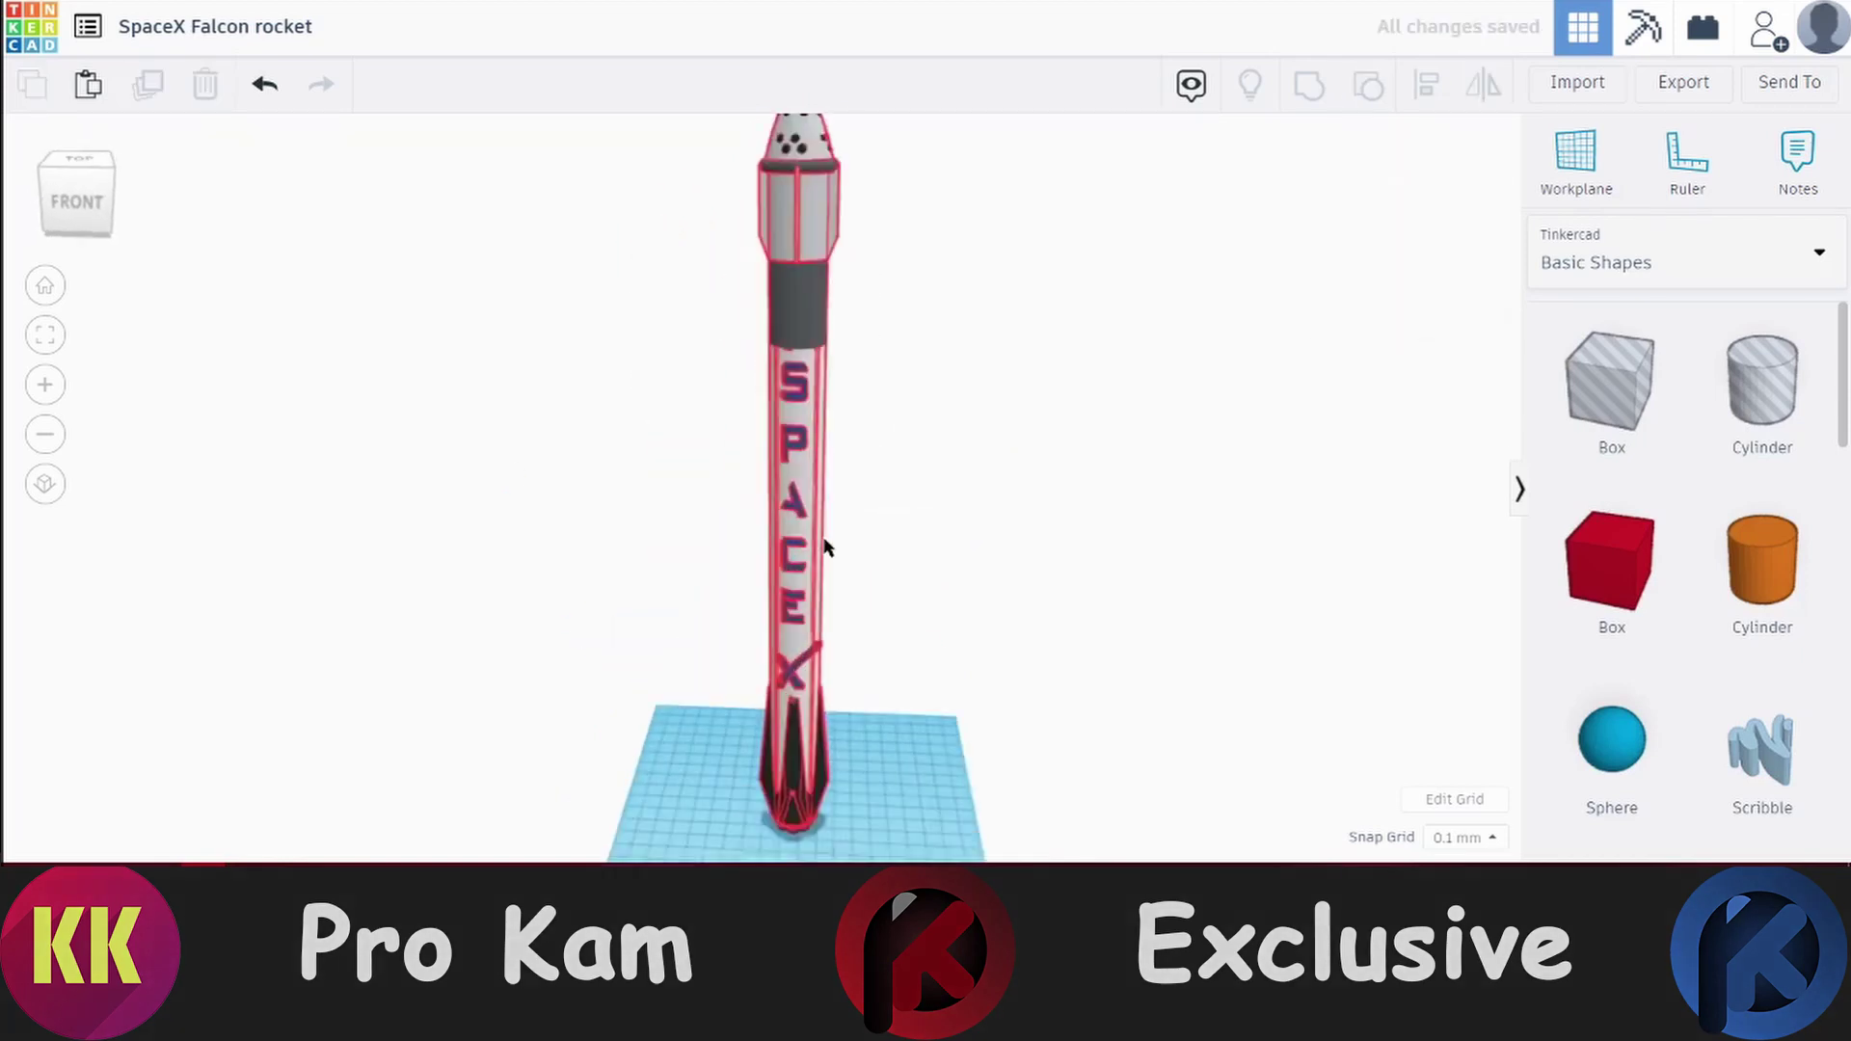
pyautogui.moveTo(824, 547); pyautogui.dragTo(801, 513, button='right')
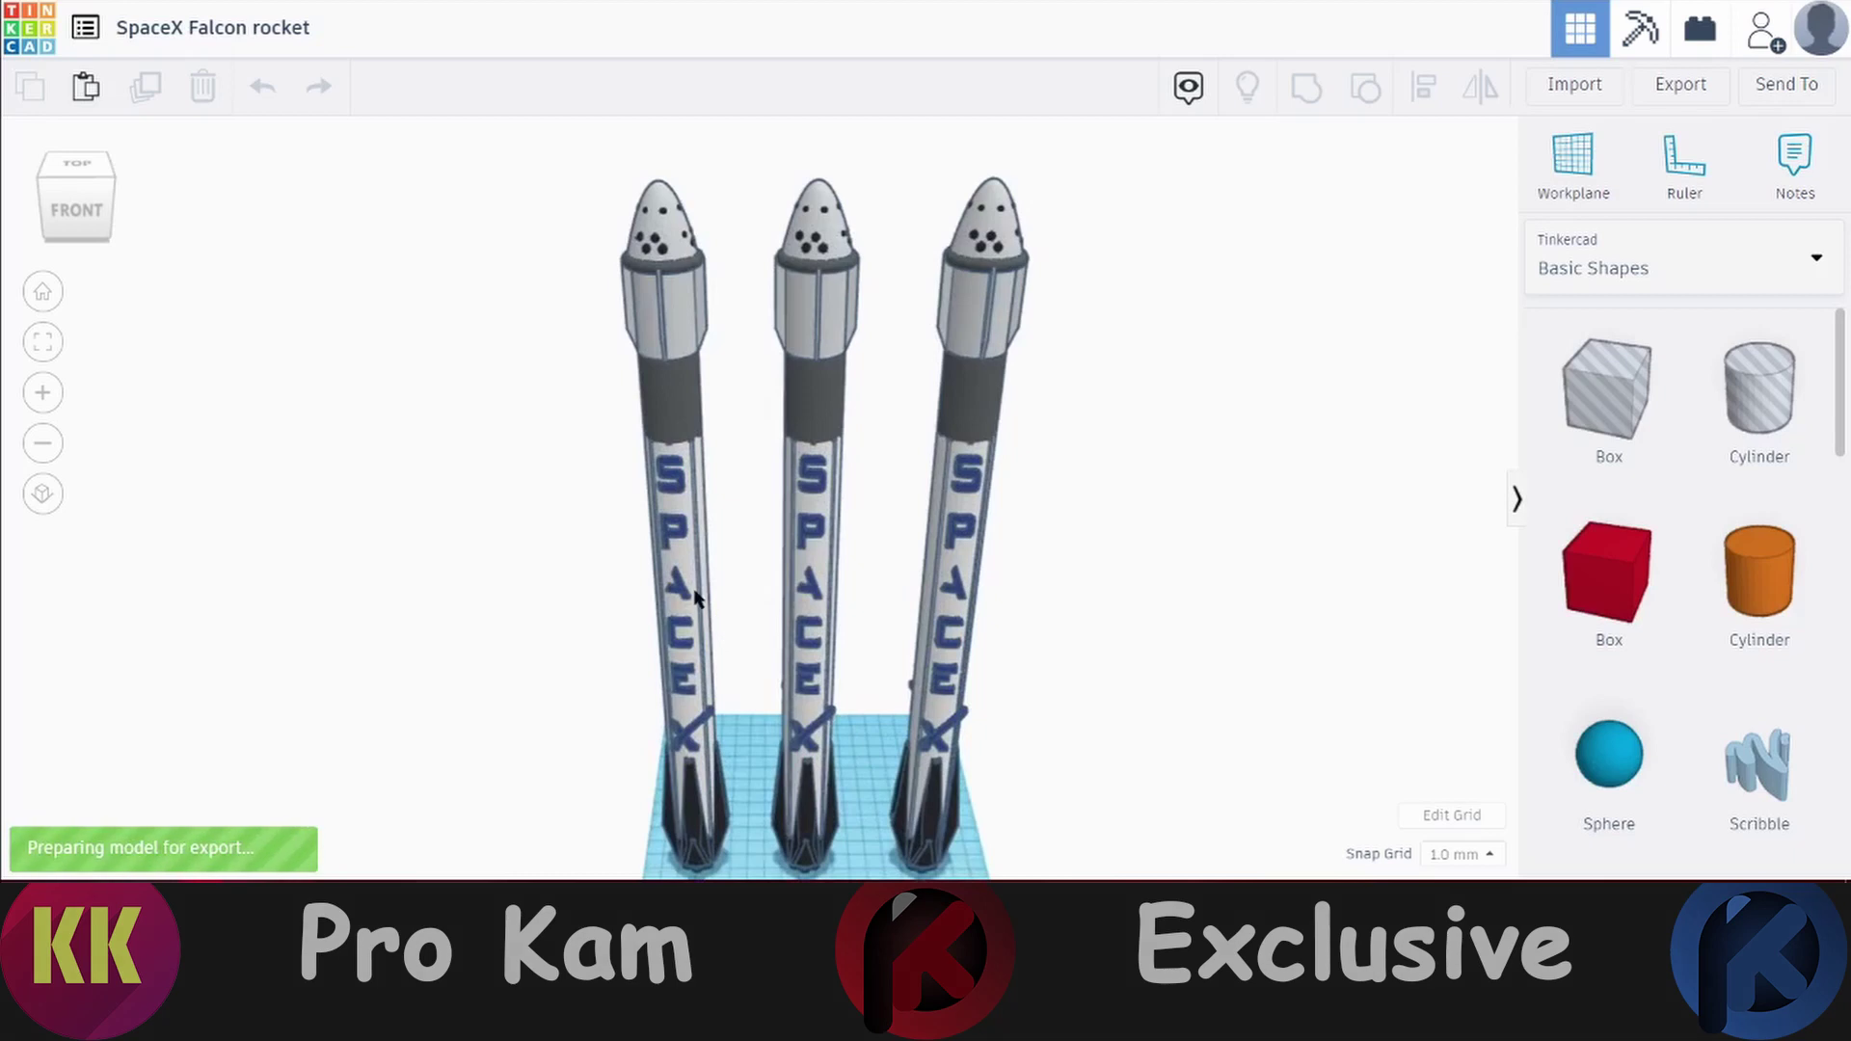
# Inspect the three rockets, tilting the view to see the engines from below
pyautogui.click(679, 393)
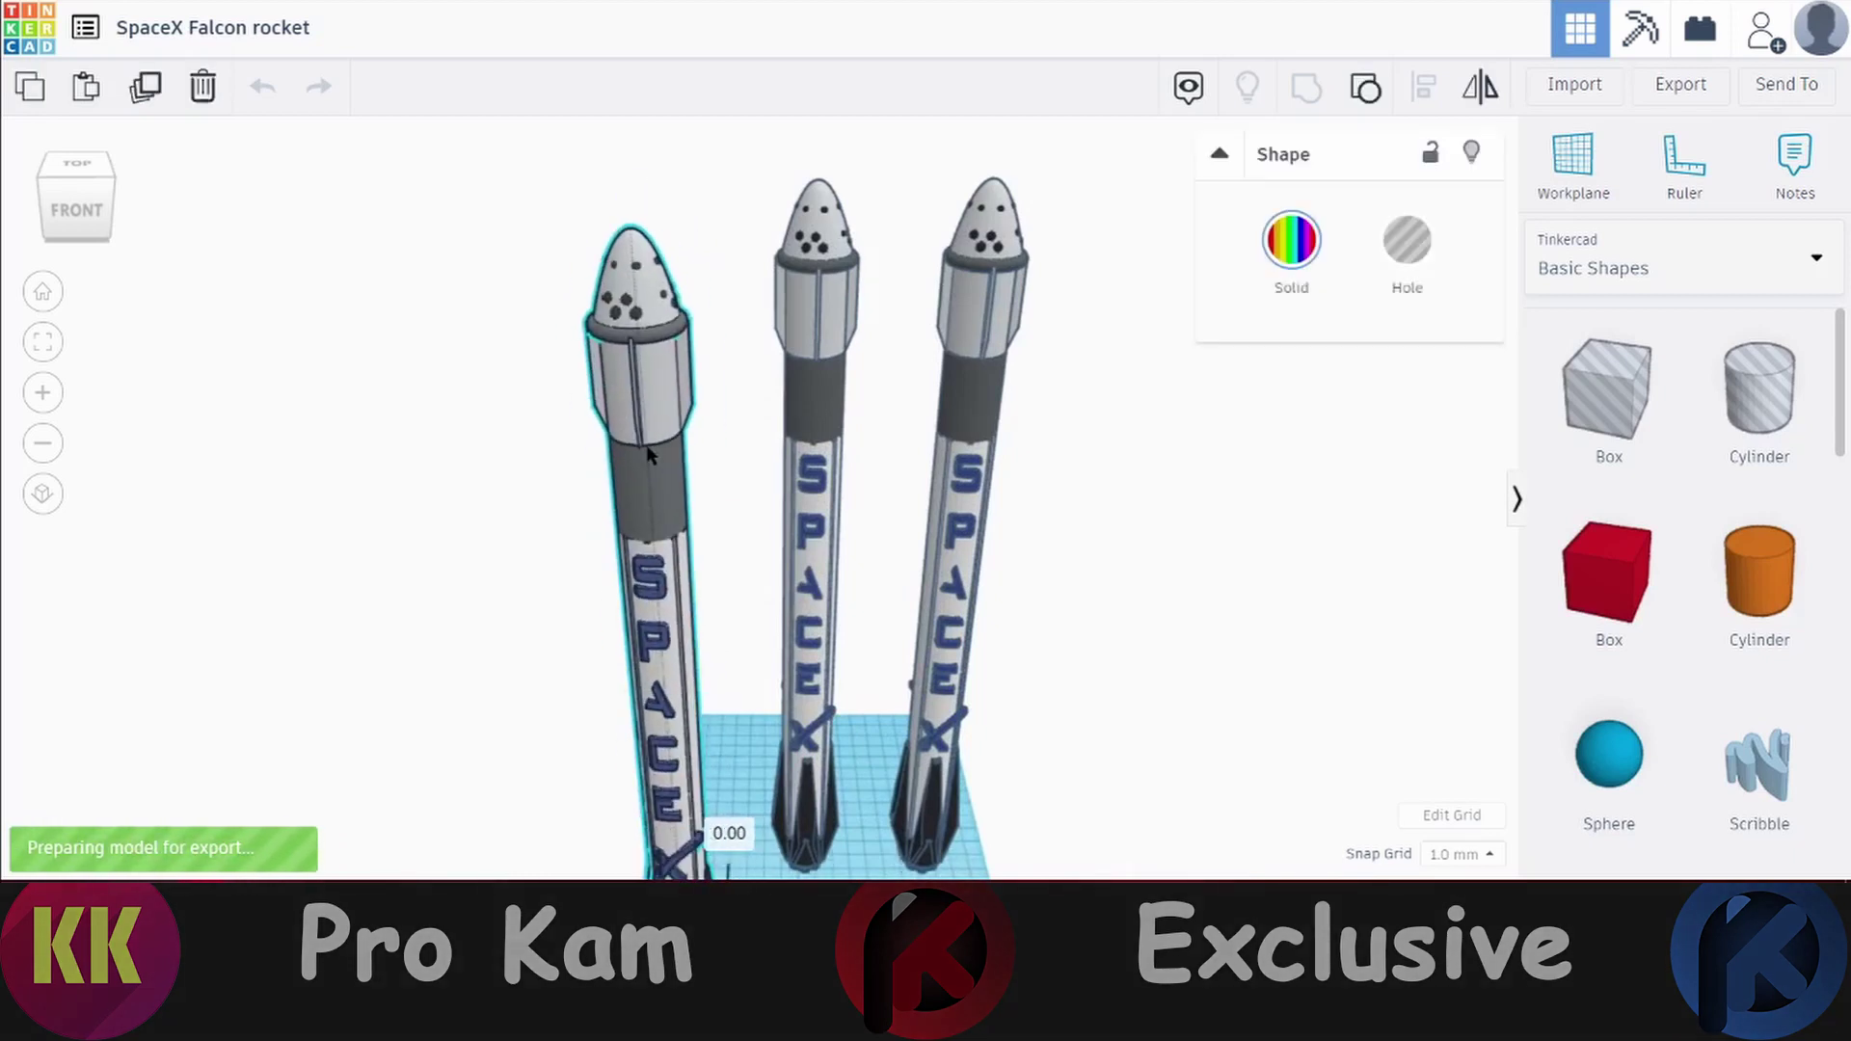
pyautogui.click(482, 453)
pyautogui.moveTo(482, 453)
pyautogui.mouseDown(button='right')
pyautogui.moveTo(776, 524)
pyautogui.moveTo(581, 430)
pyautogui.moveTo(559, 363)
pyautogui.moveTo(604, 349)
pyautogui.moveTo(556, 412)
pyautogui.mouseUp(button='right')
pyautogui.scroll(5, 556, 412)
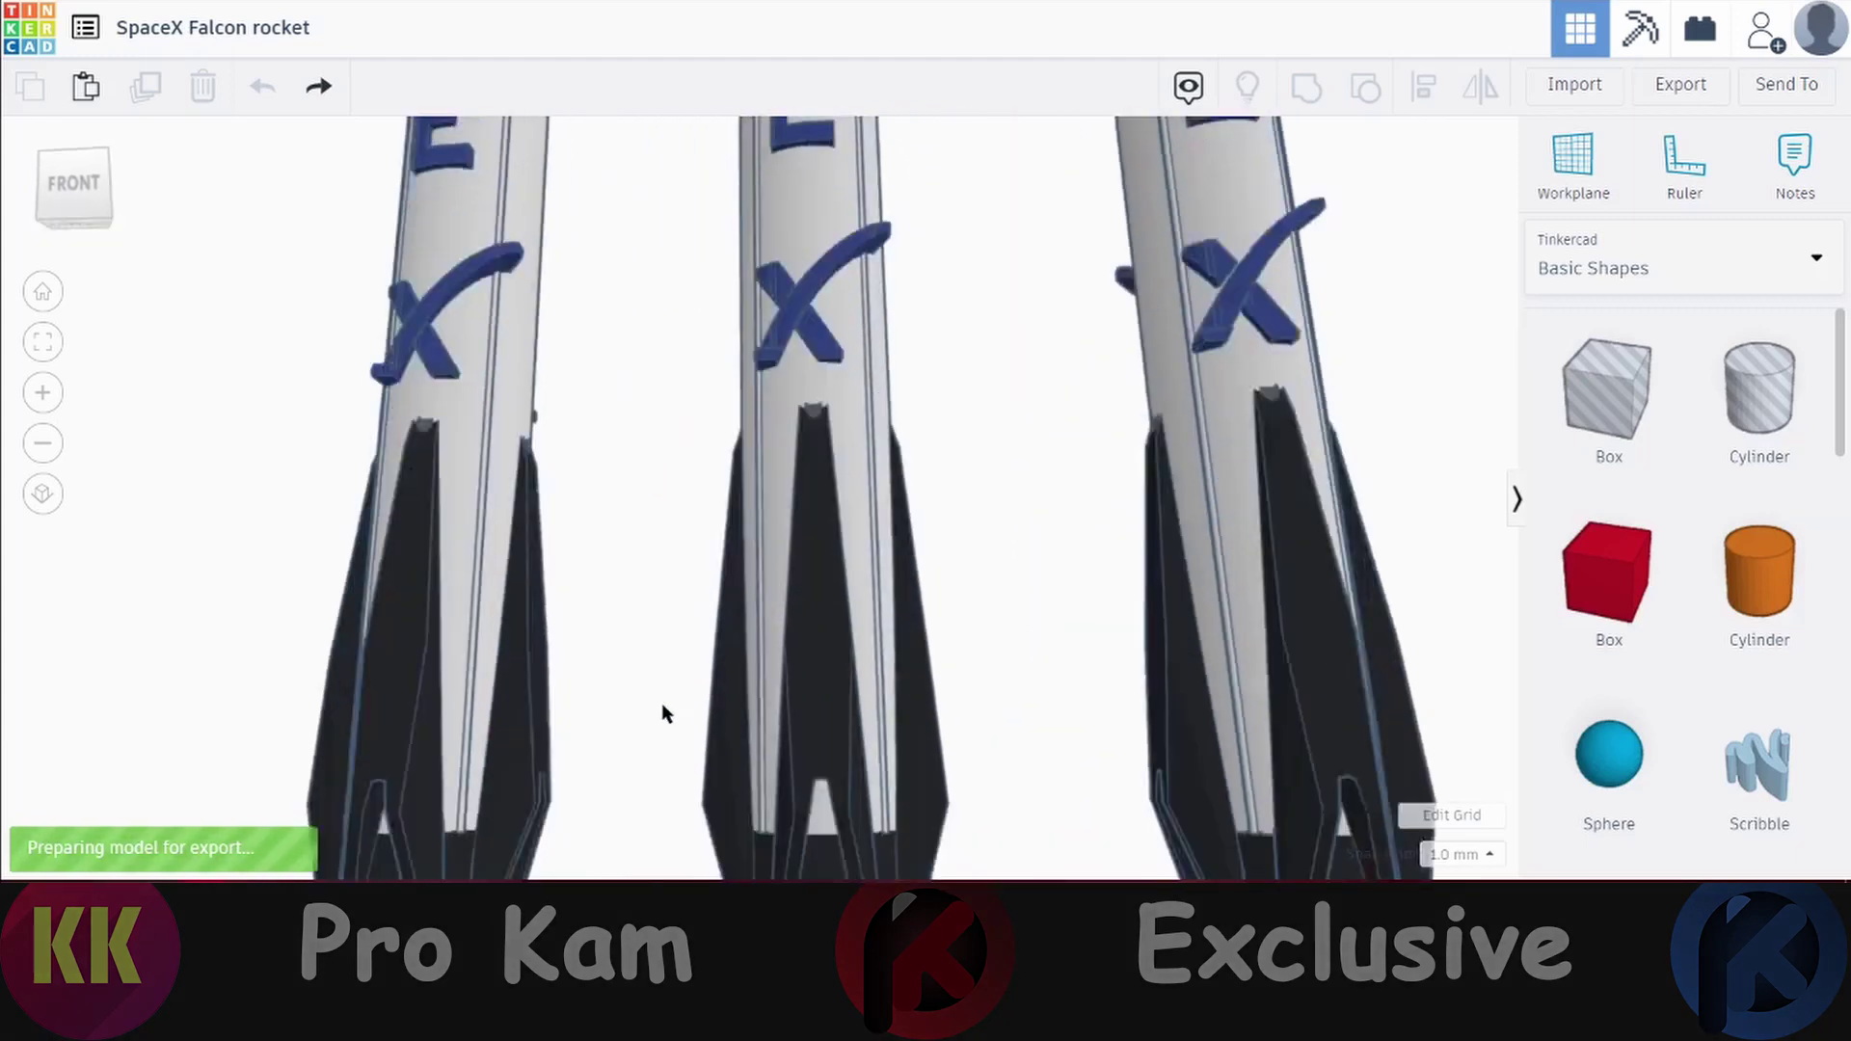
pyautogui.moveTo(661, 711)
pyautogui.mouseDown(button='right')
pyautogui.moveTo(686, 714)
pyautogui.moveTo(694, 447)
pyautogui.moveTo(733, 457)
pyautogui.mouseUp(button='right')
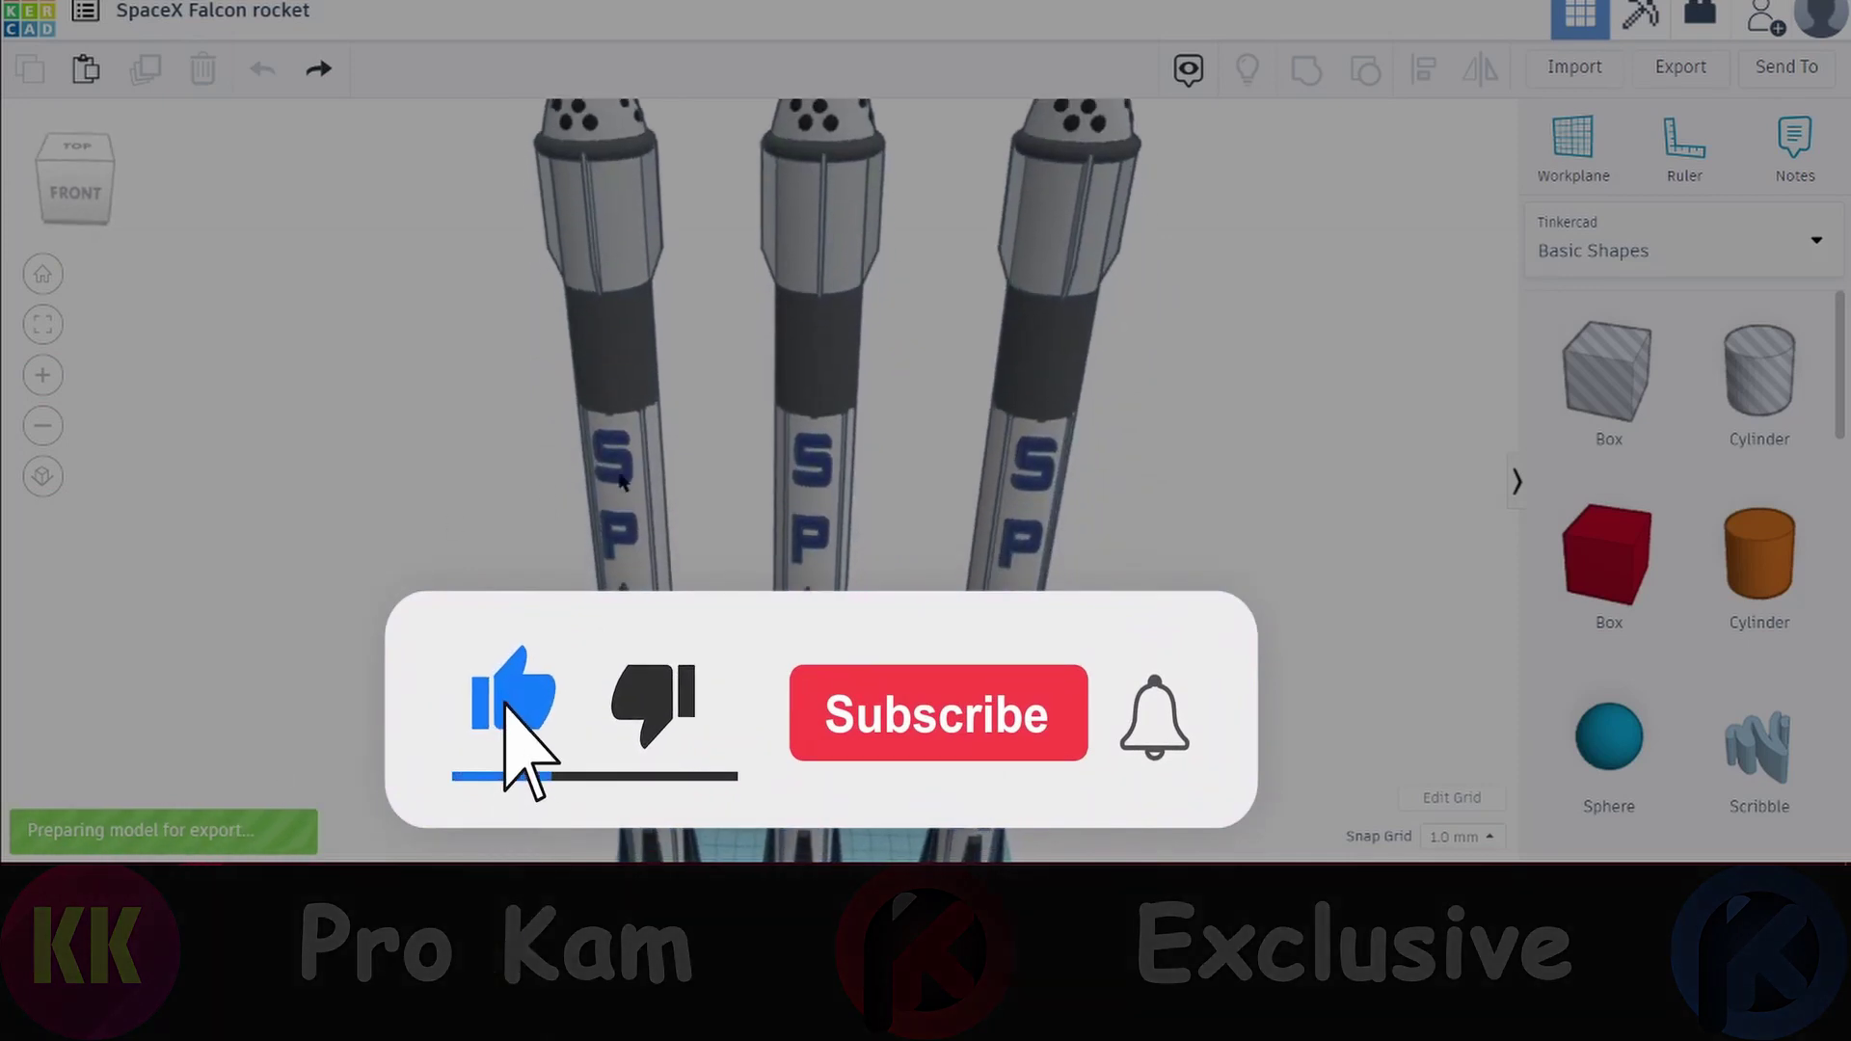
# Delete the left and right rockets, then export the remaining rocket as an STL file
pyautogui.click(622, 482)
pyautogui.press('Delete')
pyautogui.click(1070, 289)
pyautogui.press('Delete')
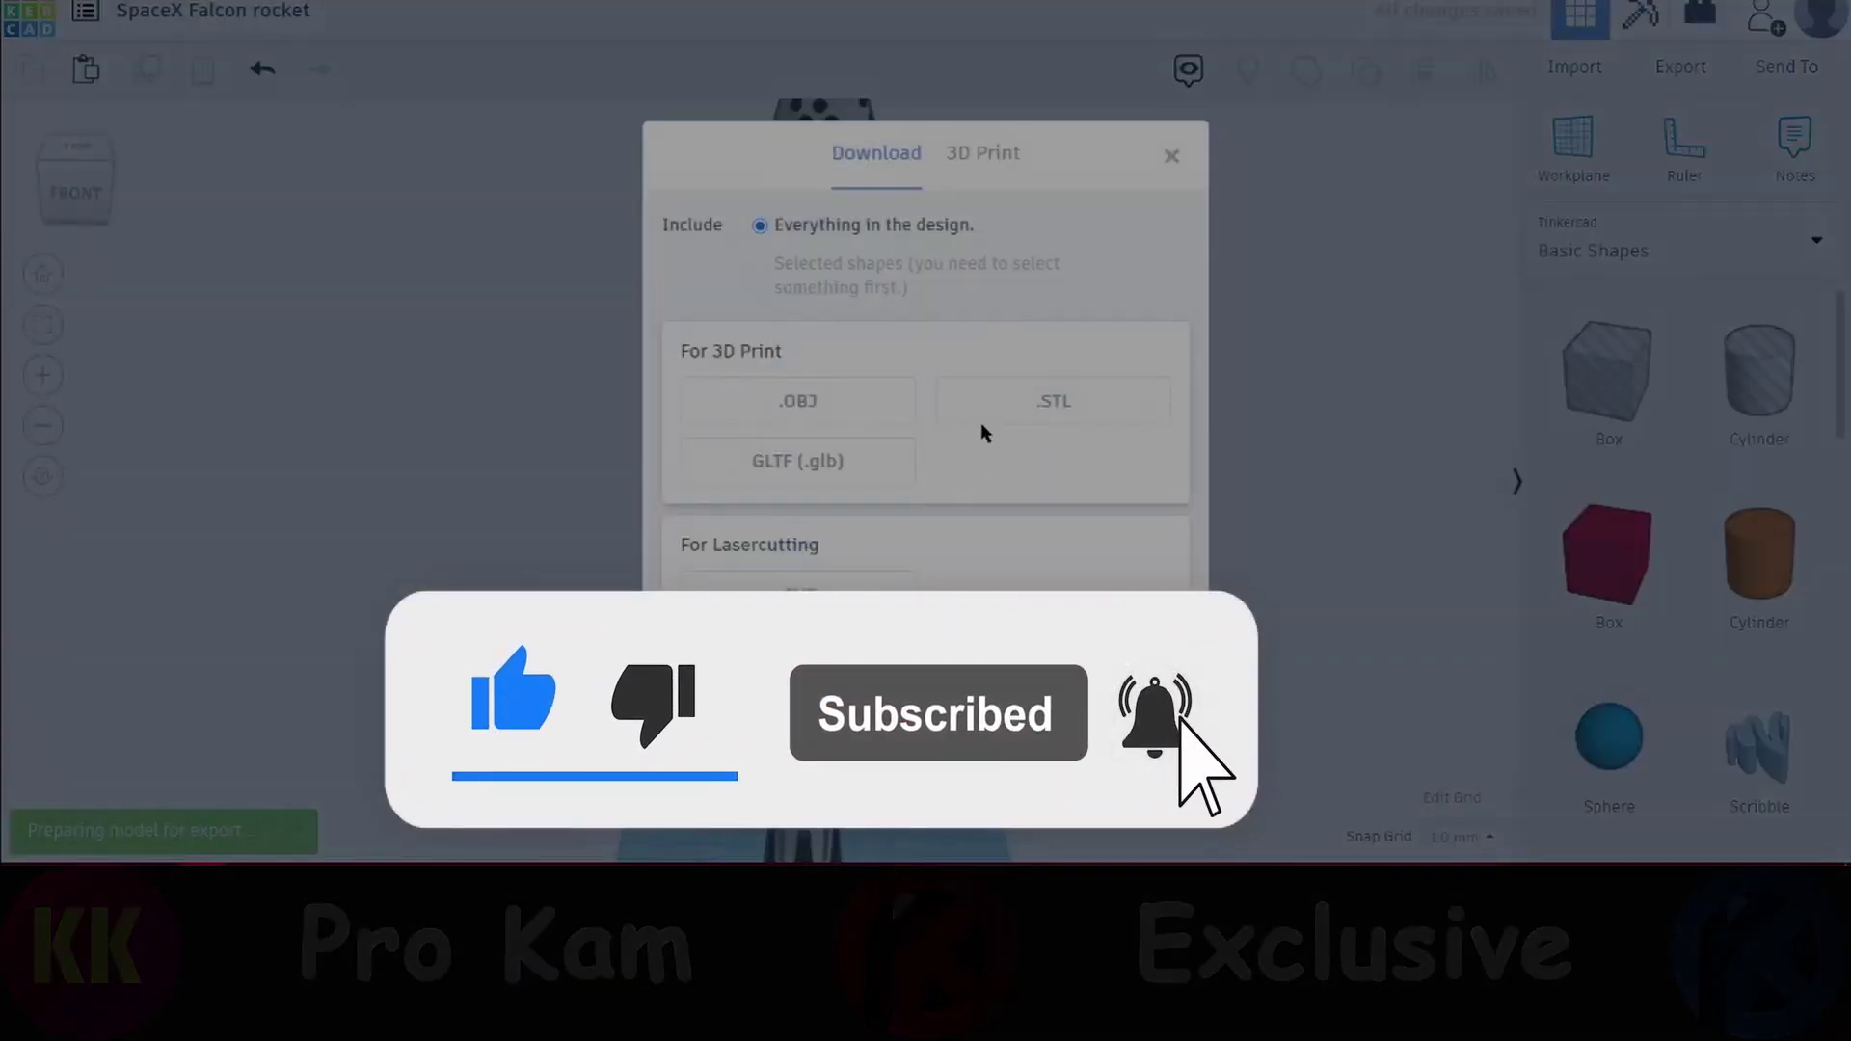
pyautogui.click(993, 415)
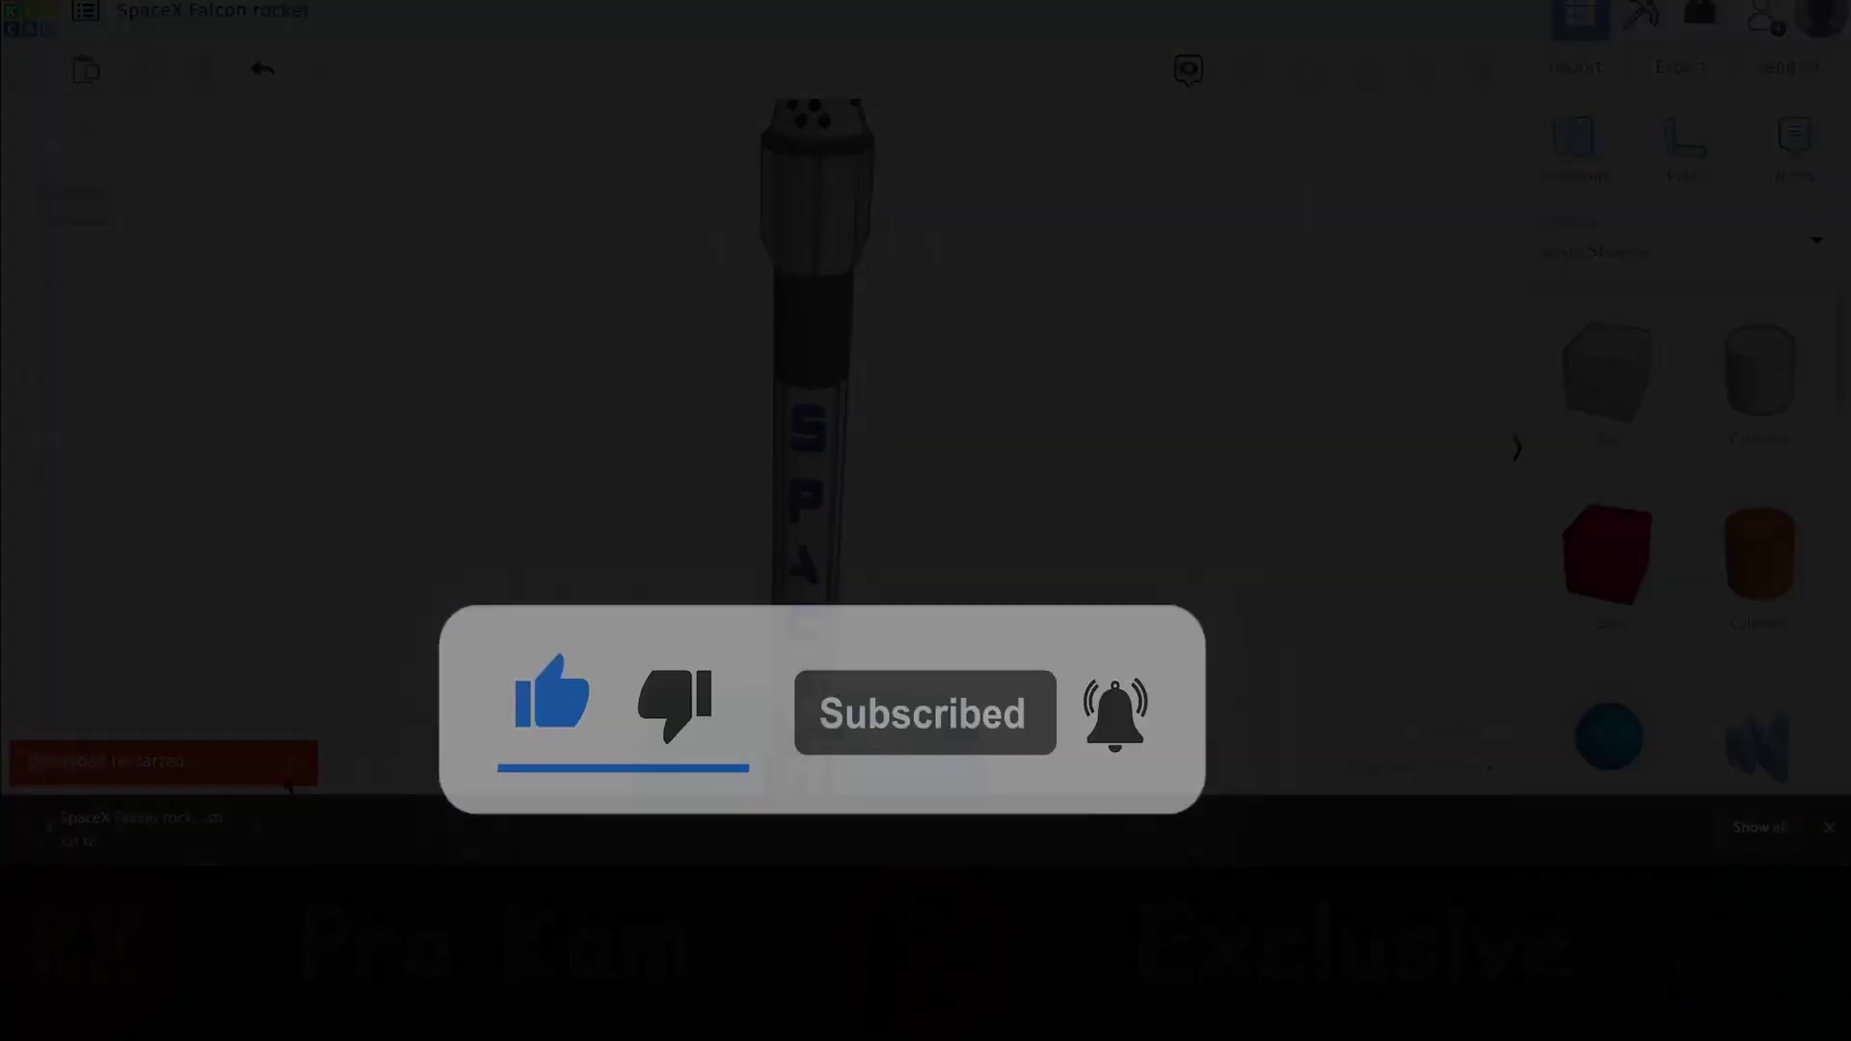